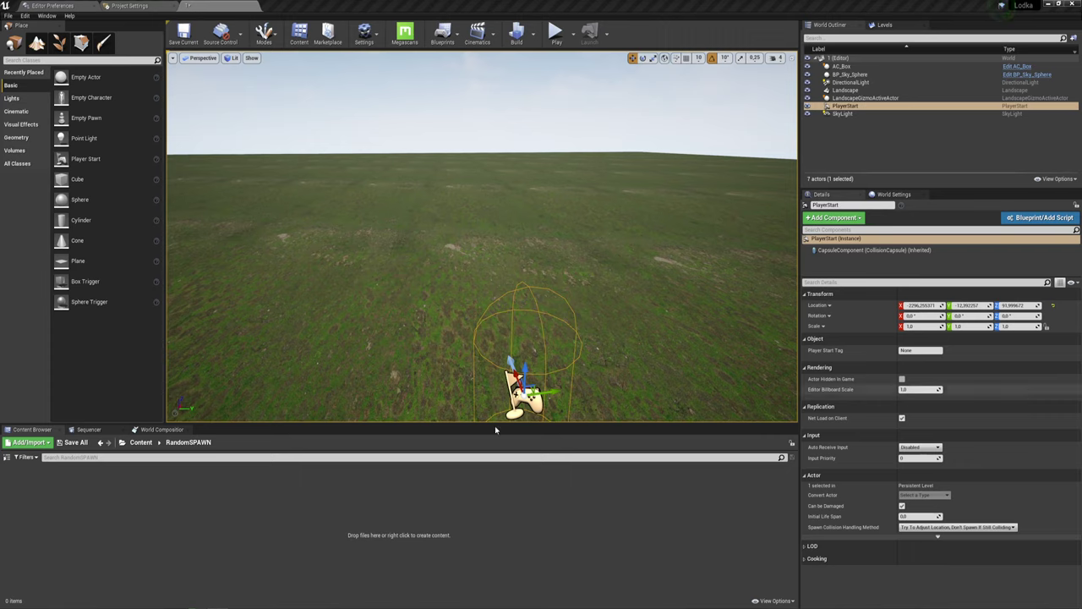
Step: Create a new Actor-based Blueprint class named RANDOM in the RandomSPAWN folder
right_click(167, 487)
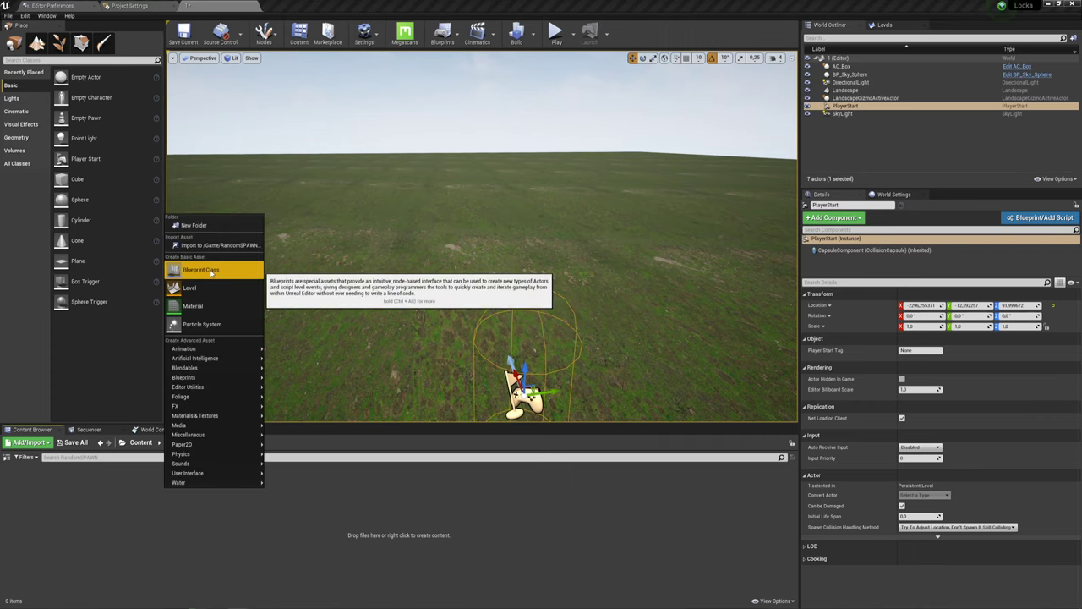
left_click(211, 271)
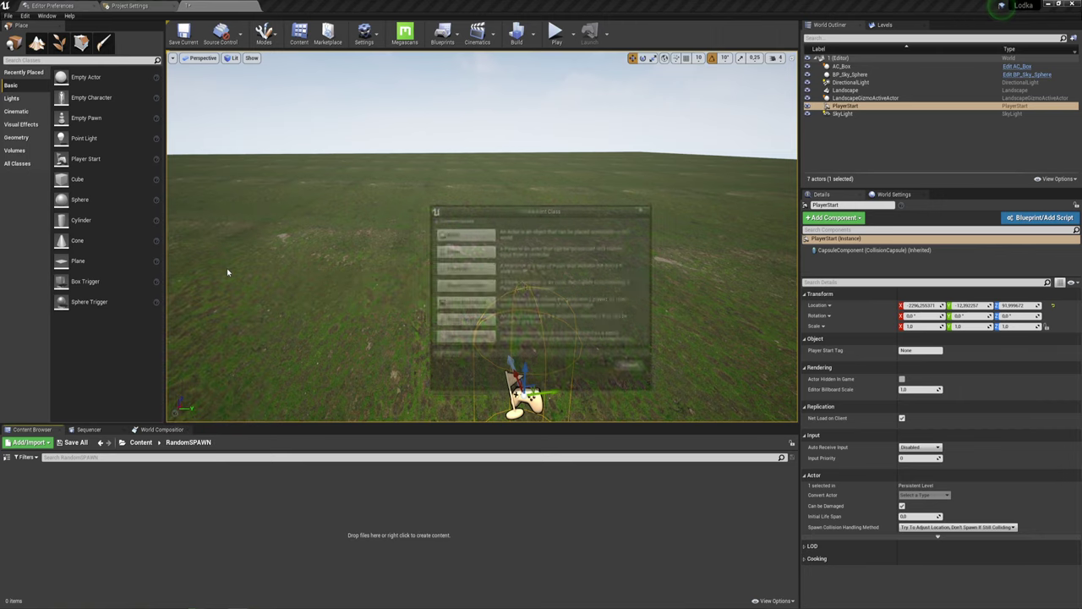
left_click(459, 237)
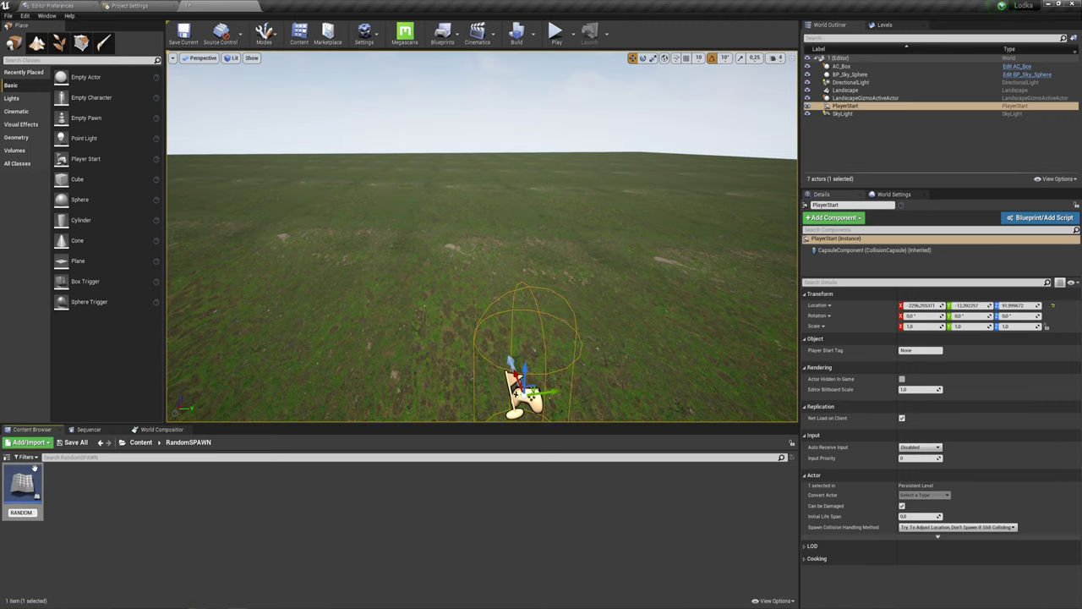
type("AC_")
Step: Open AC_RANDOM and add a Sphere component raised slightly above the actor's origin
double_click(35, 468)
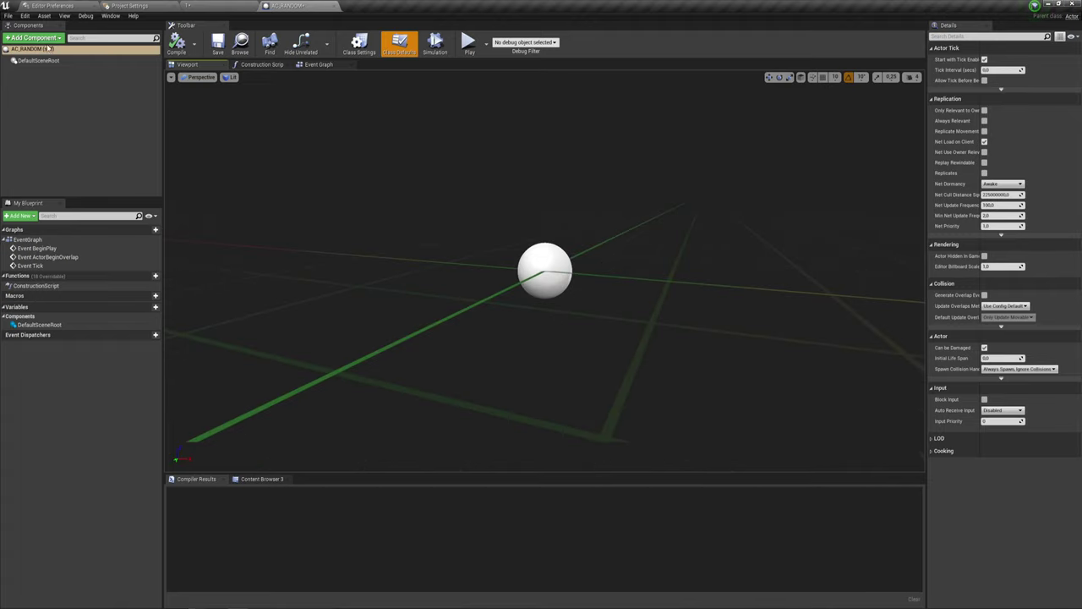
left_click(54, 39)
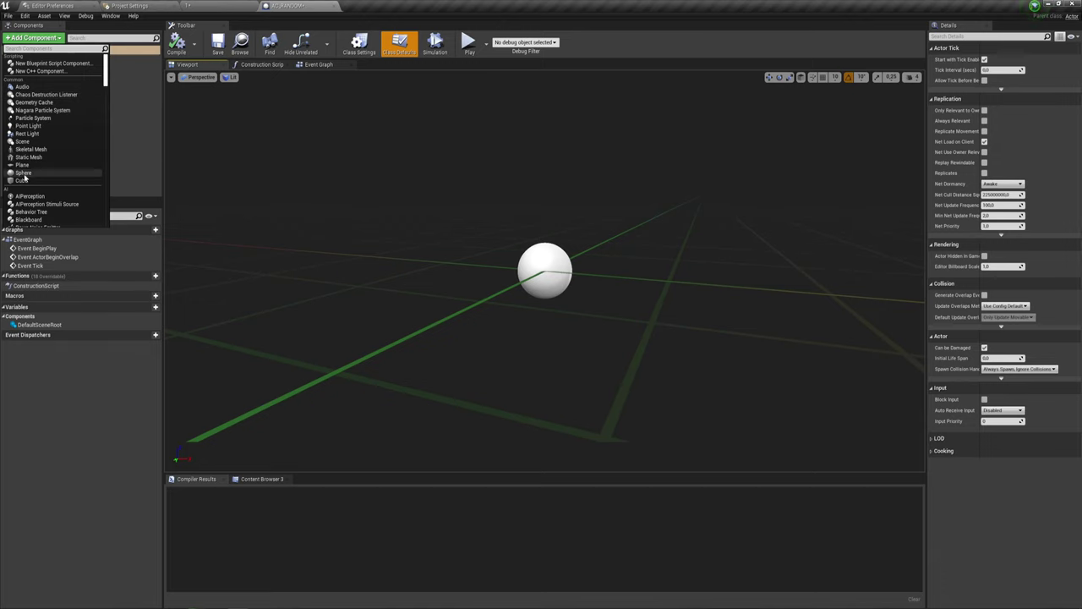
left_click(24, 173)
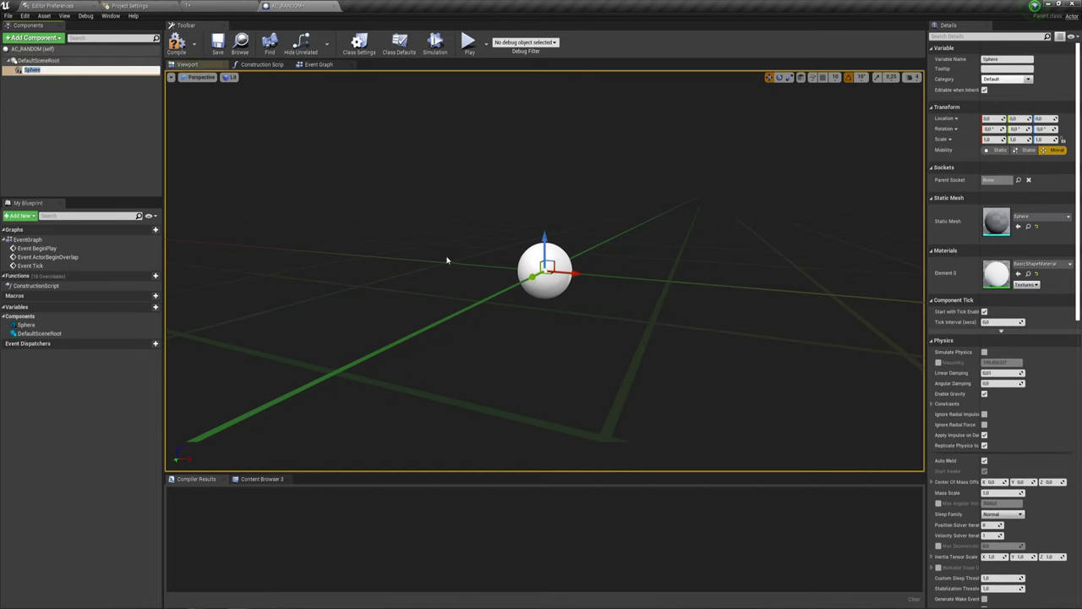
left_click_drag(547, 196, 547, 200)
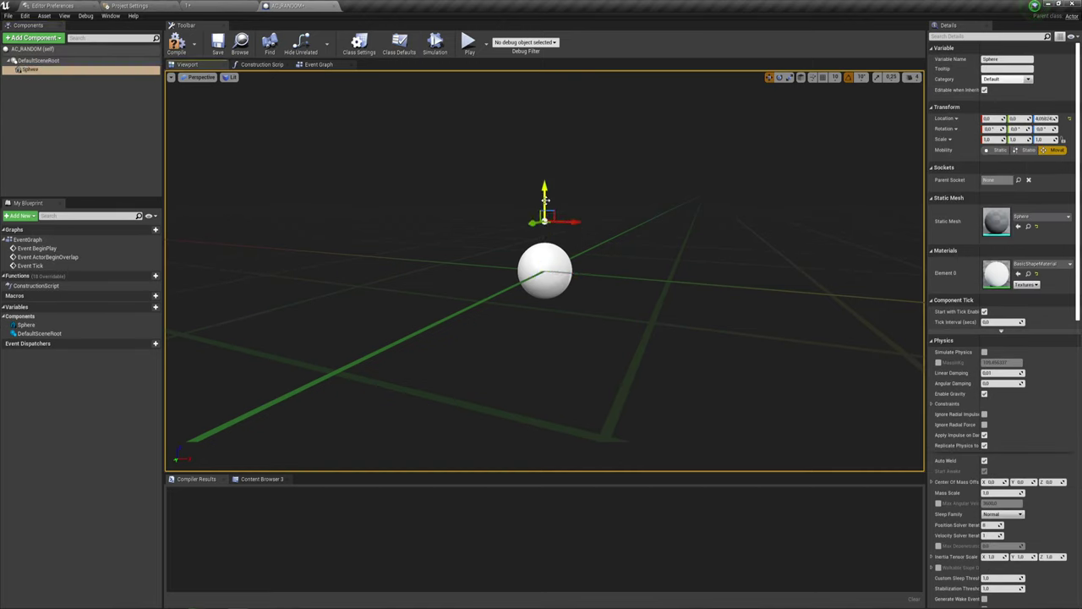
right_click_drag(569, 219, 569, 219)
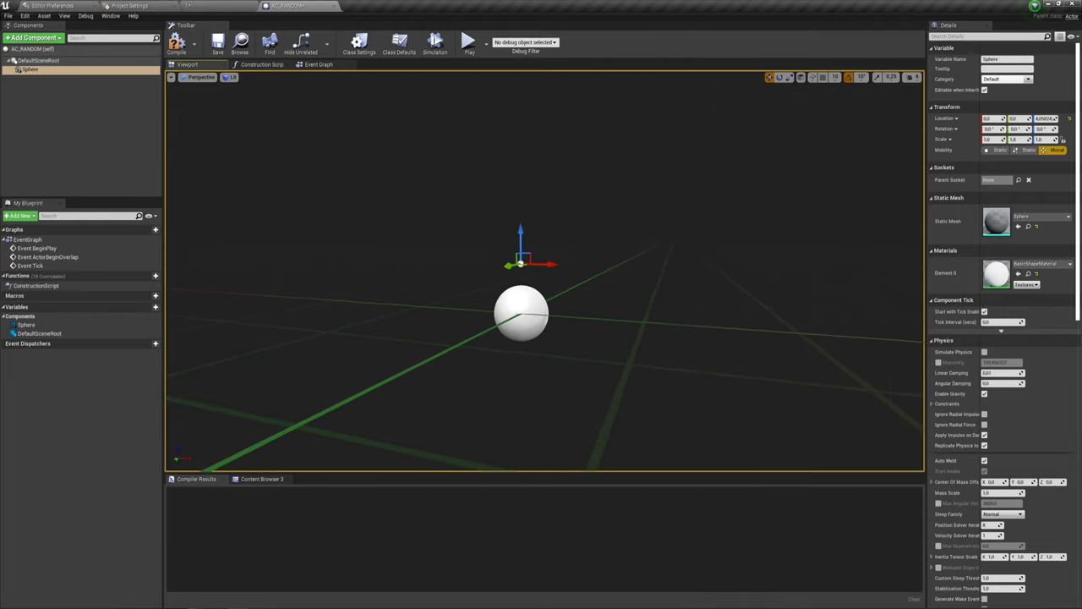
scroll(570, 215, "down", 4)
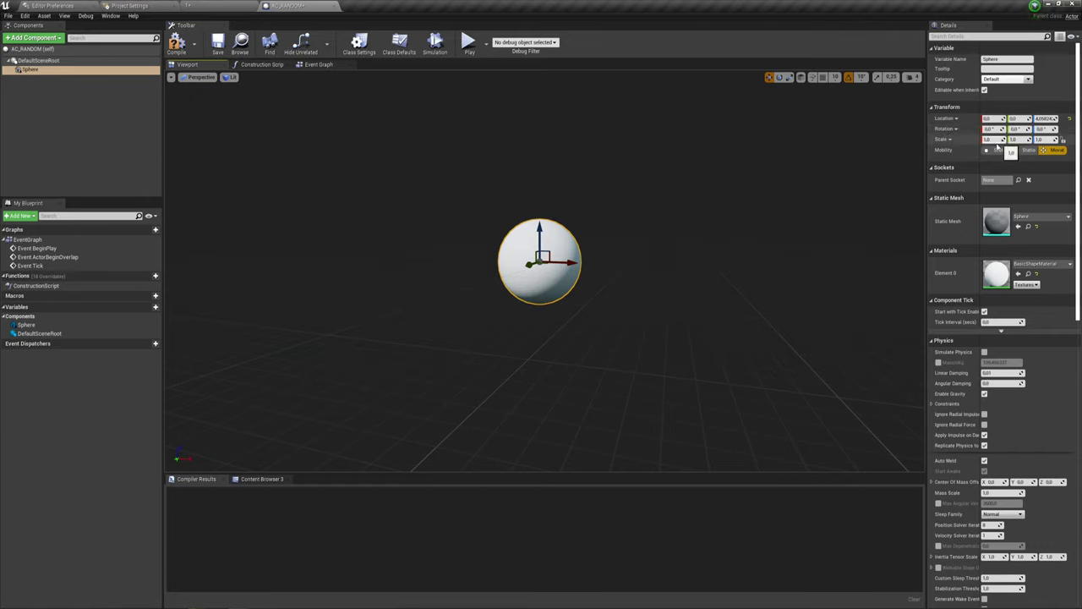
Step: Rename the Sphere component to PREDMET
left_click(63, 71)
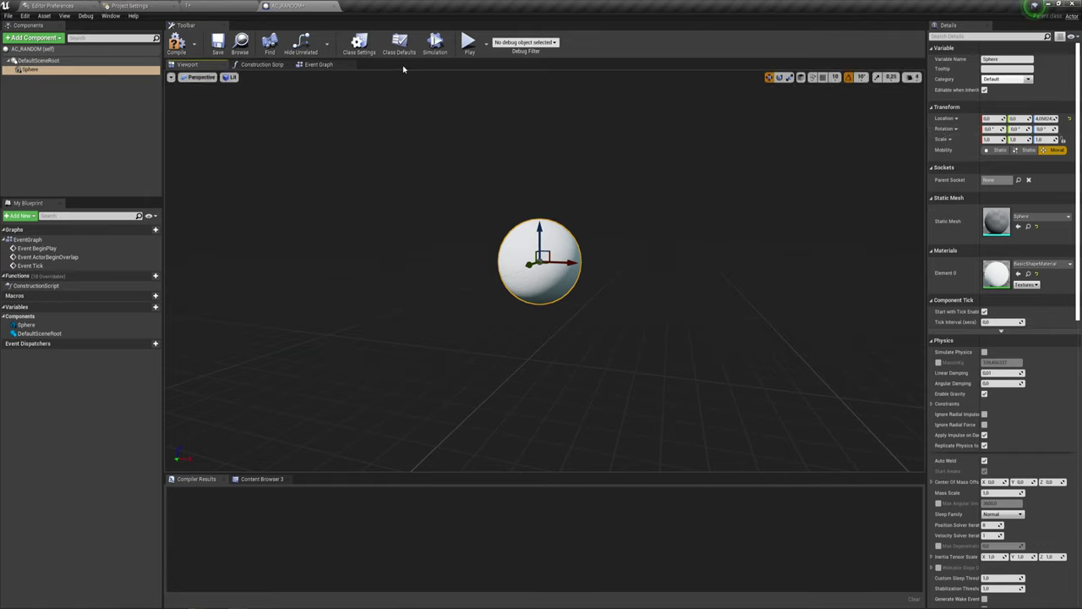
left_click(43, 72)
type("PREDMET")
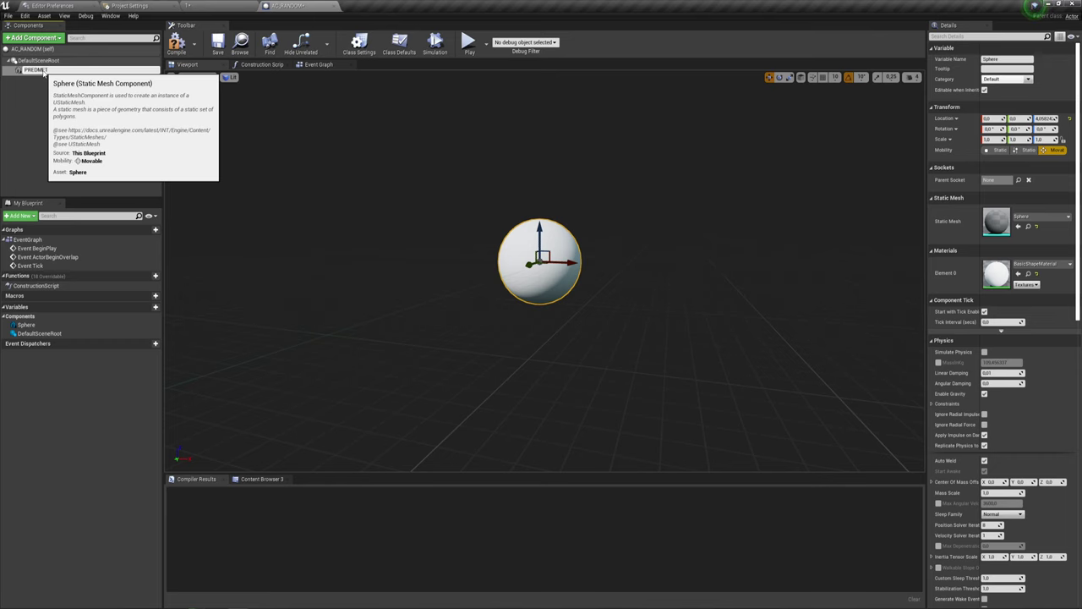
key("Return")
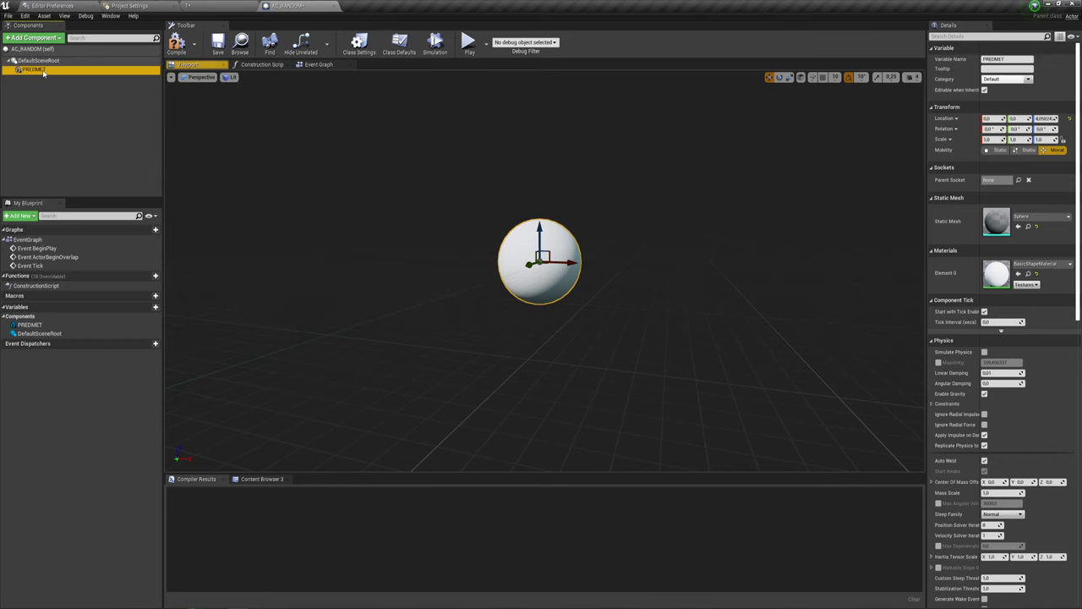
left_click(313, 66)
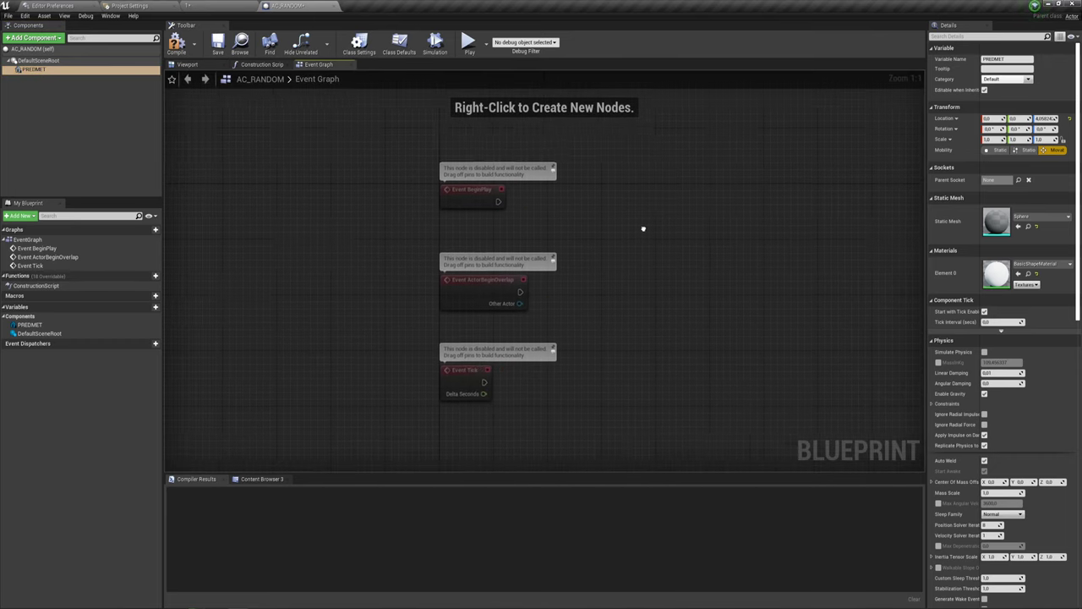
Step: Wire a Spawn Actor from Class node to Event BeginPlay with its class set to AC Box
left_click(404, 209)
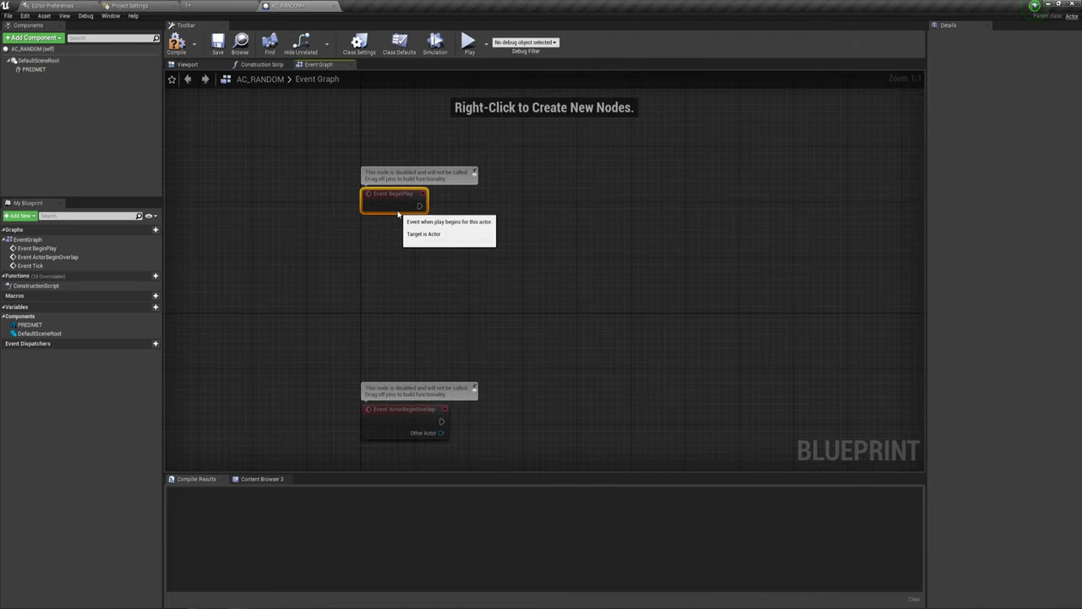
right_click_drag(452, 235, 428, 259)
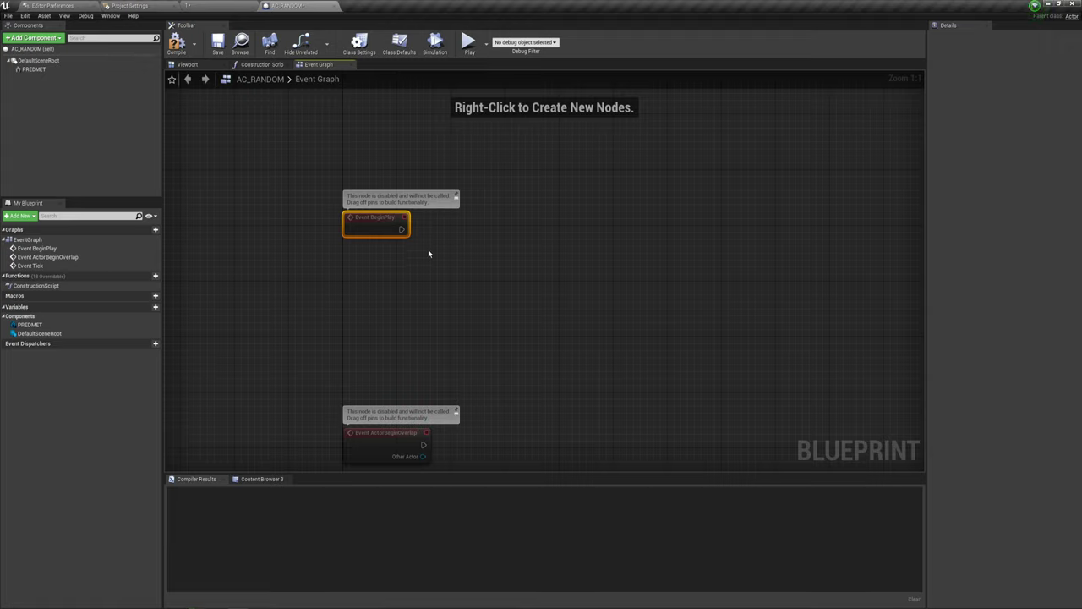
mouse_move(401, 229)
left_mouse_down()
mouse_move(643, 179)
mouse_move(630, 182)
left_mouse_up()
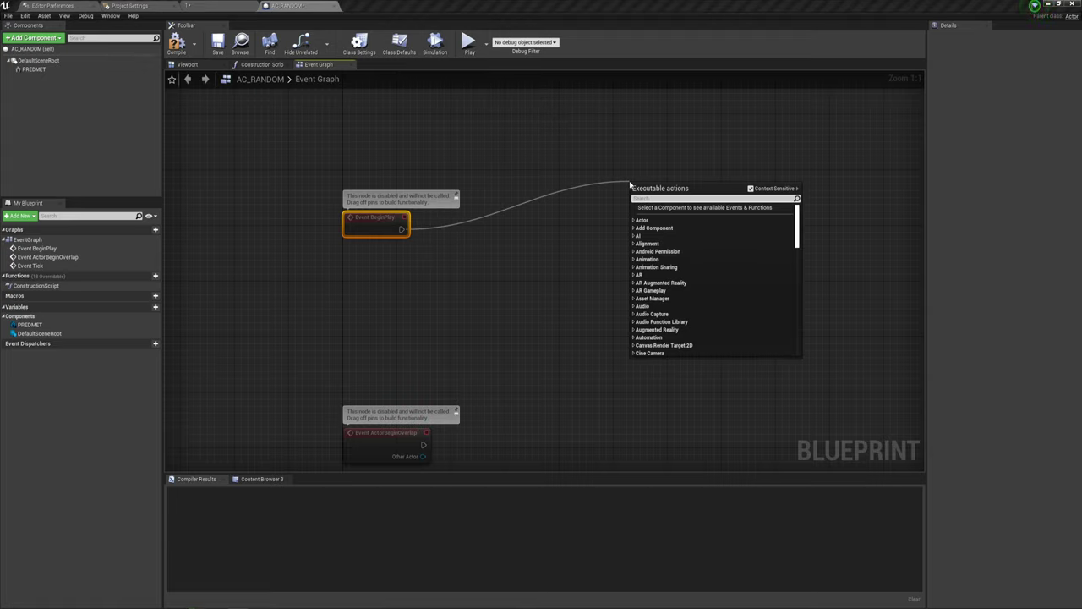
type("spa")
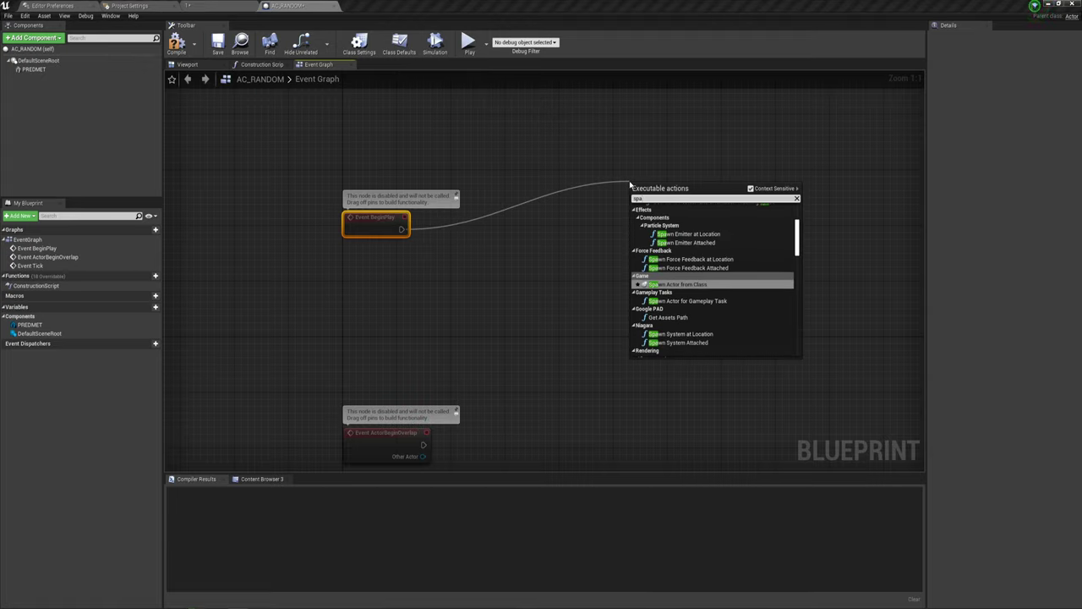
left_click(680, 284)
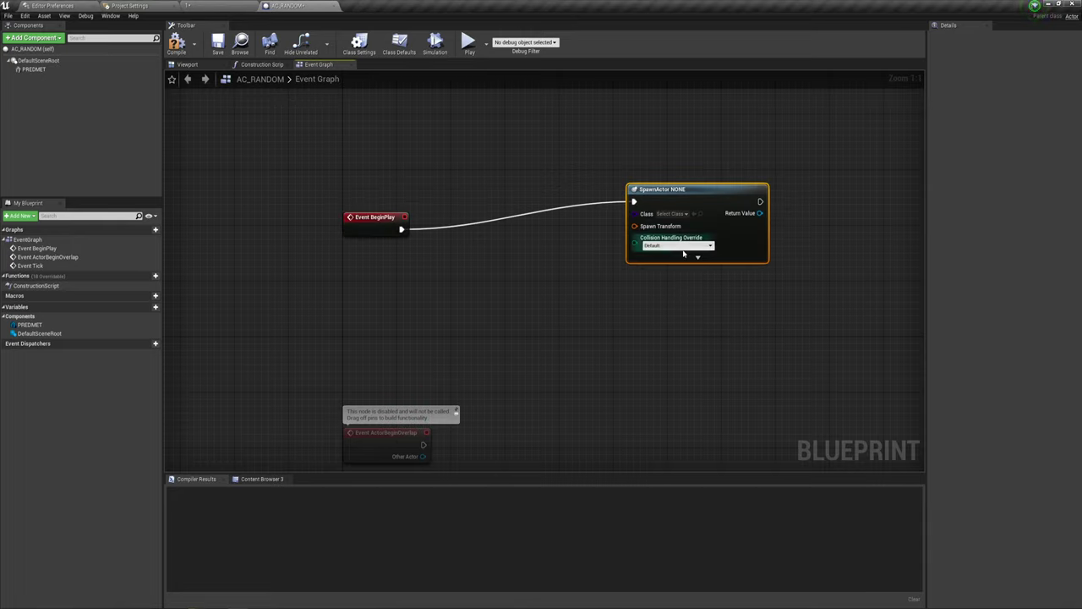
left_click_drag(685, 201, 652, 229)
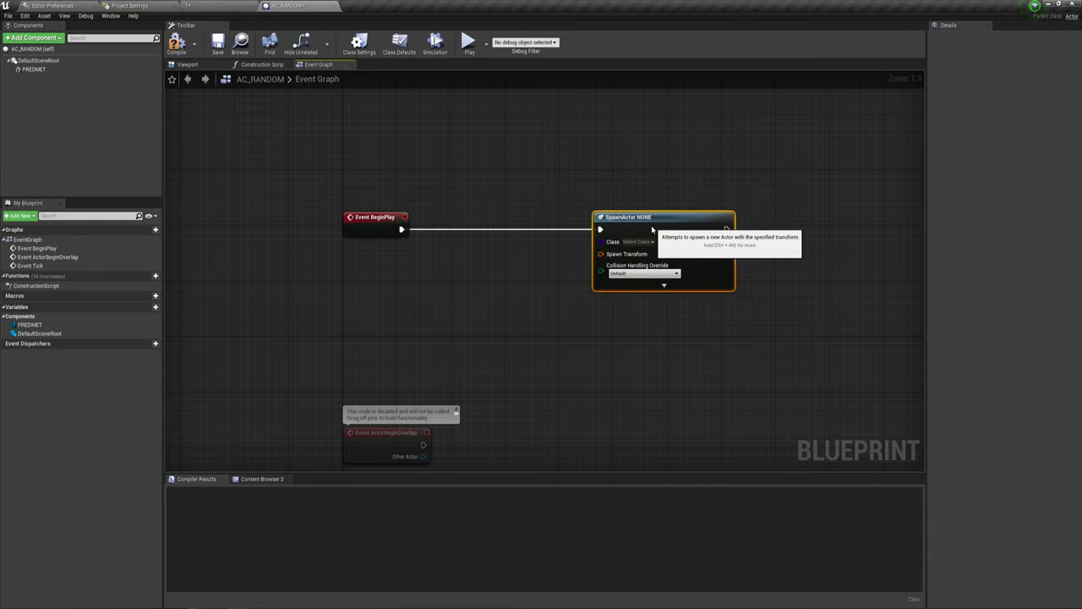
left_click(625, 242)
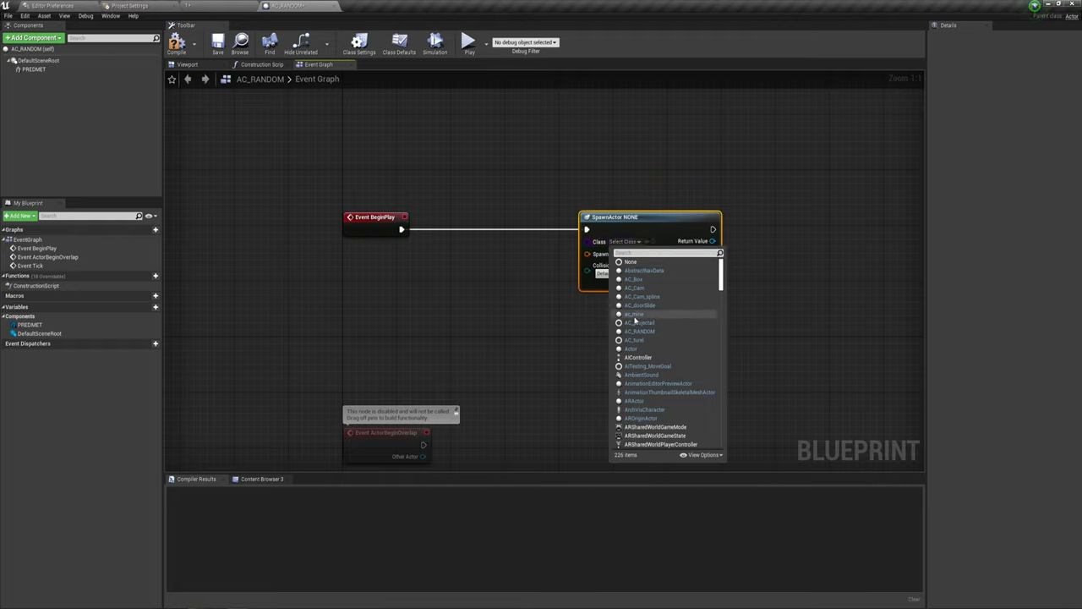
left_click(635, 278)
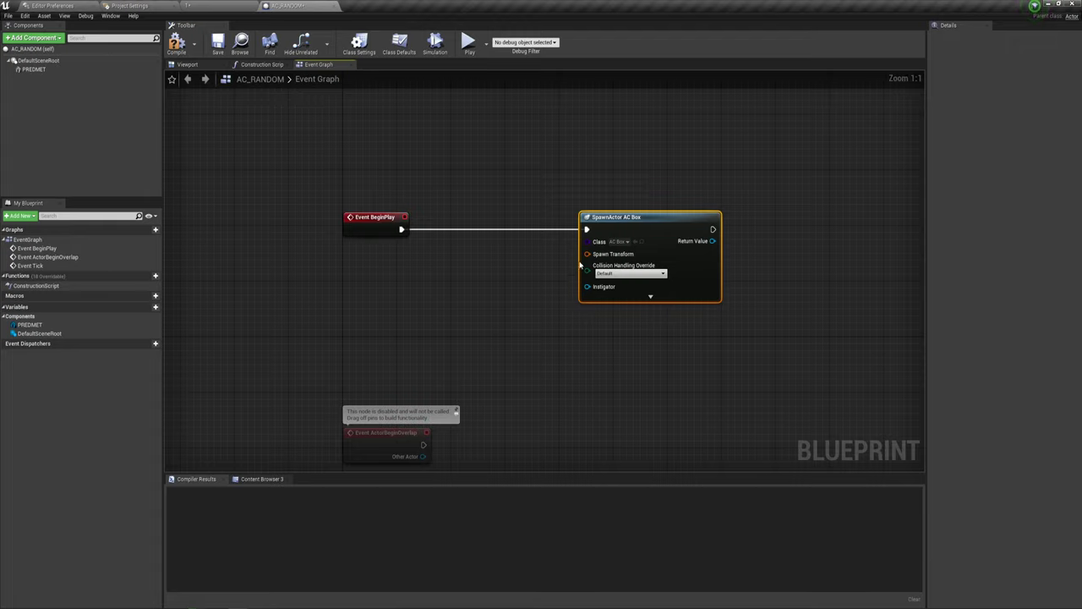
Step: Wire GetActorTransform into SpawnActor's Spawn Transform, compile AC_RANDOM, and return to the level
left_click_drag(587, 254, 478, 263)
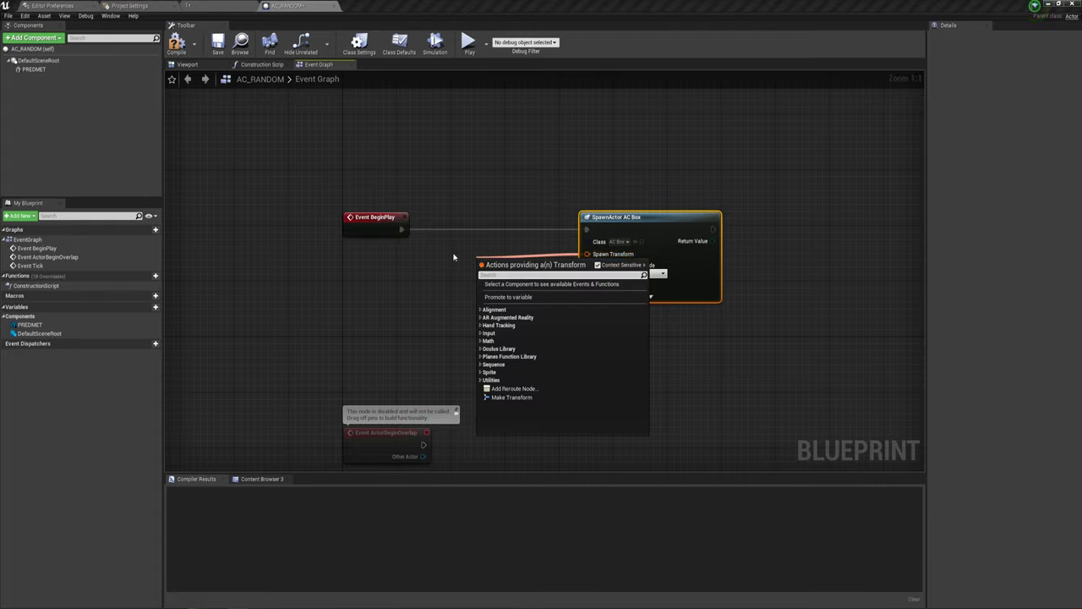
type("get")
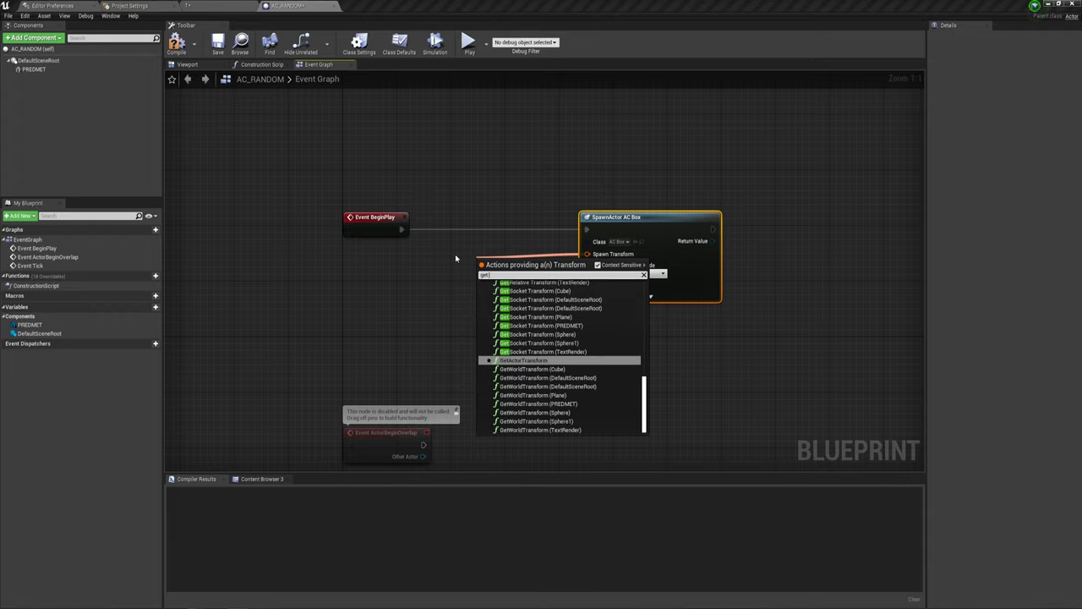
left_click(521, 361)
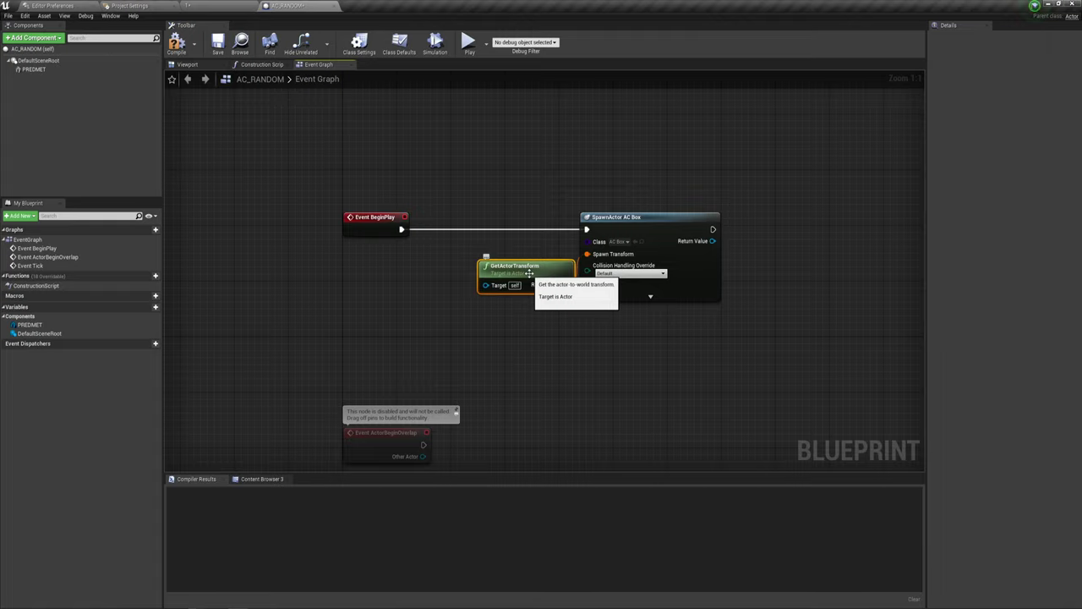
left_click_drag(529, 273, 514, 269)
key("Delete")
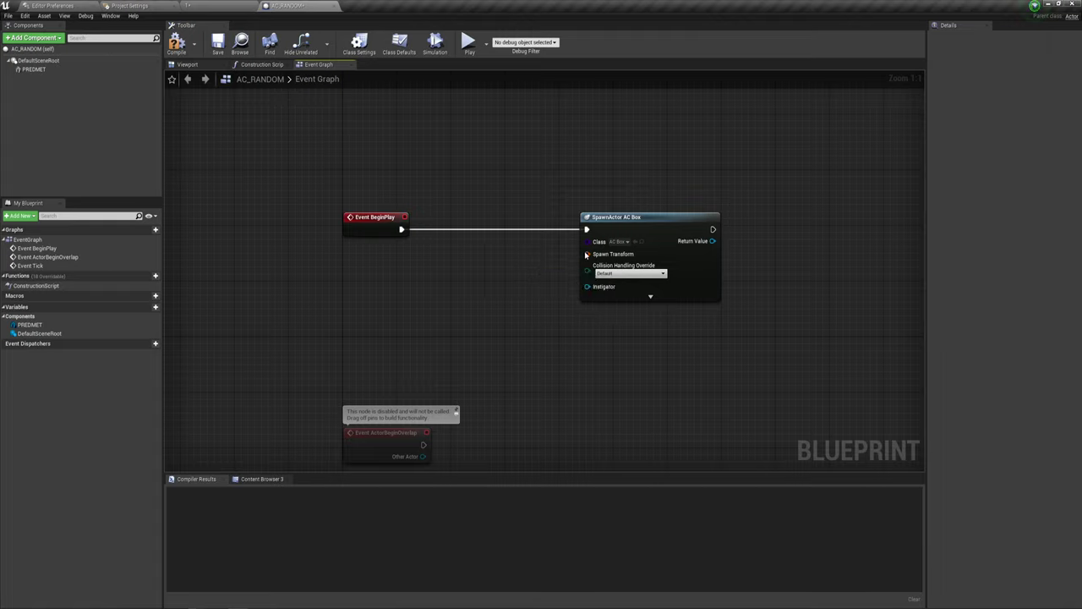
left_click_drag(586, 254, 459, 270)
type("get a")
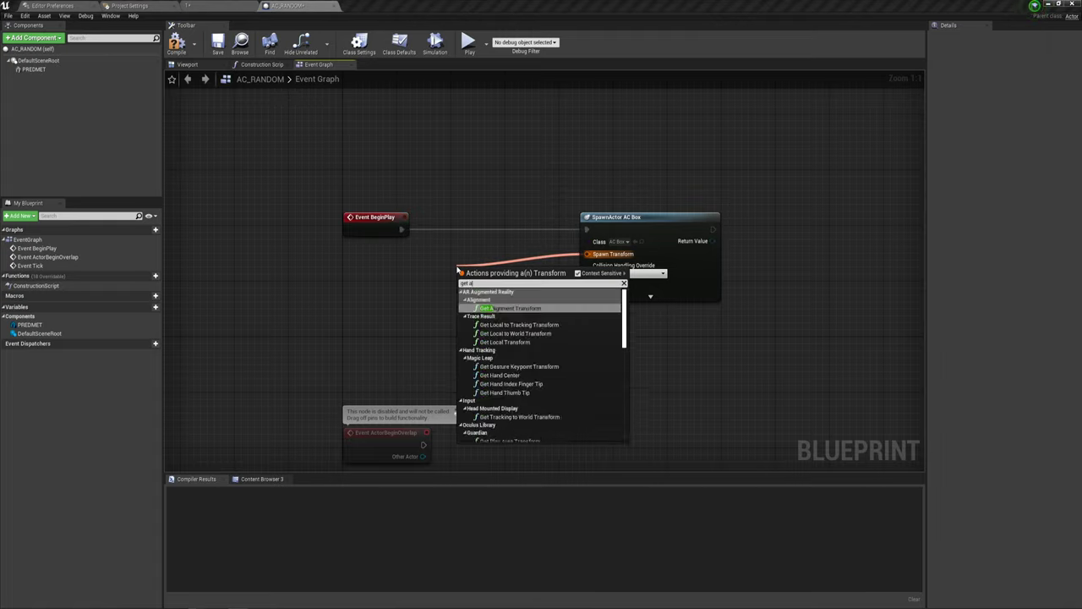
type("cto")
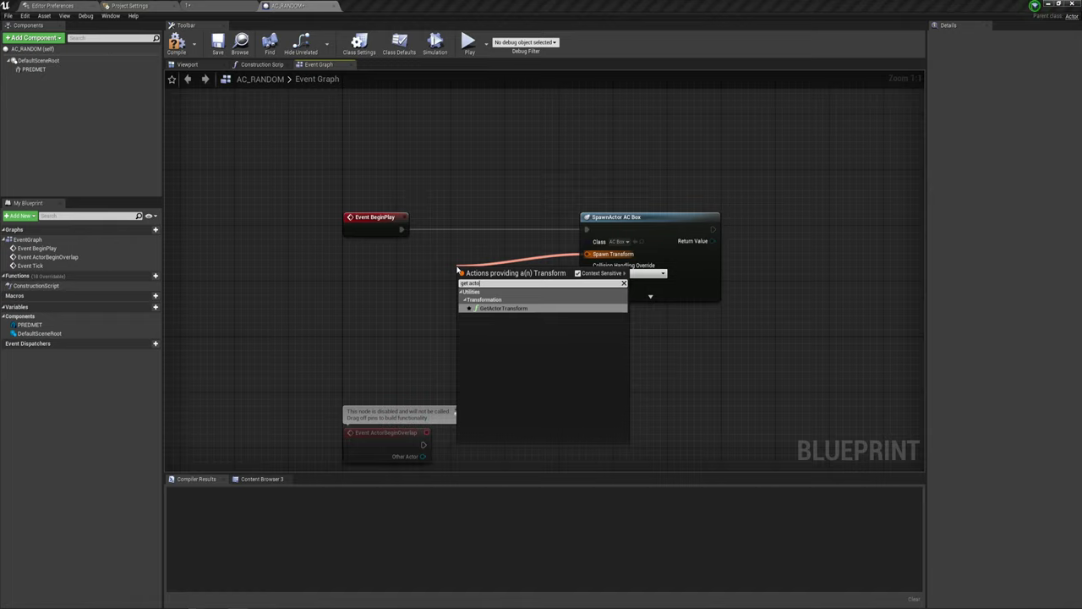
left_click(512, 308)
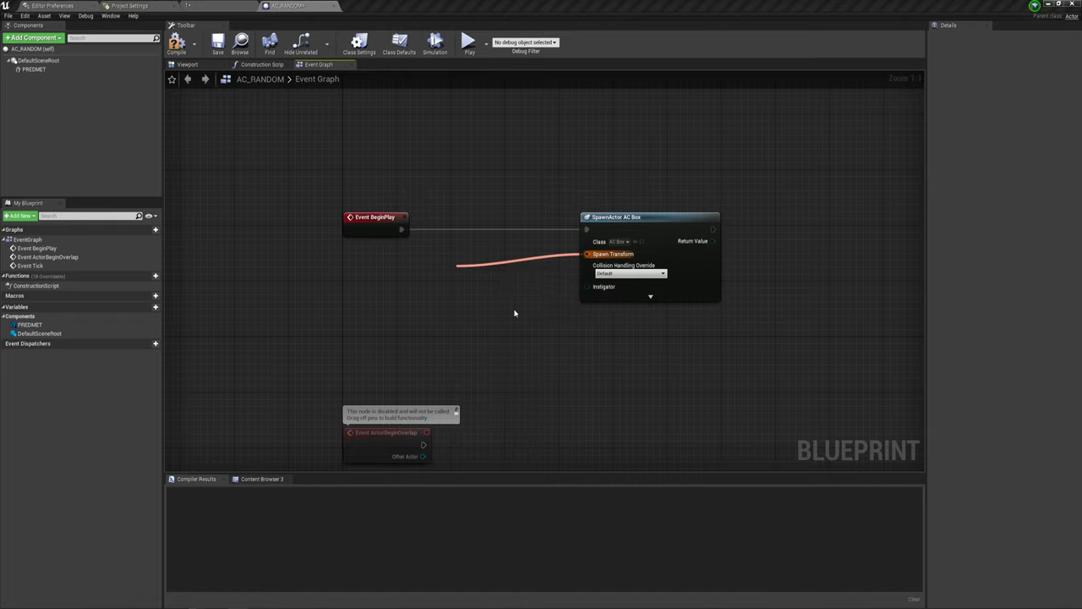
left_click_drag(517, 278, 511, 249)
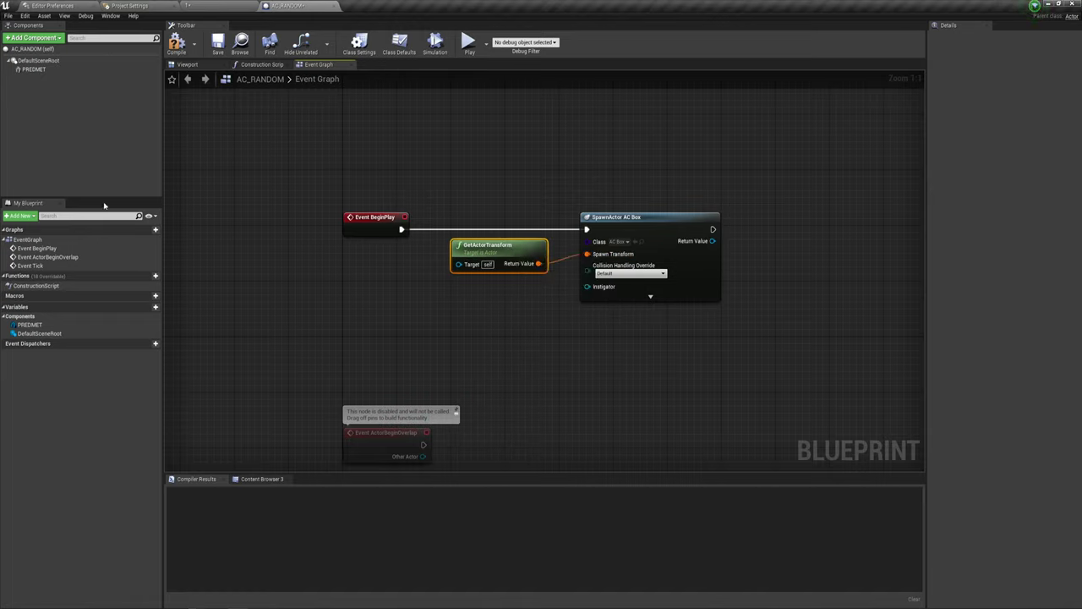
left_click(177, 42)
left_click(203, 7)
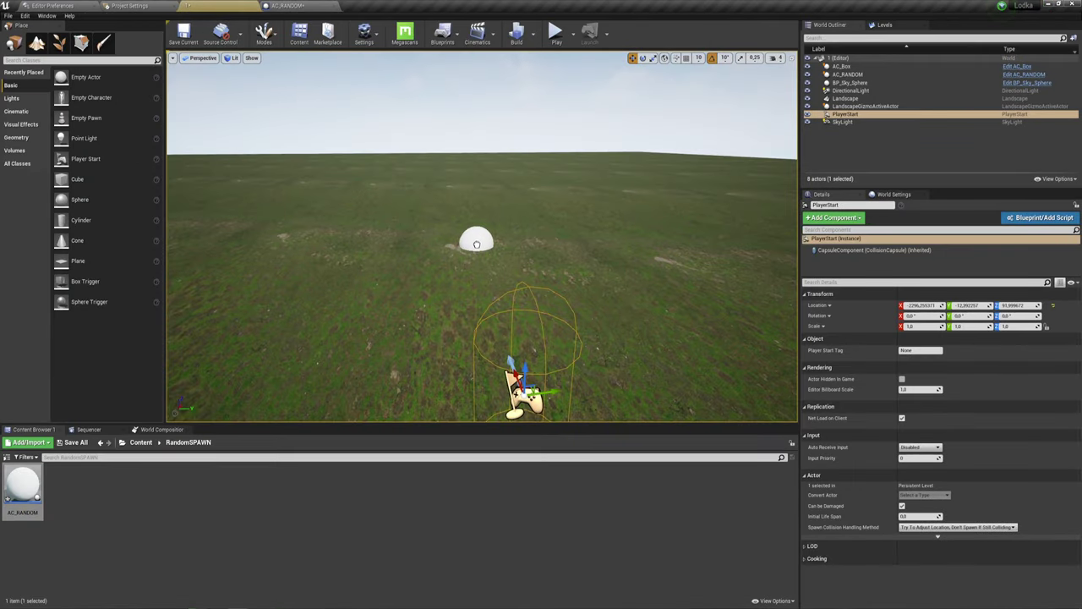
Step: Play-test the level running toward the AC_RANDOM sphere, then reopen AC_RANDOM and select PREDMET
left_click(478, 237)
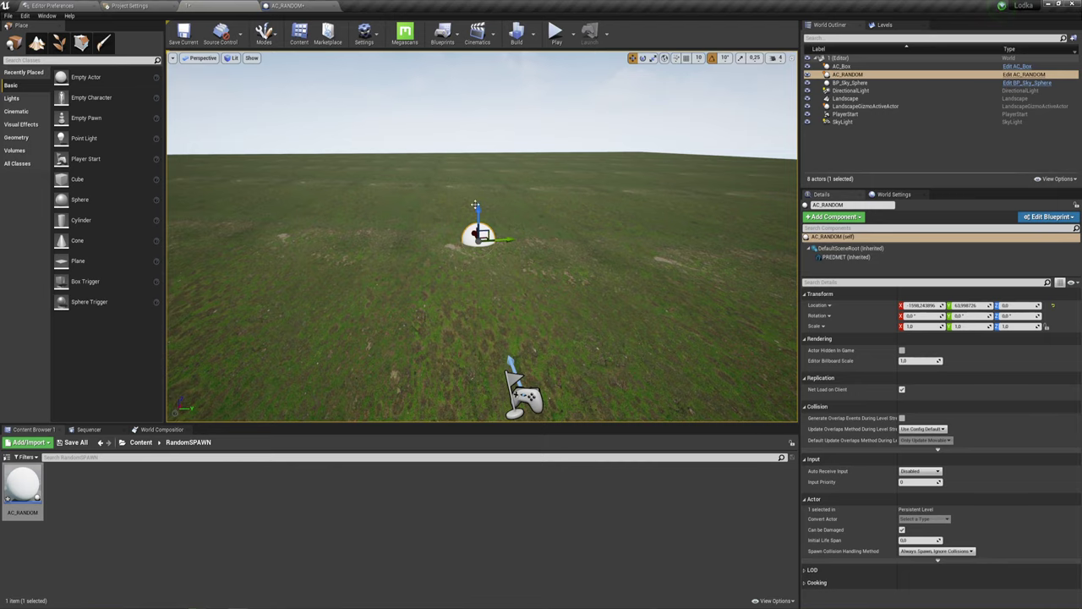
left_click(555, 32)
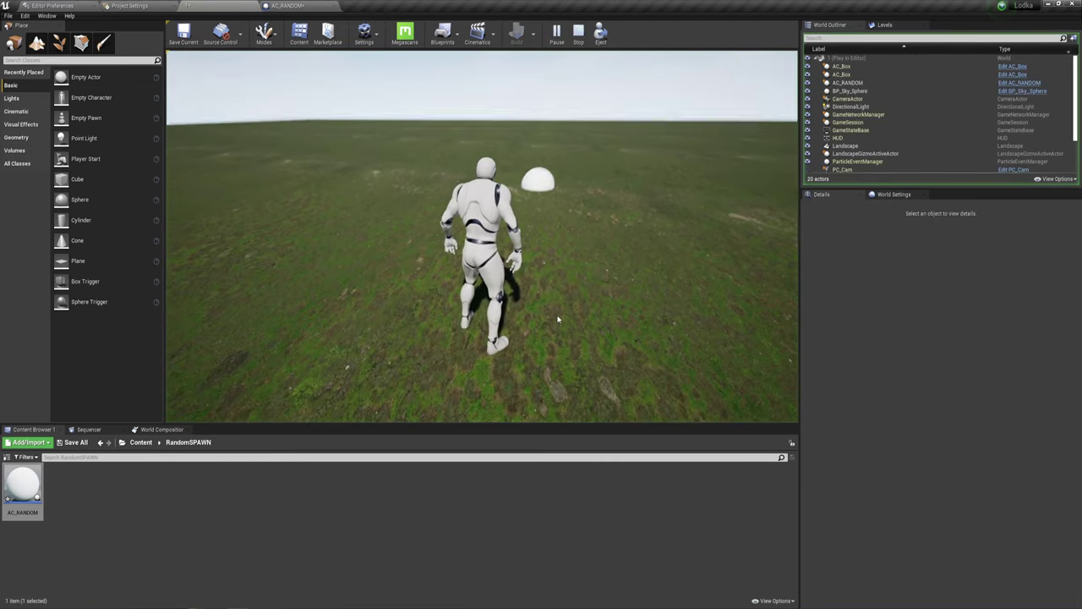
key("w")
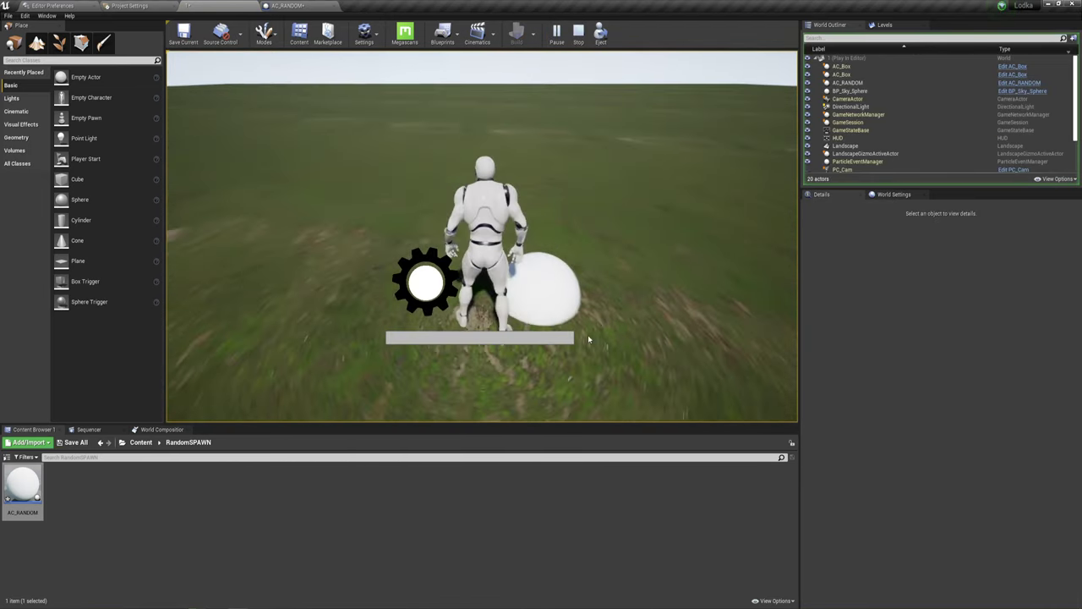
key("Escape")
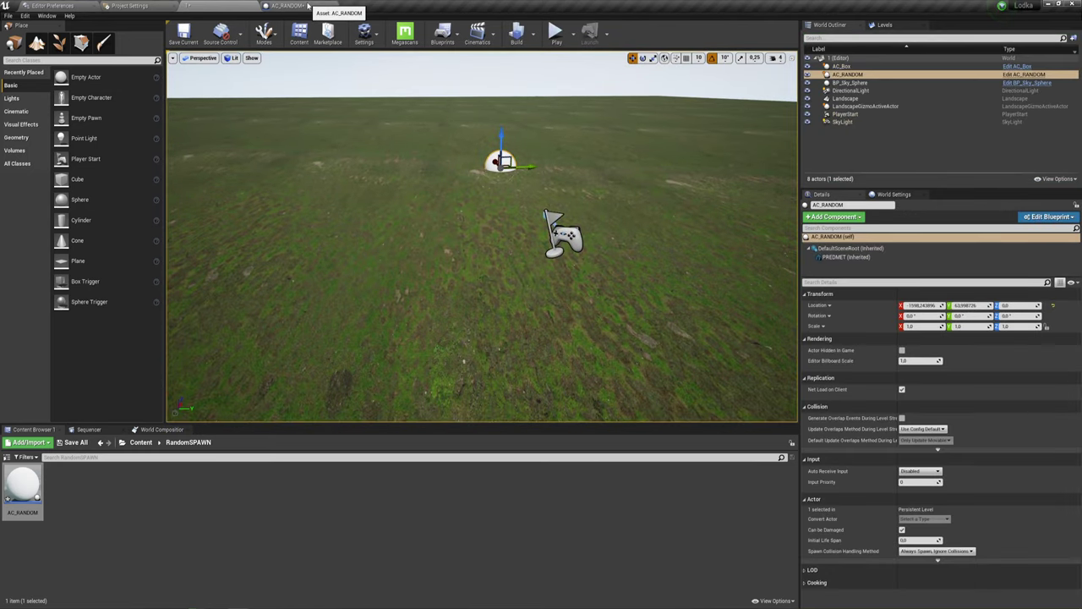
left_click(298, 6)
left_click(34, 69)
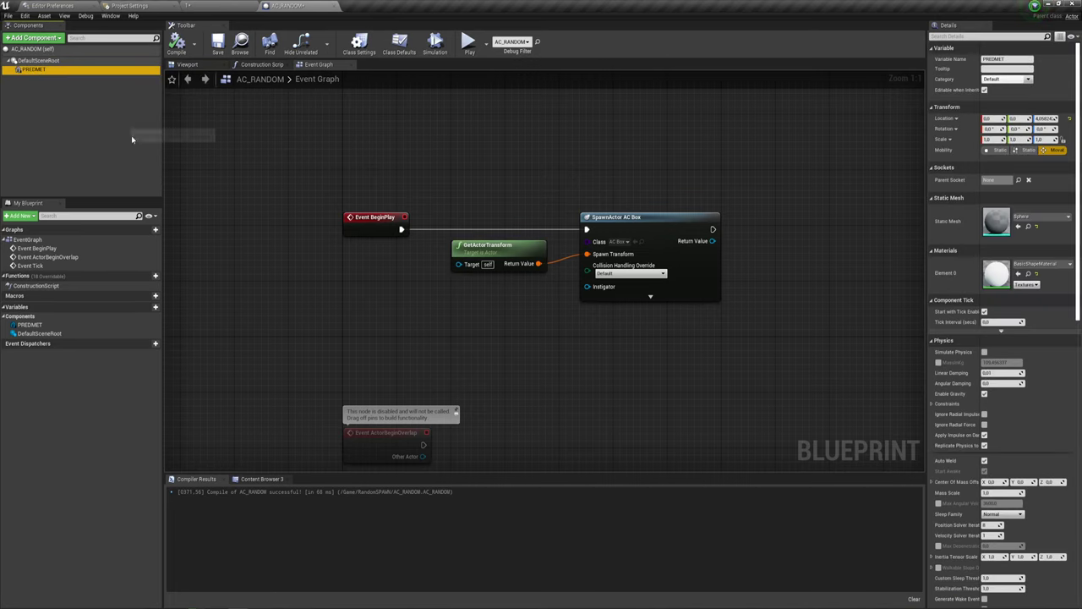
Step: Delete the PREDMET sphere component in the Blueprint viewport
left_click(190, 65)
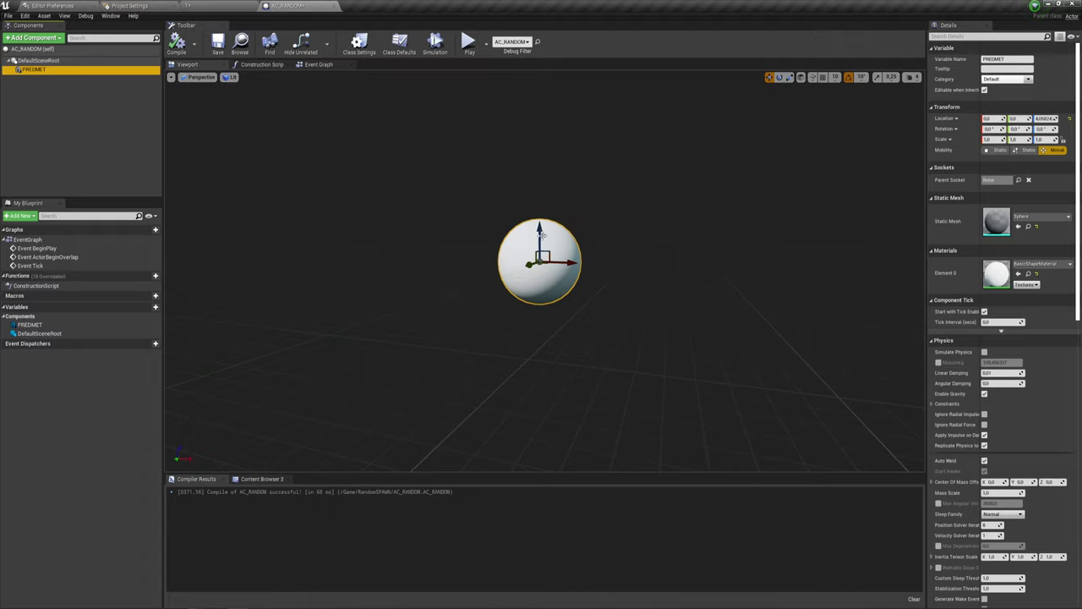
left_click_drag(541, 241, 558, 133, "alt")
key("Delete")
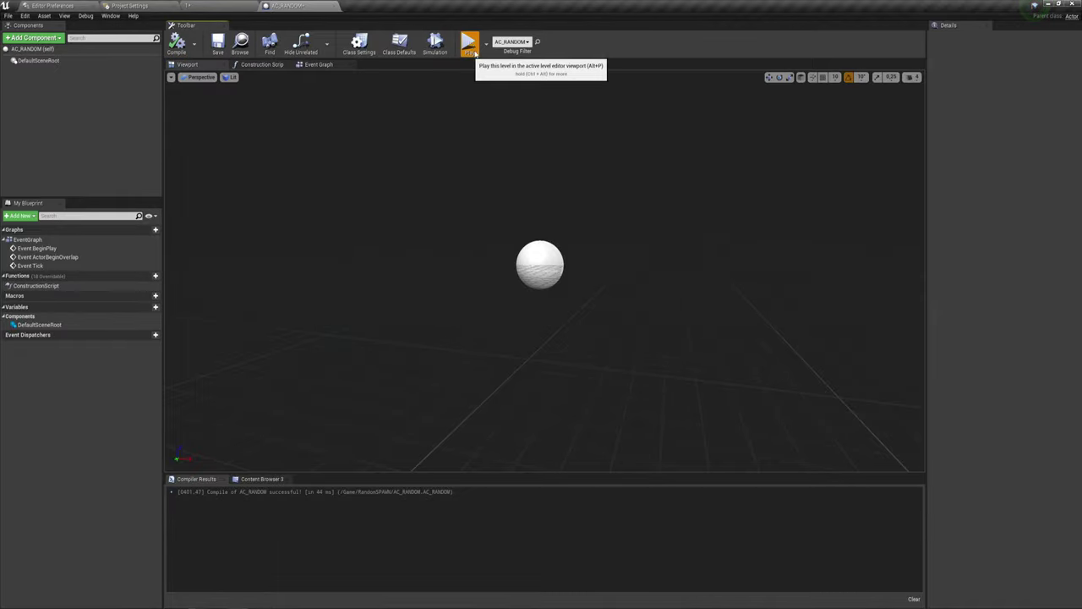
Step: Run a standalone game preview, walk the character around, then close it
left_click(469, 42)
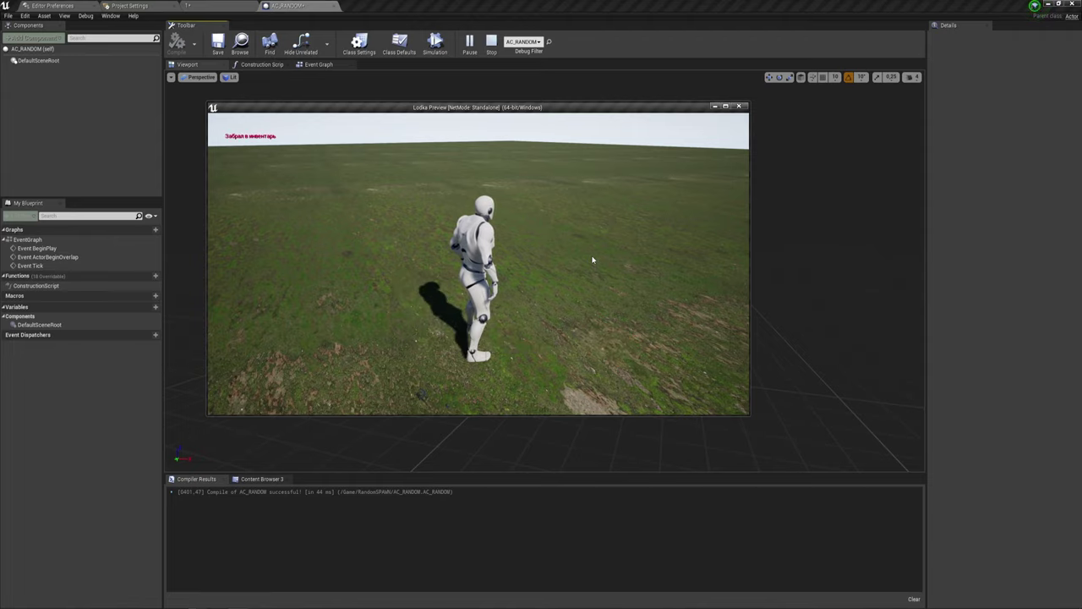
key("s")
key("d")
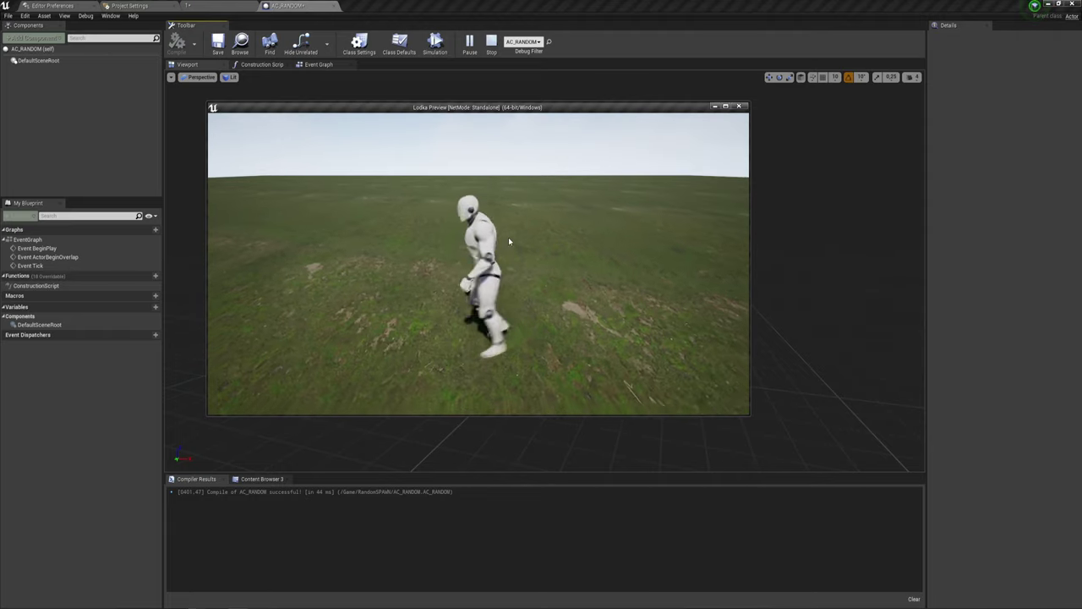
key("s")
key("Escape")
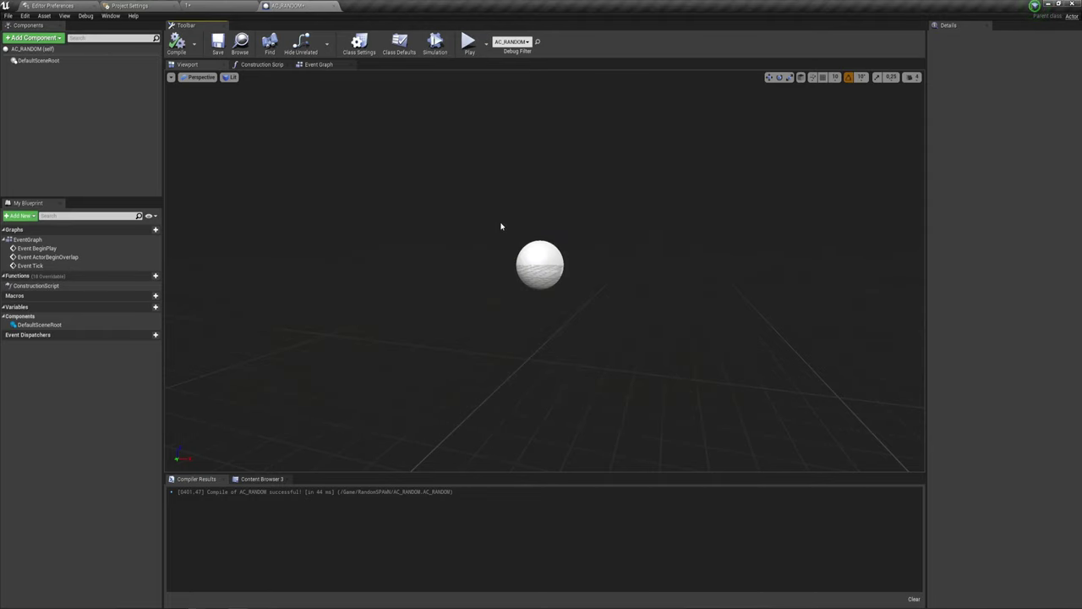
left_click(311, 65)
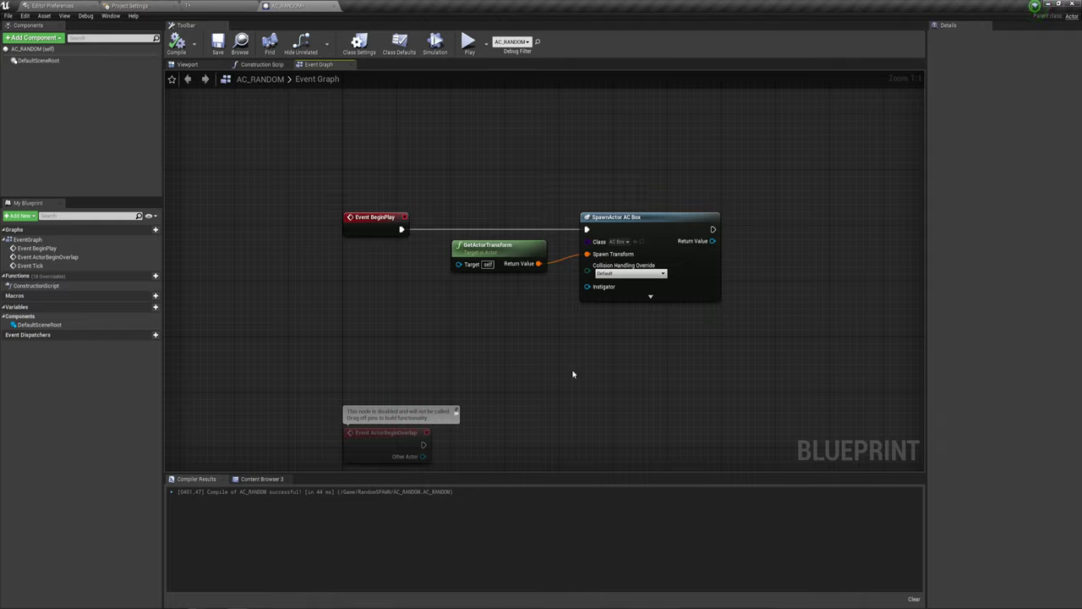
Step: Delete the GetActorTransform node and promote SpawnActor's Class pin to a variable
left_click(500, 251)
key("Delete")
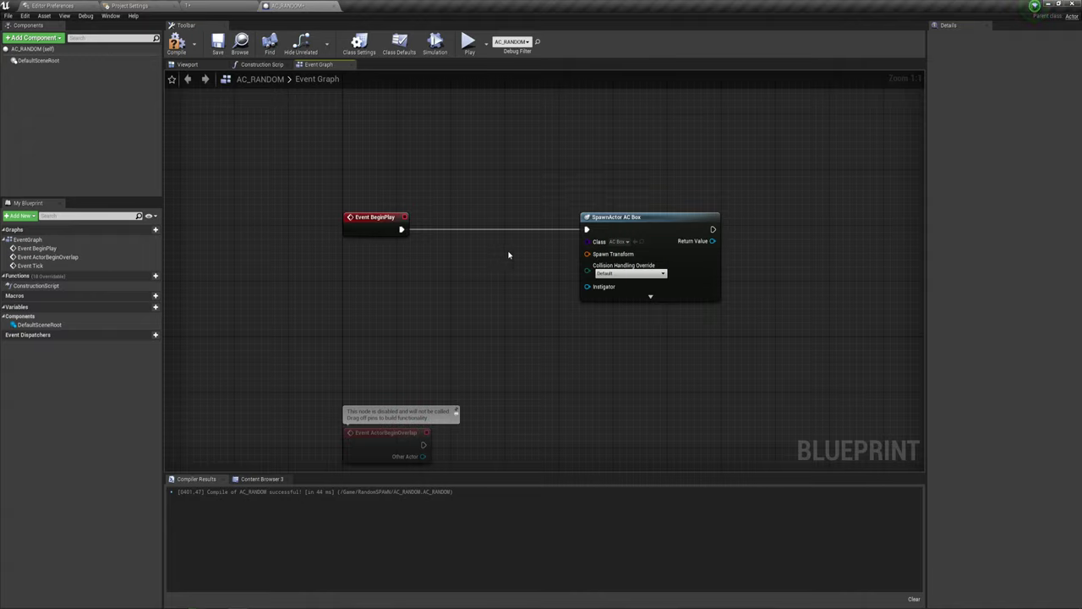
left_click_drag(587, 241, 541, 260)
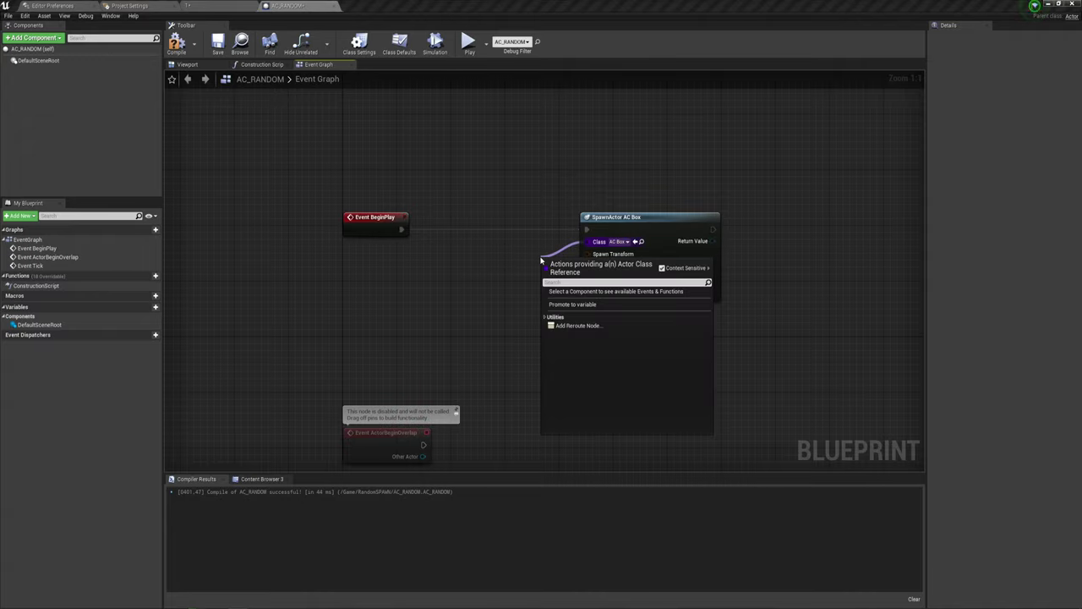
left_click(572, 304)
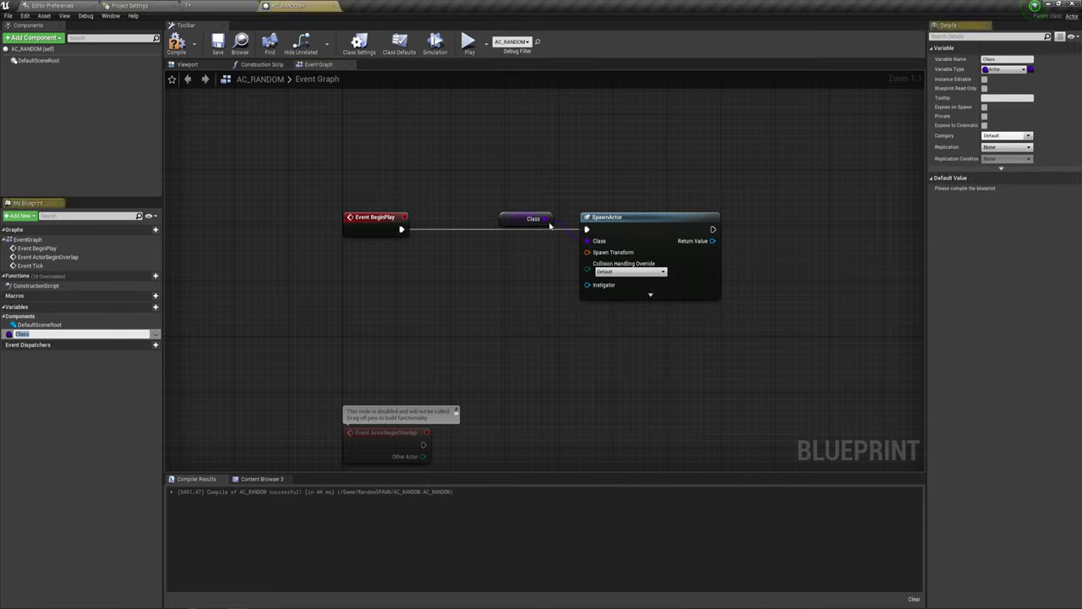
left_click_drag(548, 222, 548, 257)
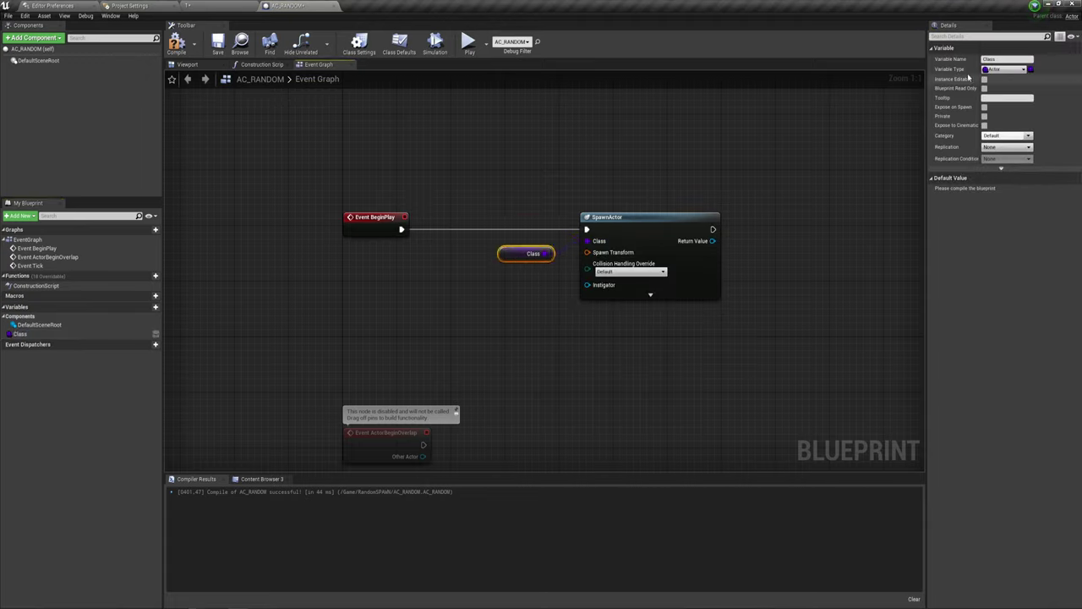
Step: Change the Class variable to an array and disconnect it from SpawnActor
left_click(1029, 69)
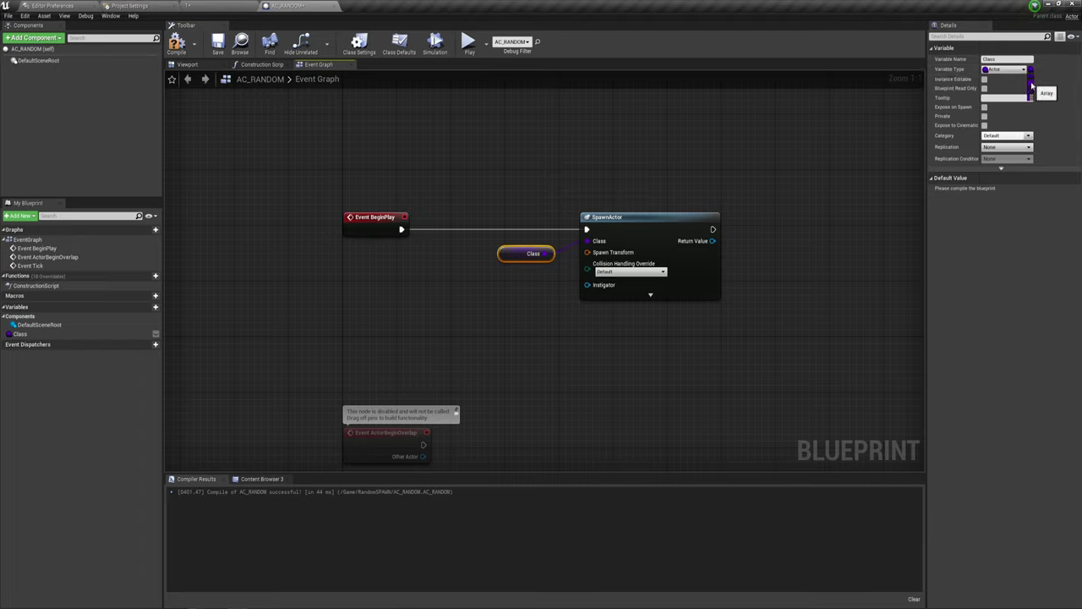
left_click(1031, 84)
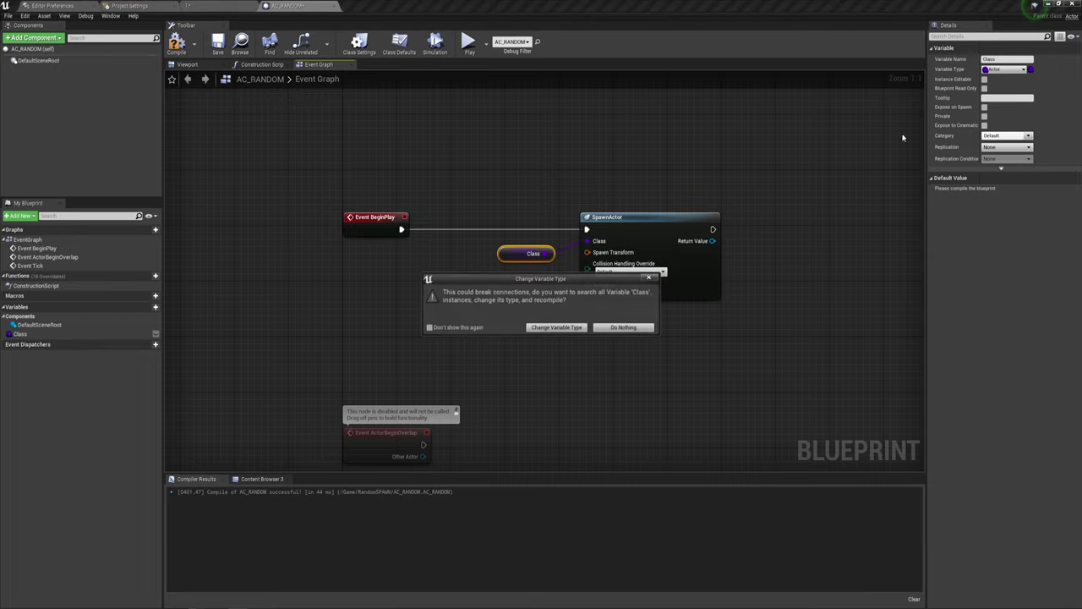
left_click(556, 327)
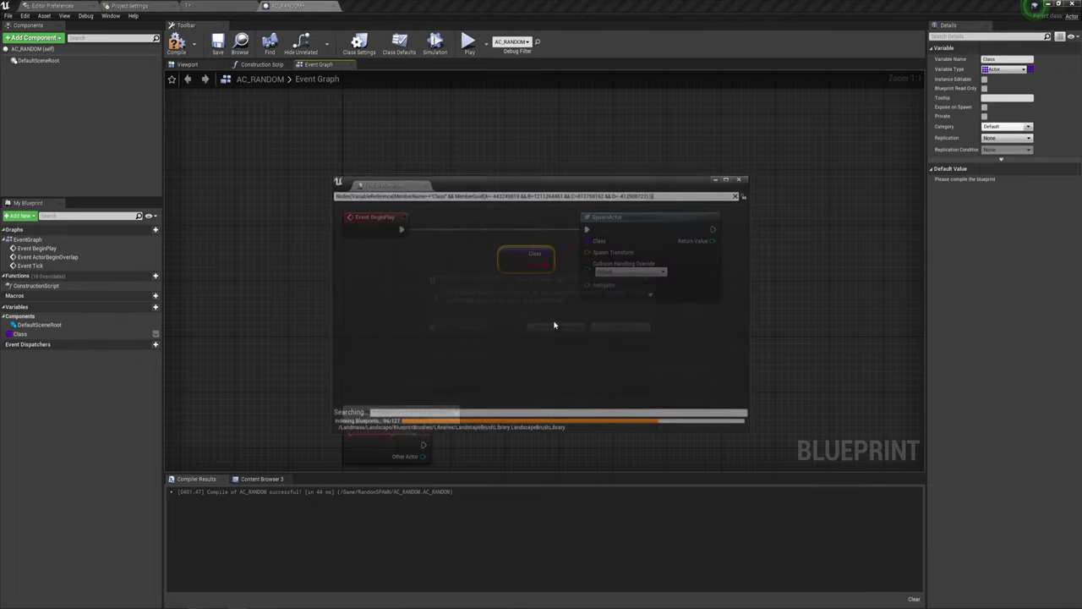
left_click(744, 178)
mouse_move(513, 262)
left_mouse_down()
mouse_move(400, 265)
mouse_move(494, 264)
left_mouse_up()
left_click(534, 259, "alt")
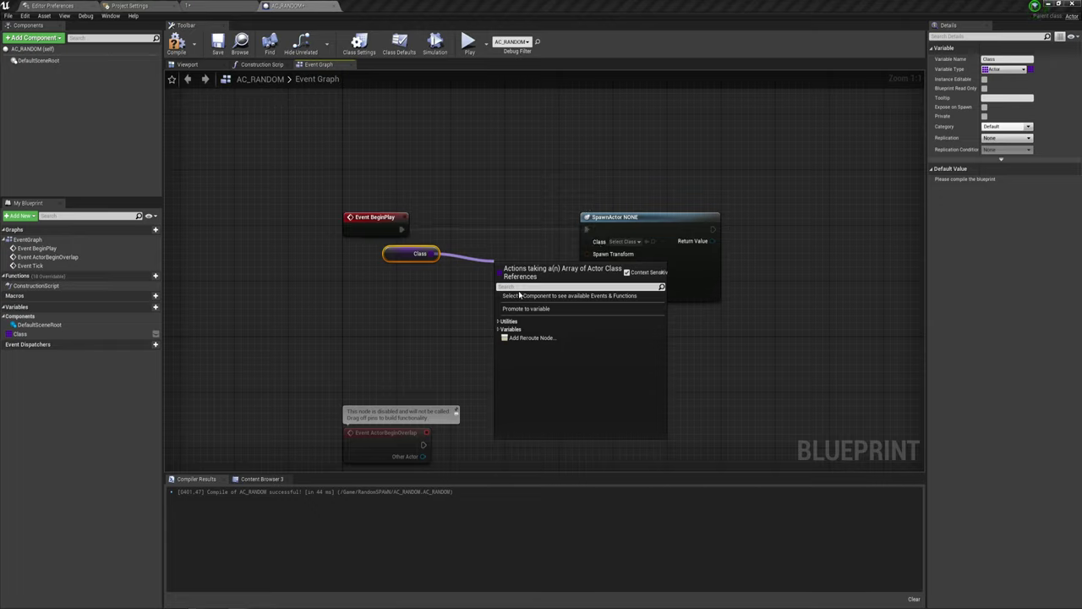
Step: Add a Get node reading the Class array and wire its output into SpawnActor's Class pin
type("get")
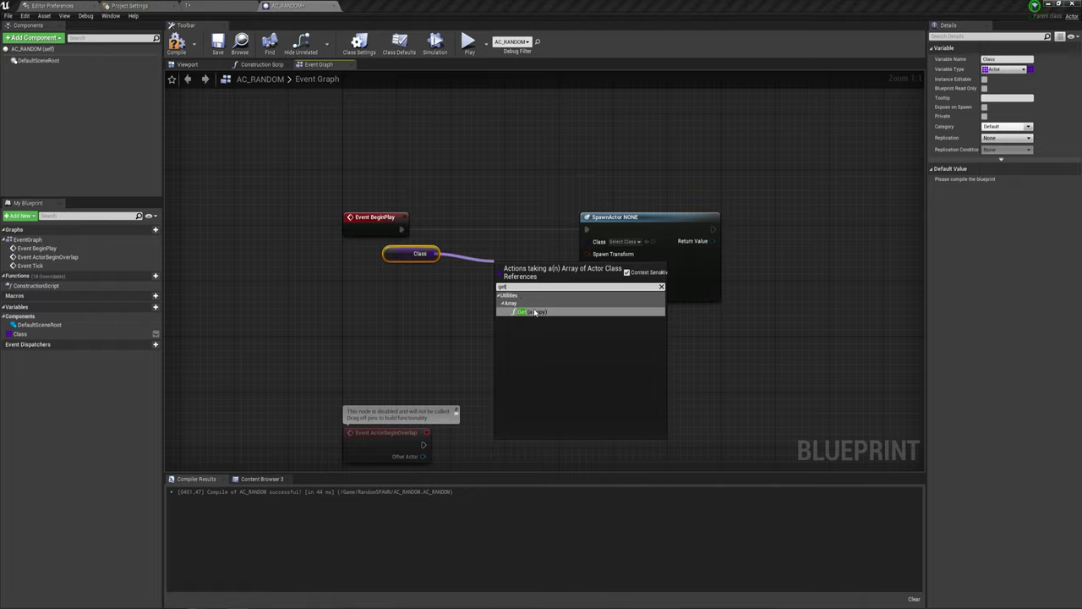
left_click(535, 312)
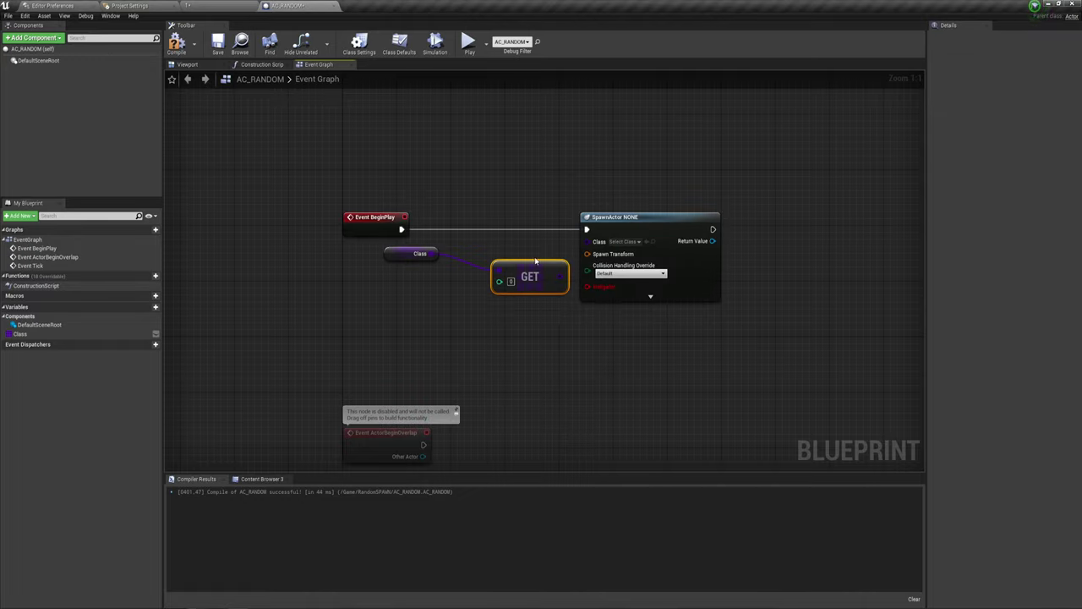
mouse_move(535, 261)
left_mouse_down()
mouse_move(521, 241)
mouse_move(602, 245)
left_mouse_up()
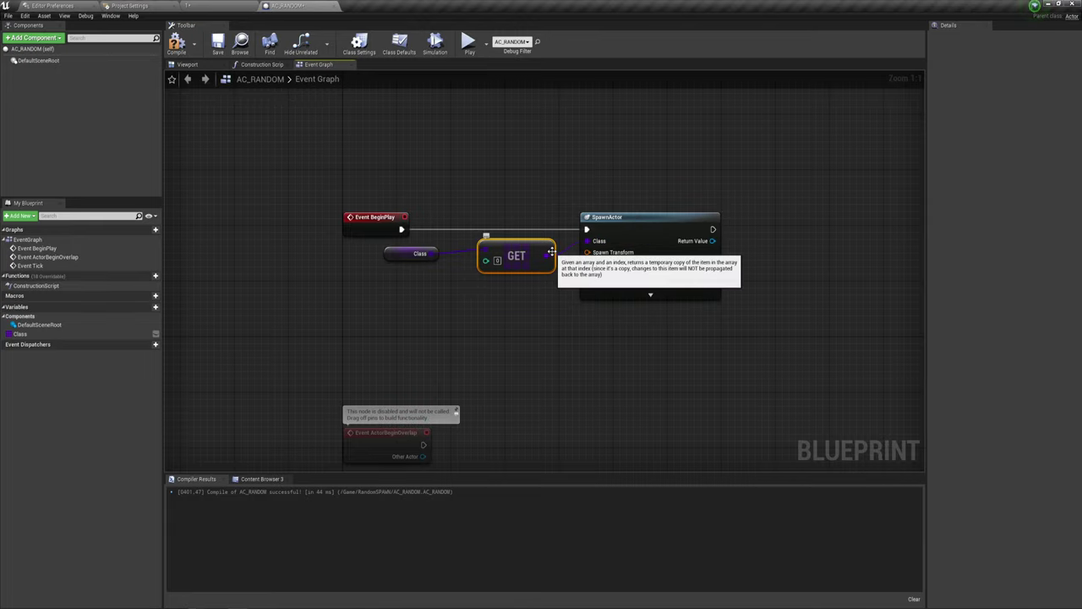
right_click_drag(495, 292, 575, 288)
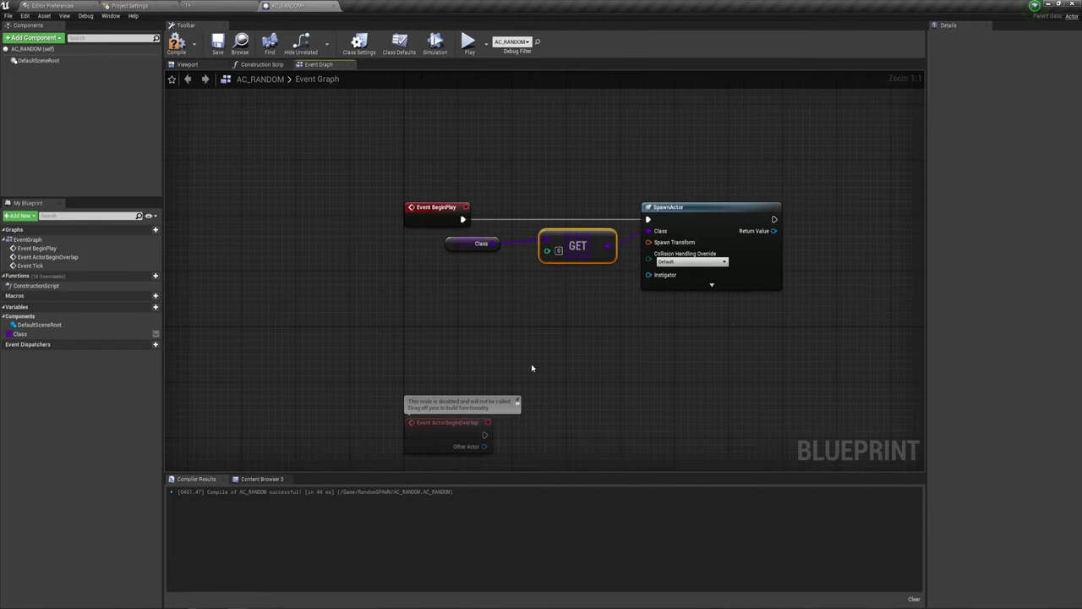
left_click_drag(934, 206, 938, 206)
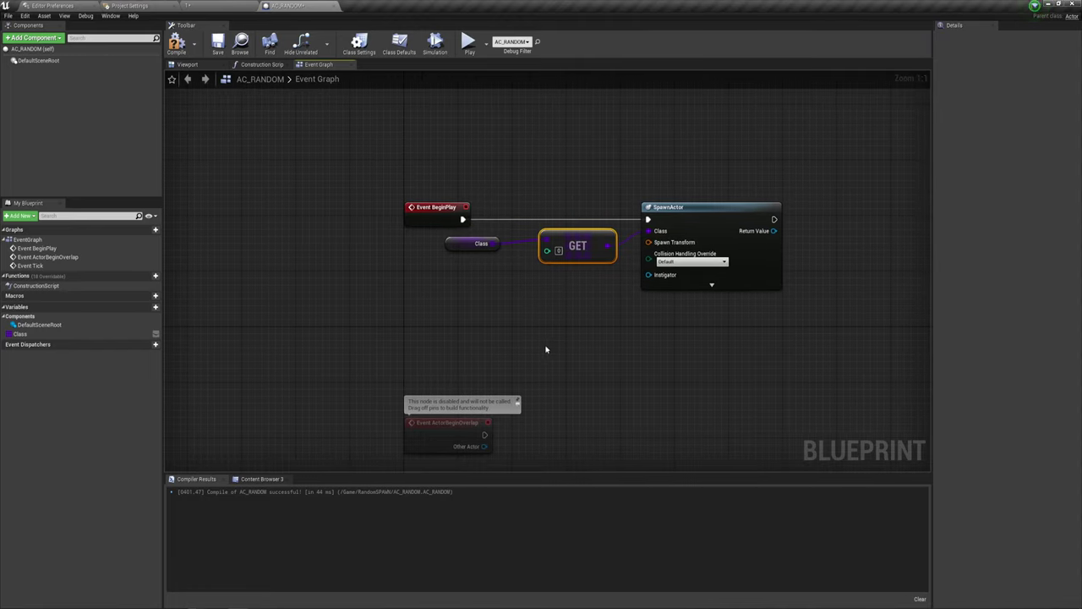
right_click_drag(528, 348, 476, 349)
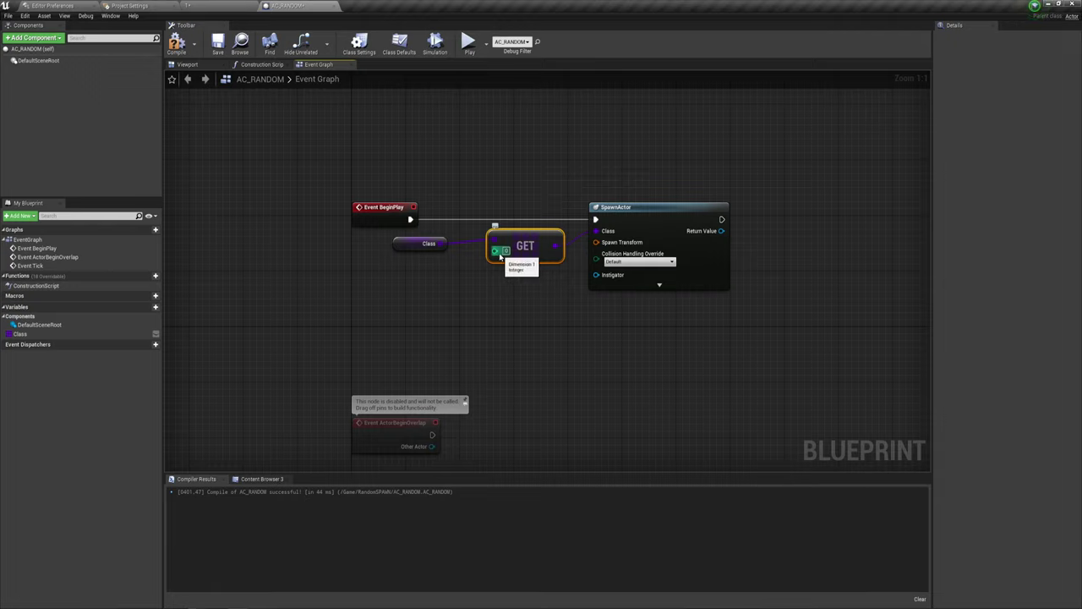
Step: Compile the Blueprint and add an element to the Class array's default value
left_click(411, 244)
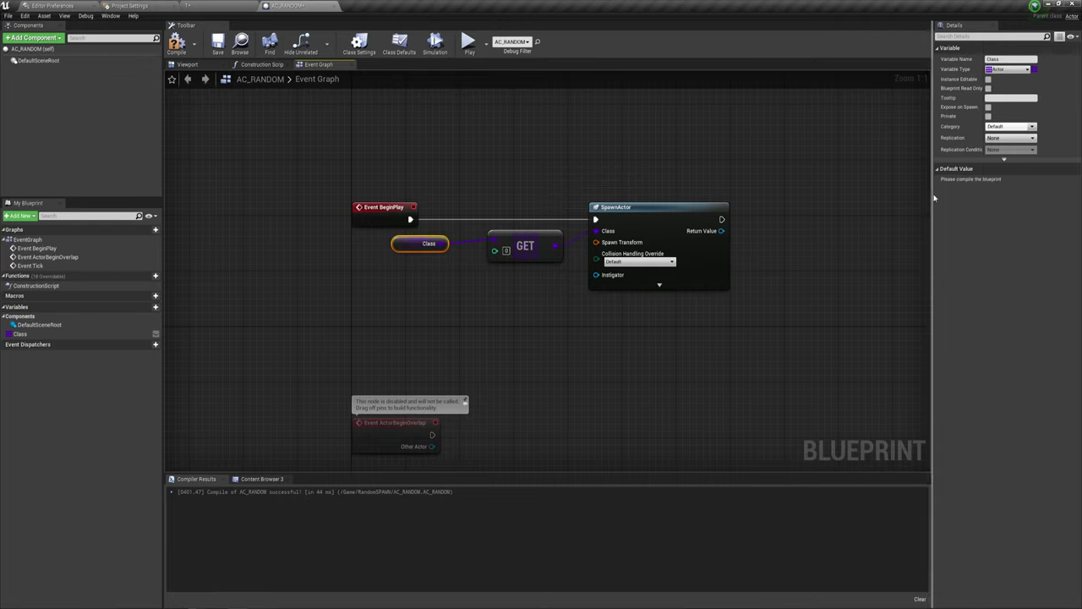
left_click(177, 44)
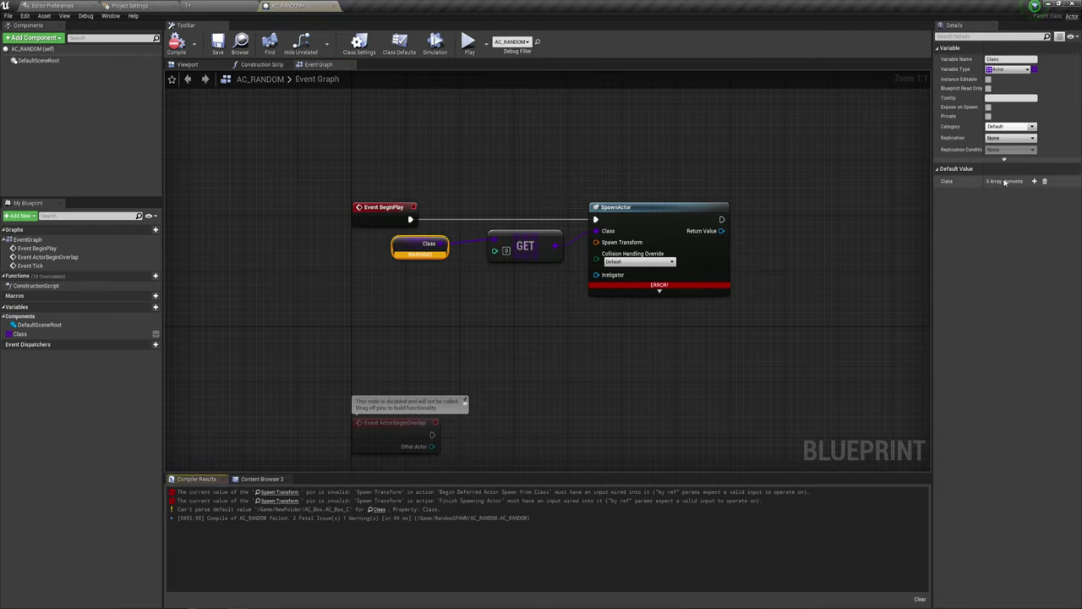
left_click(1033, 181)
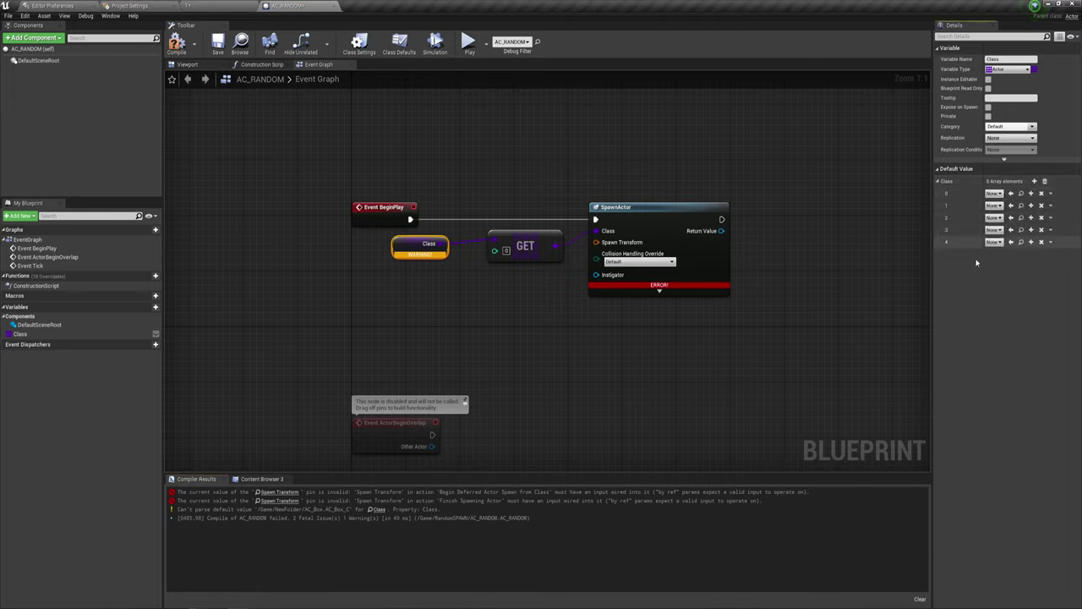
Step: Set Class array entry 0 to AC_Box and entry 1 to ac_mine
left_click(995, 194)
left_click(993, 231)
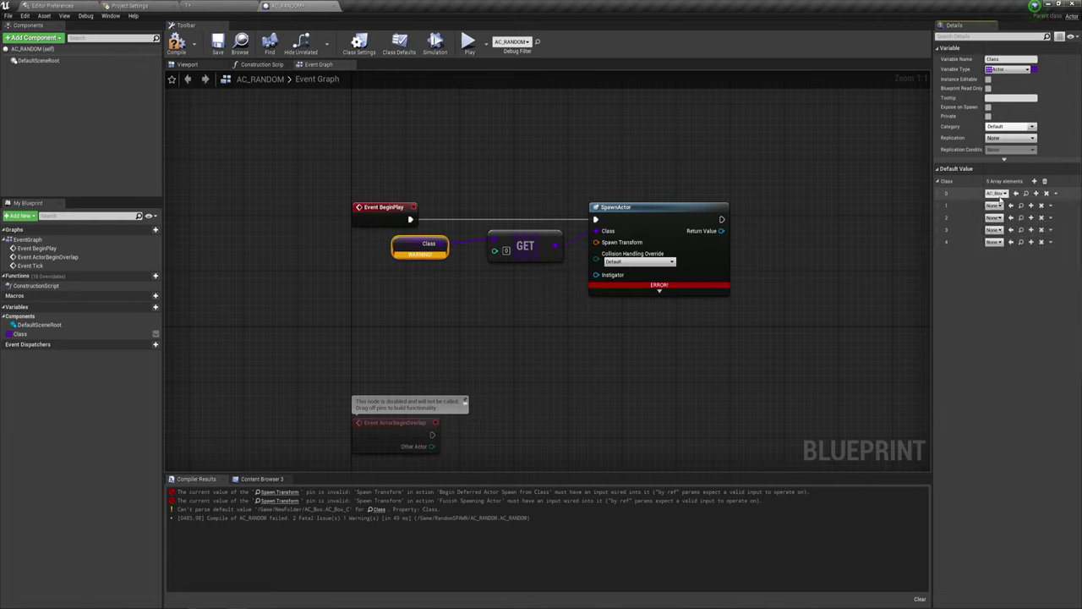
left_click(995, 205)
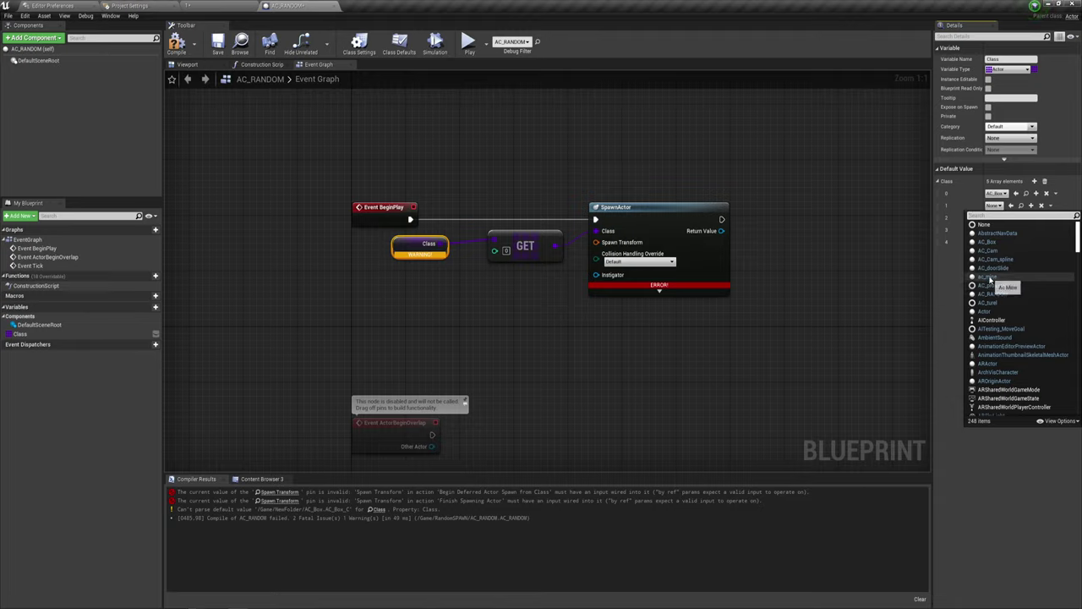
left_click(988, 276)
left_click(995, 218)
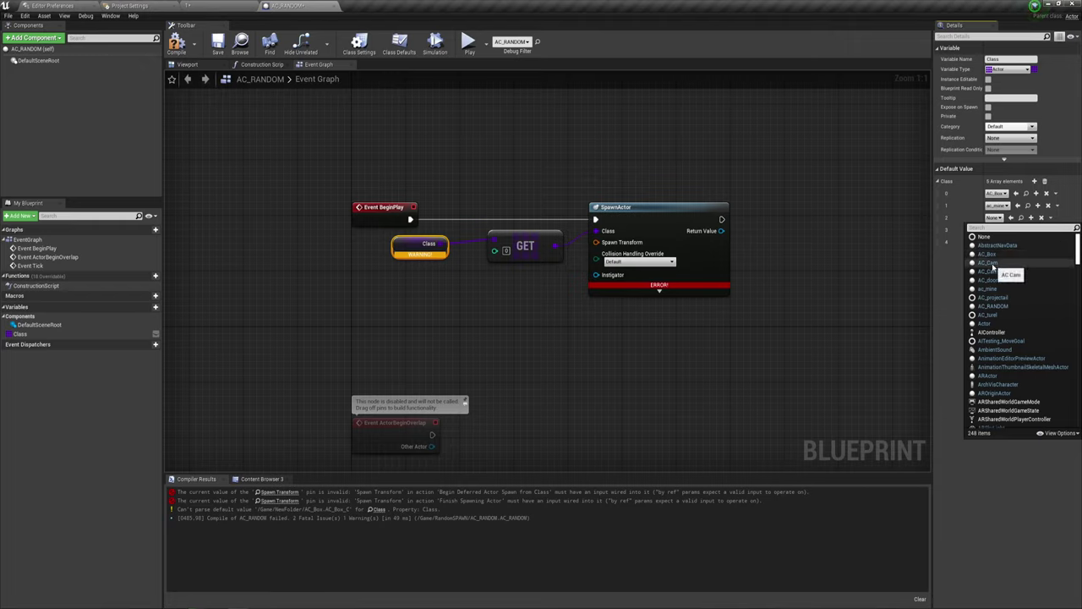
scroll(991, 338, "down", 3)
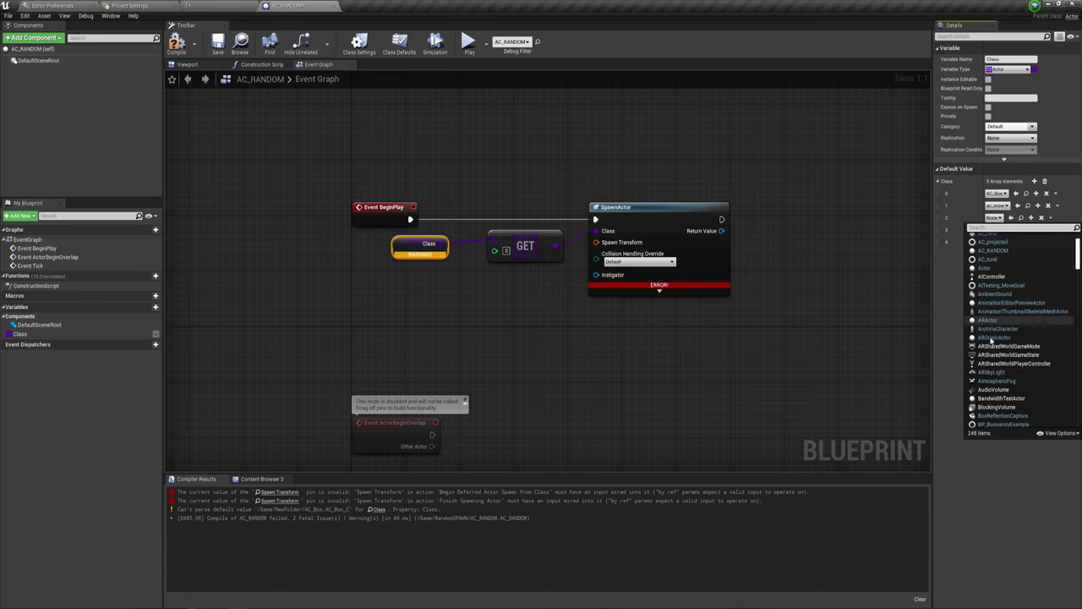
scroll(991, 340, "up", 3)
Step: Create a new Actor-based Blueprint class in the RandomSPAWN Content Browser folder
left_click(219, 9)
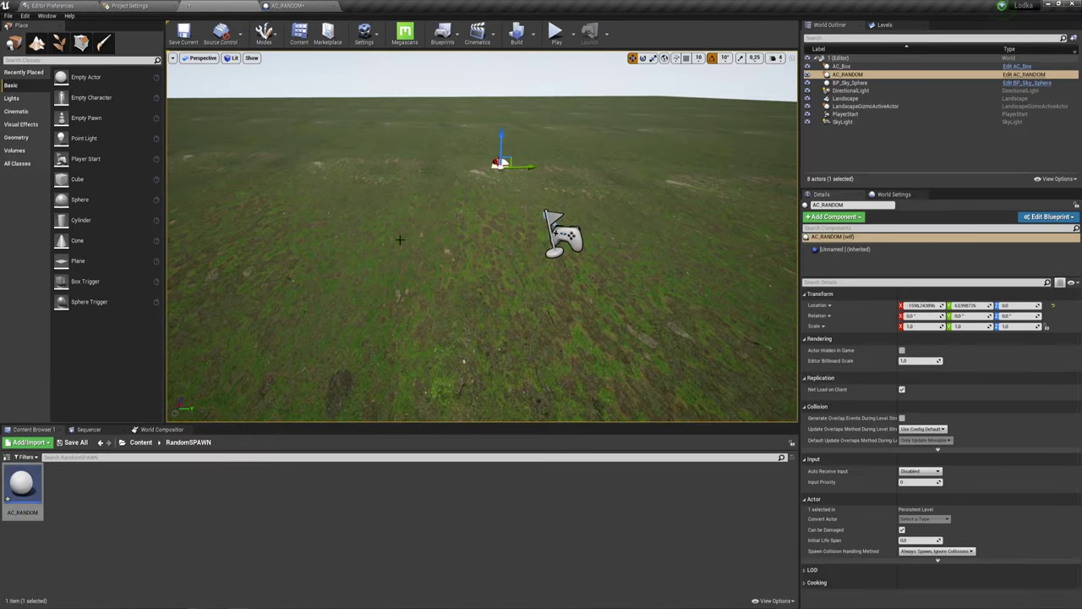
right_click(157, 474)
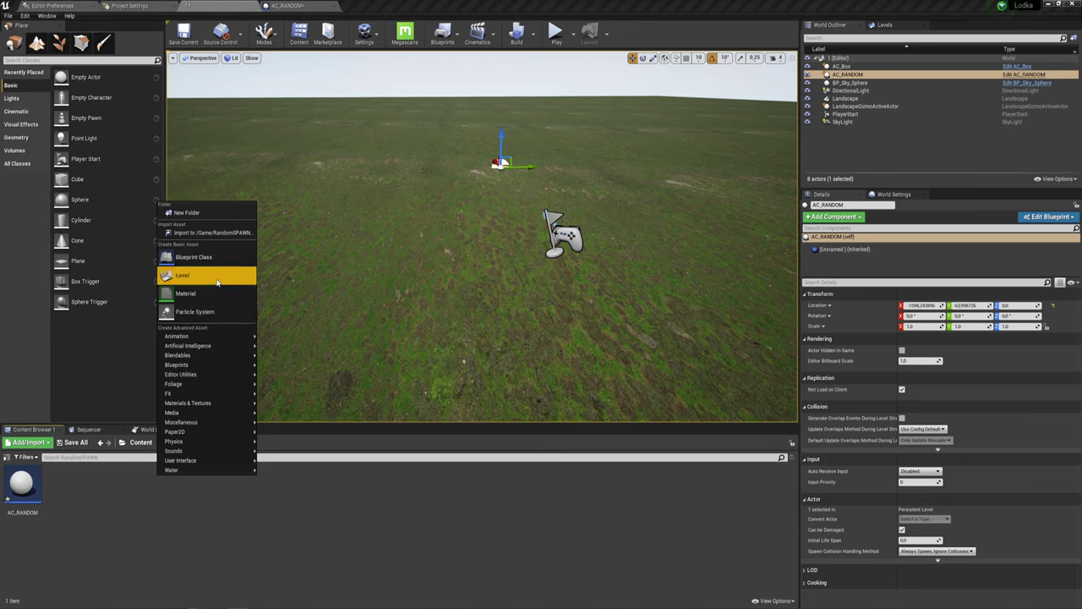
left_click(196, 256)
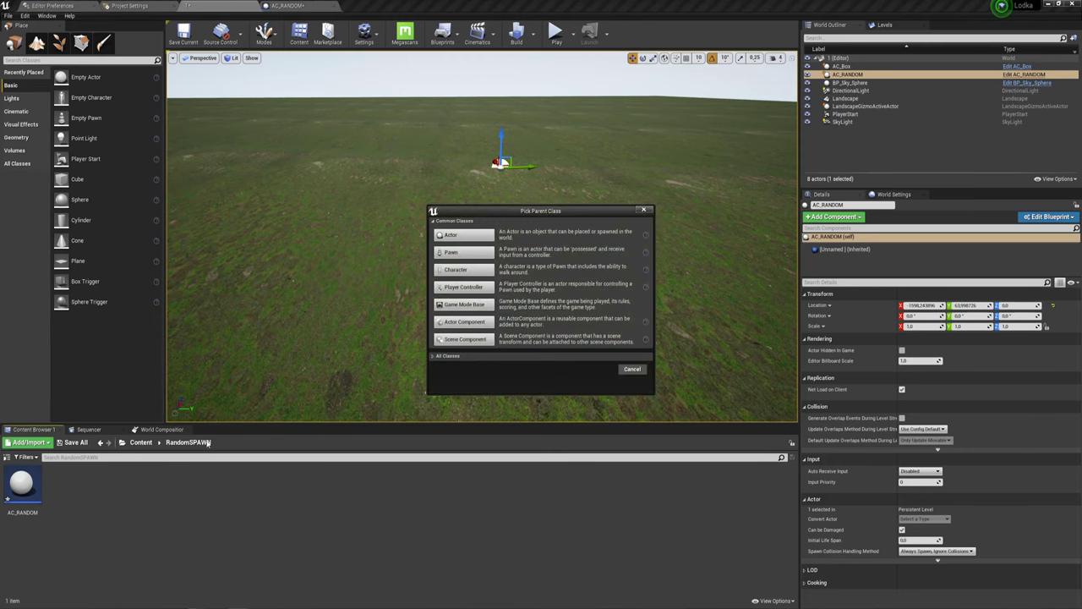
left_click(454, 237)
type("MAST")
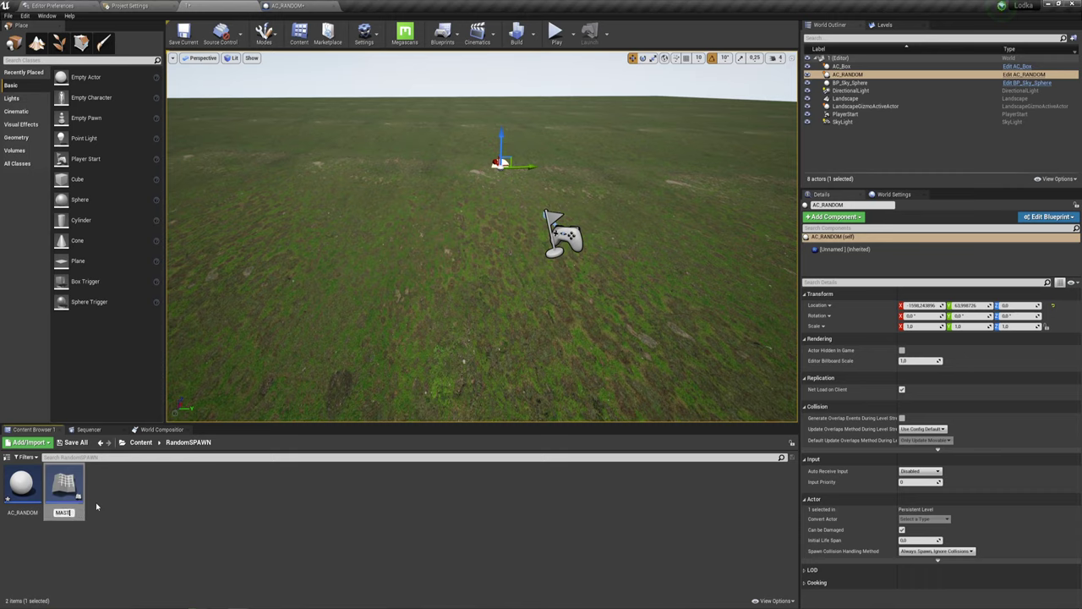
Step: Name the new Blueprint Master_Item and open it in the Blueprint editor
key("BackSpace")
type("er")
type("r")
type("_")
type("Item")
key("Return")
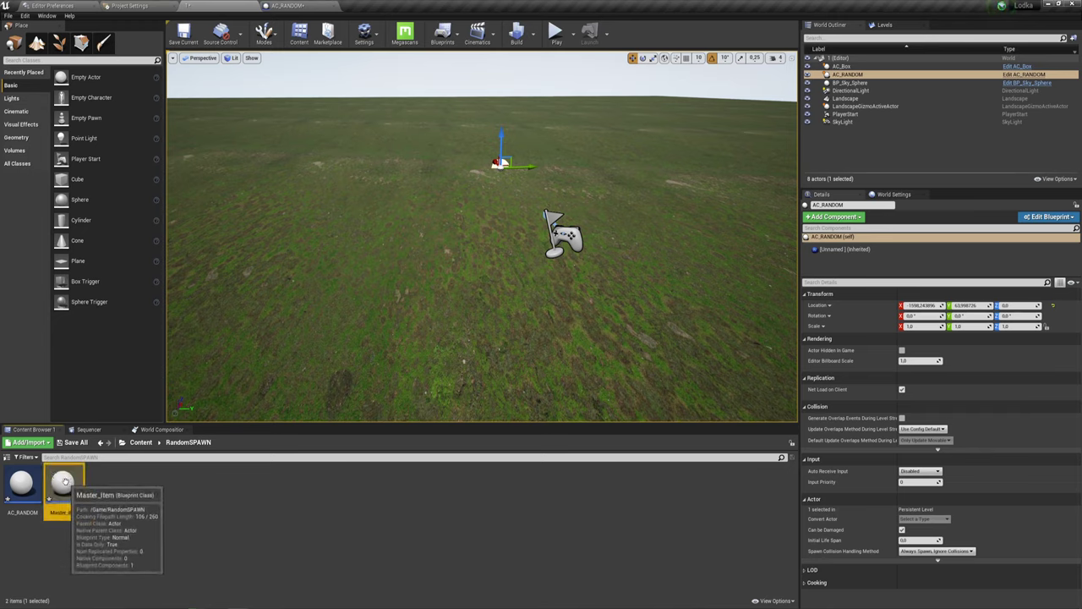
double_click(63, 482)
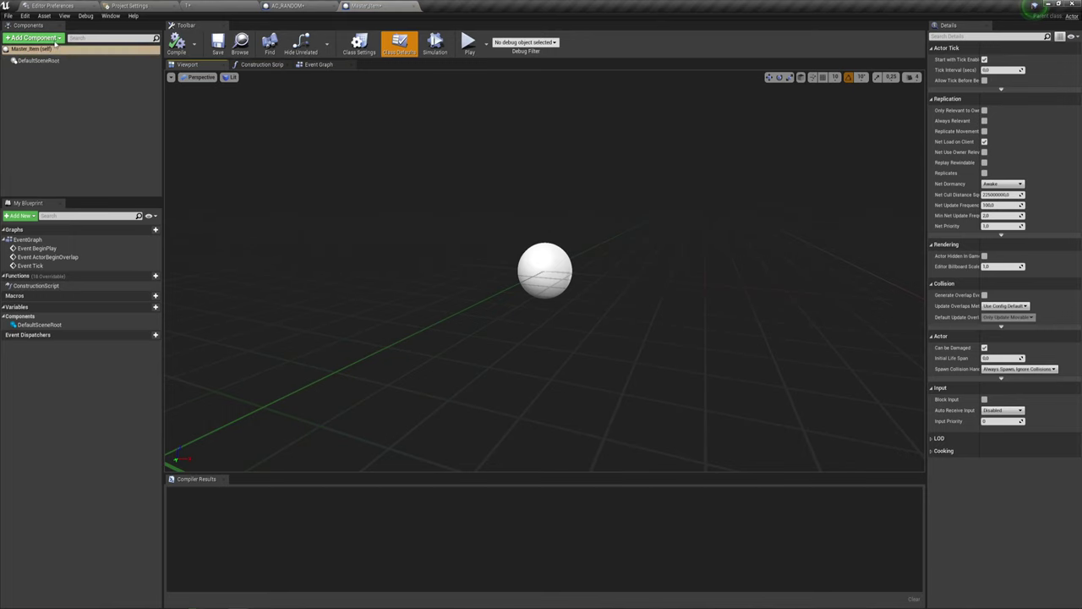
Step: Add a Sphere mesh component and a Sphere Collision component to Master_Item
left_click(56, 38)
left_click(25, 173)
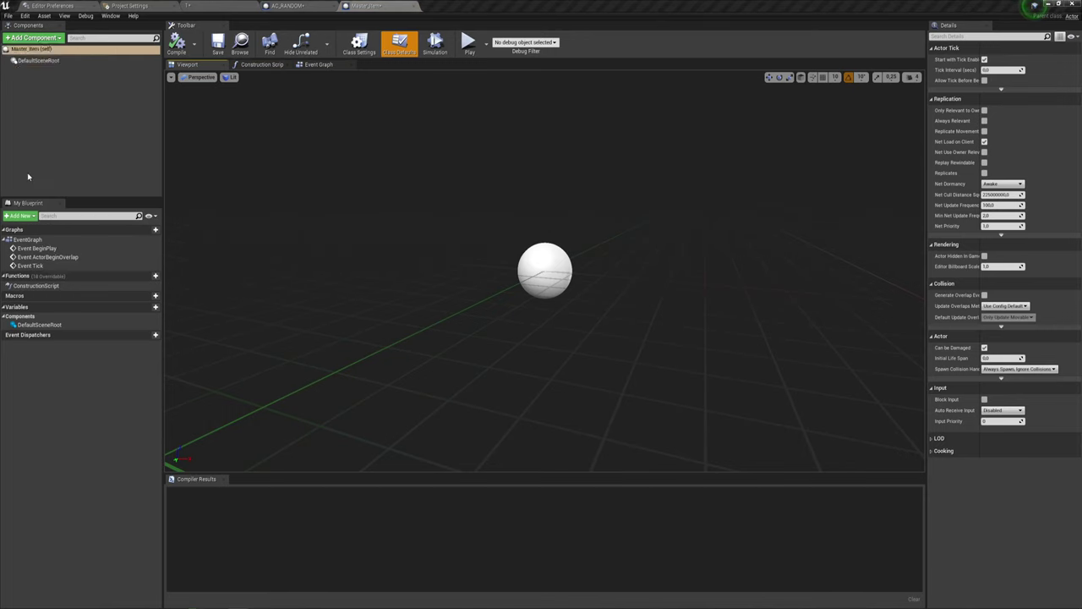
scroll(474, 236, "down", 5)
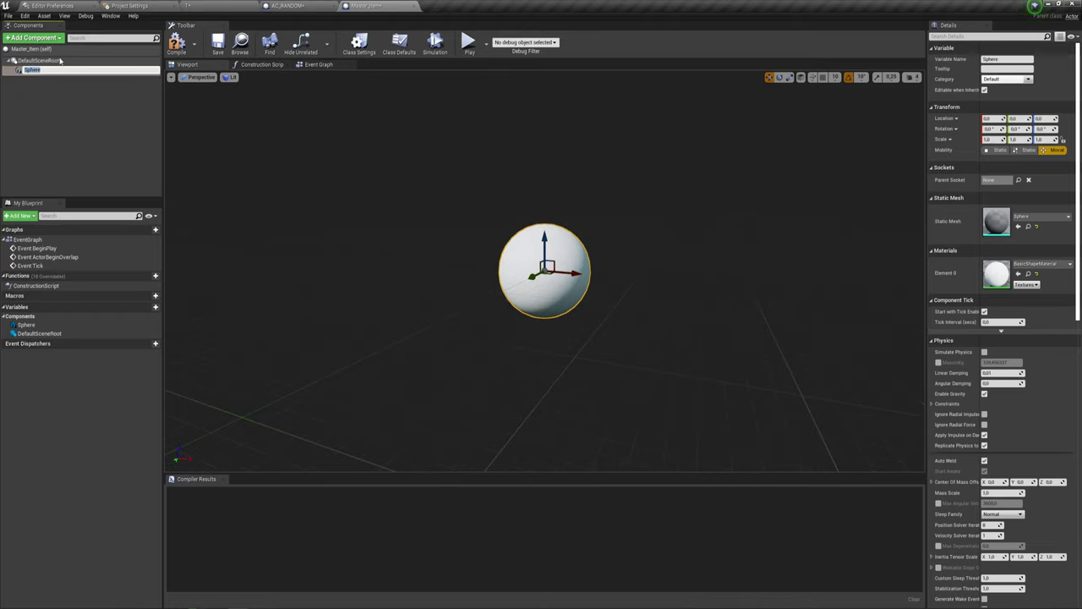
left_click(46, 38)
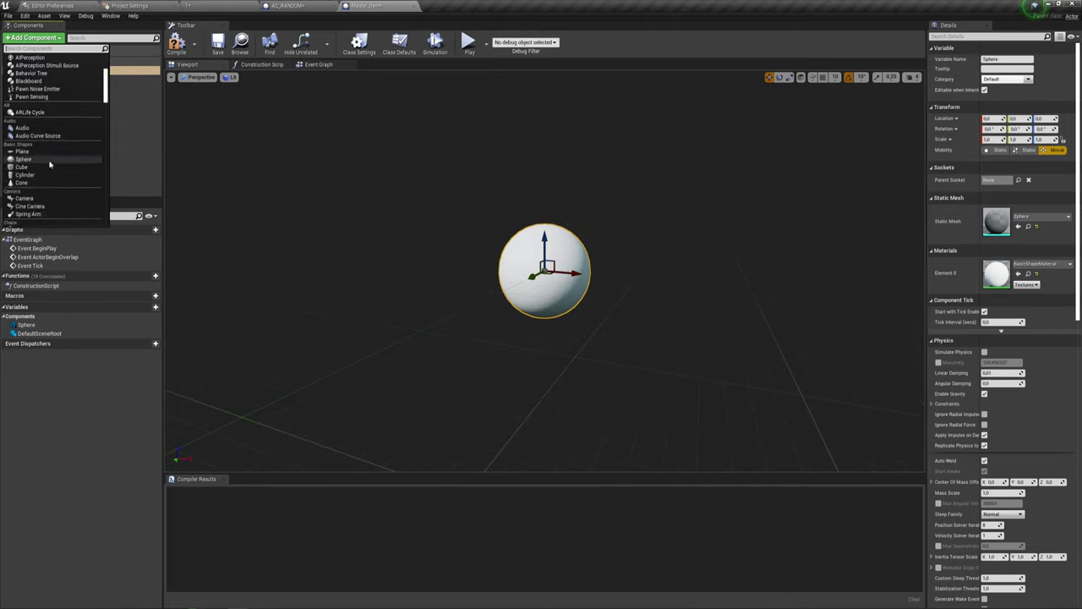
scroll(50, 165, "down", 2)
scroll(47, 162, "down", 2)
scroll(44, 157, "down", 2)
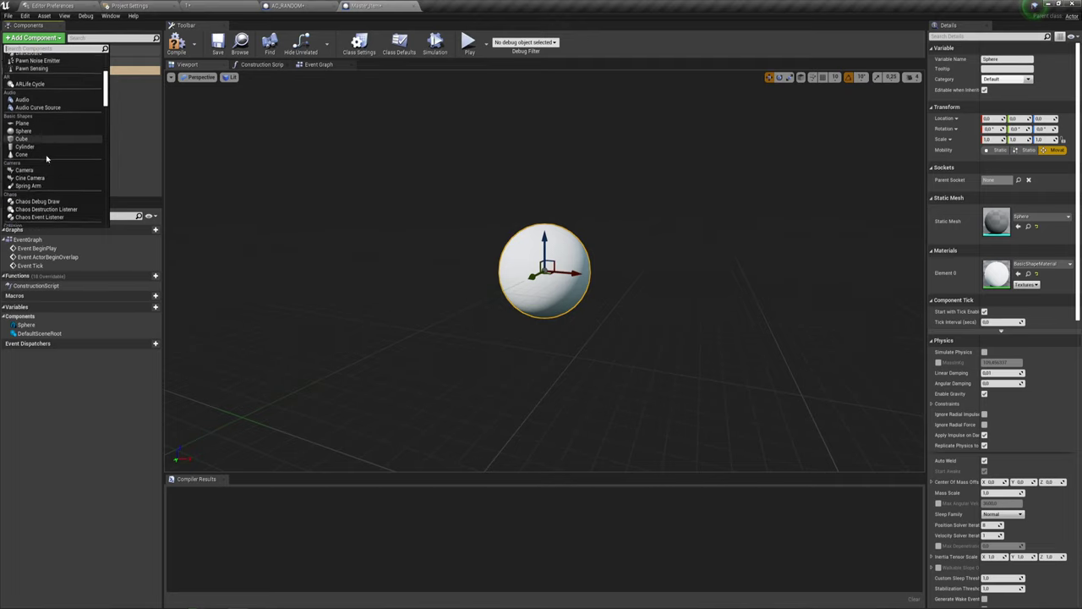
scroll(41, 153, "down", 2)
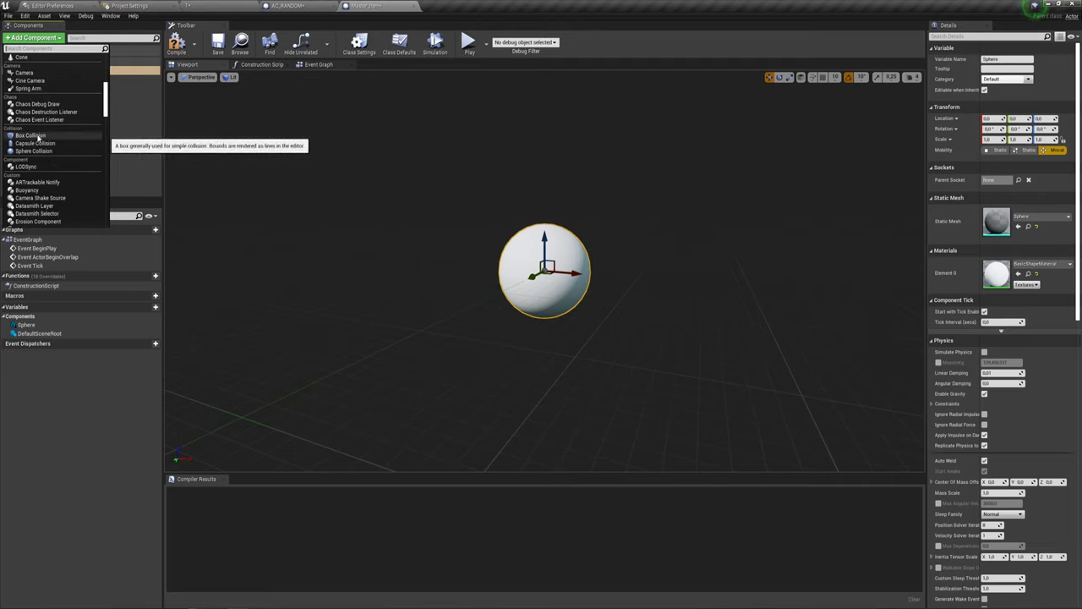
left_click(35, 151)
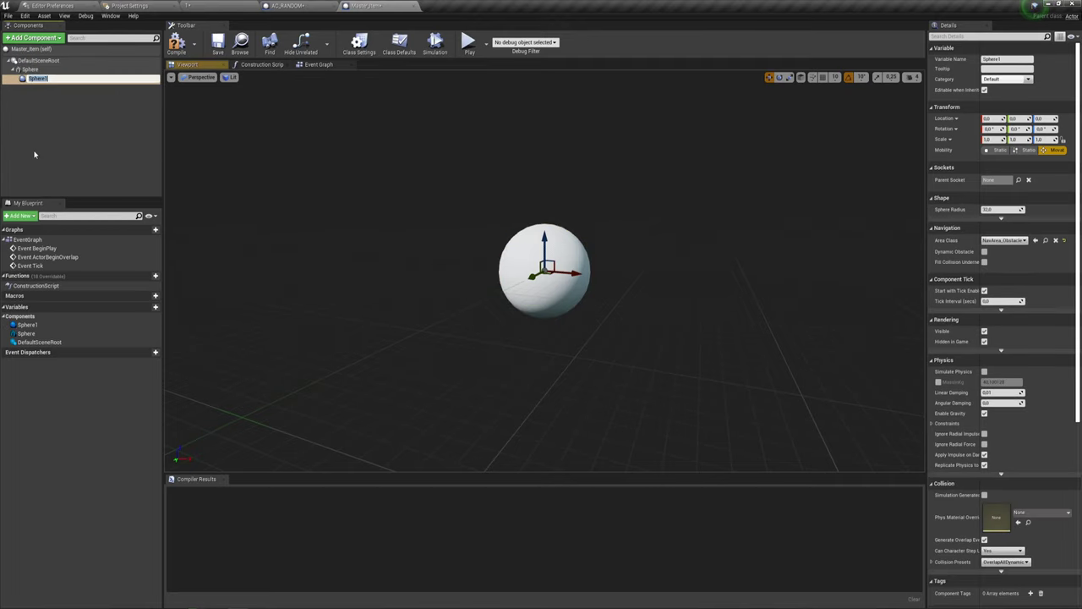
left_click(67, 103)
Step: Set the Sphere1 collision radius to 200 and compile Master_Item
left_click(38, 78)
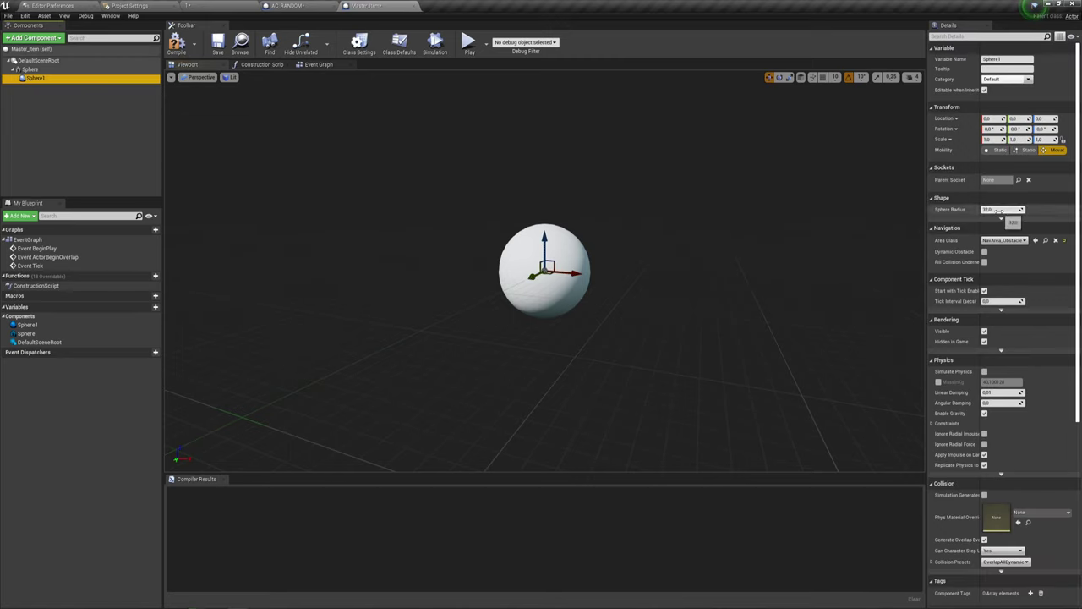
left_click_drag(1002, 208, 1043, 209)
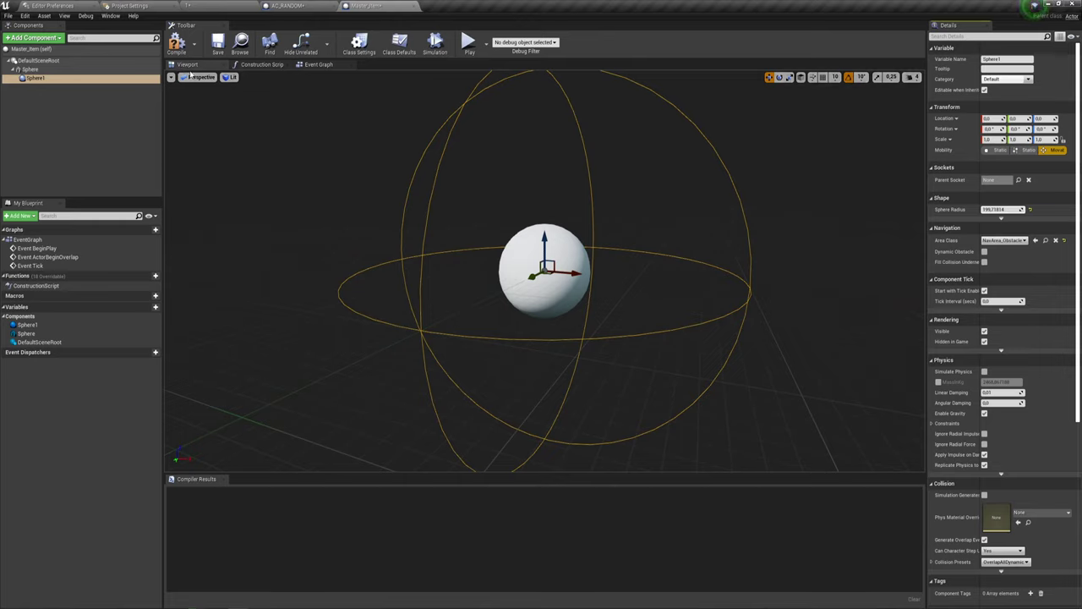
left_click(1002, 209)
type("200")
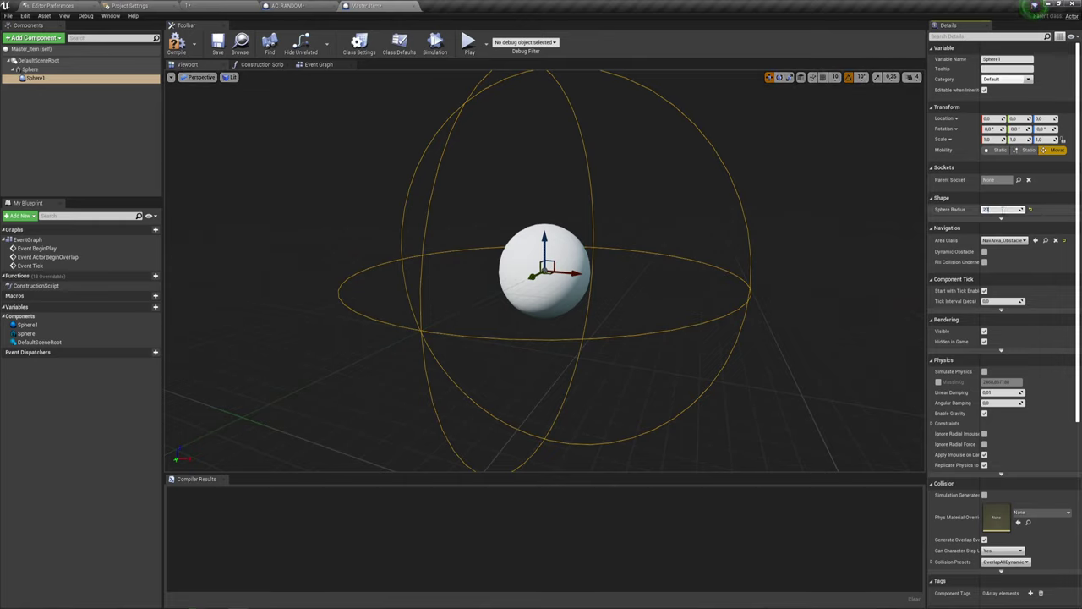
left_click(175, 44)
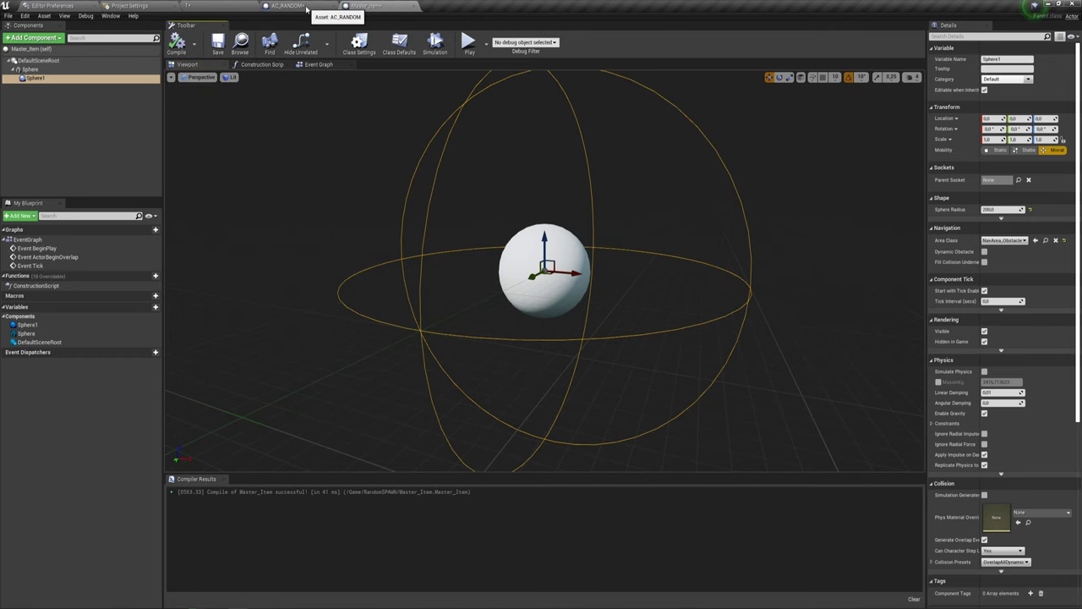
Step: Create the child Blueprints Master_Item_Child and Master_Item_Child1 from Master_Item
left_click(211, 4)
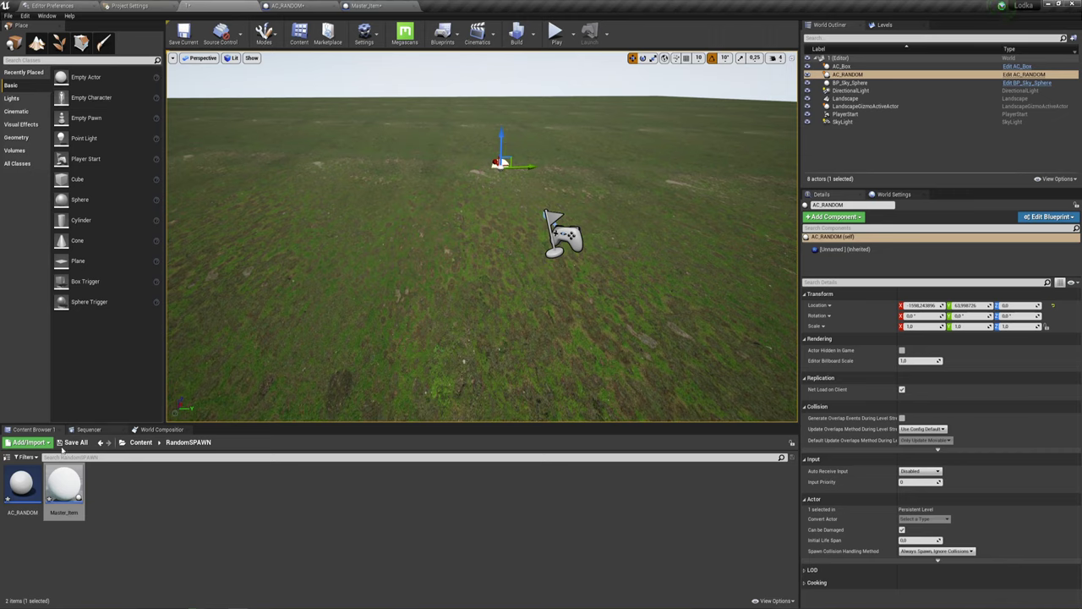
right_click(72, 489)
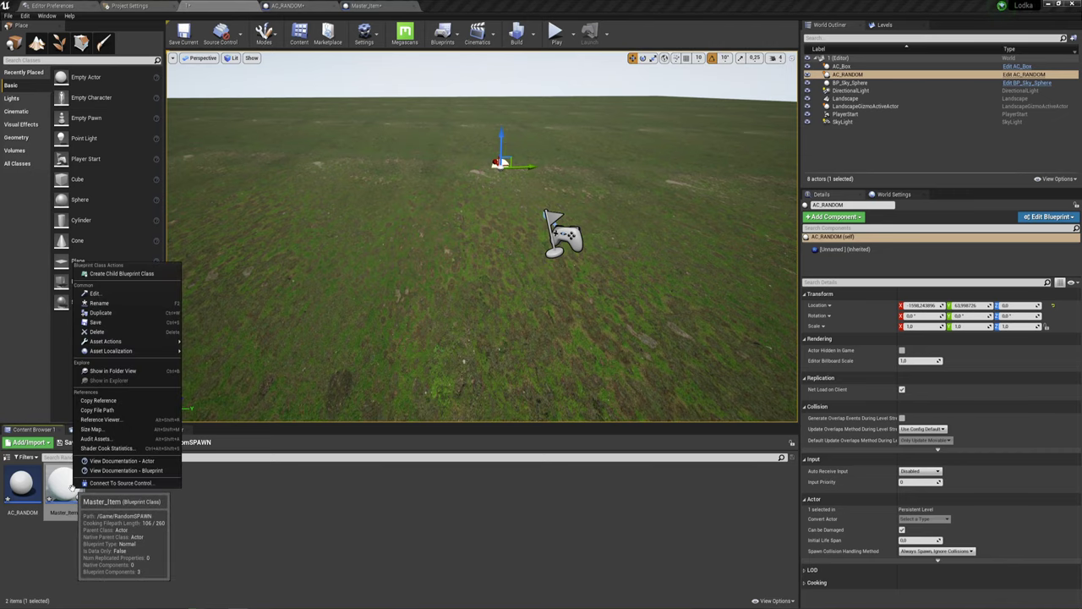
left_click(122, 273)
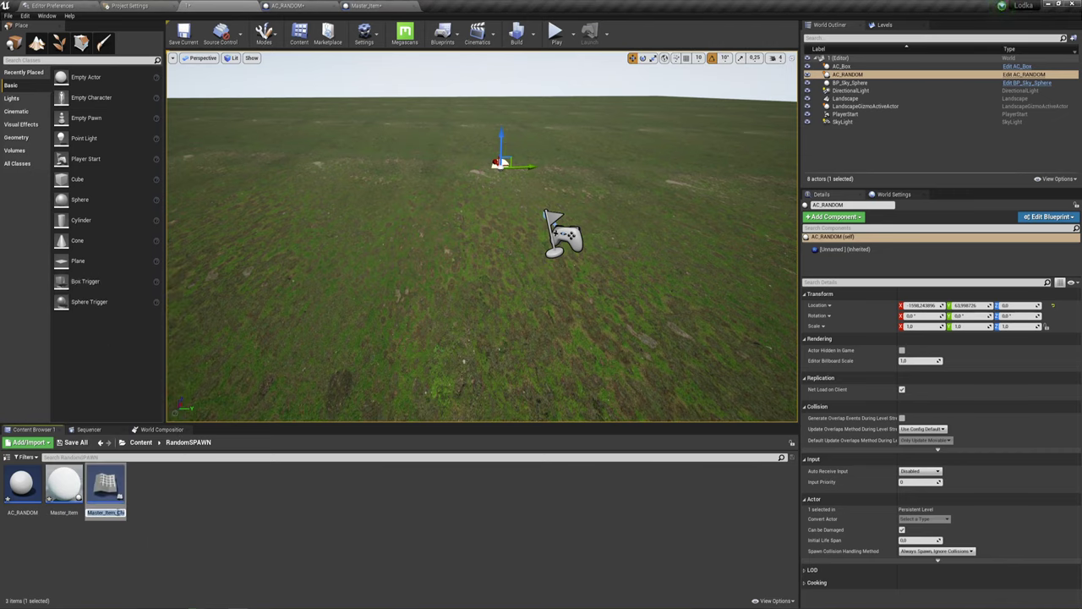
key("Return")
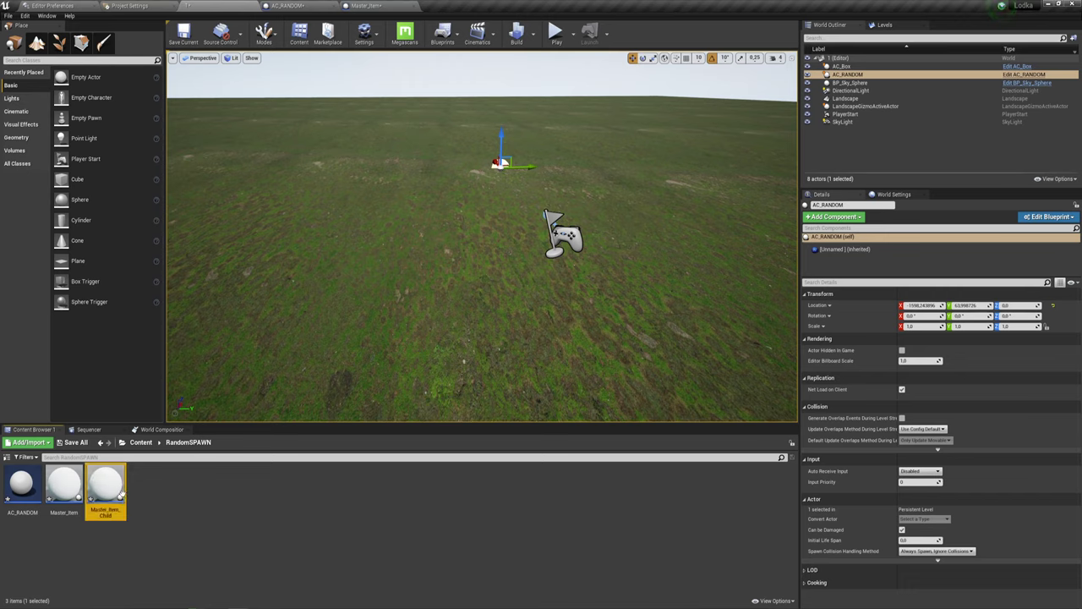
right_click(64, 486)
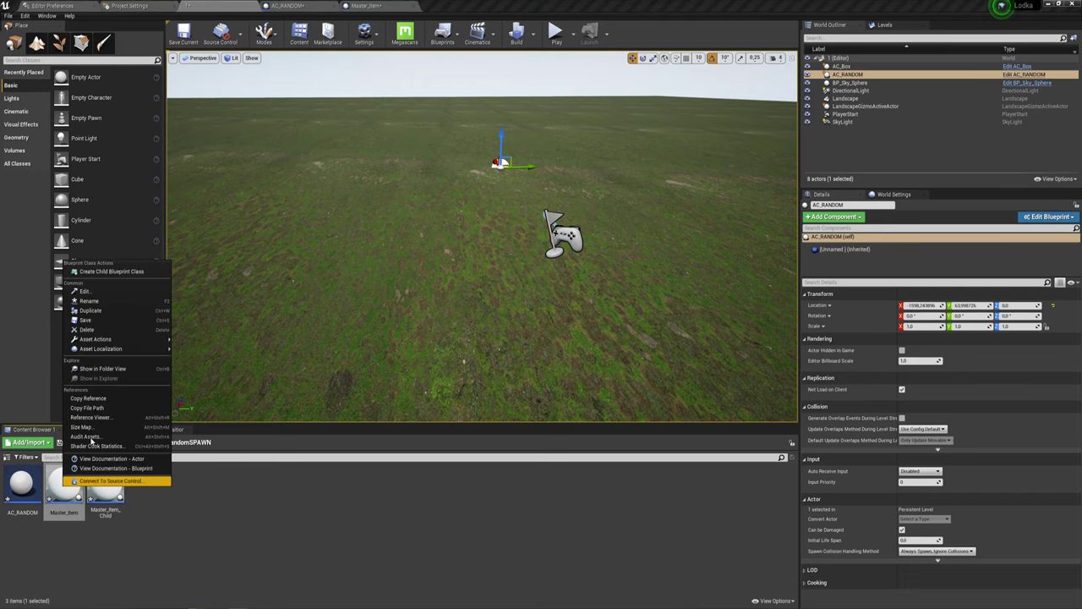
left_click(120, 270)
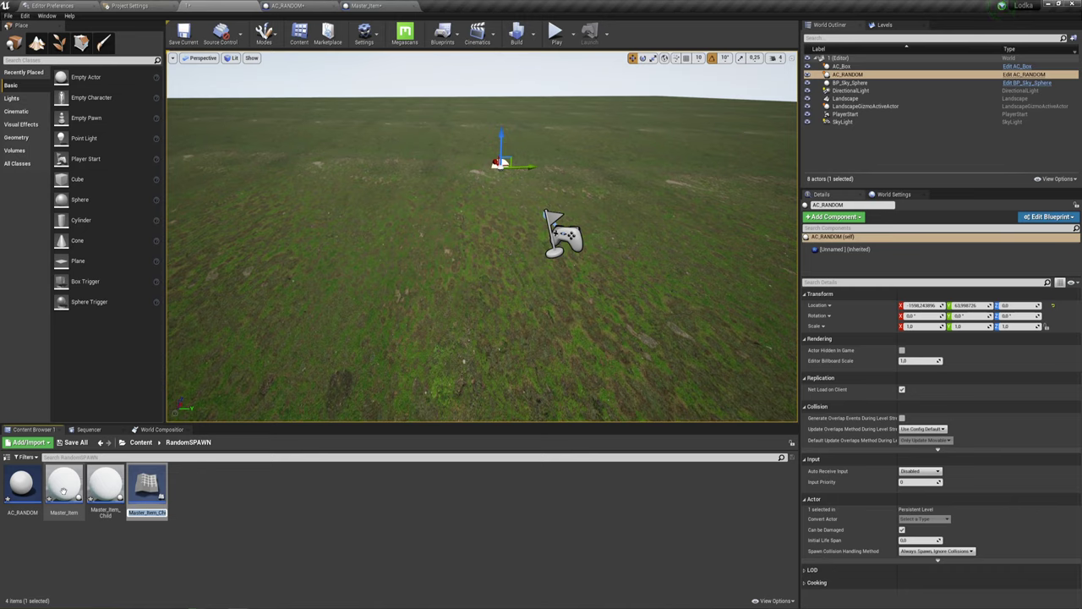
key("Return")
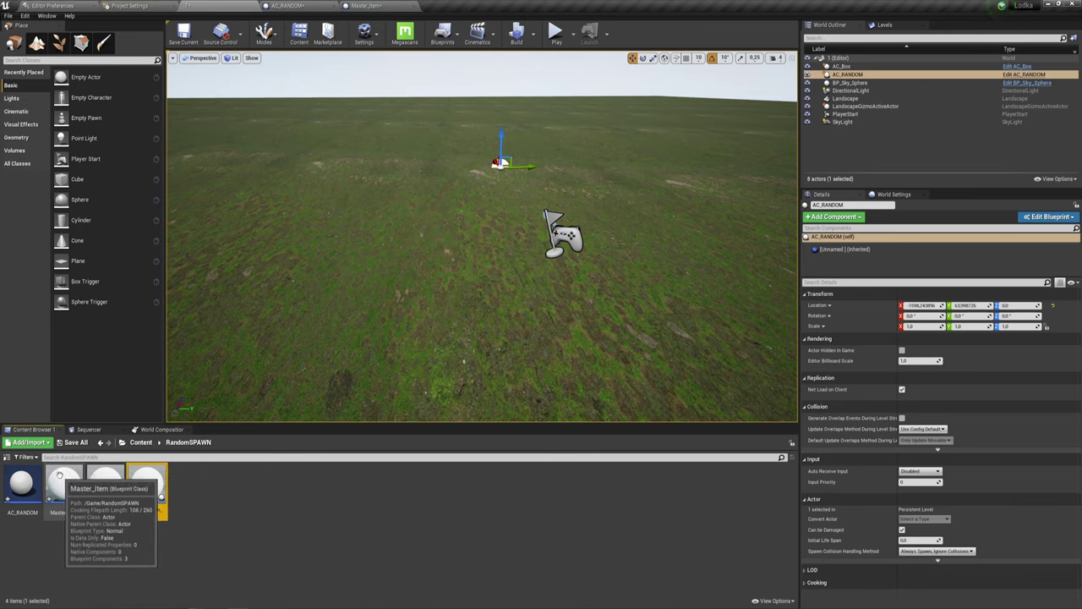
Step: Create Master_Item_Child2 and select the three new child Blueprints in the Content Browser
right_click(59, 476)
left_click(112, 268)
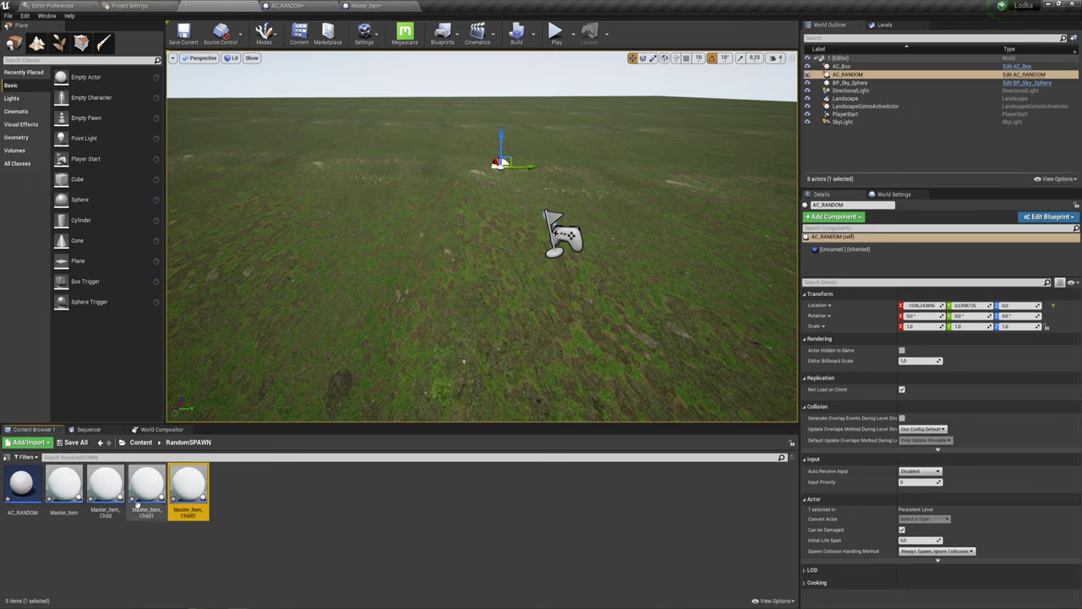
left_click(99, 536)
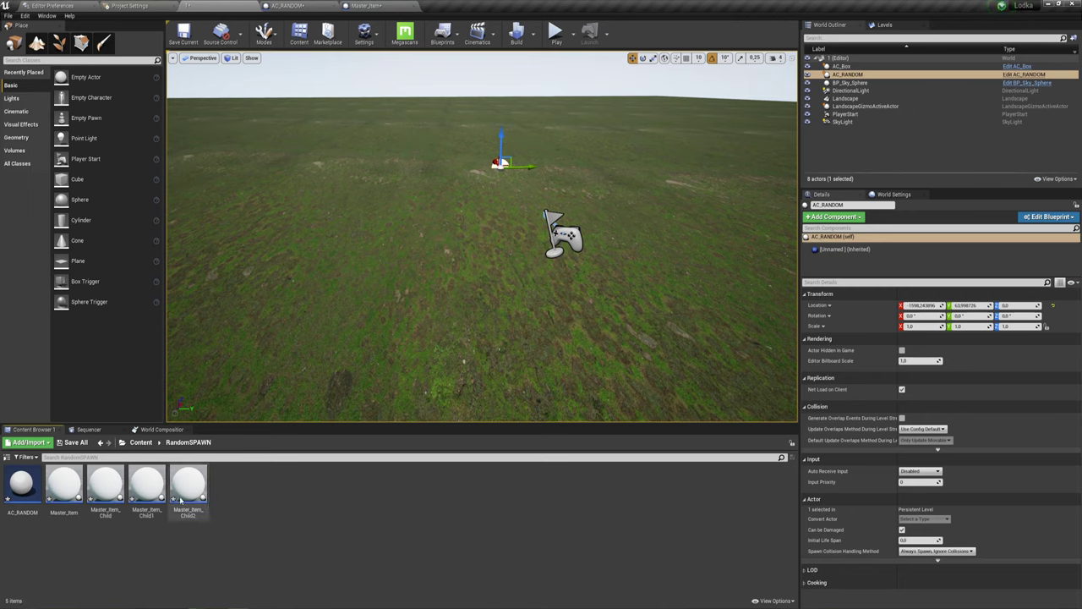
left_click(106, 486)
left_click(148, 486, "ctrl")
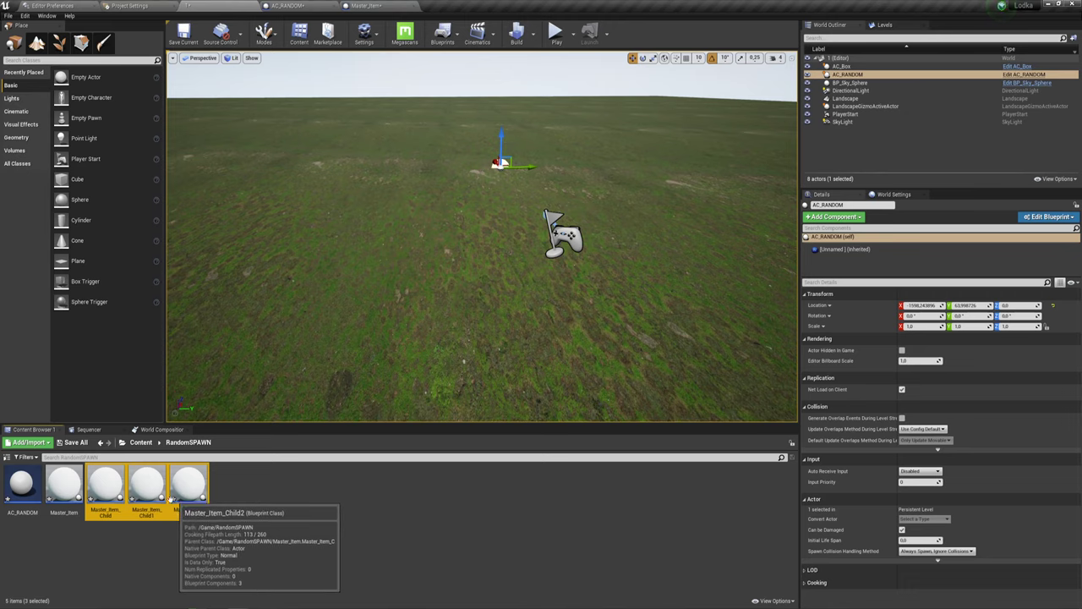
left_click(193, 489, "ctrl")
left_click(106, 534)
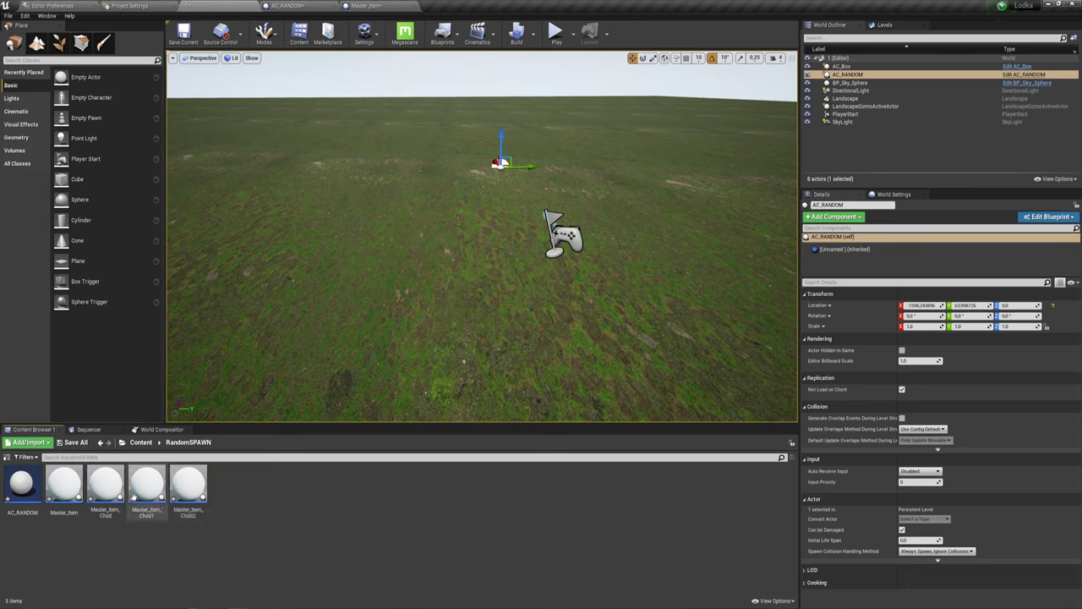
Step: Add a Cube mesh under Sphere1 in Master_Item_Child
double_click(106, 484)
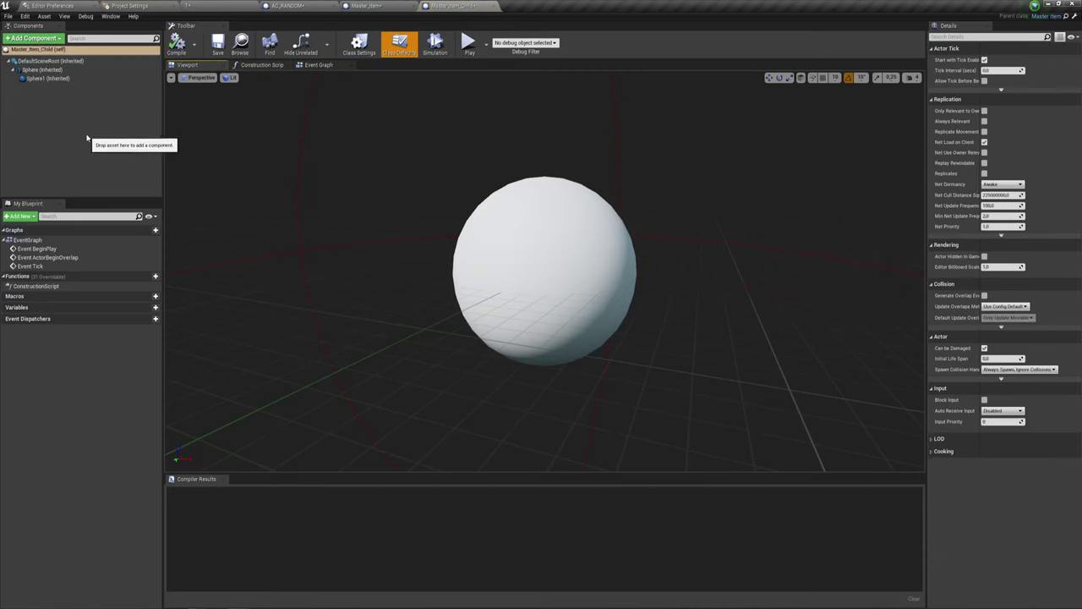
left_click(51, 77)
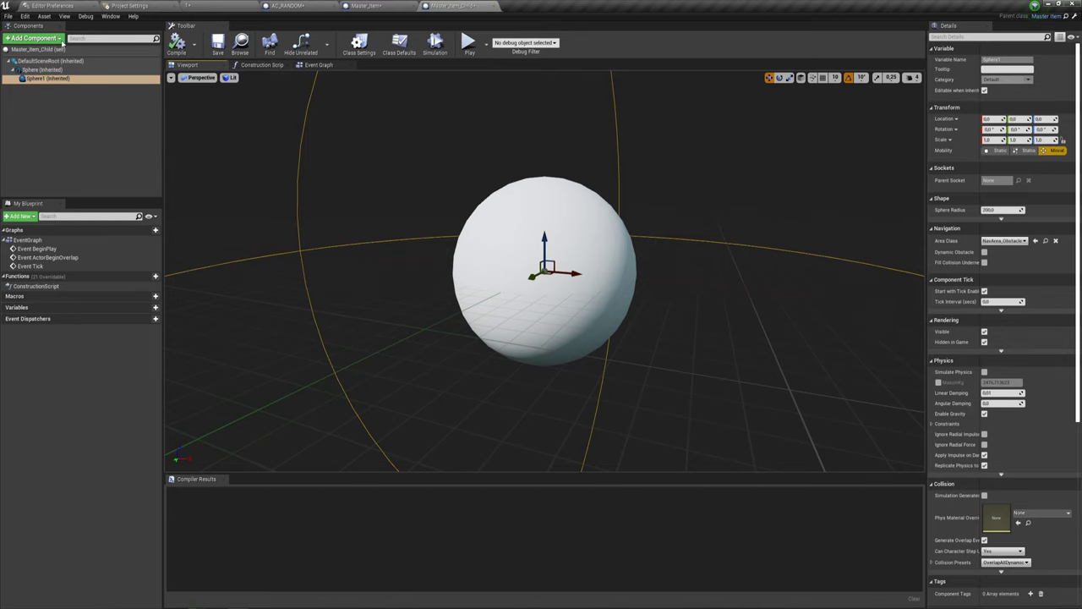
left_click(61, 42)
left_click(21, 180)
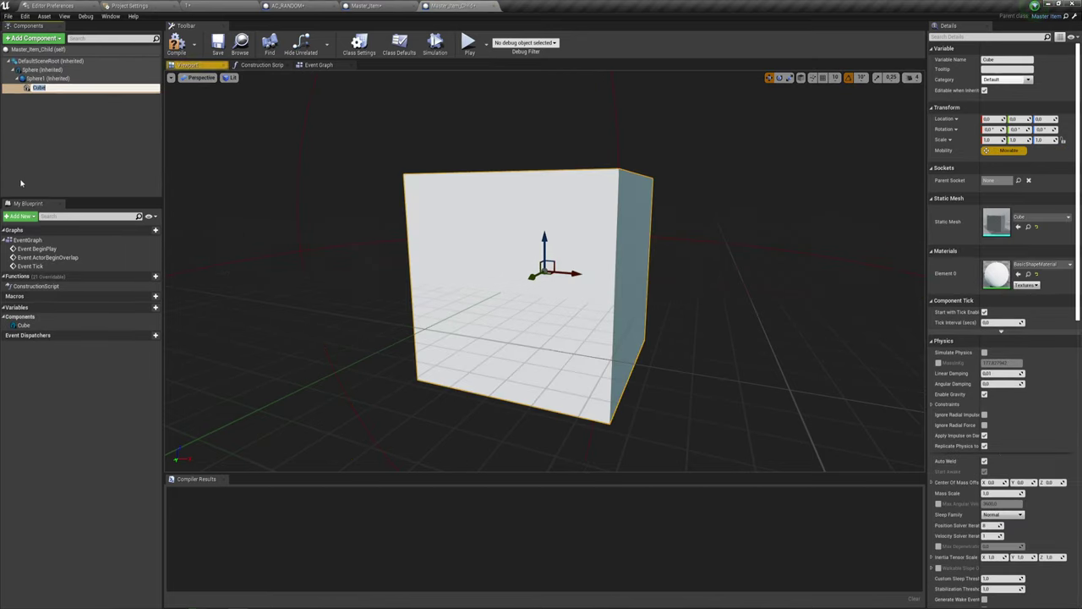
left_click(48, 113)
Step: Close the Master_Item_Child and Master_Item Blueprint editors
left_click(32, 79)
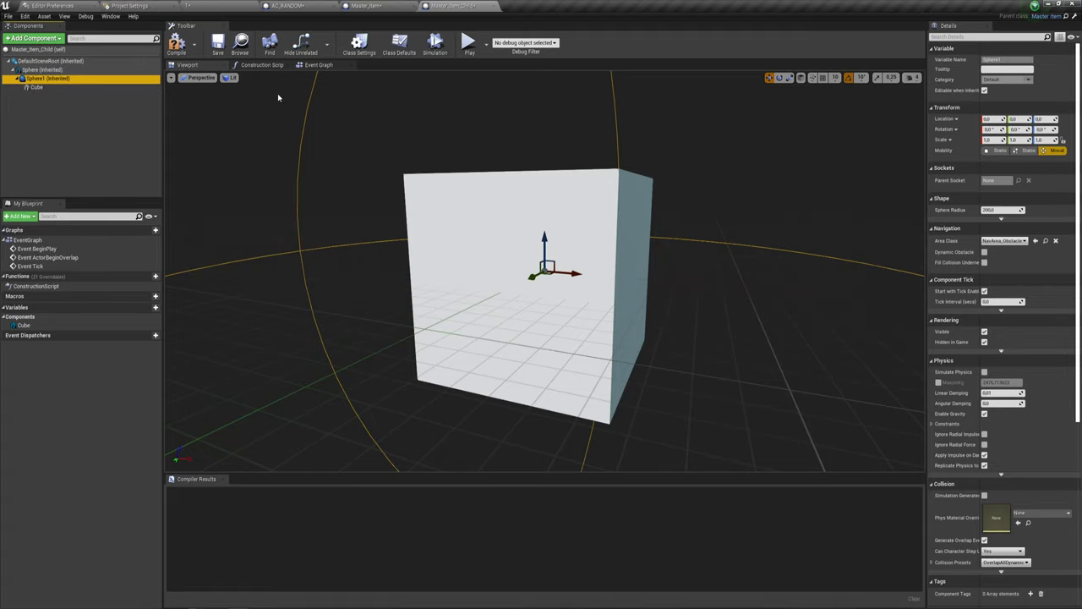
left_click(496, 7)
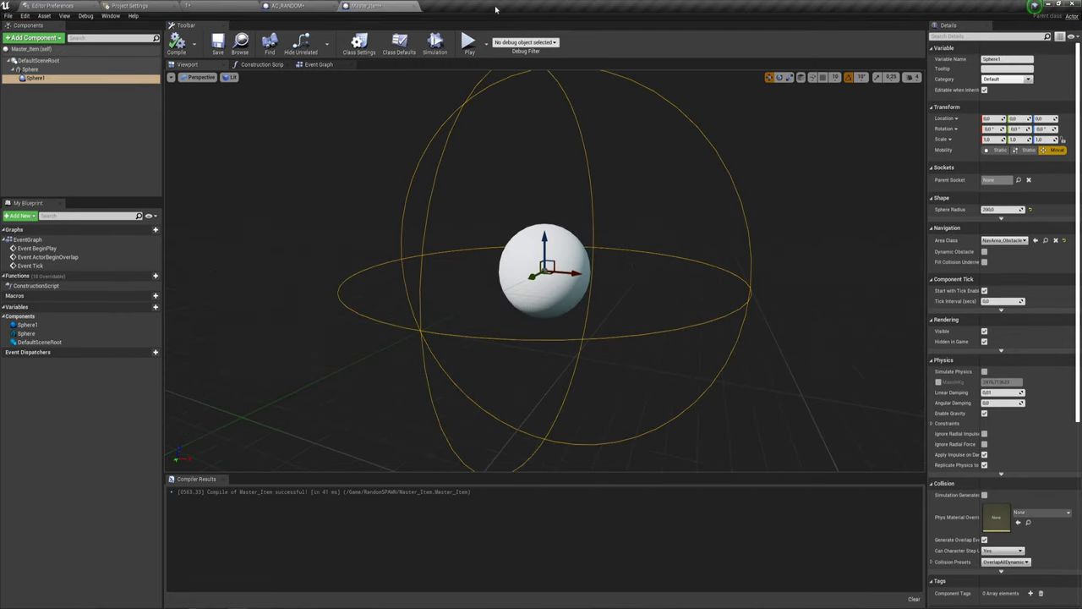
left_click(410, 9)
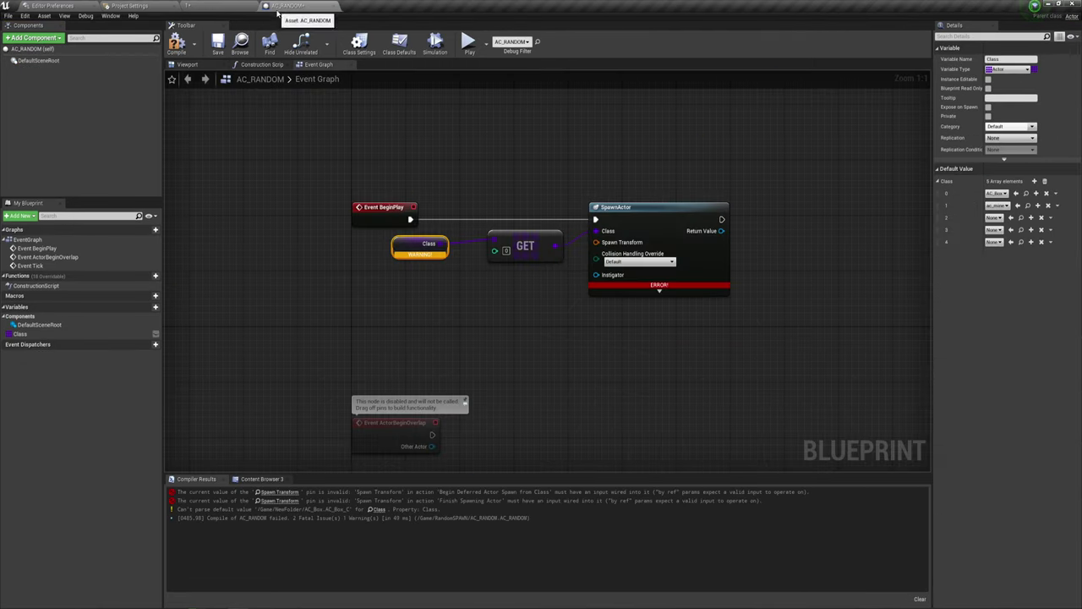
Step: Add a Plane component under Sphere1 in Master_Item_Child1
left_click(241, 9)
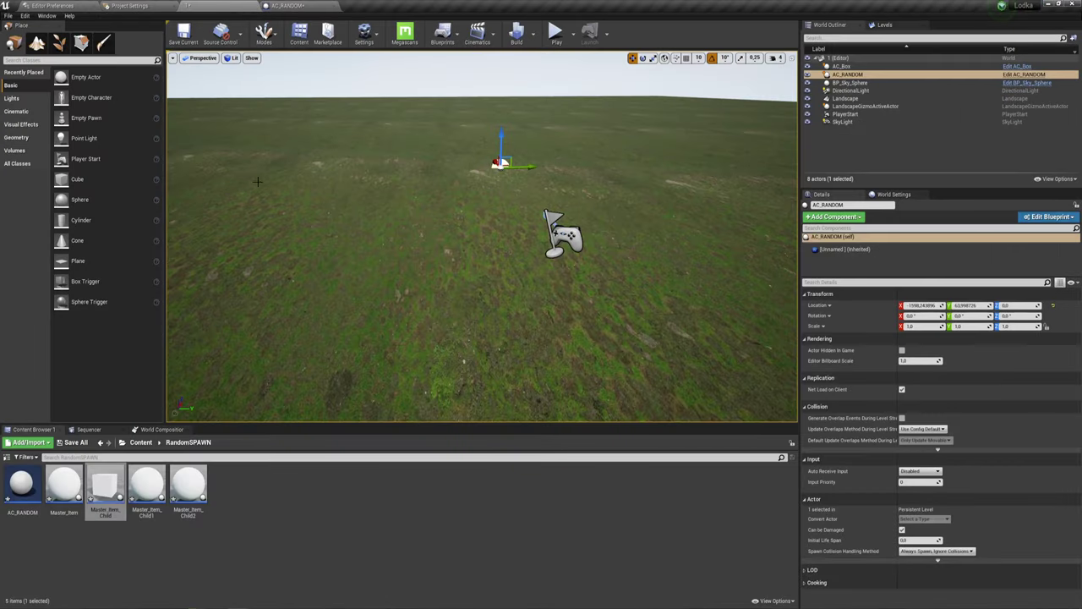
double_click(147, 480)
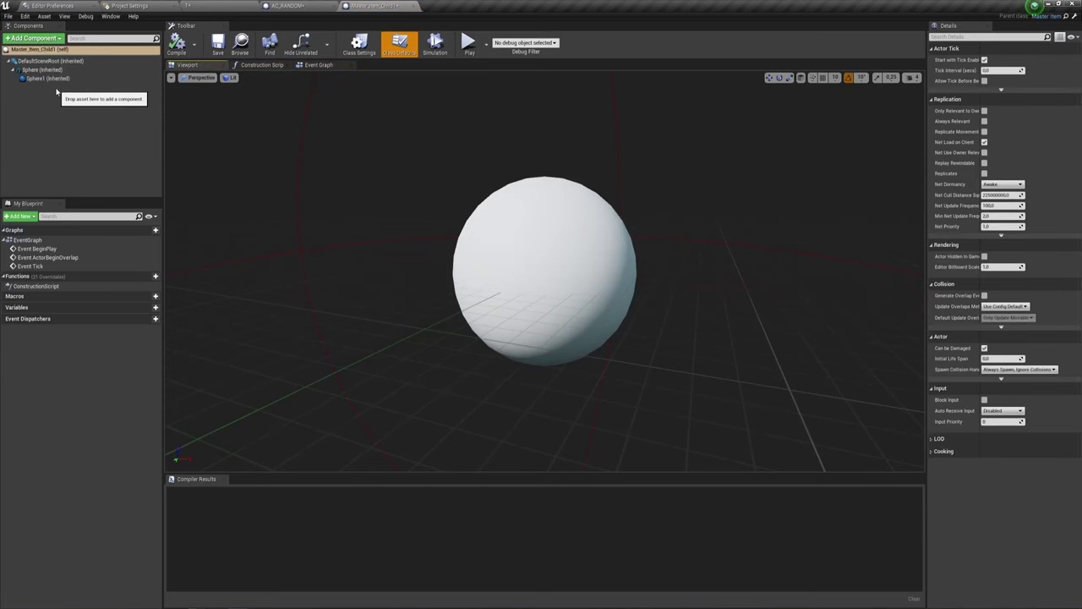
left_click(39, 77)
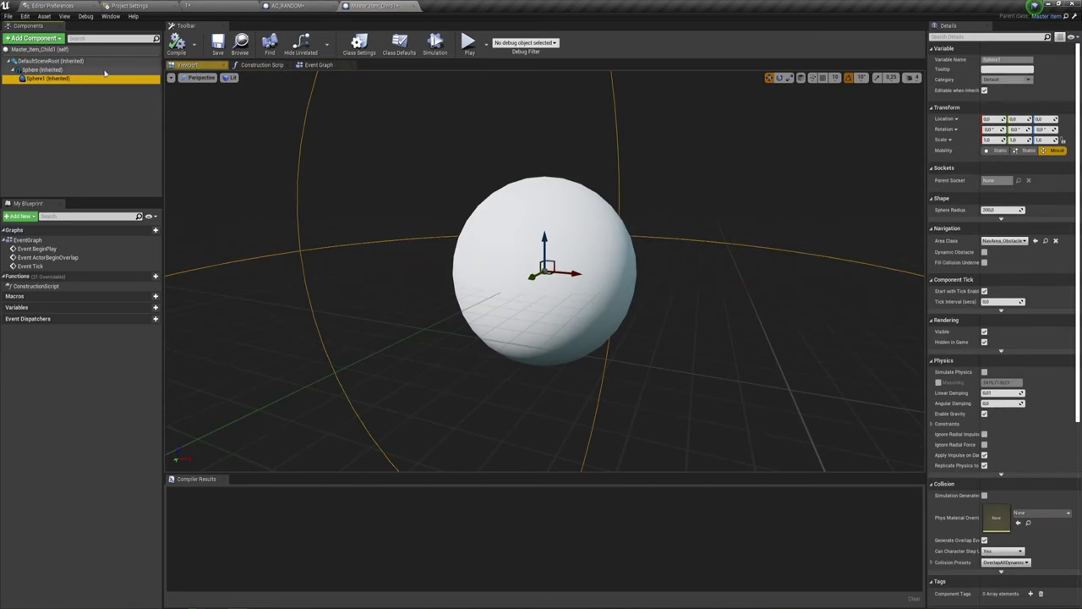
left_click(34, 38)
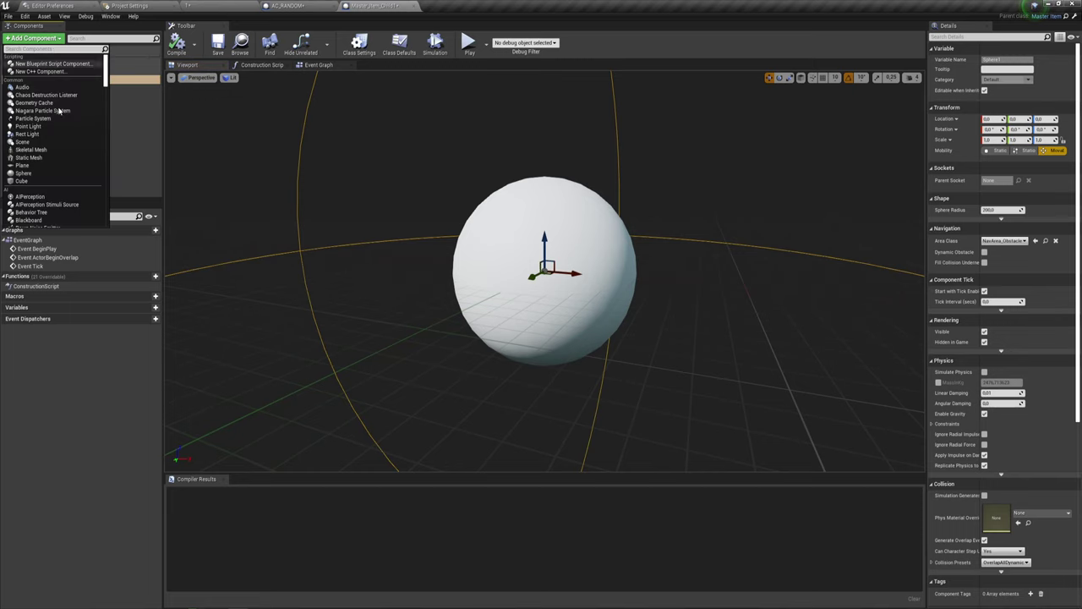
left_click(24, 166)
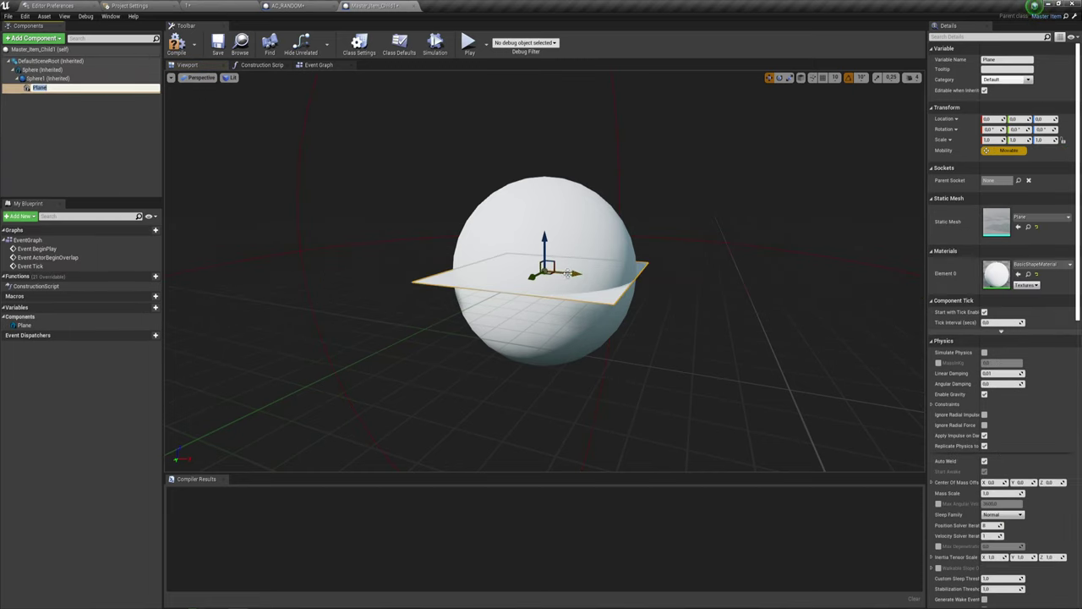
key("Return")
Step: Raise the plane onto the top of the sphere and return to AC_RANDOM
scroll(541, 212, "down", 5)
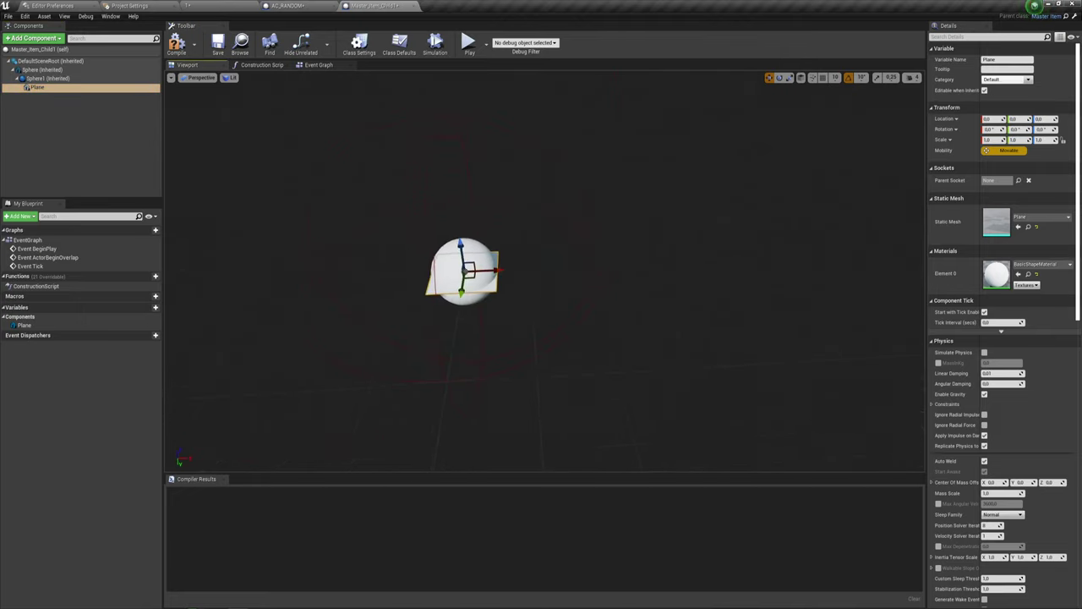
scroll(555, 266, "up", 5)
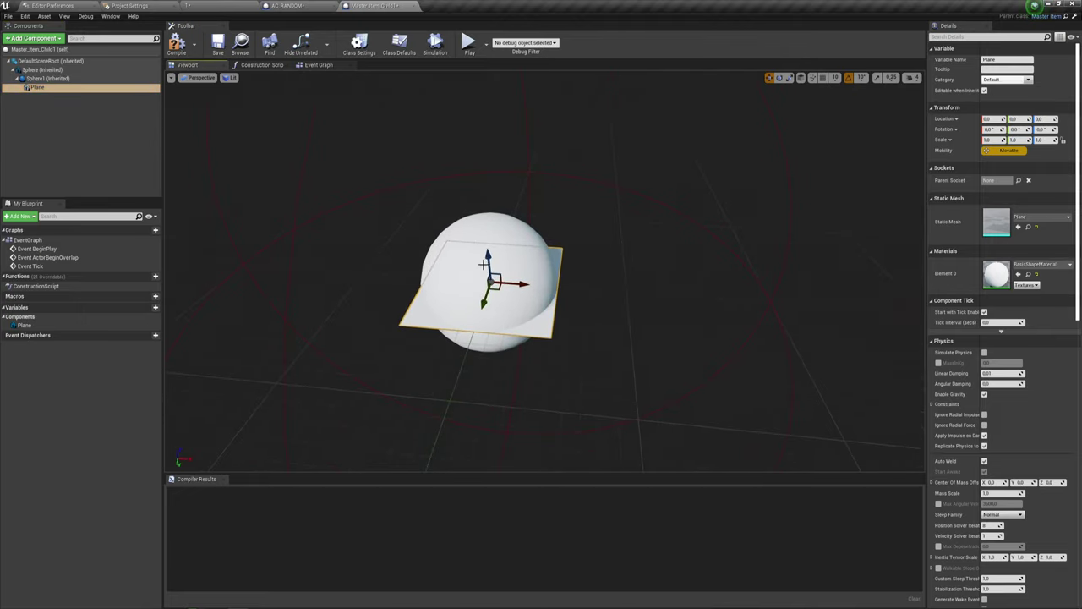
left_click_drag(483, 265, 490, 245)
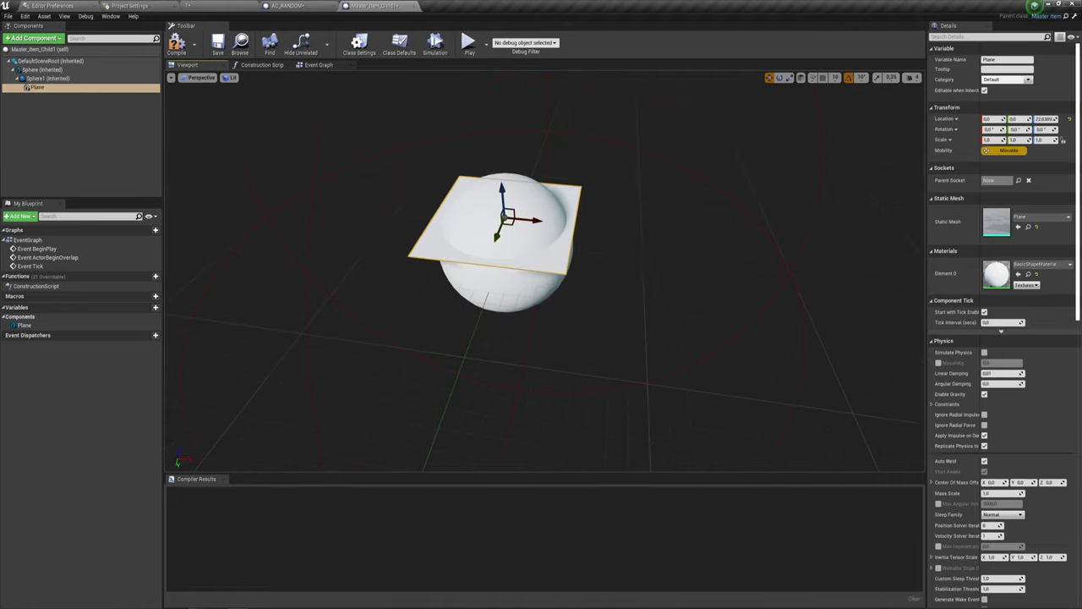
scroll(599, 290, "up", 3)
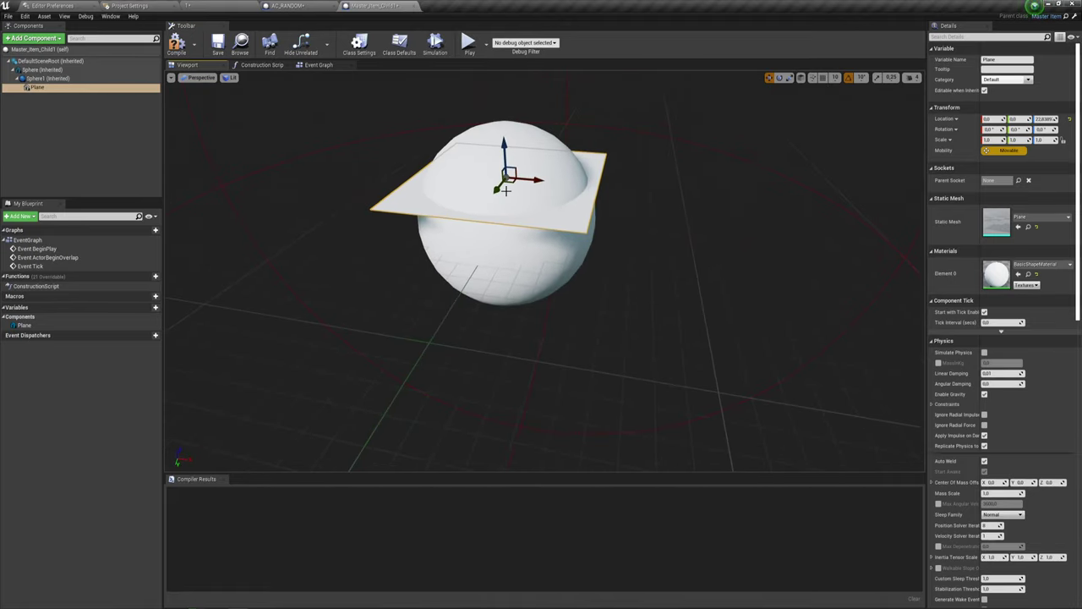
left_click(296, 6)
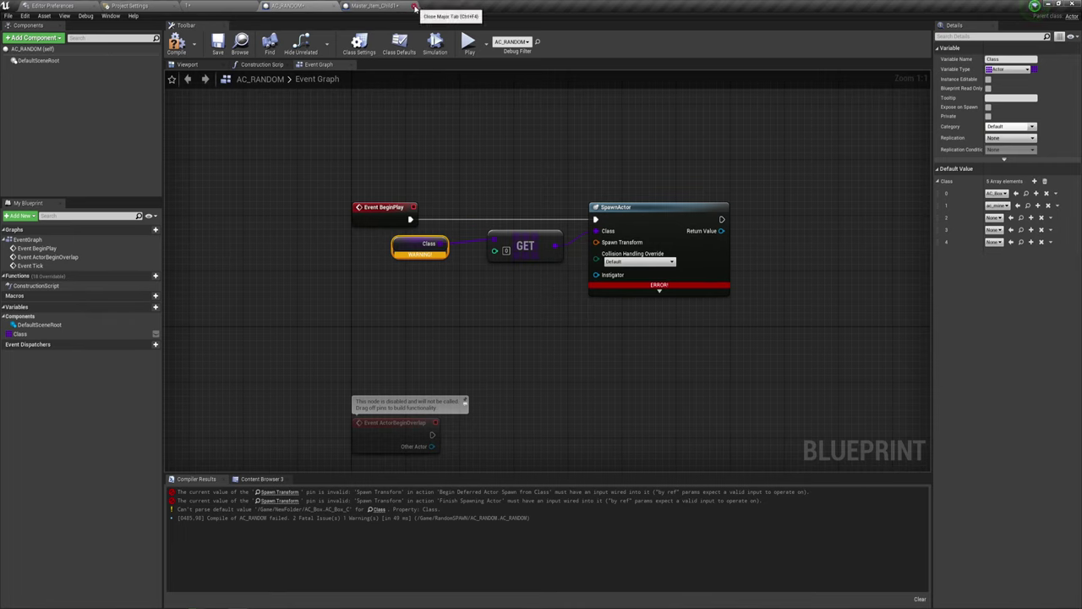
Step: Add a Cube named 'r' under Sphere1 in Master_Item_Child2
left_click(215, 5)
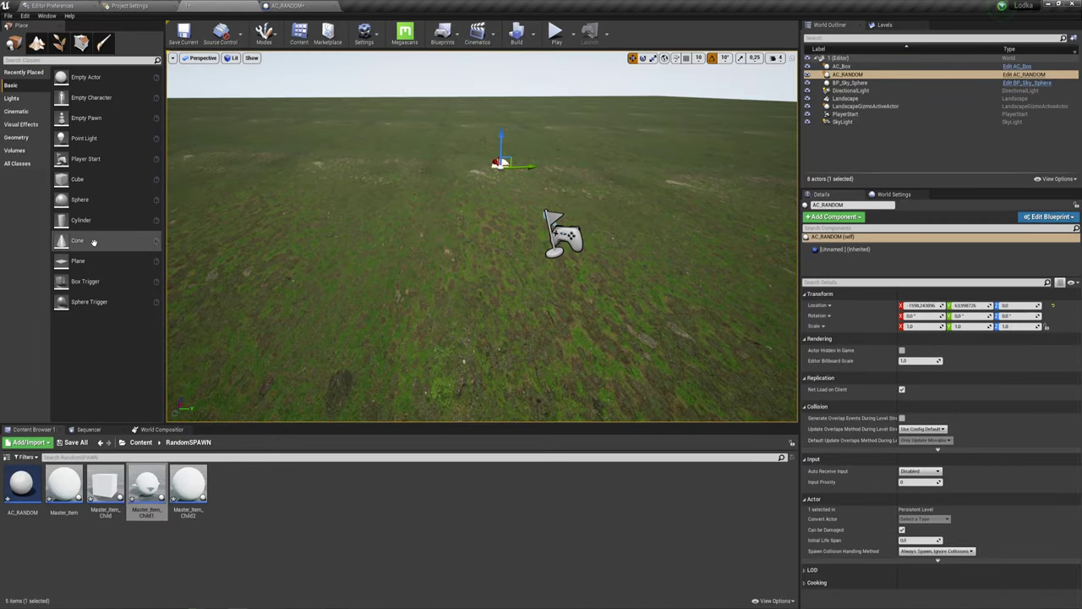
double_click(184, 488)
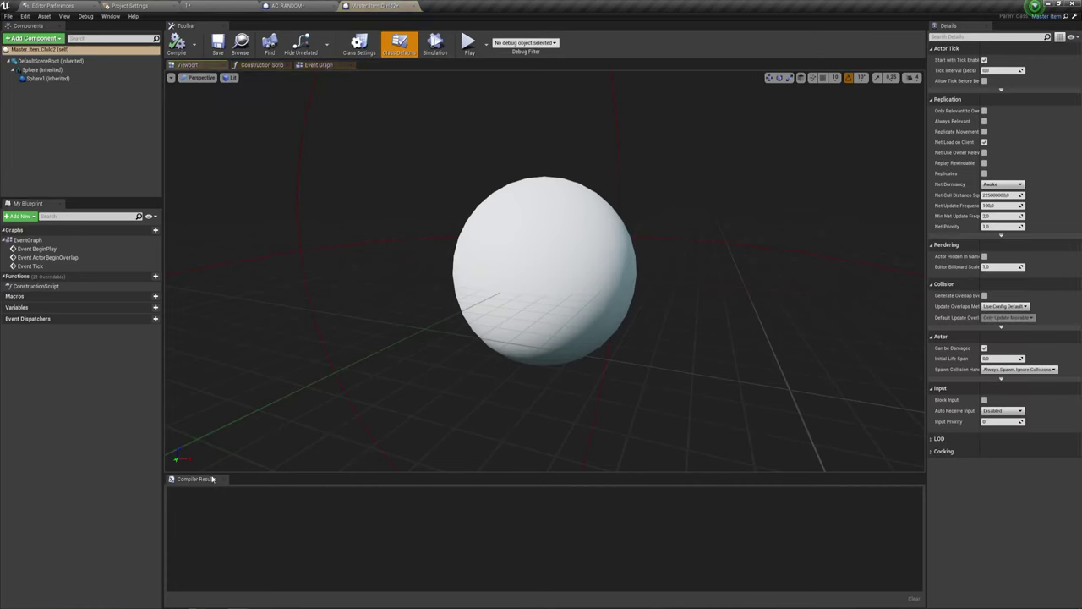
left_click(38, 79)
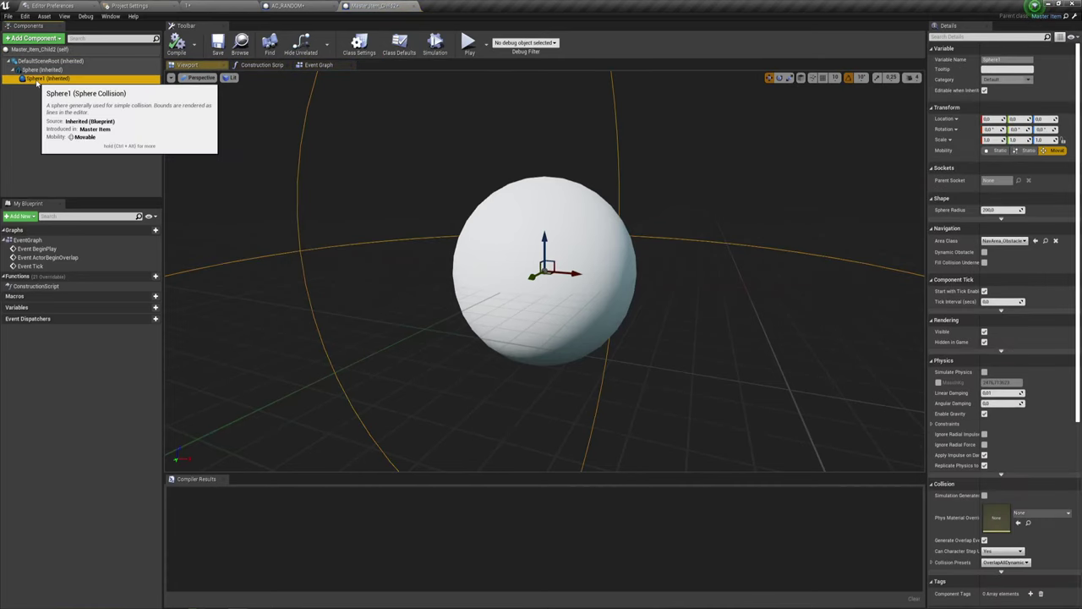
left_click(34, 38)
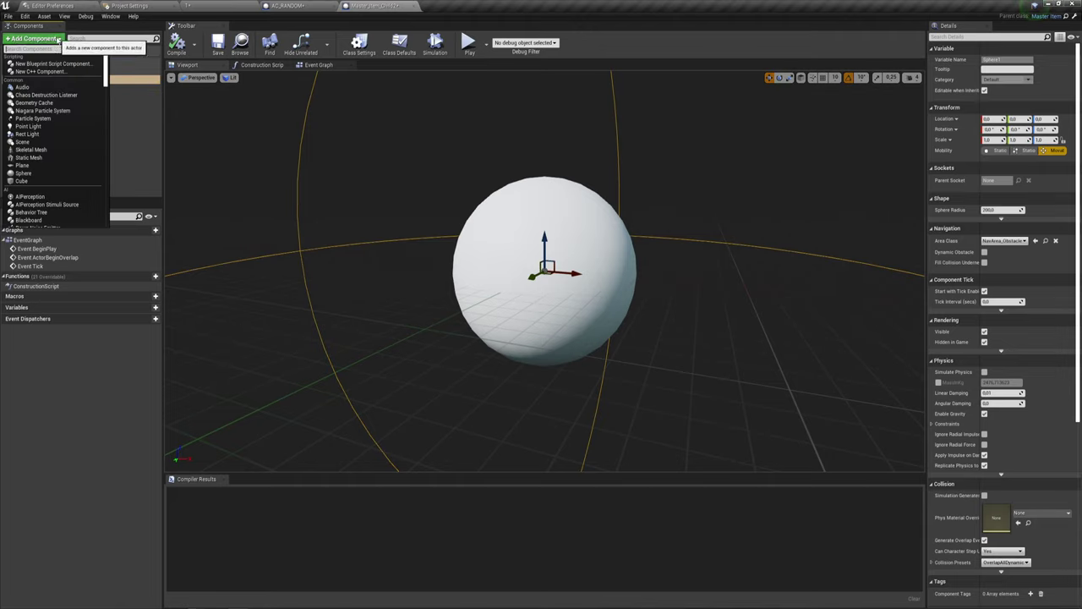
left_click(21, 181)
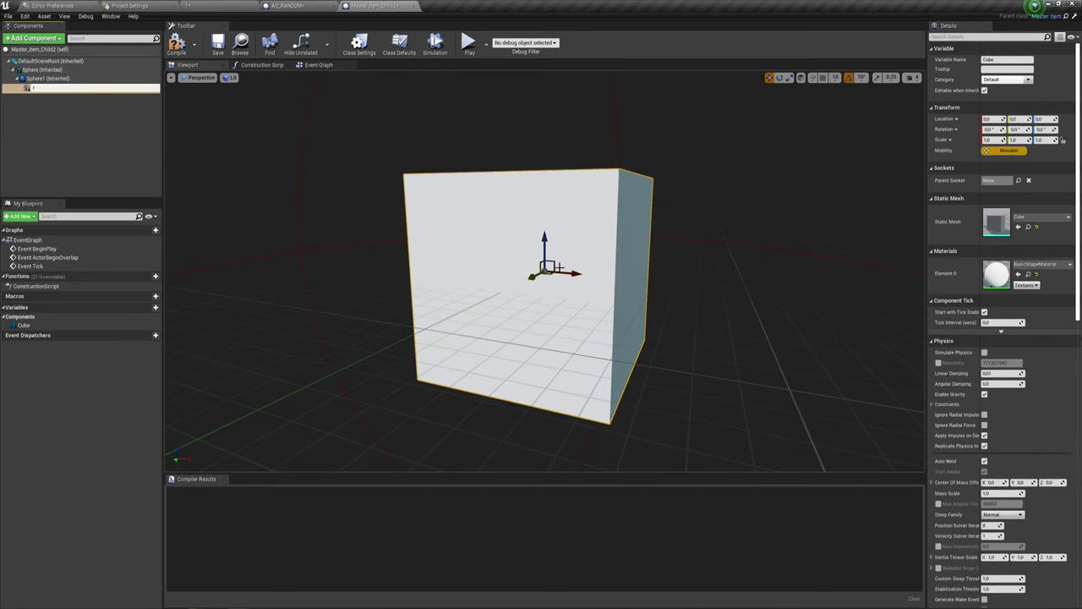
type("r")
key("Return")
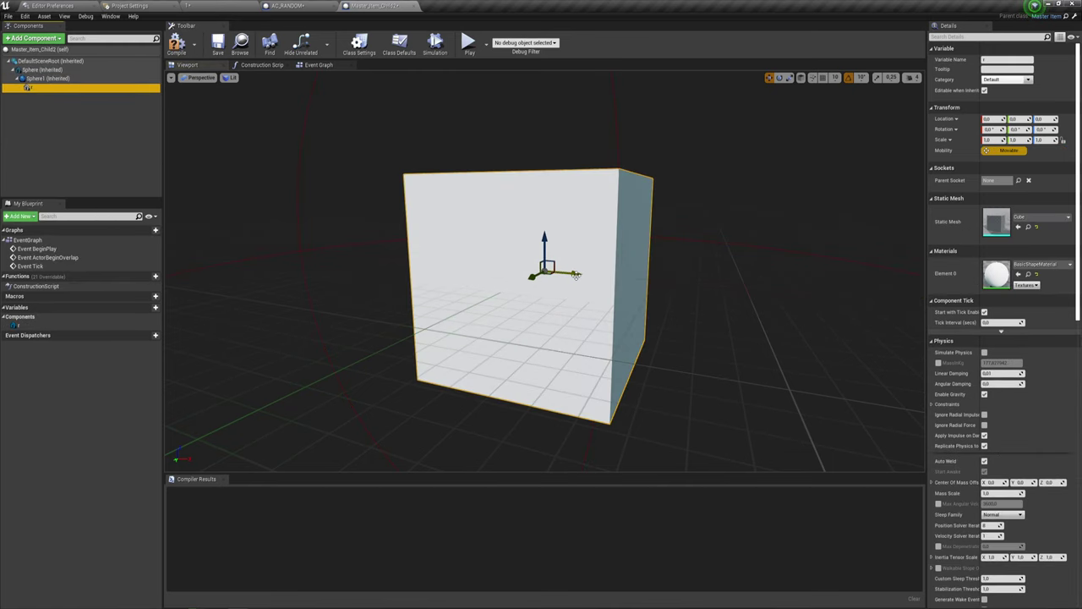
Step: Scale the cube narrower along one axis so the sphere bulges through
left_click(789, 77)
left_click_drag(571, 273, 532, 277)
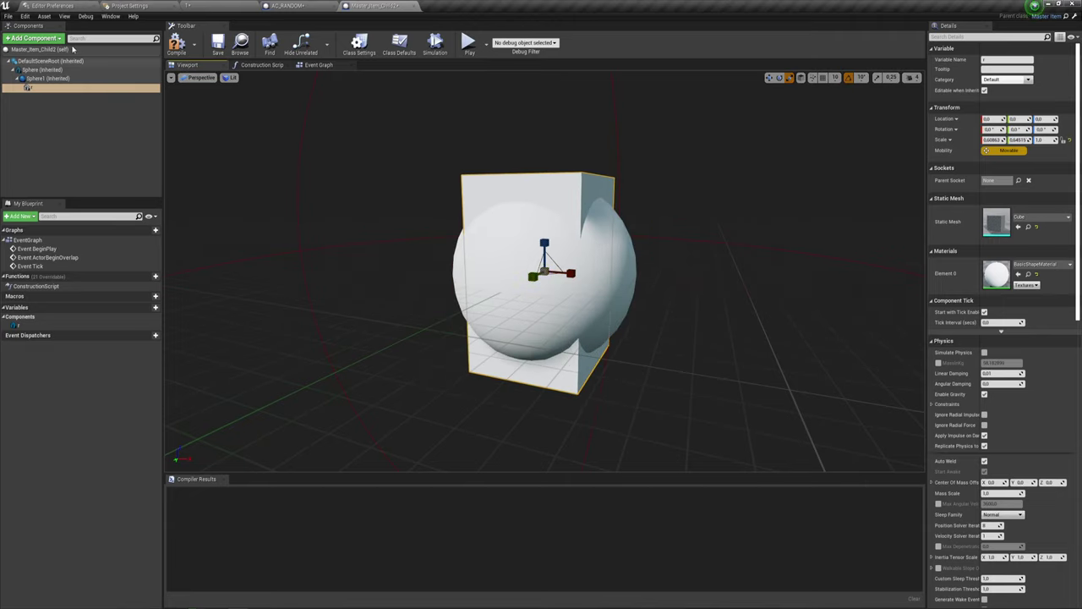
left_click(34, 39)
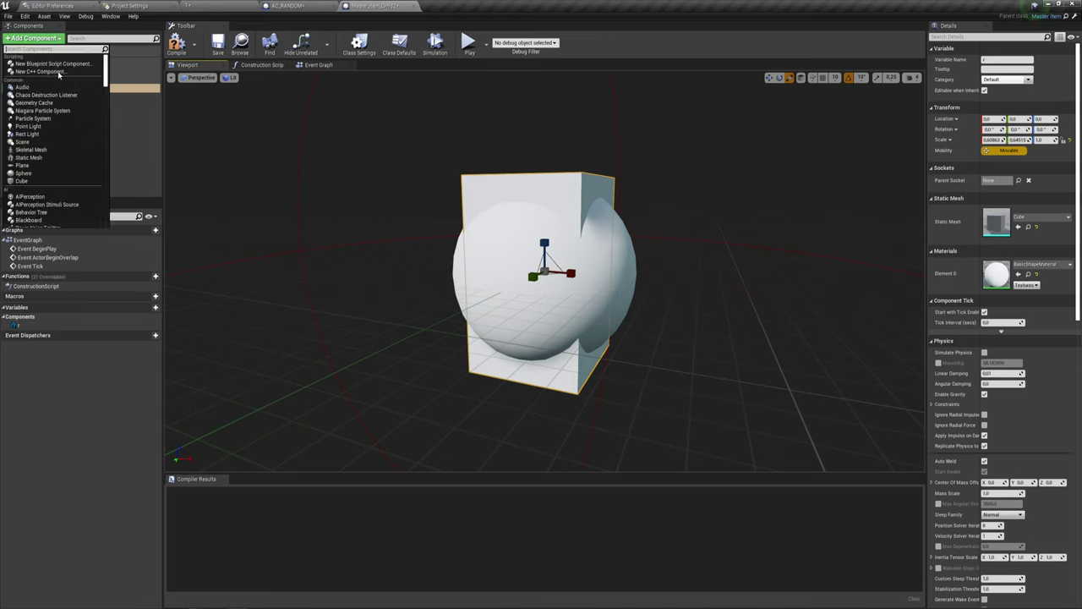
Step: Add a point light named 'w' and raise it to the top of the cube
left_click(28, 126)
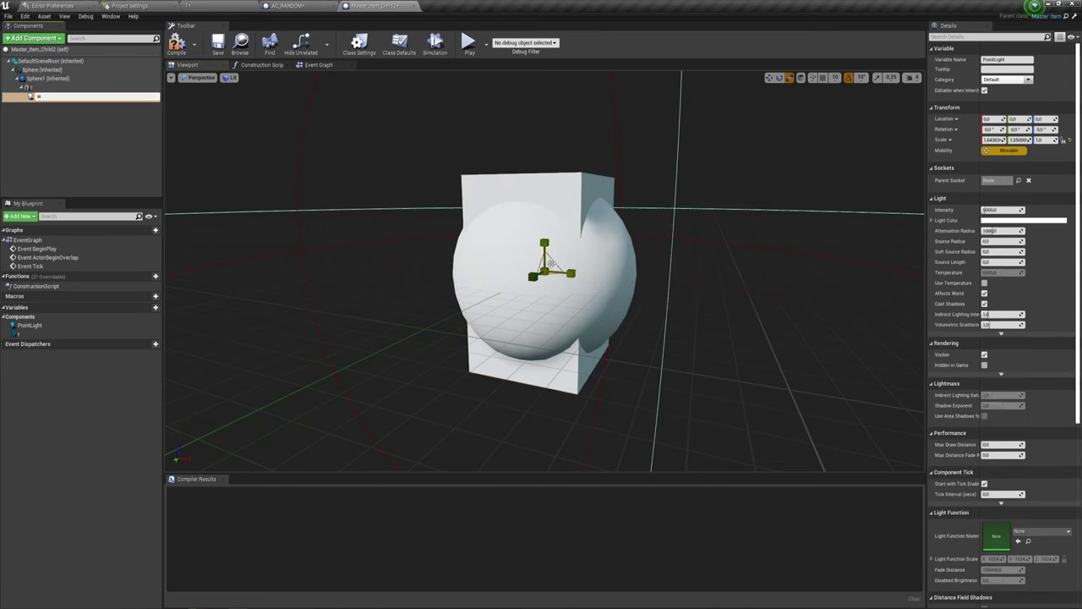
key("Return")
key("w")
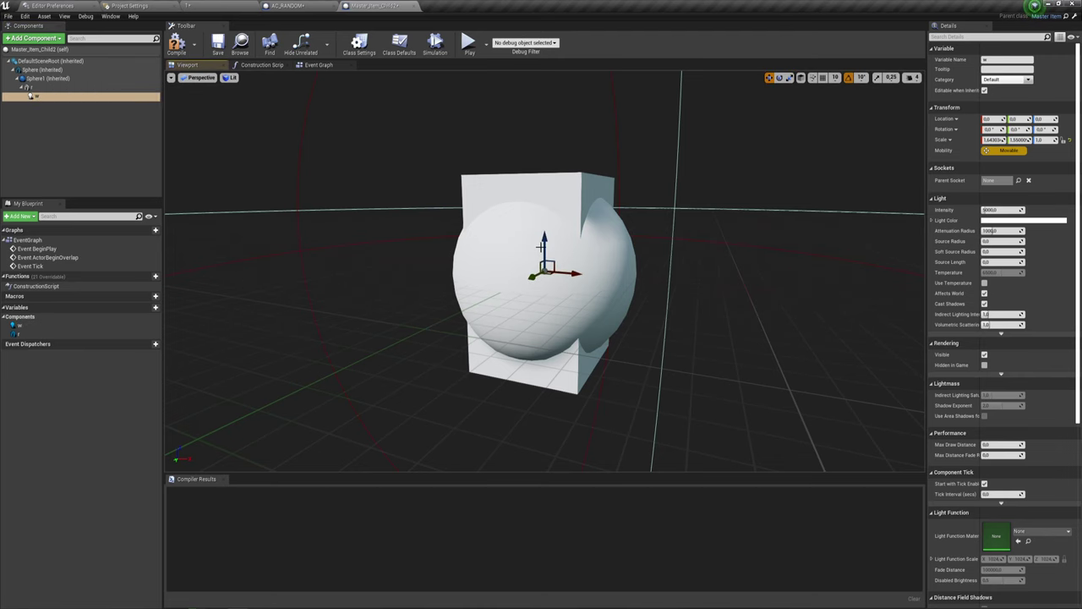
scroll(542, 247, "down", 1)
scroll(545, 245, "up", 5)
scroll(550, 240, "down", 4)
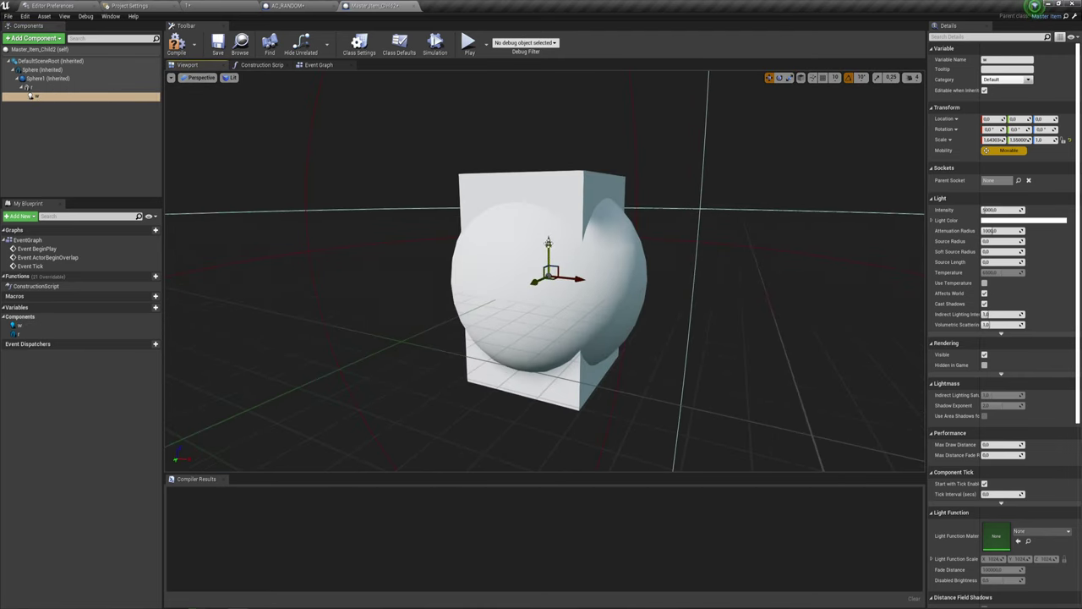
left_click_drag(548, 254, 558, 166)
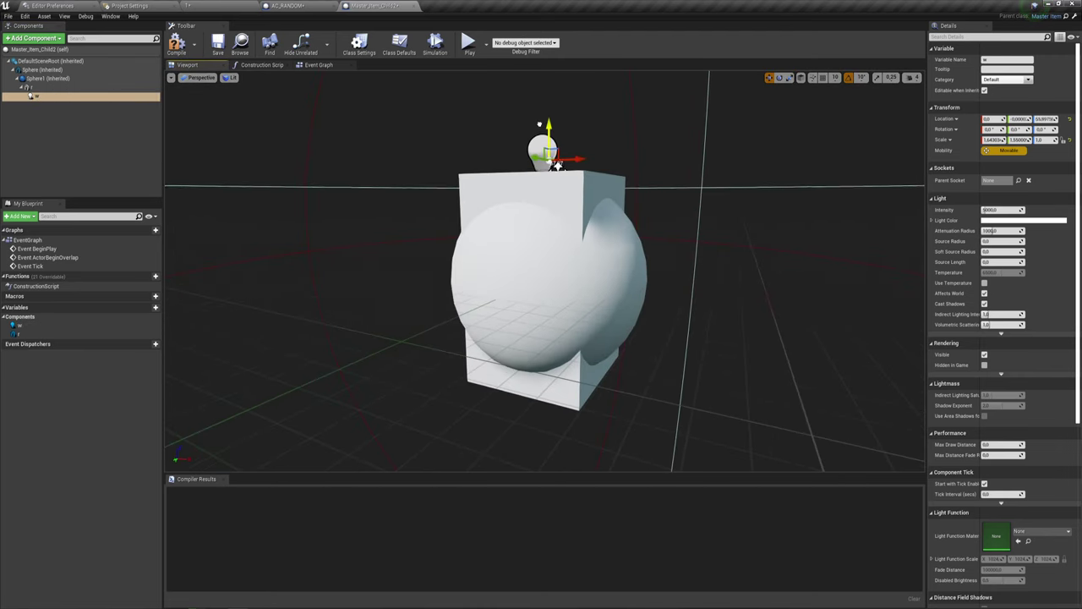
Step: Set the light colour to red, compile Master_Item_Child2, and return to AC_RANDOM
left_click(1010, 224)
left_click_drag(894, 308, 935, 296)
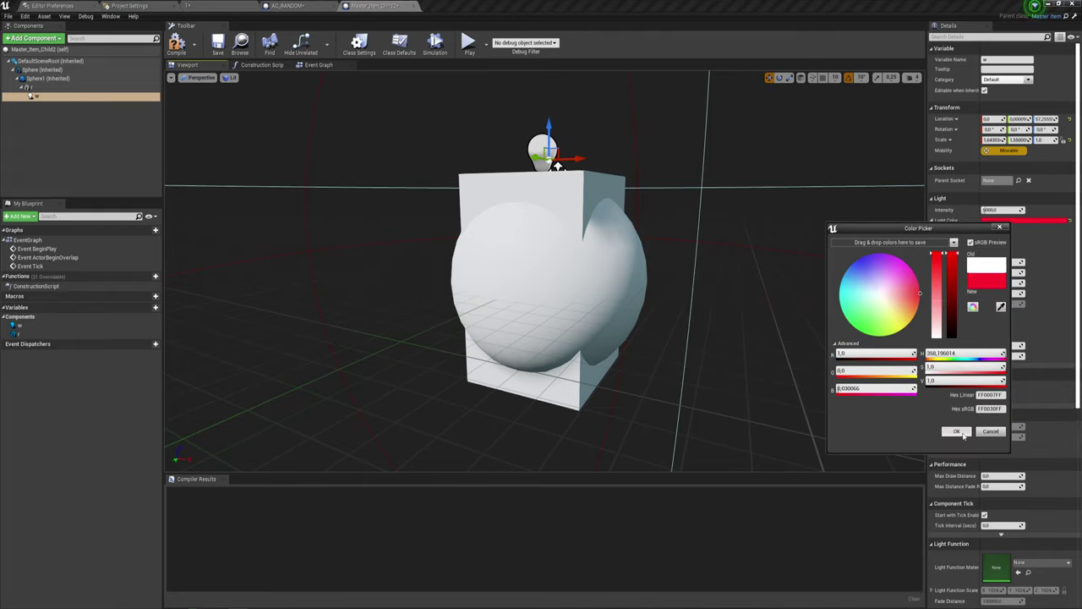
left_click(957, 432)
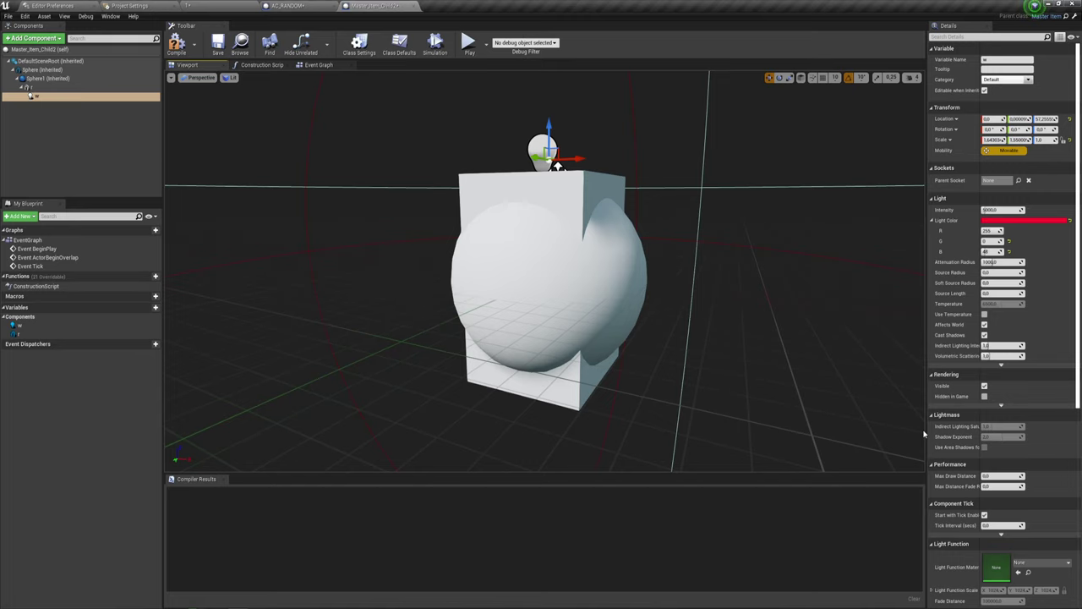
left_click(176, 44)
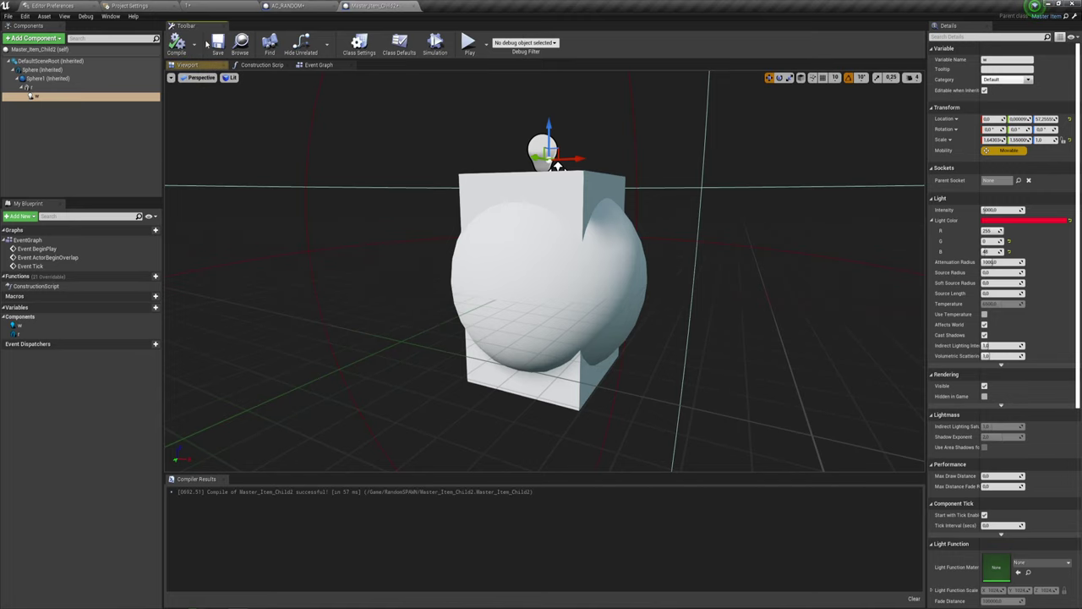
left_click(291, 6)
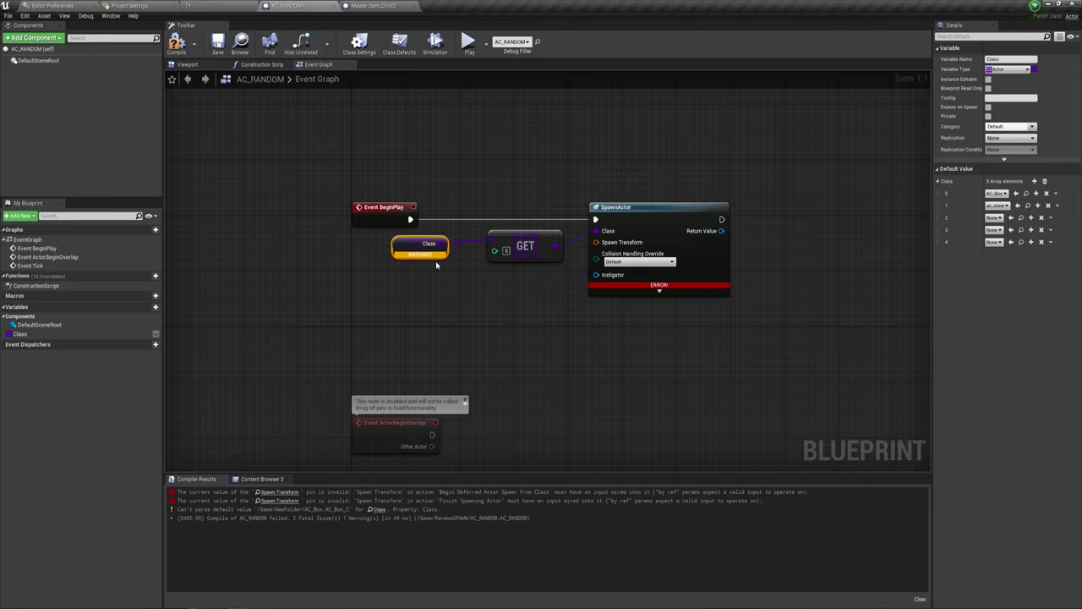
Step: Delete two extra entries from the Class array, leaving three elements
left_click(1051, 230)
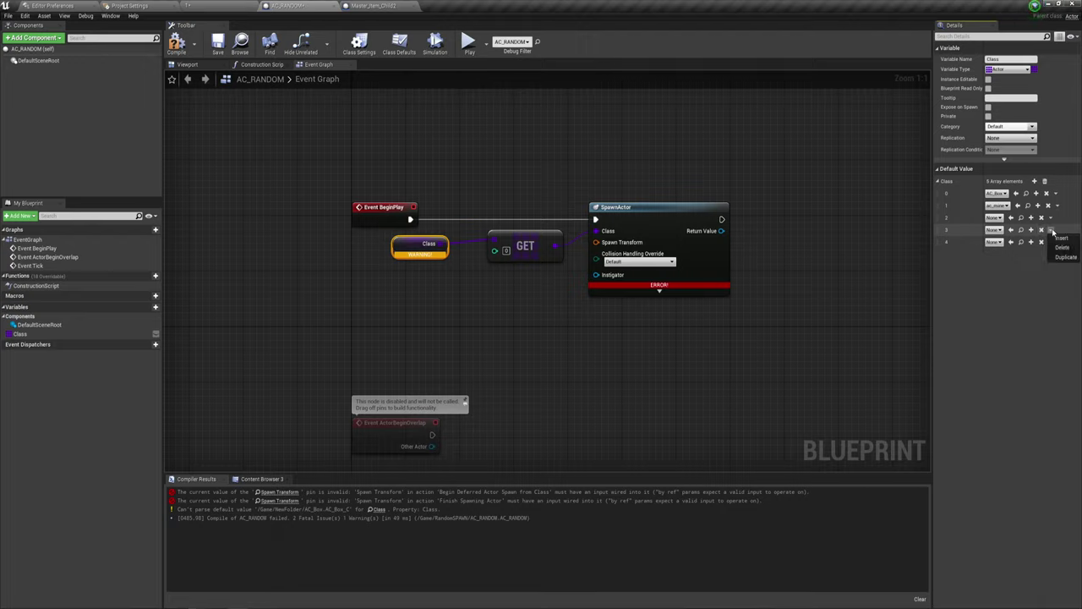
left_click(1062, 246)
left_click(1052, 230)
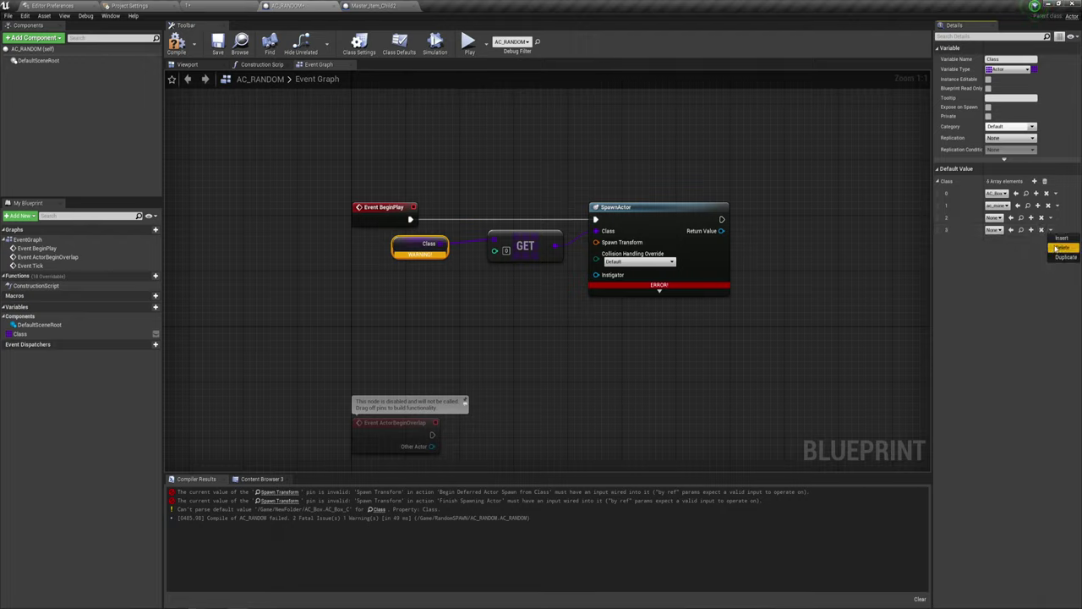
left_click(1062, 246)
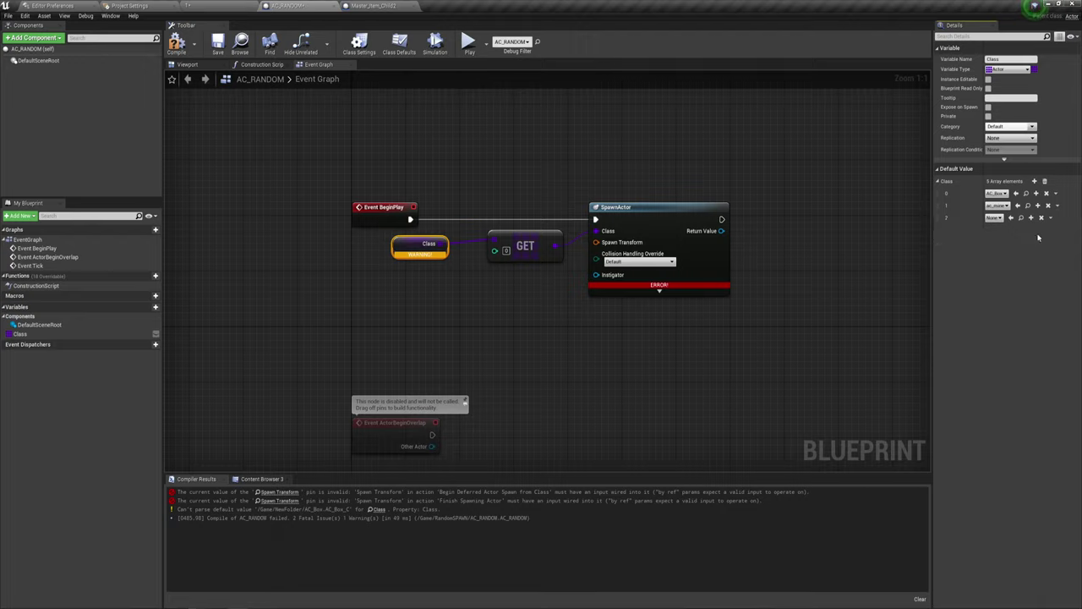
Step: Set Class array elements 0, 1 and 2 to Master_Item classes
left_click(1004, 194)
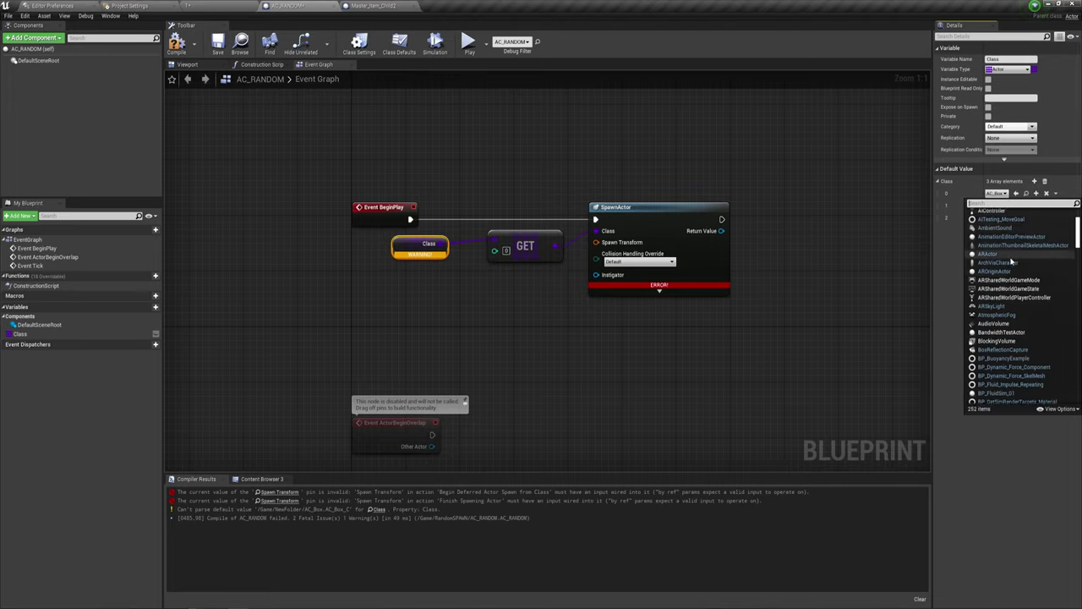
scroll(1010, 253, "up", 1)
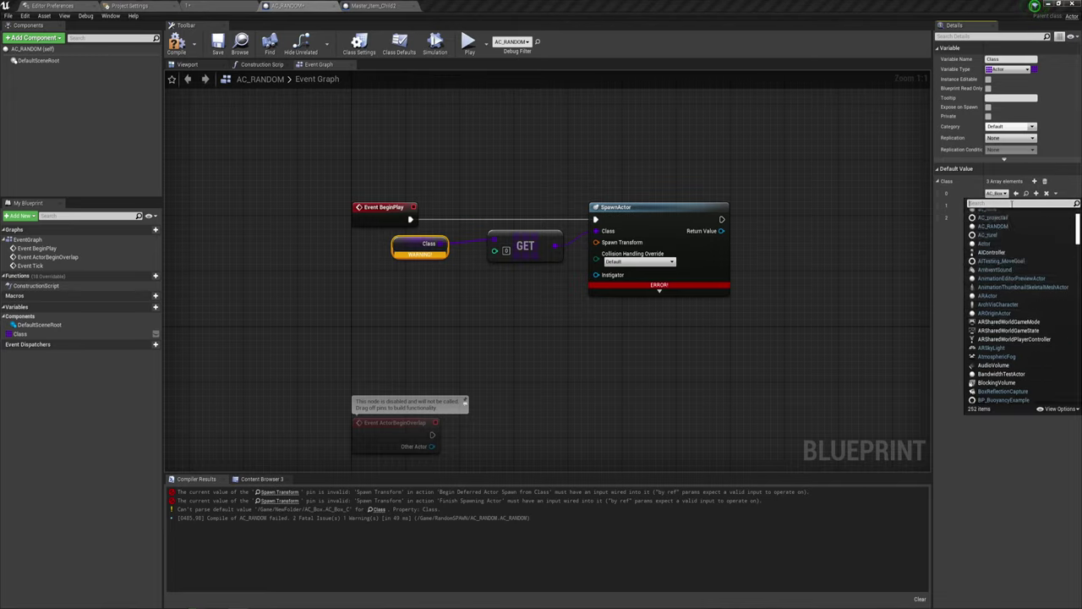
type("mast")
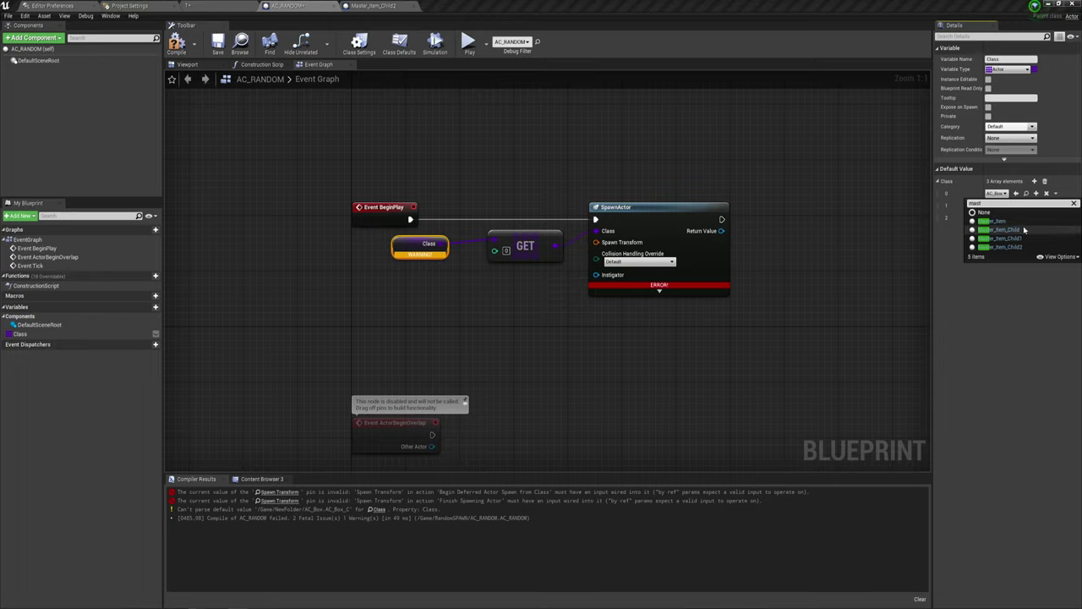
left_click(994, 221)
left_click(1006, 206)
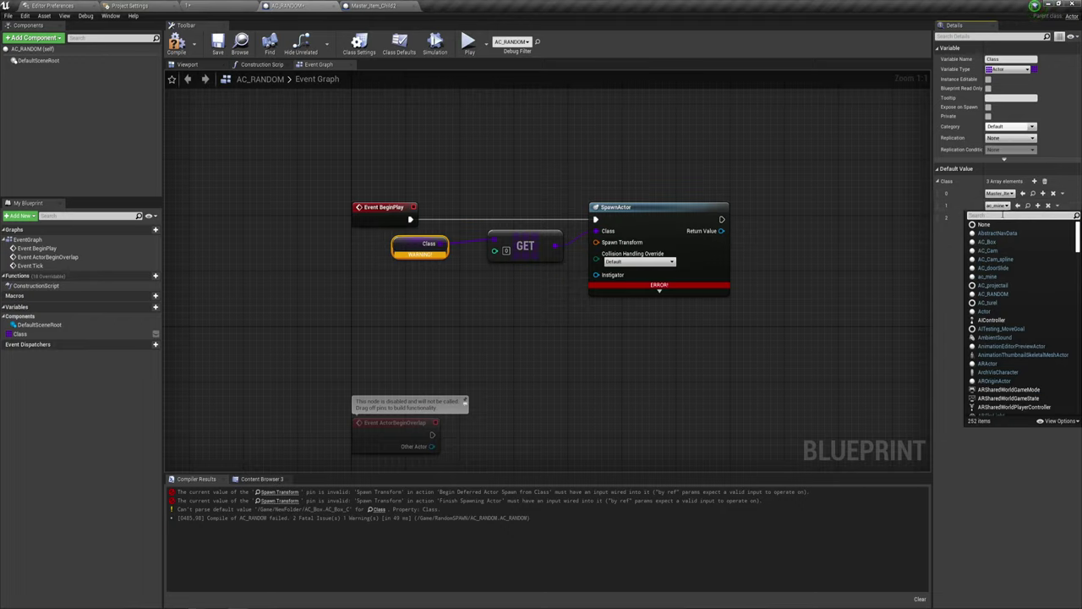
type("mast")
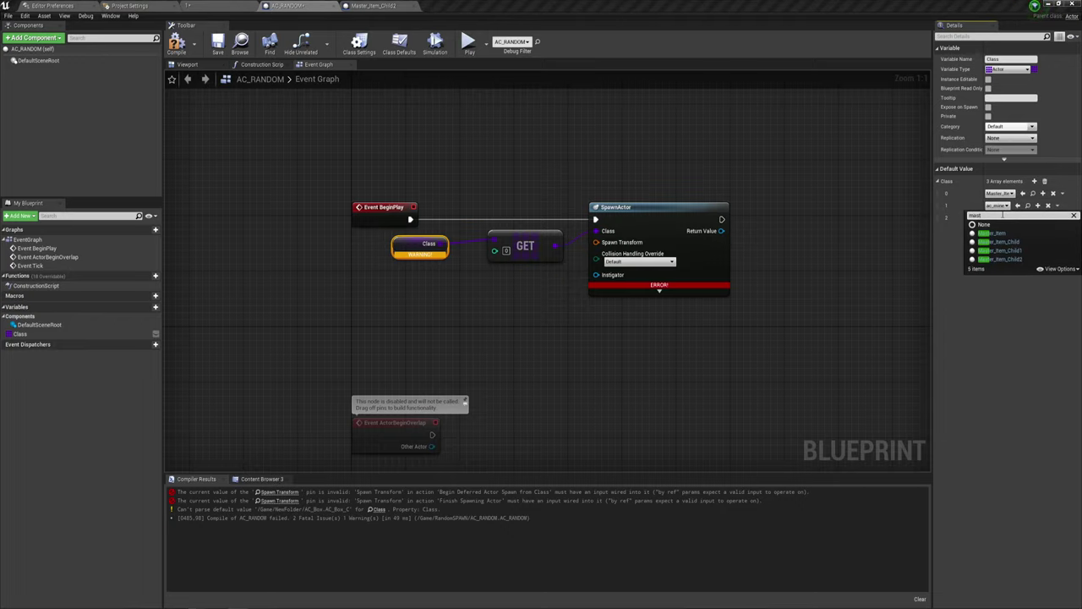
left_click(998, 242)
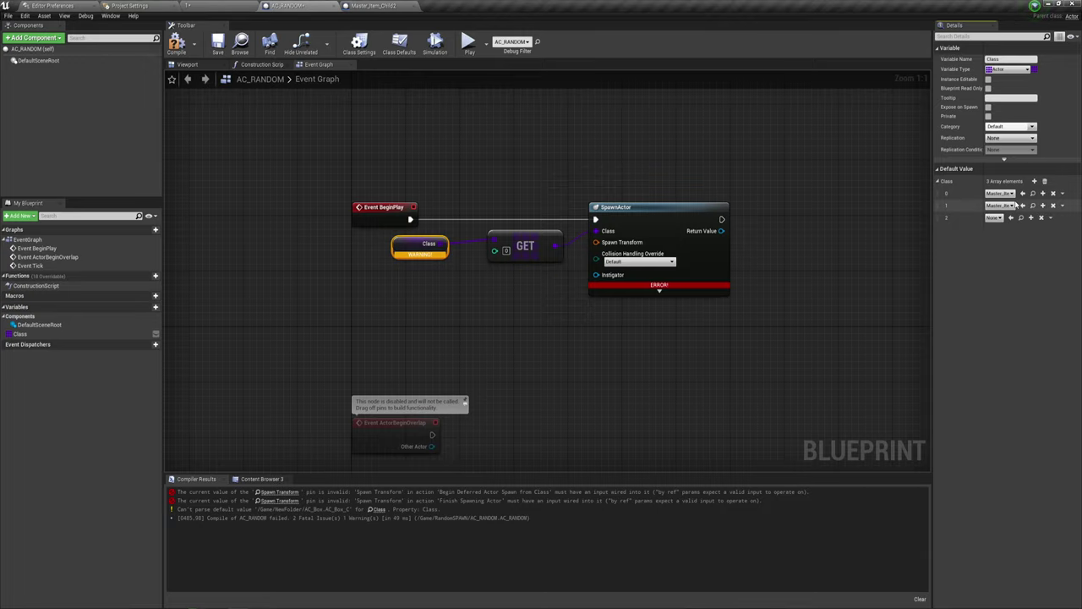
left_click(995, 218)
type("m")
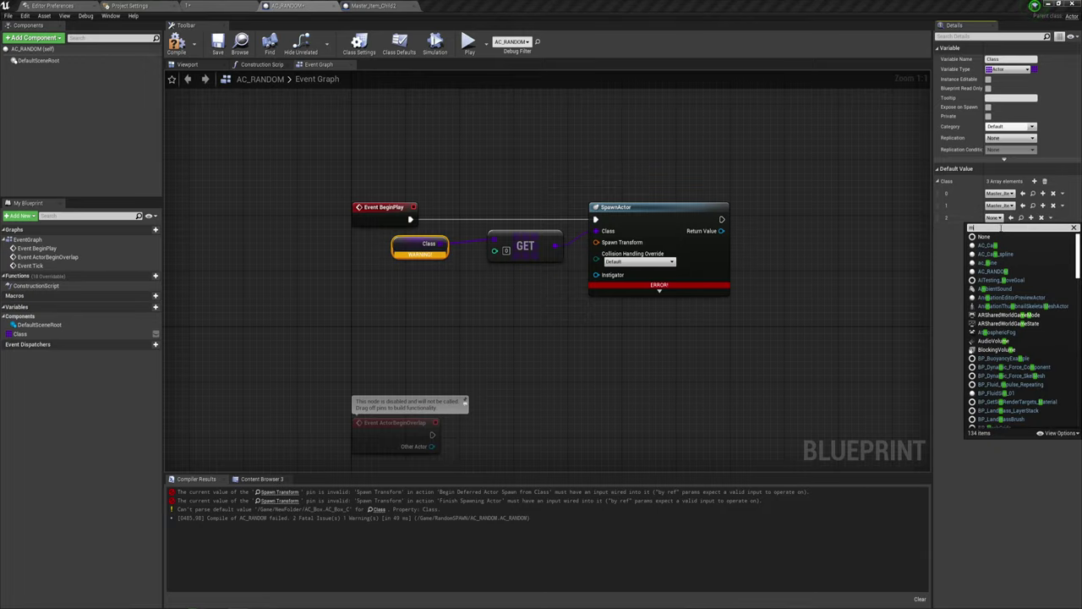
type("astr")
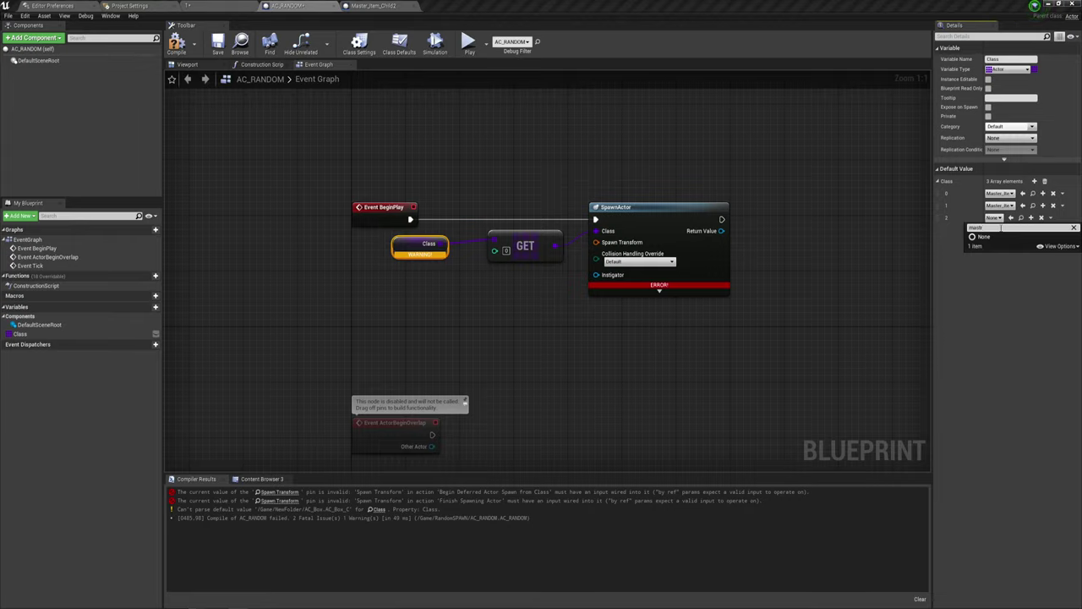
key("BackSpace")
left_click(1012, 275)
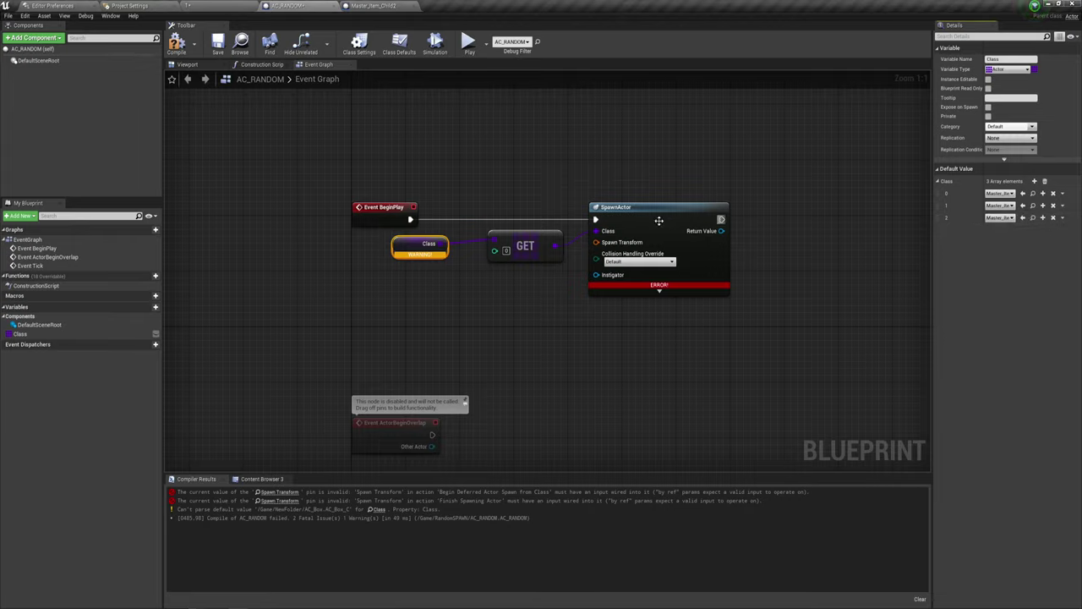
left_click(529, 230)
Step: Compile, then feed SpawnActor's Spawn Transform from a new GetActorTransform node
left_click(178, 44)
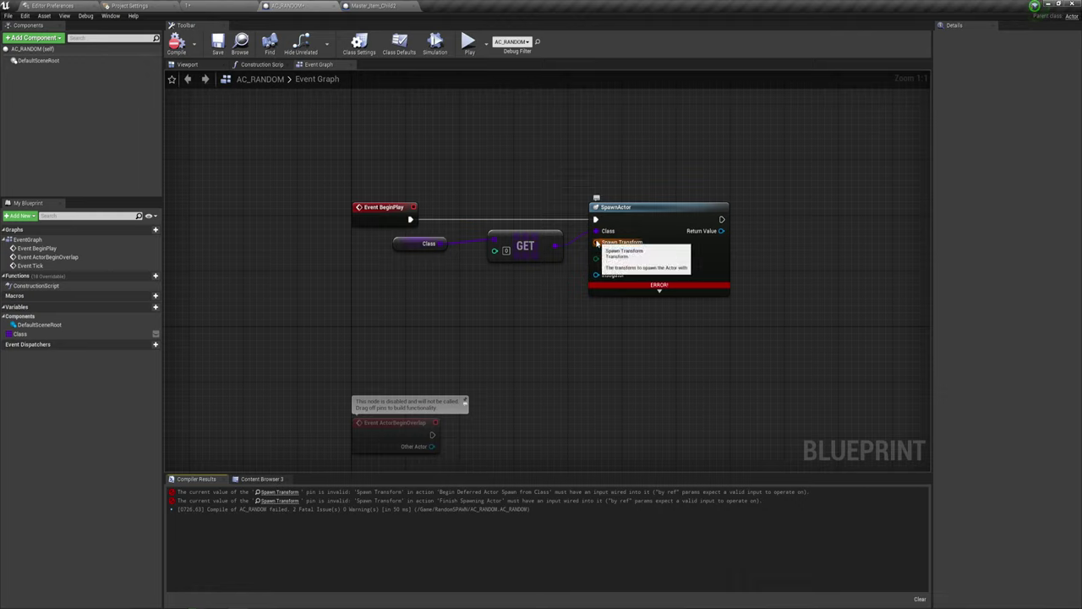
left_click_drag(596, 243, 520, 310)
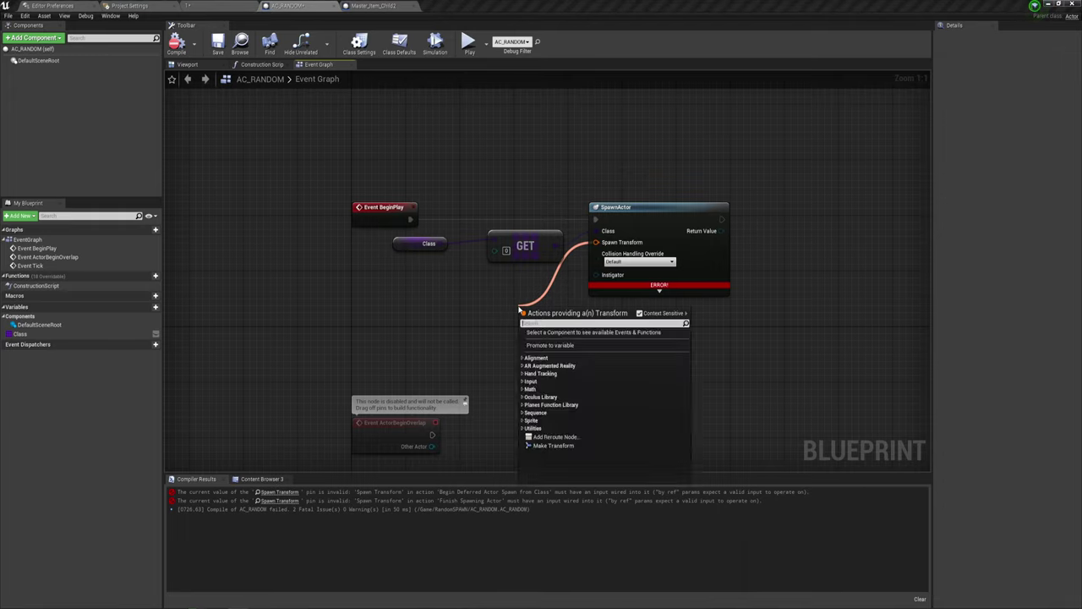
type("get")
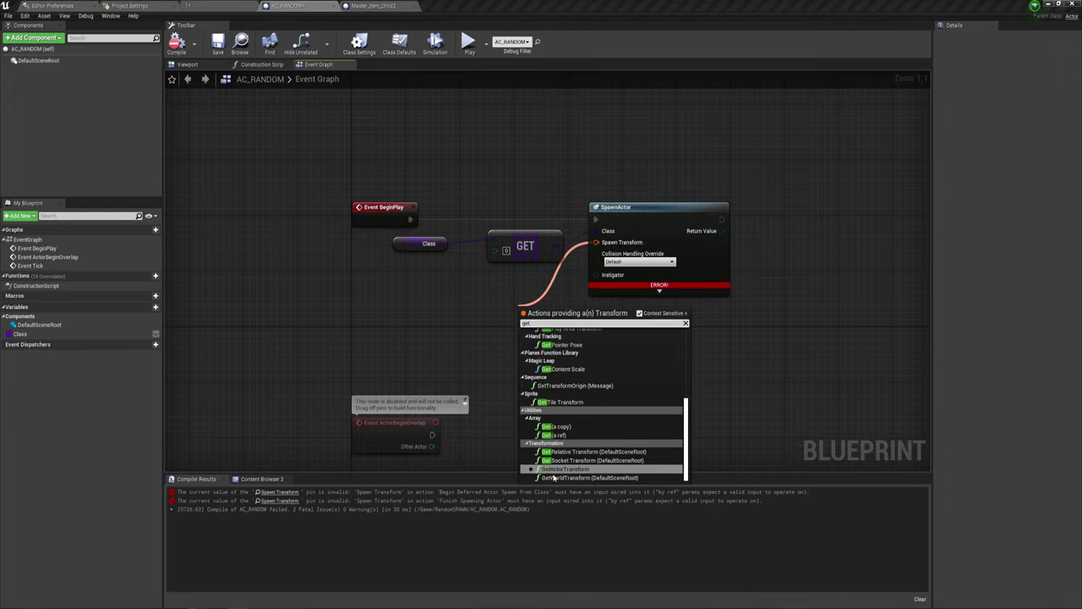
left_click(554, 470)
left_click_drag(582, 312, 517, 300)
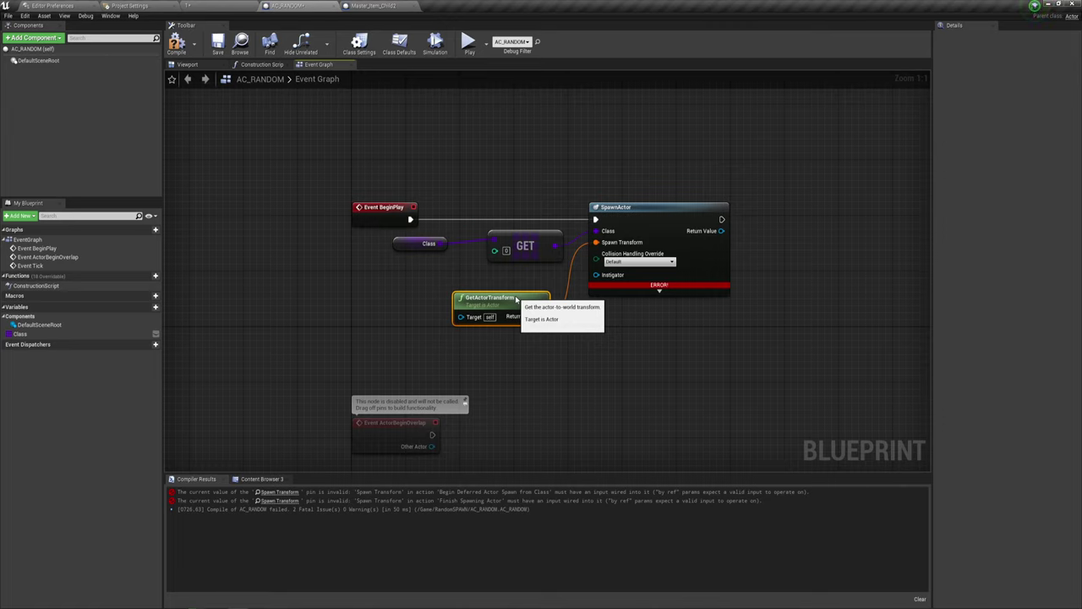
right_click_drag(582, 349, 629, 354)
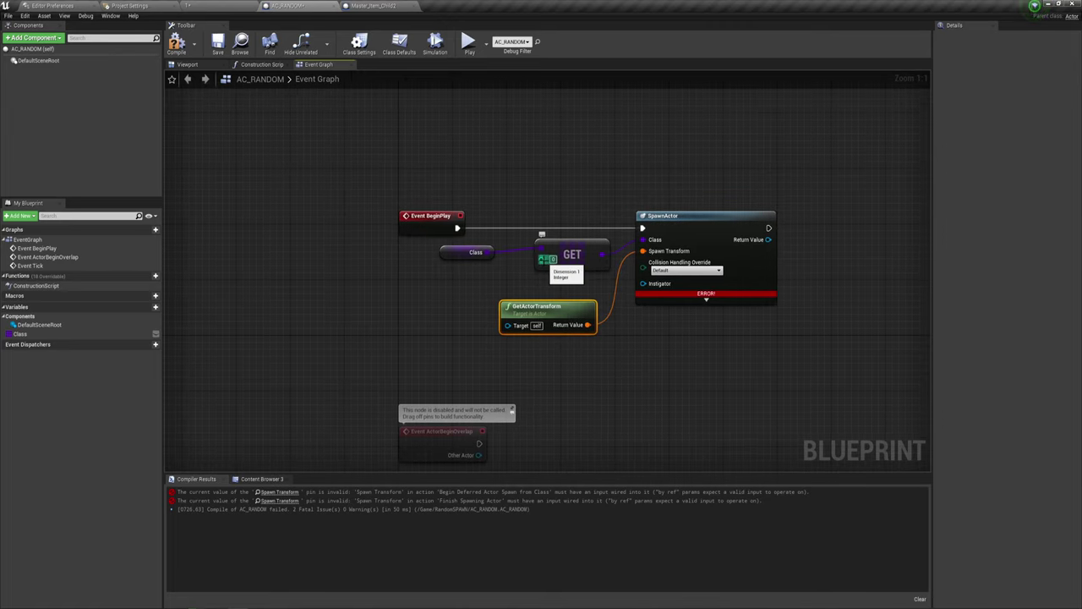
Step: Review the Class variable and drag from the Get node's index pin to find an index source
left_click_drag(542, 260, 522, 279)
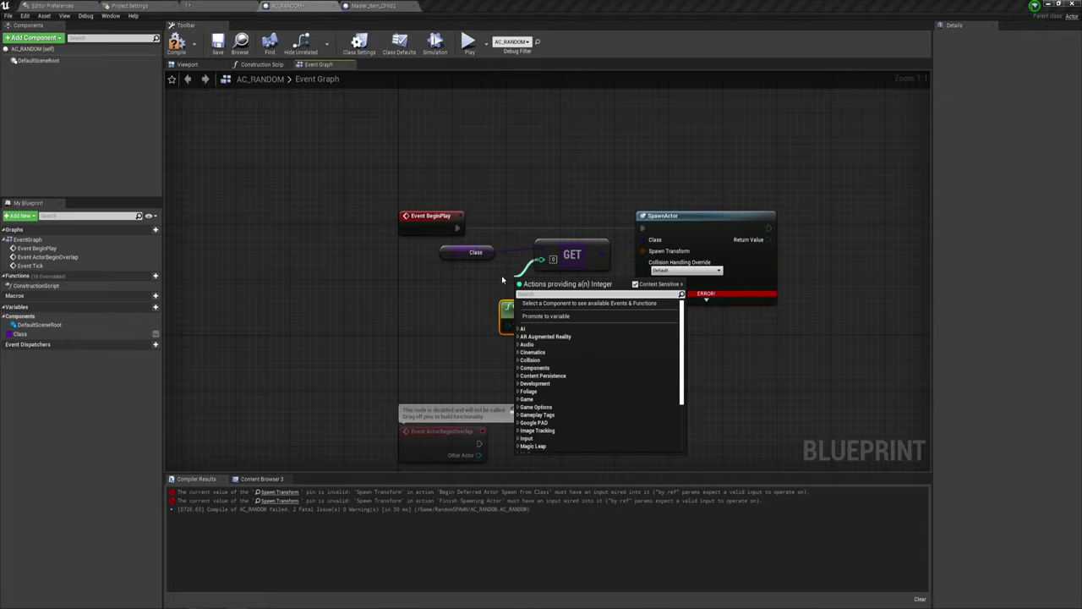
key("Escape")
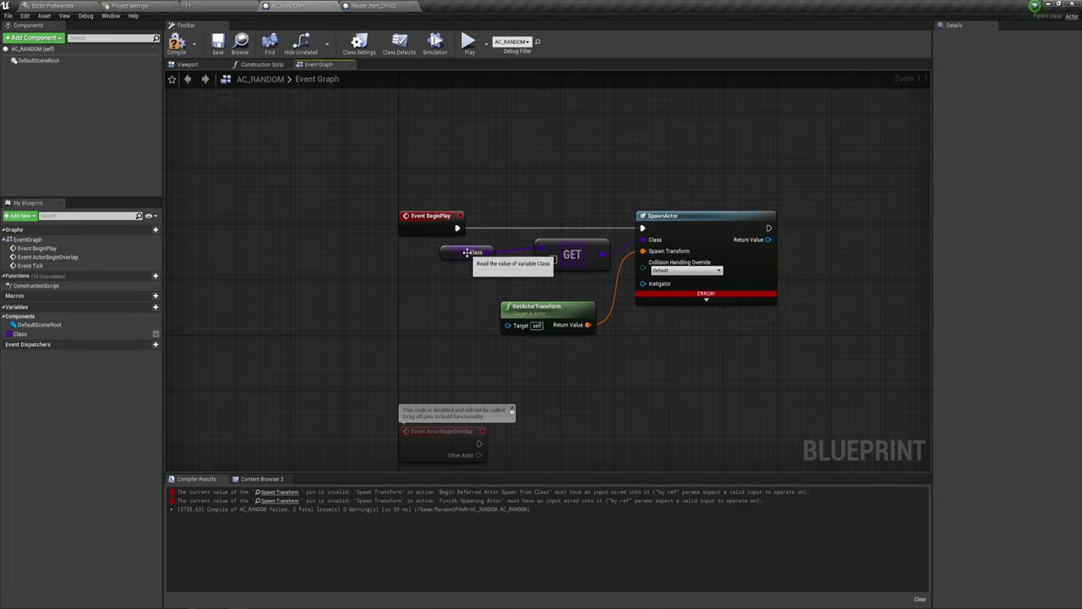
left_click(473, 252)
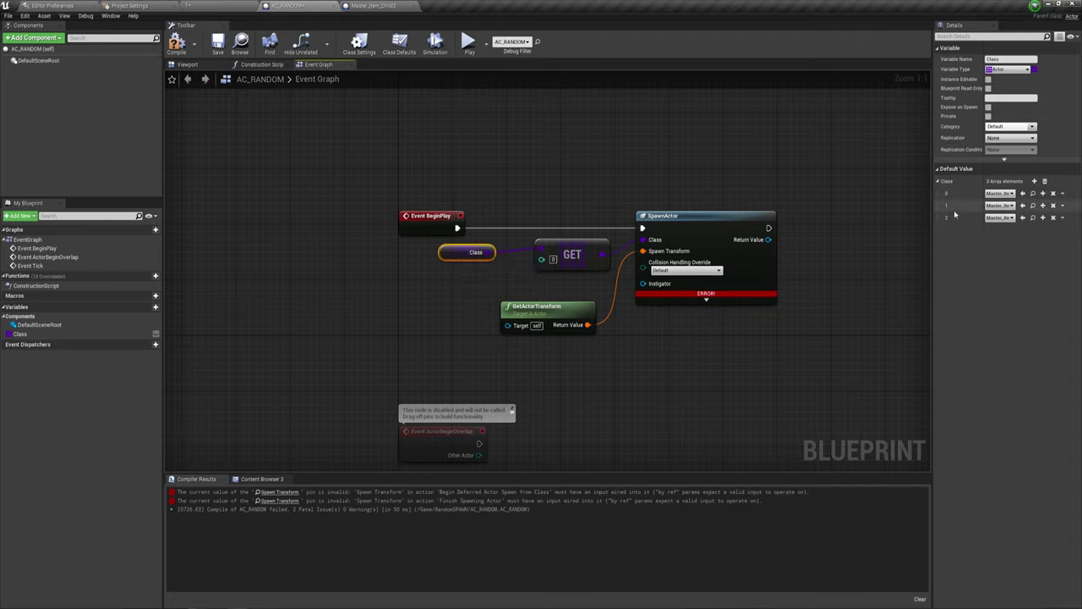
left_click_drag(542, 259, 449, 287)
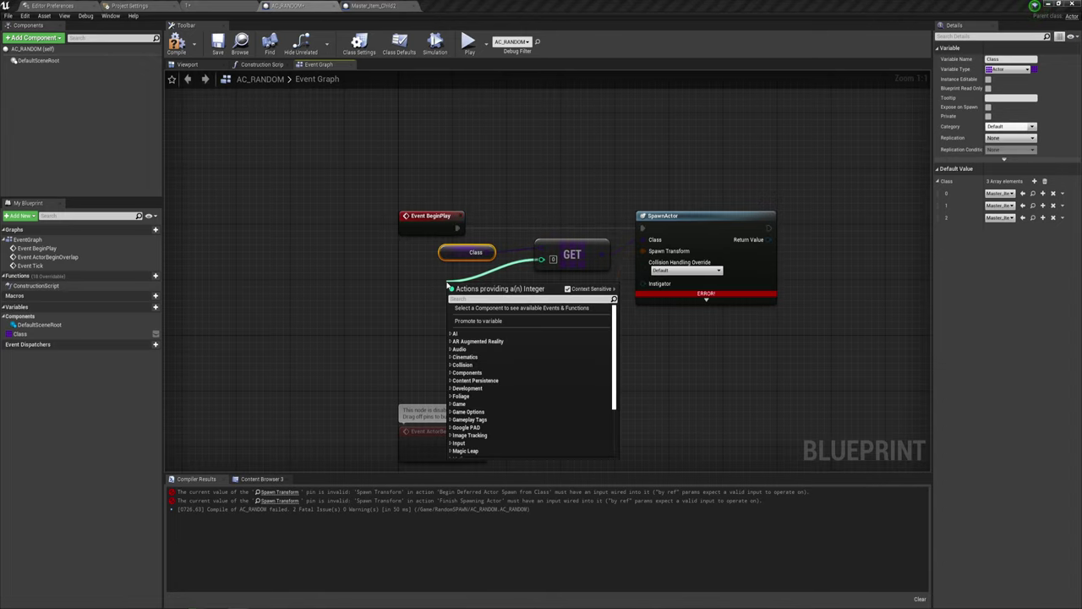
Step: Drive the Get index from a Random Integer in Range node, set its Max, and compile
type("ran")
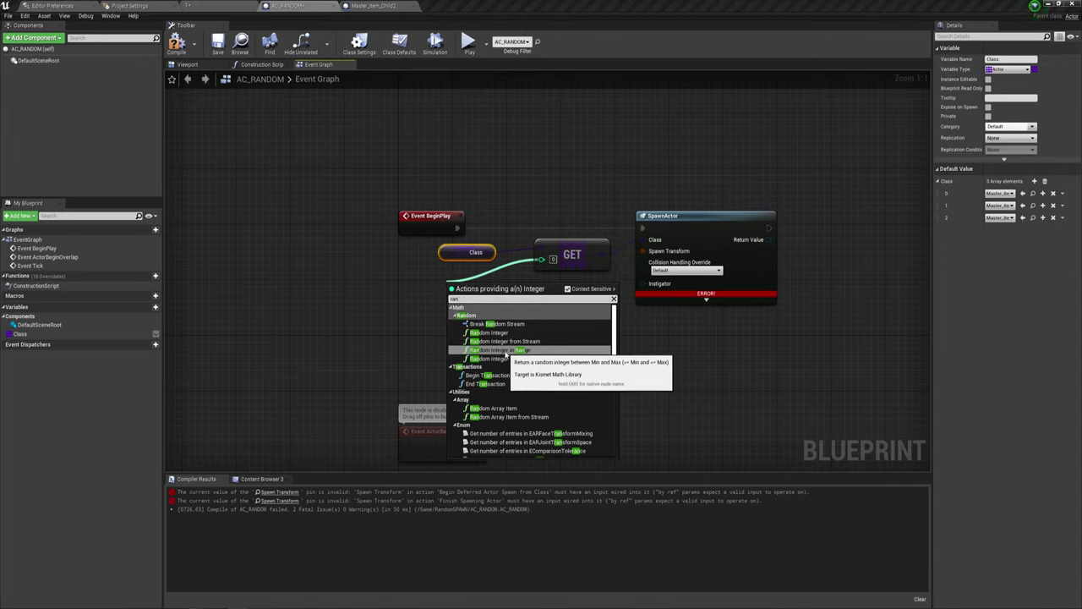
left_click(508, 350)
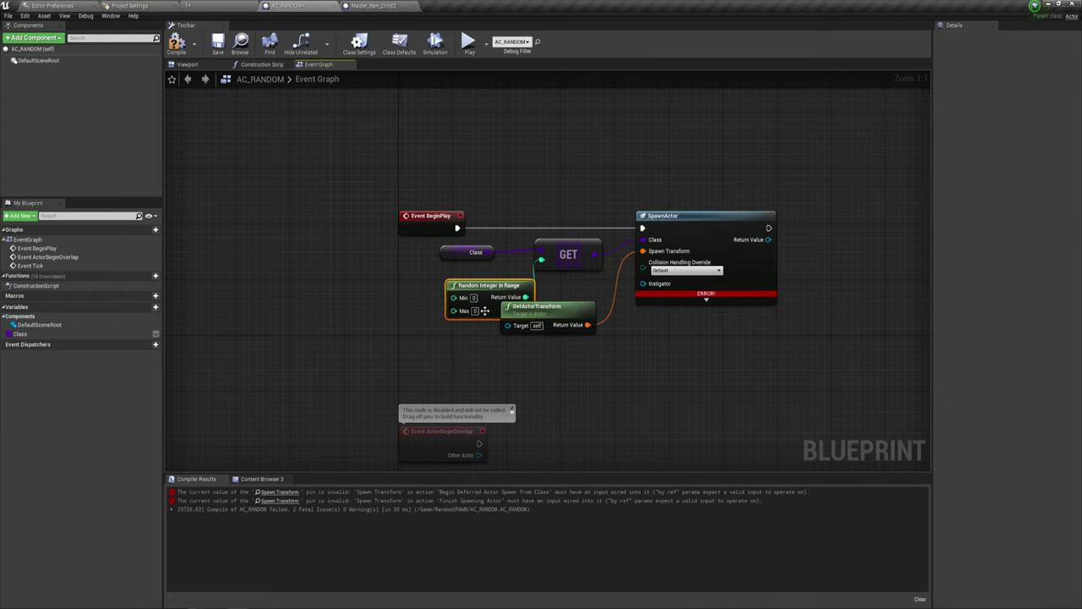
left_click_drag(478, 285, 422, 273)
left_click(420, 296)
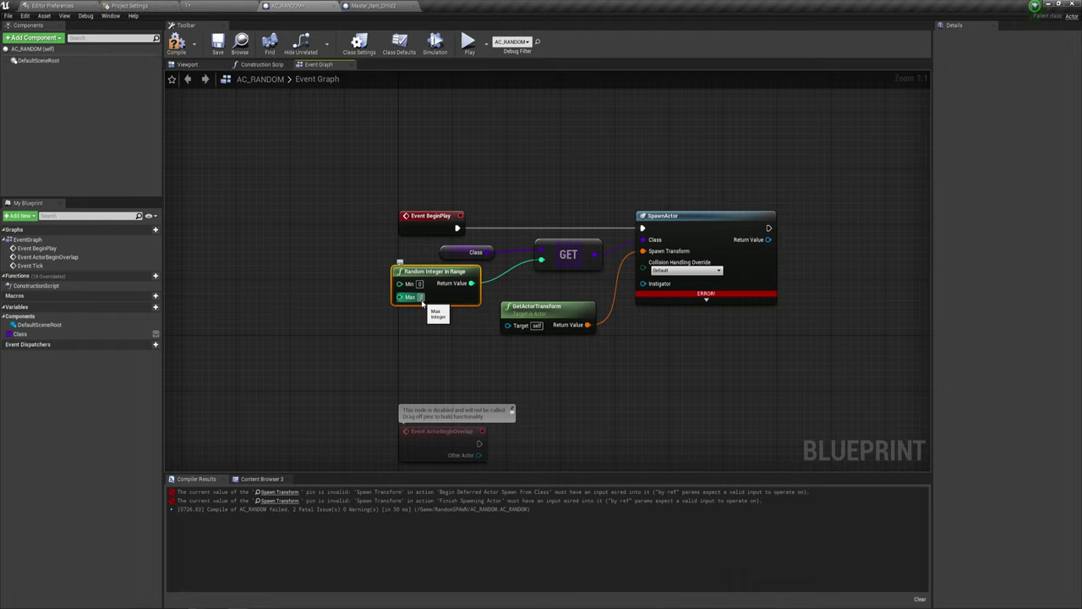
type("3")
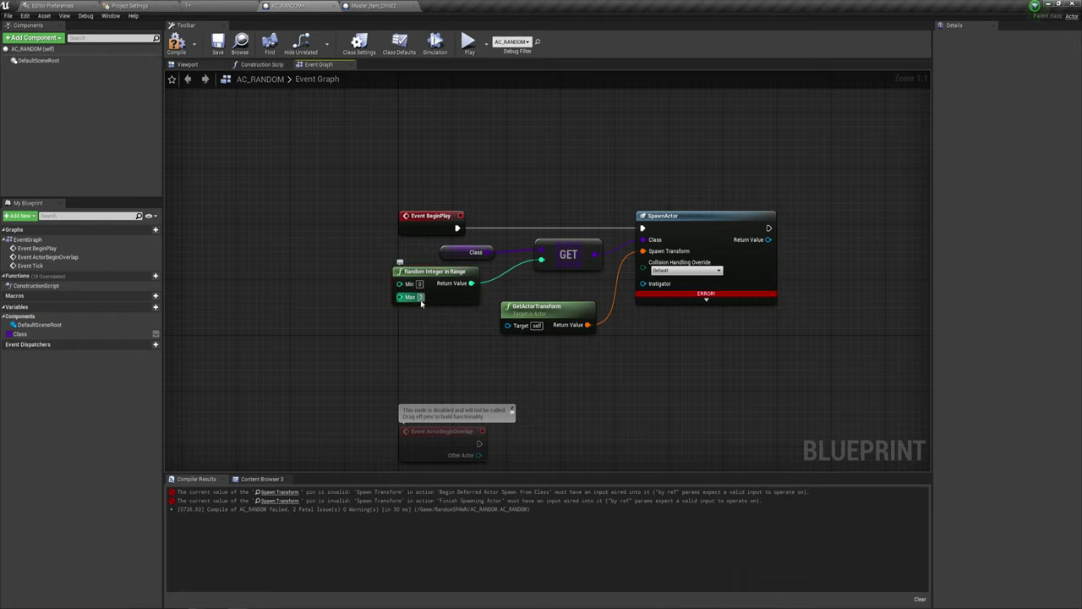
left_click(178, 46)
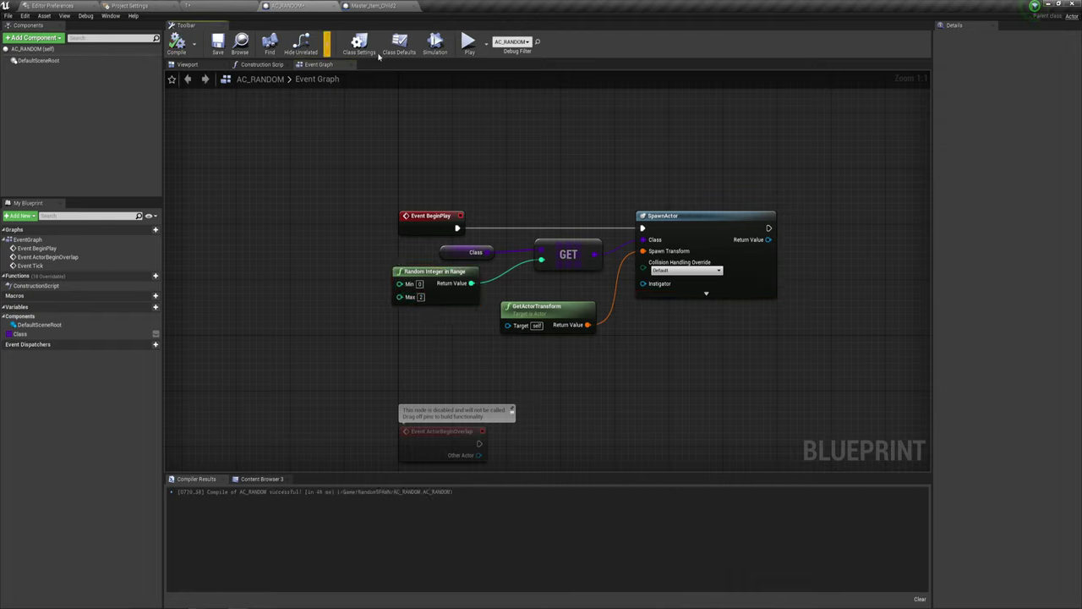
left_click(469, 42)
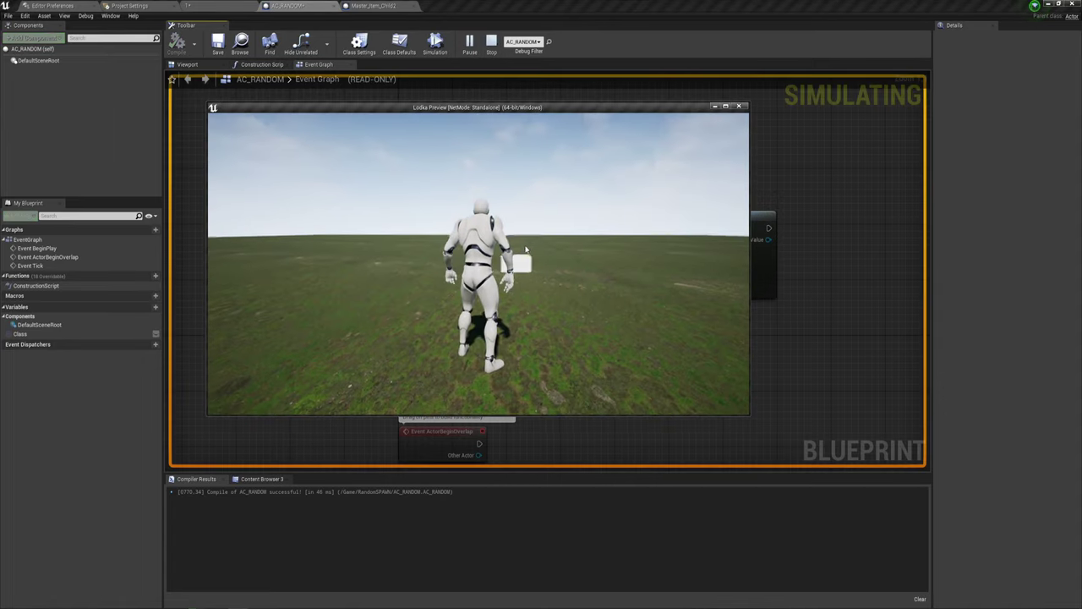
key("w")
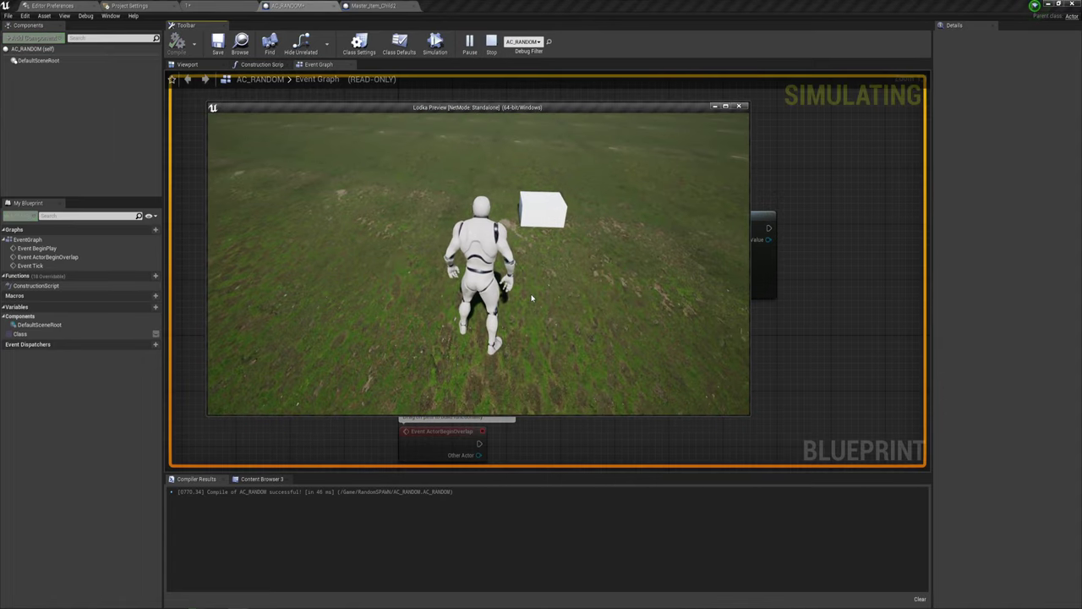
key("Escape")
left_click(469, 42)
key("w")
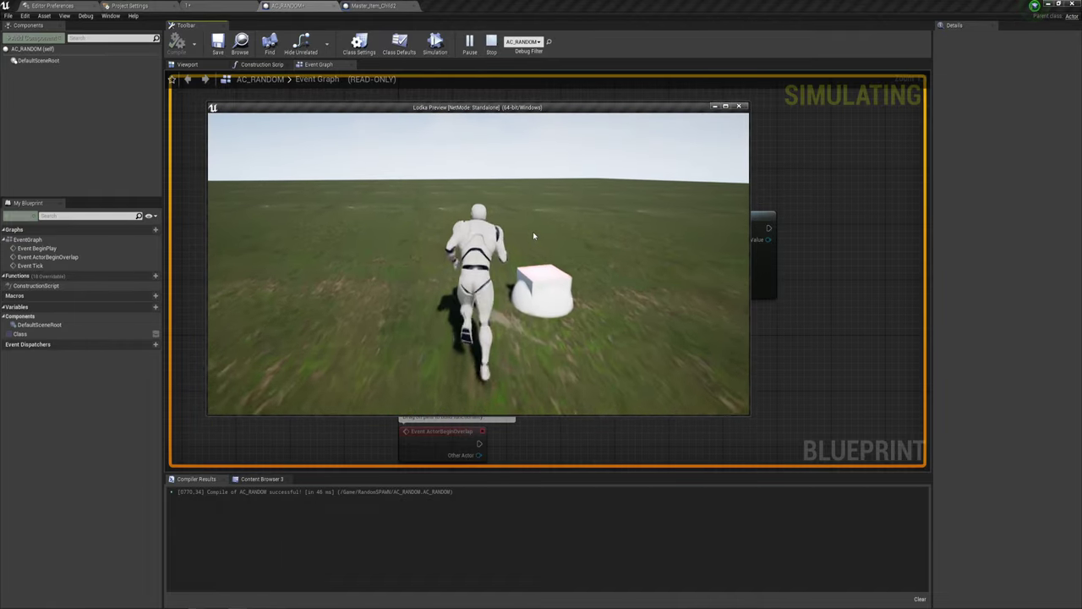
key("s")
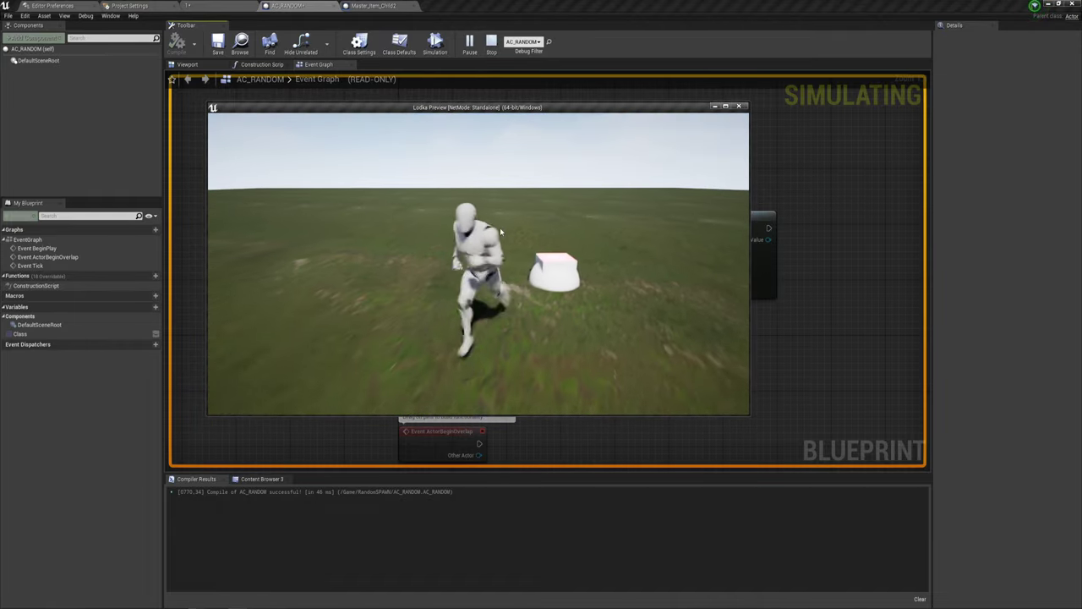
key("Escape")
left_click(469, 42)
key("w")
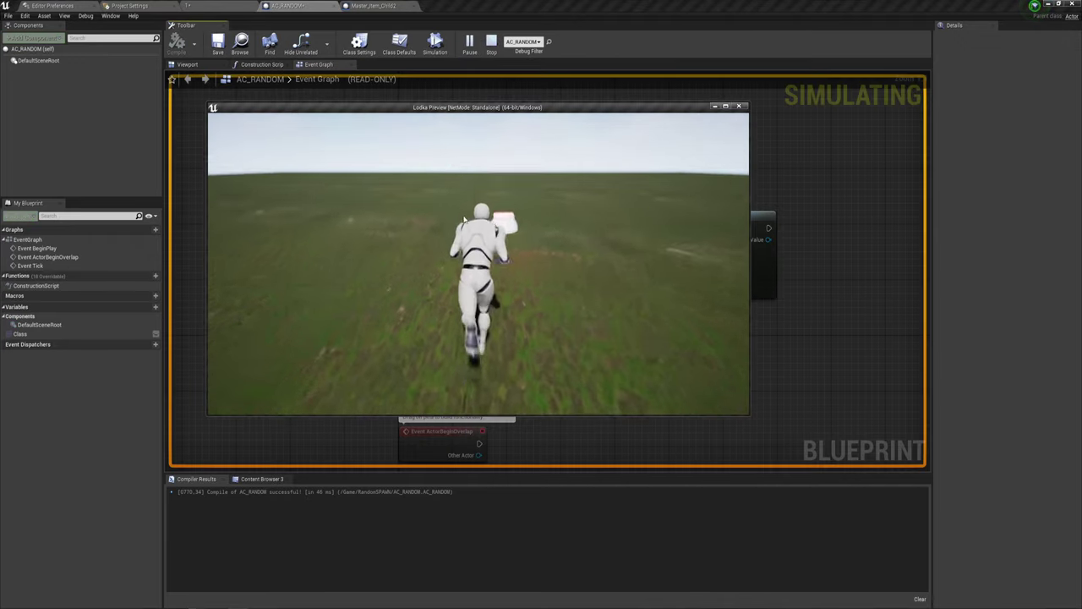
key("Escape")
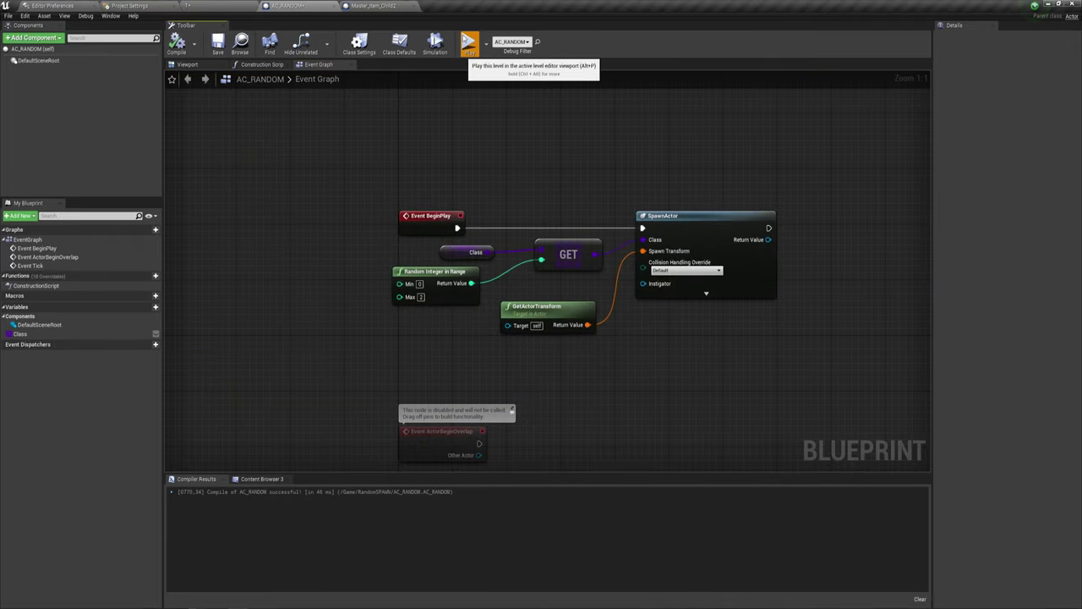
left_click(467, 42)
key("w")
key("Escape")
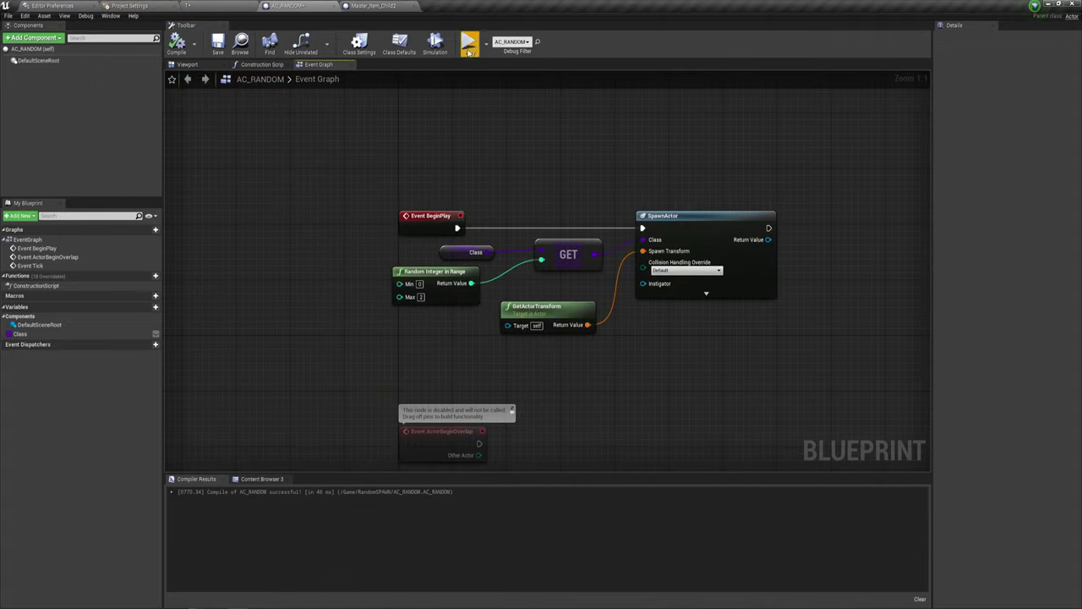
left_click(470, 42)
key("w")
key("Escape")
left_click(467, 40)
key("w")
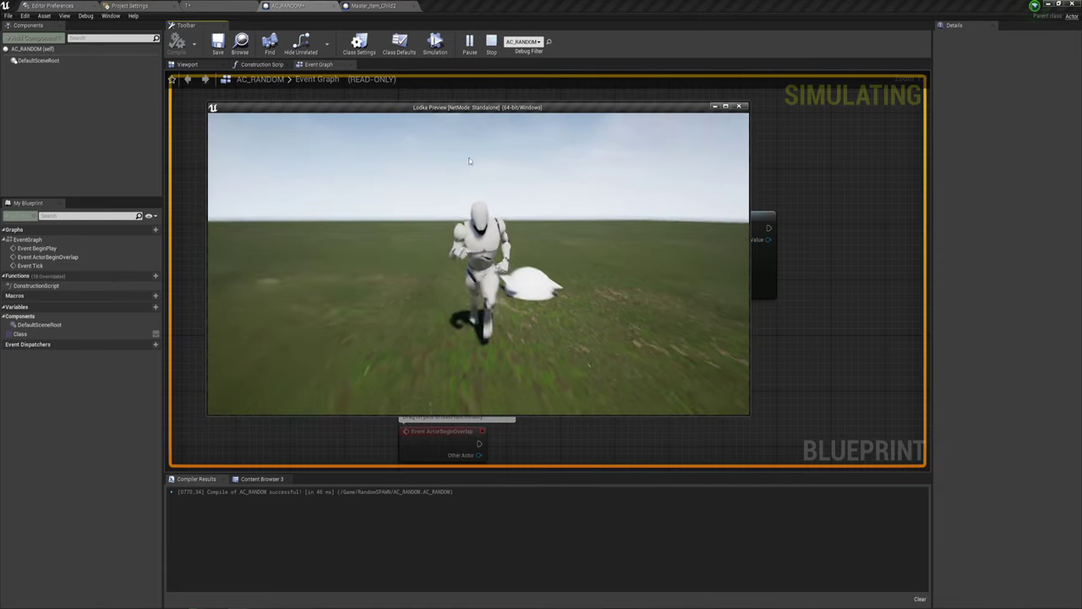
key("Escape")
left_click(469, 42)
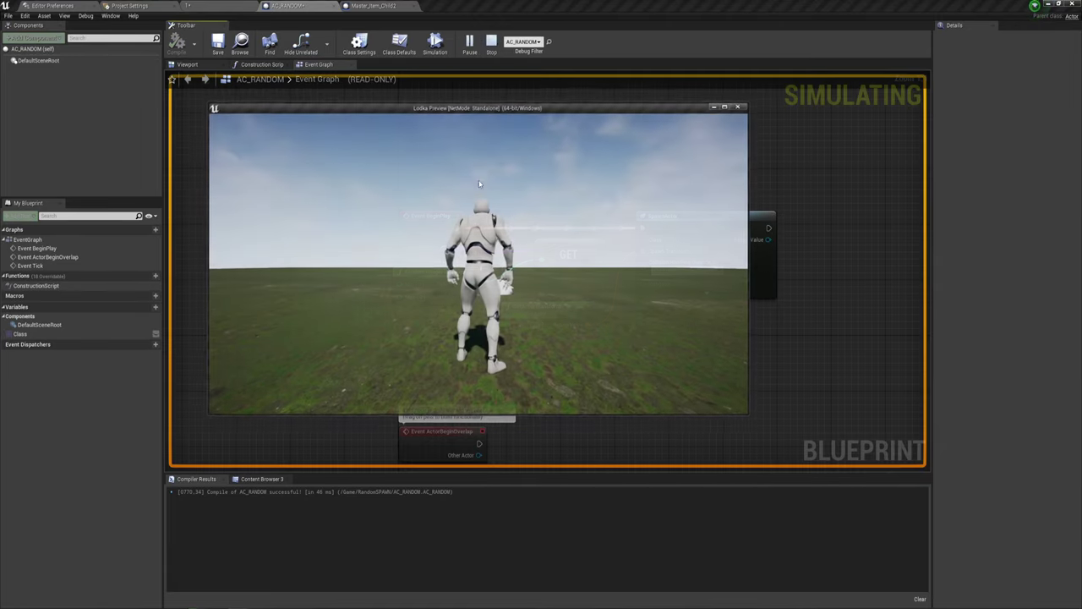
key("w")
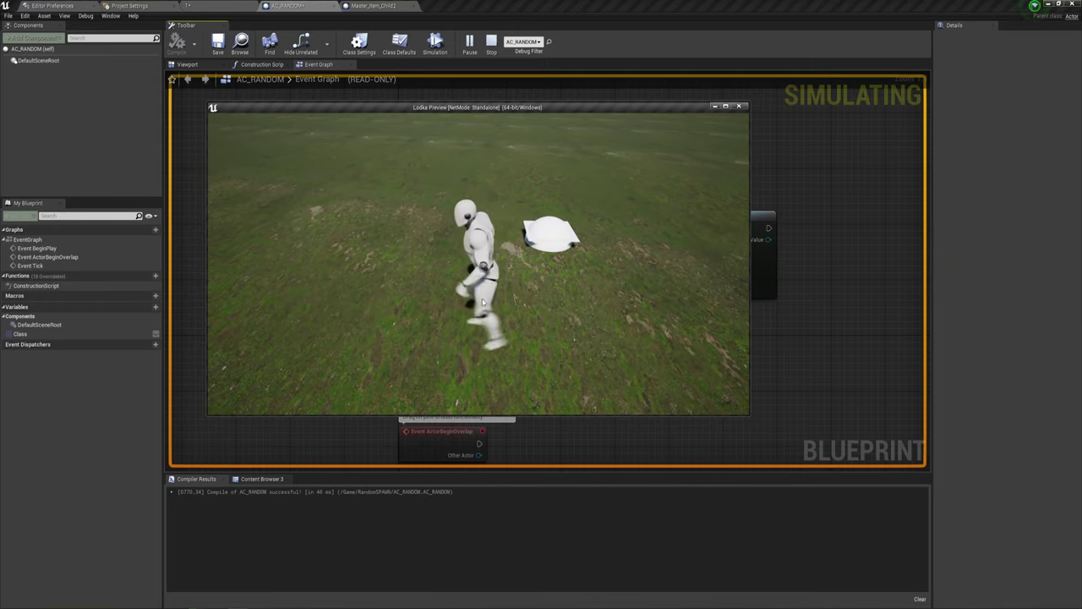
key("Escape")
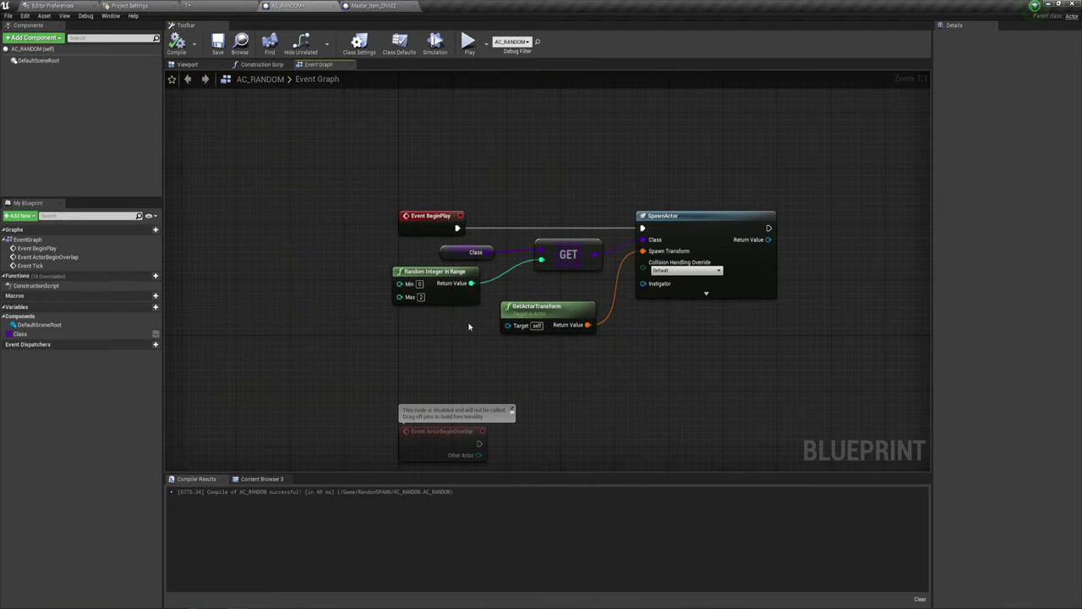
Step: Delete the unused Event ActorBeginOverlap and Event Tick nodes
left_click(423, 288)
right_click_drag(632, 363, 545, 314)
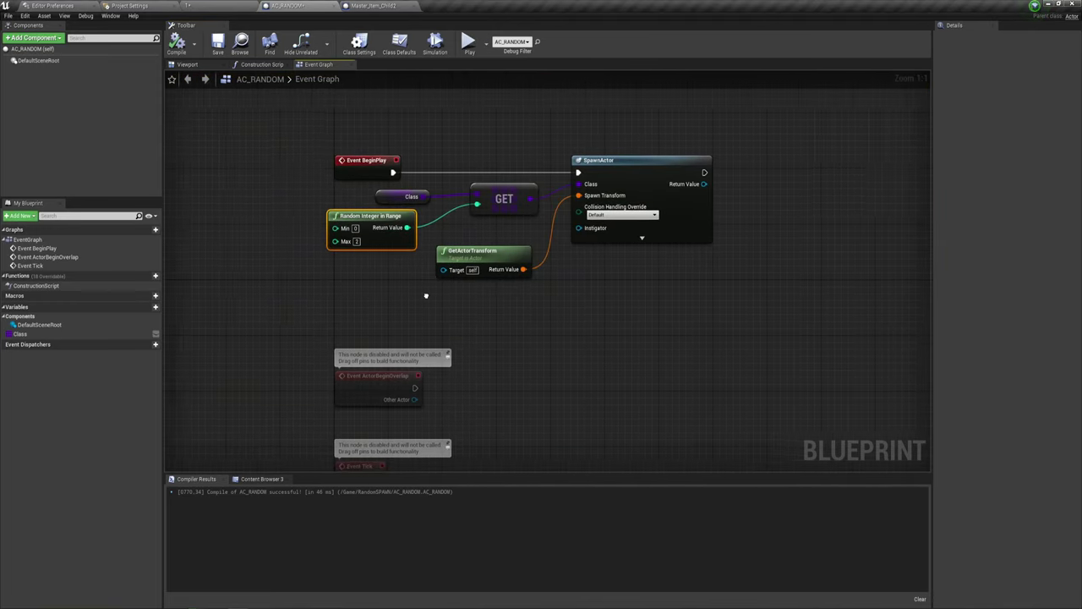
left_click_drag(349, 341, 471, 459)
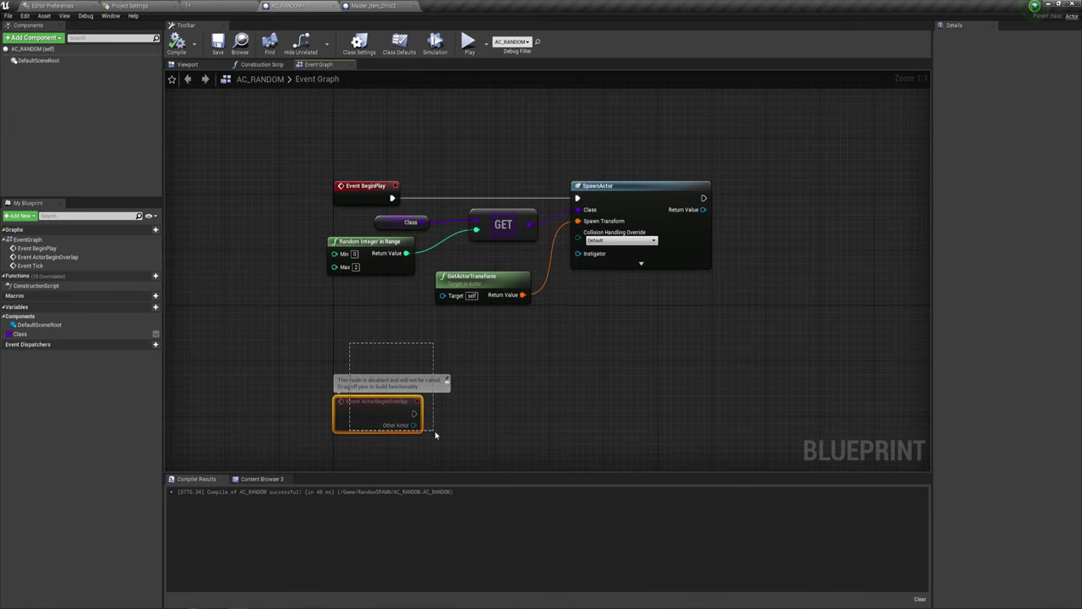
key("Delete")
Step: Move Random Integer in Range aside and break its wire to the Get index
right_click_drag(453, 278, 451, 397)
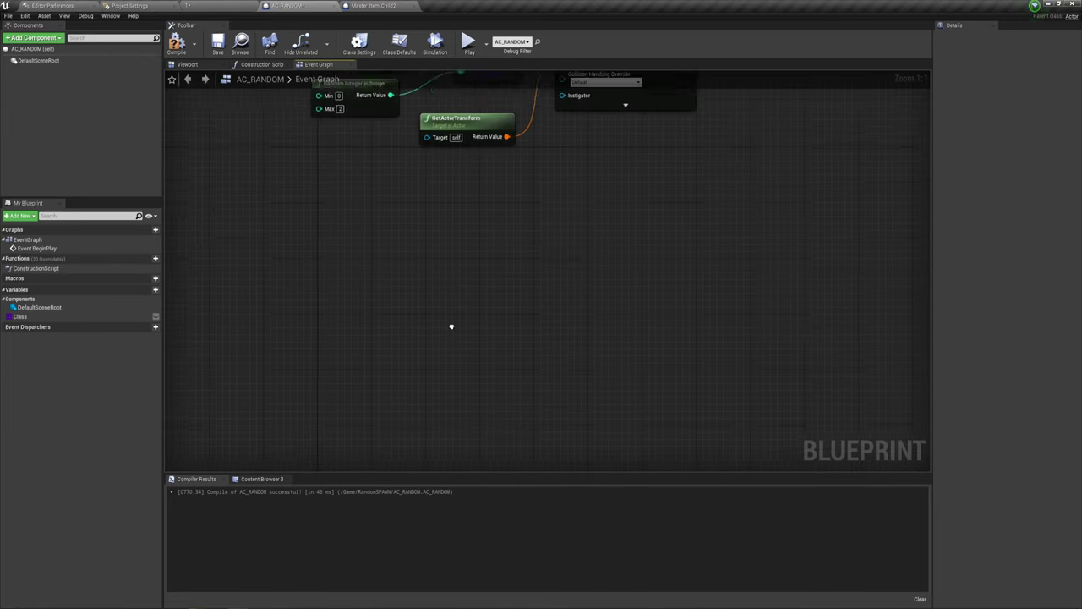
right_click_drag(478, 229, 475, 319)
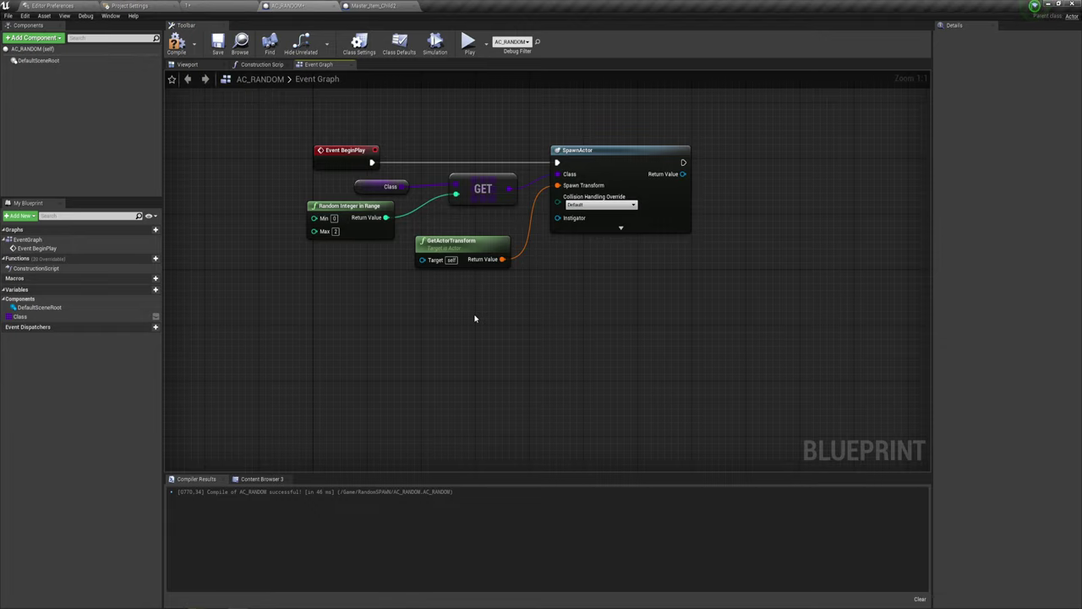
mouse_move(446, 293)
right_mouse_down()
mouse_move(426, 294)
mouse_move(437, 300)
right_mouse_up()
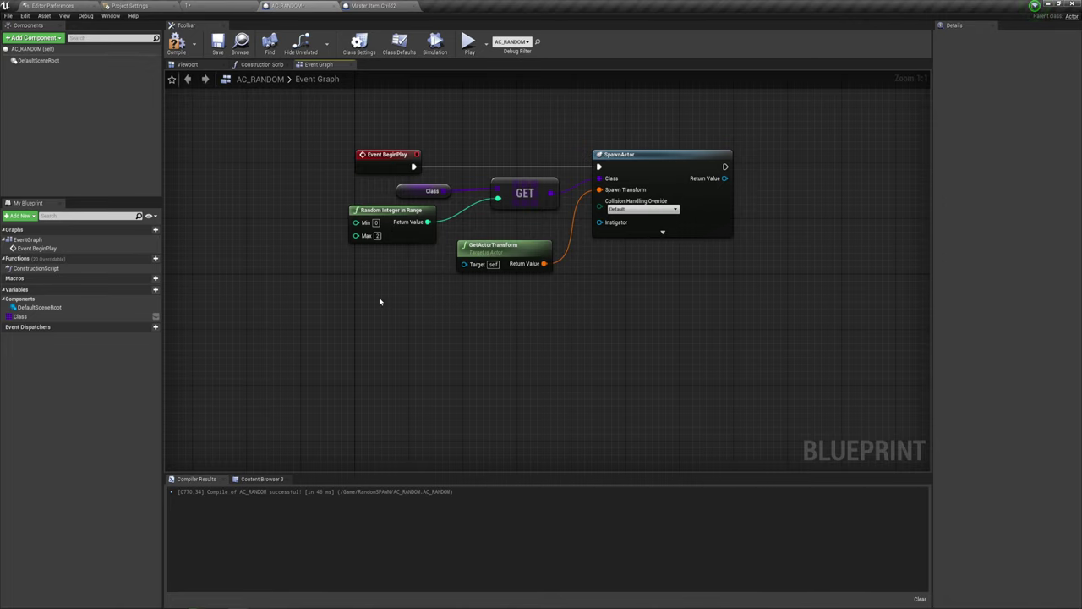
mouse_move(380, 300)
right_mouse_down()
mouse_move(463, 313)
mouse_move(534, 280)
right_mouse_up()
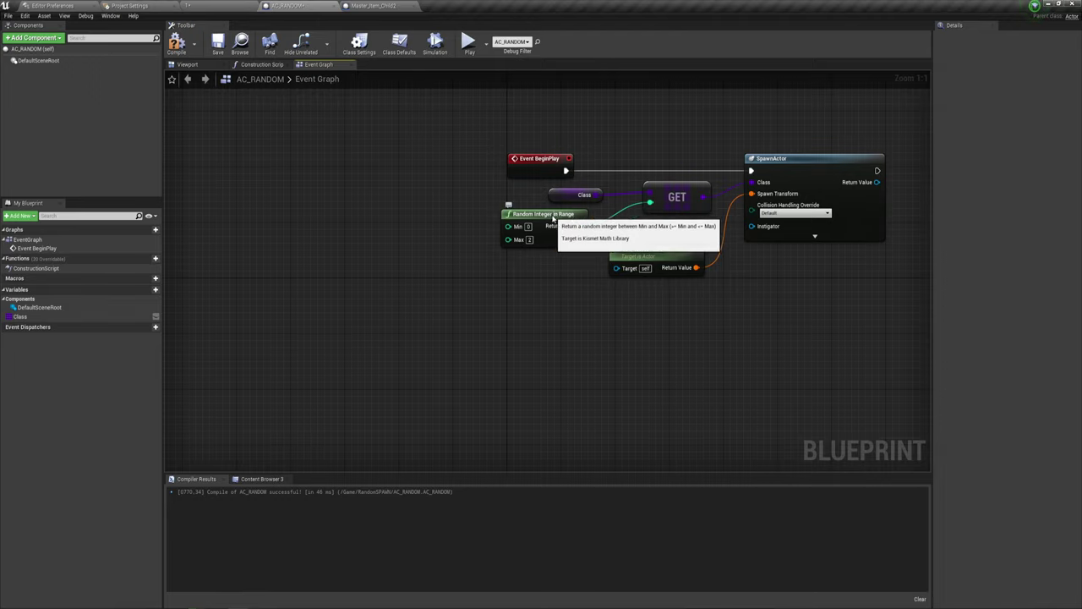
mouse_move(549, 216)
left_mouse_down()
mouse_move(465, 217)
mouse_move(522, 328)
mouse_move(522, 307)
left_mouse_up()
left_click(499, 226, "alt")
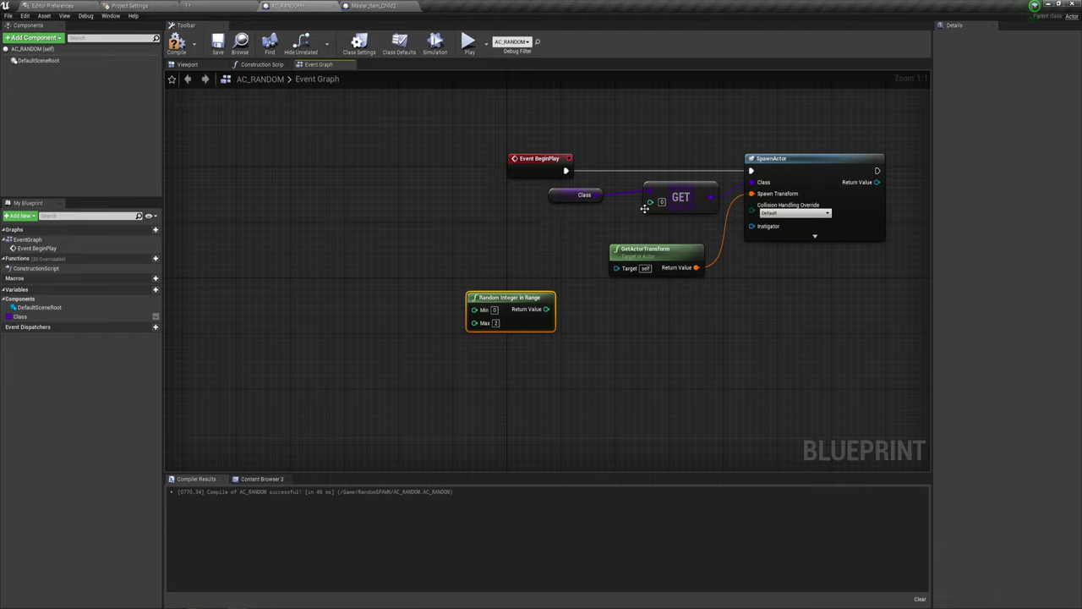
Step: Promote GET's index to a new variable, NewVar_0, and change its container type to Array
left_click_drag(650, 201, 532, 244)
left_click(561, 281)
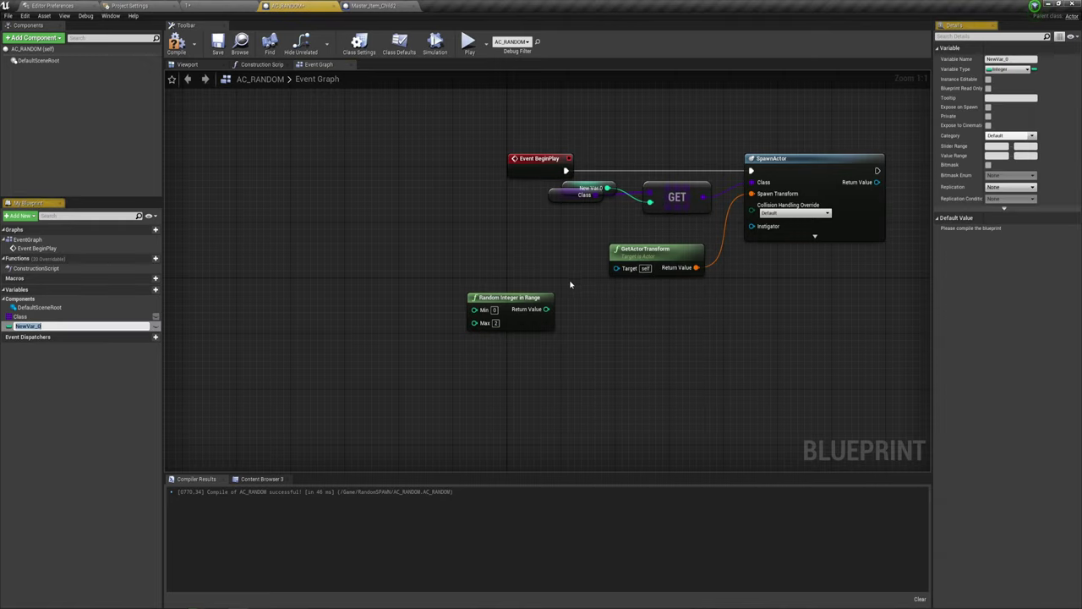
left_click_drag(580, 181, 441, 239)
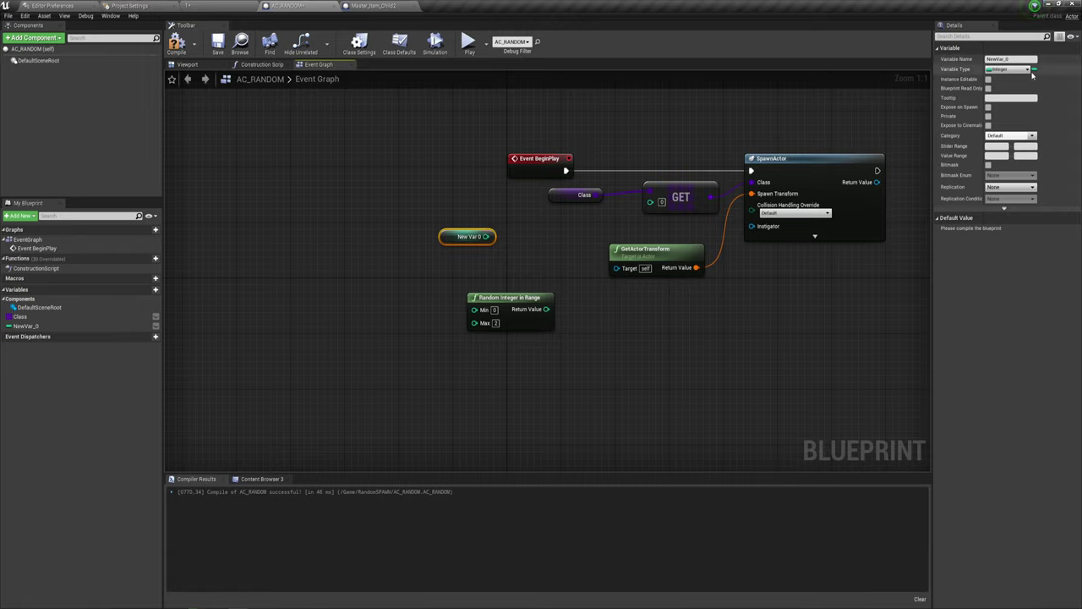
left_click(1014, 48)
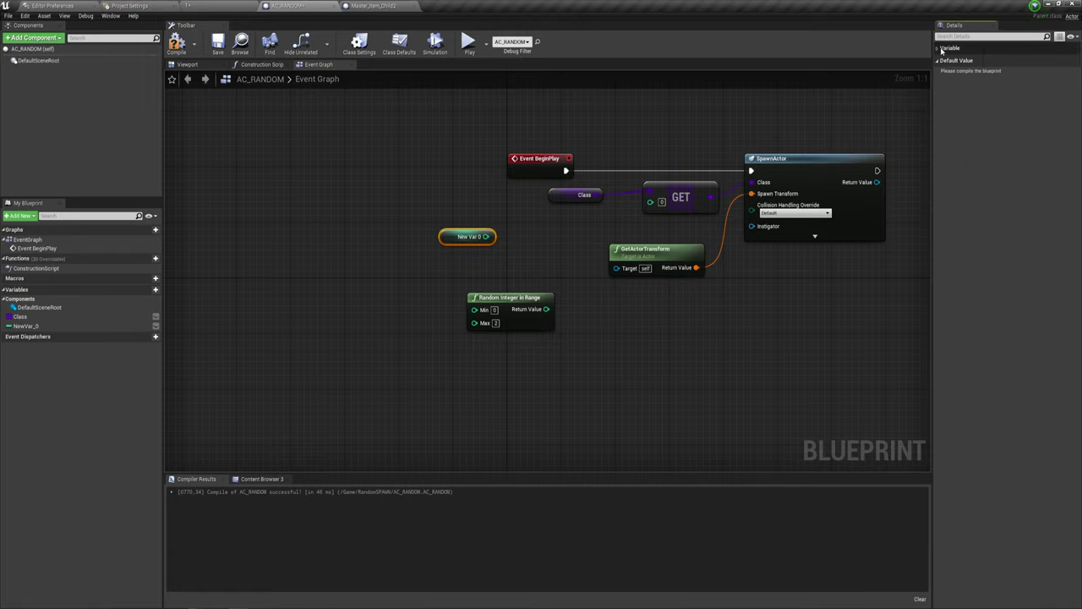
left_click(947, 48)
left_click(1017, 72)
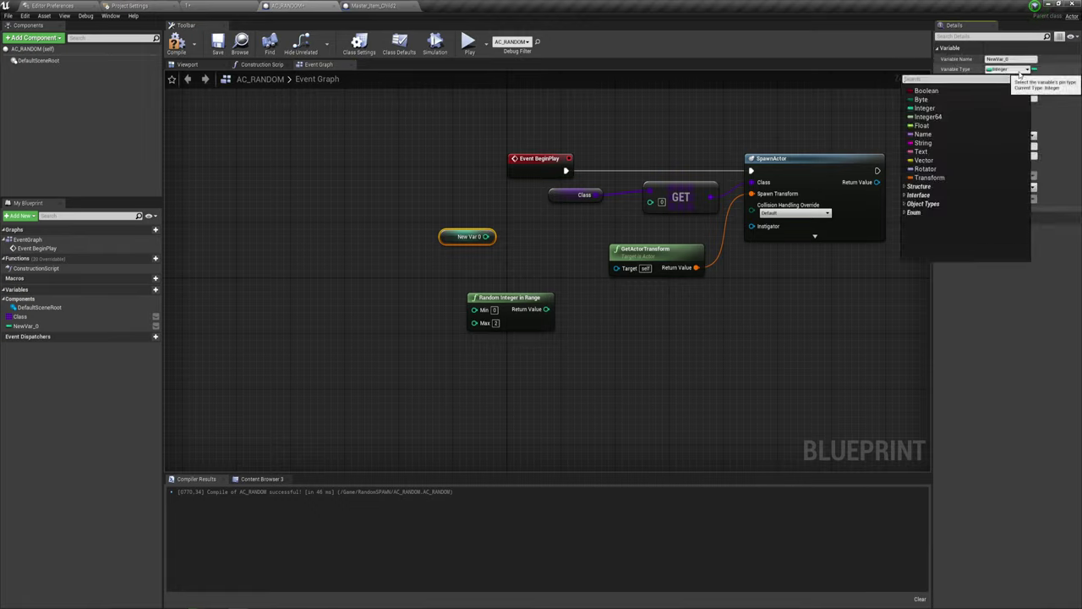
left_click(1033, 69)
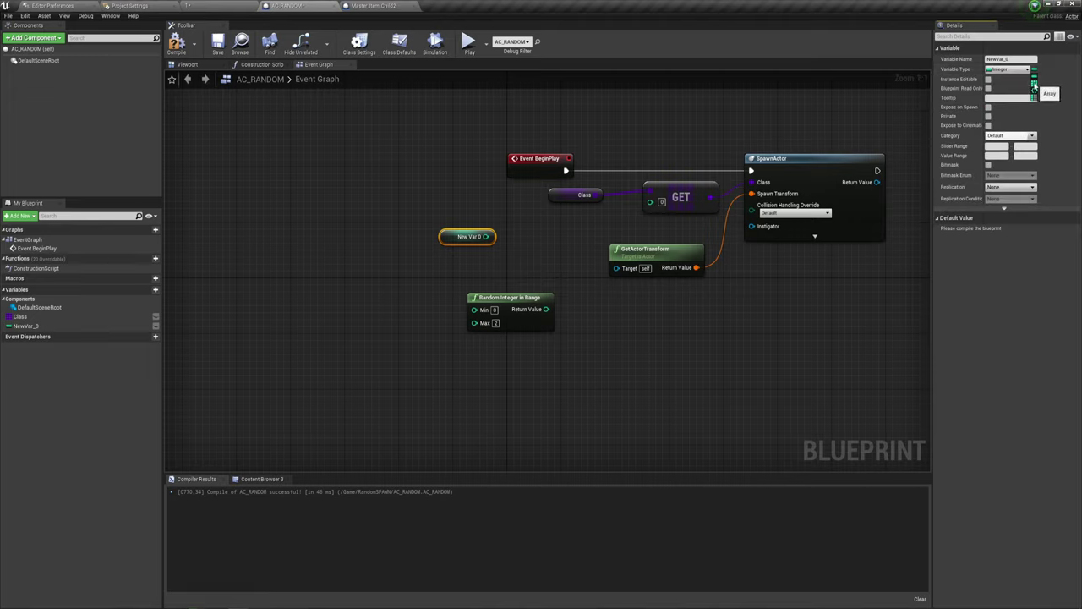
left_click(1033, 87)
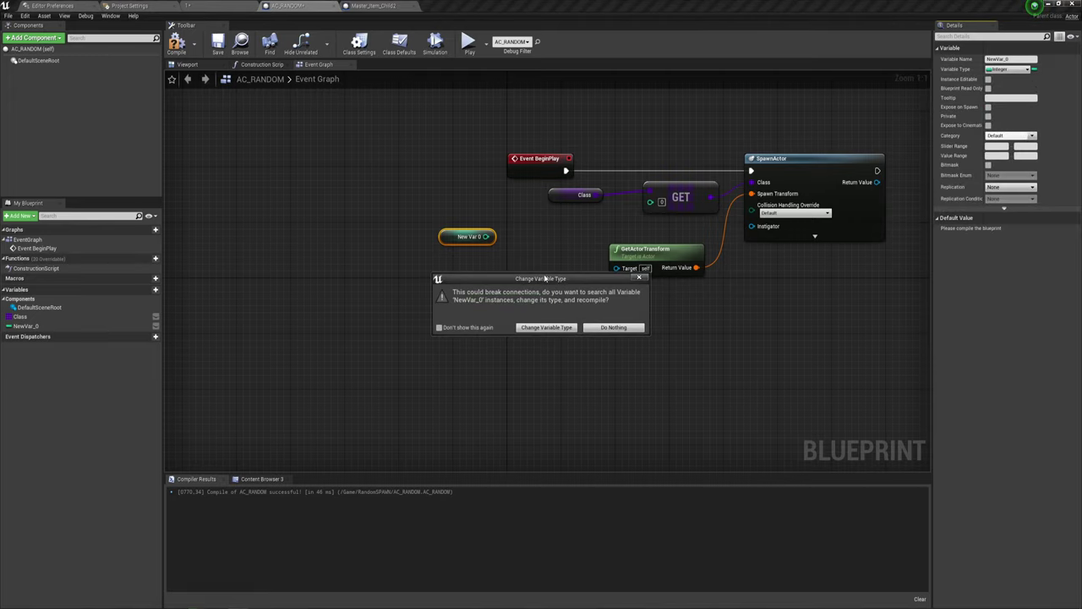
left_click(560, 327)
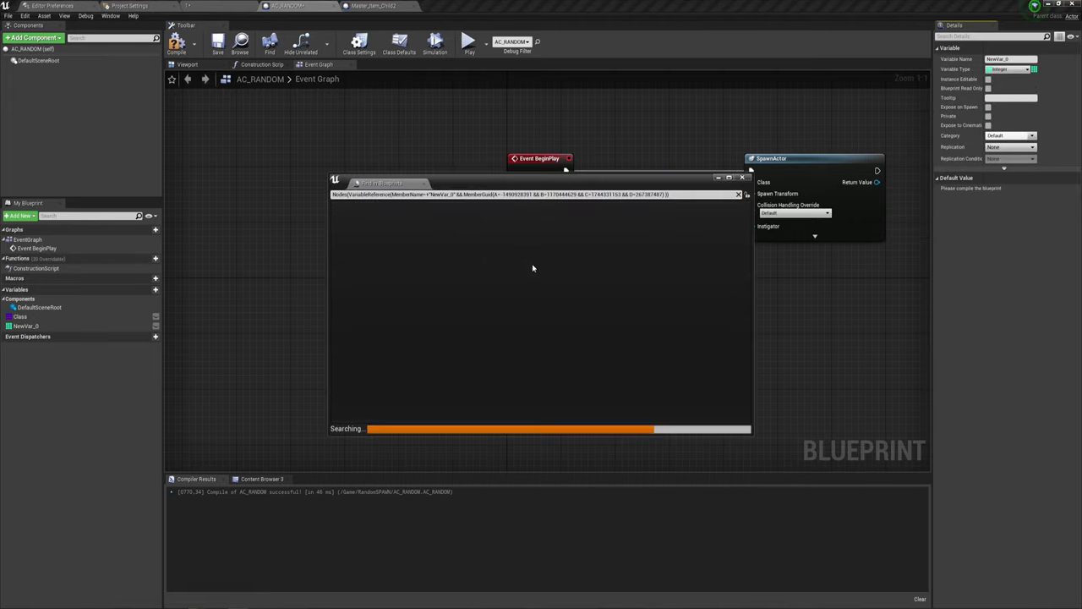
left_click(744, 178)
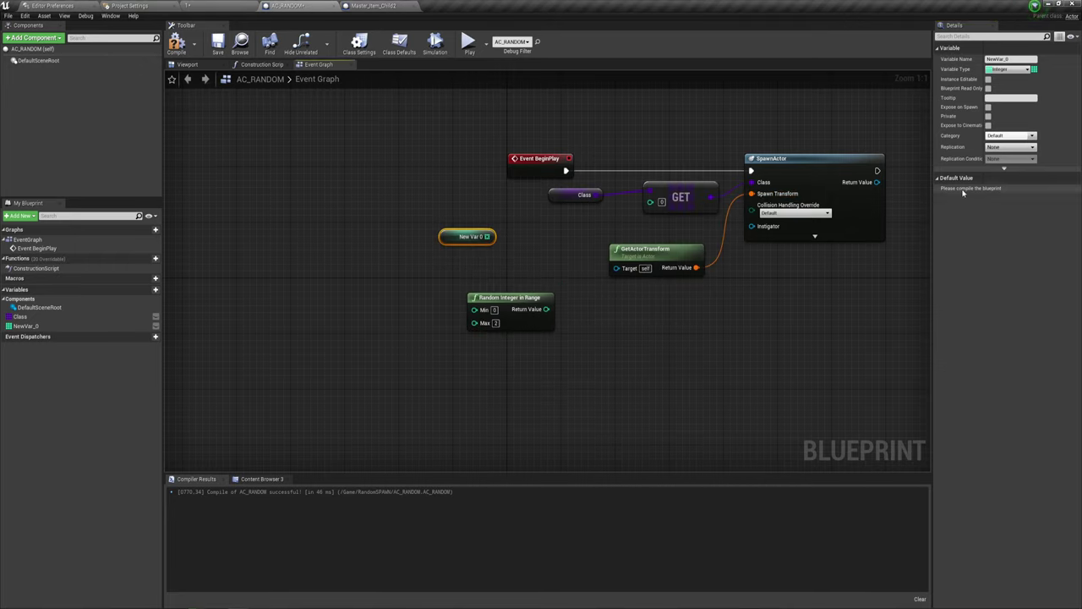
Step: Compile, then give NewVar_0 two default array elements with values 1 and 2
left_click(187, 58)
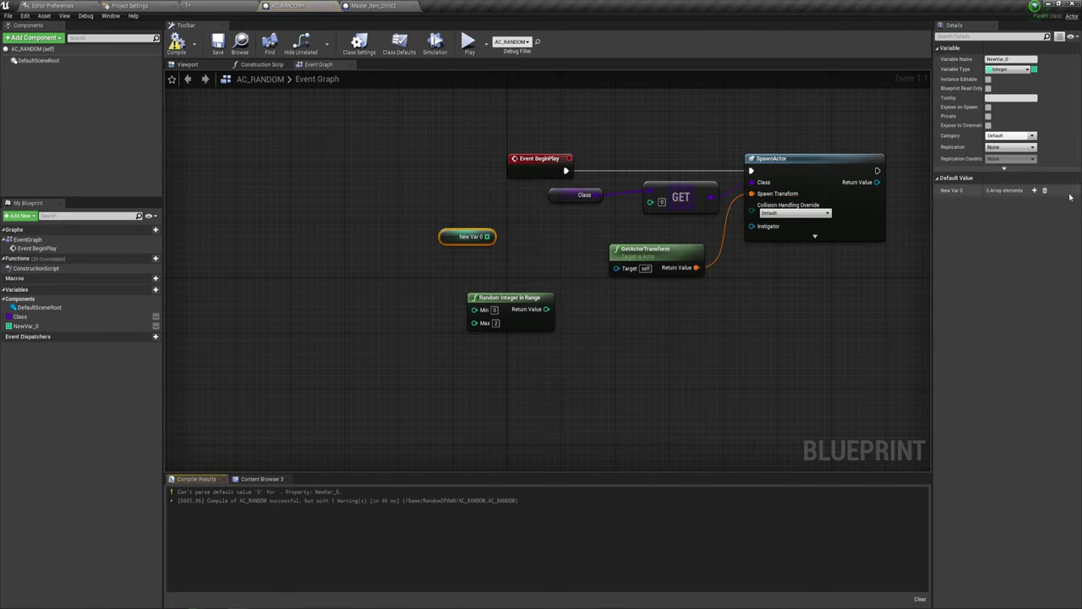
left_click(1033, 191)
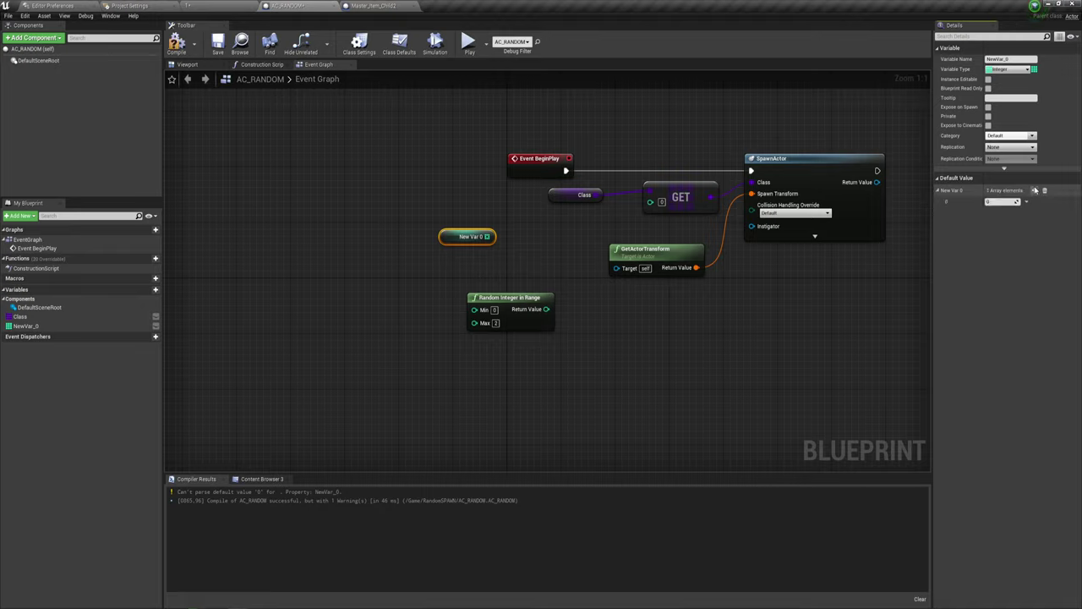
left_click(1034, 190)
type("1")
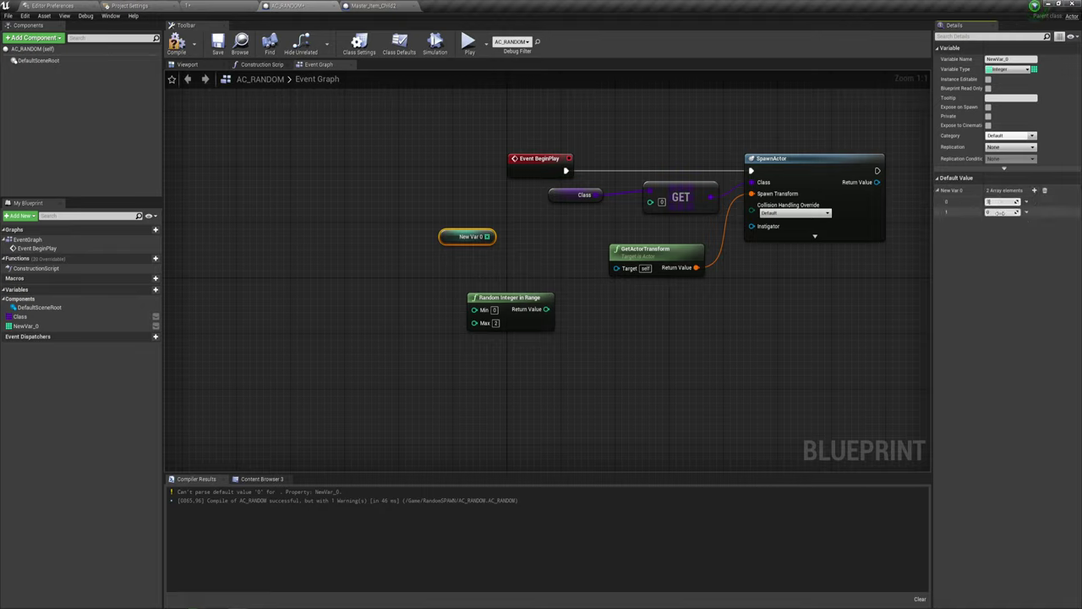
left_click(997, 212)
type("2")
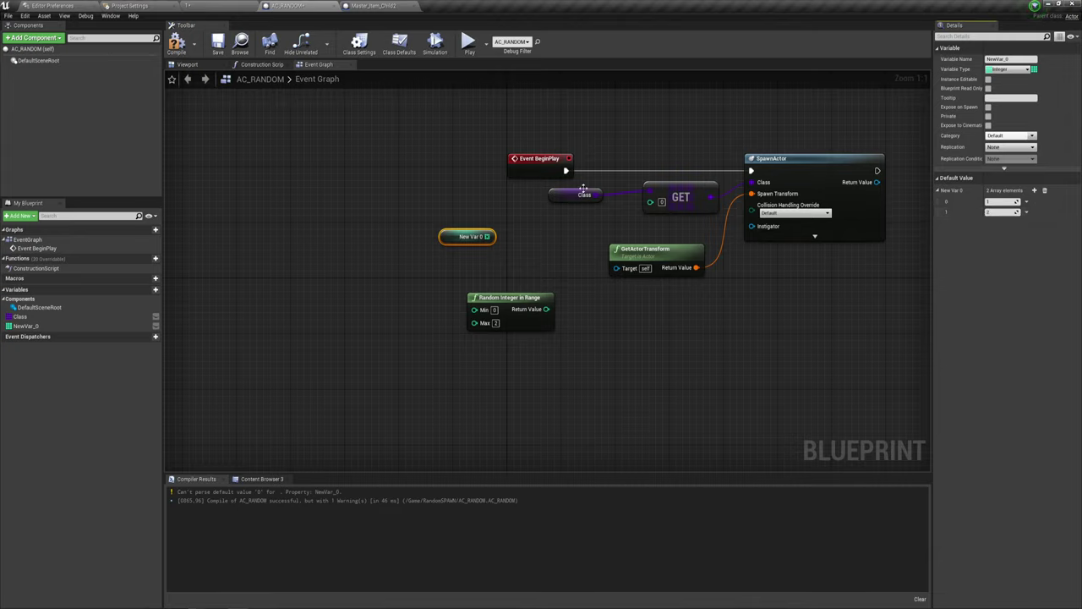
Step: Try an array Get node from New Var 0 on GET's index, then delete it
left_click_drag(487, 236, 520, 239)
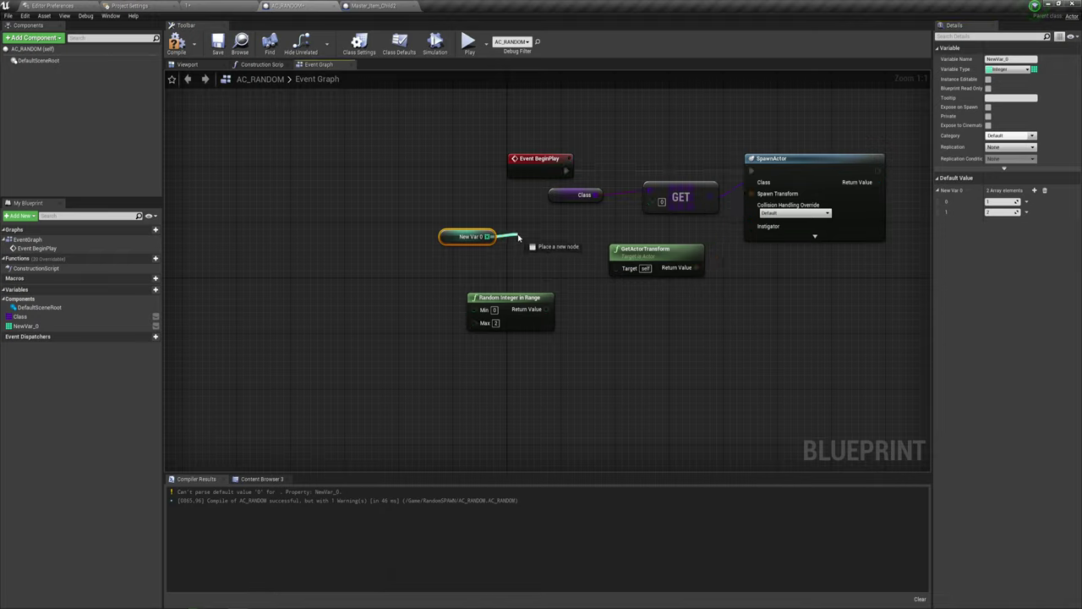
type("get")
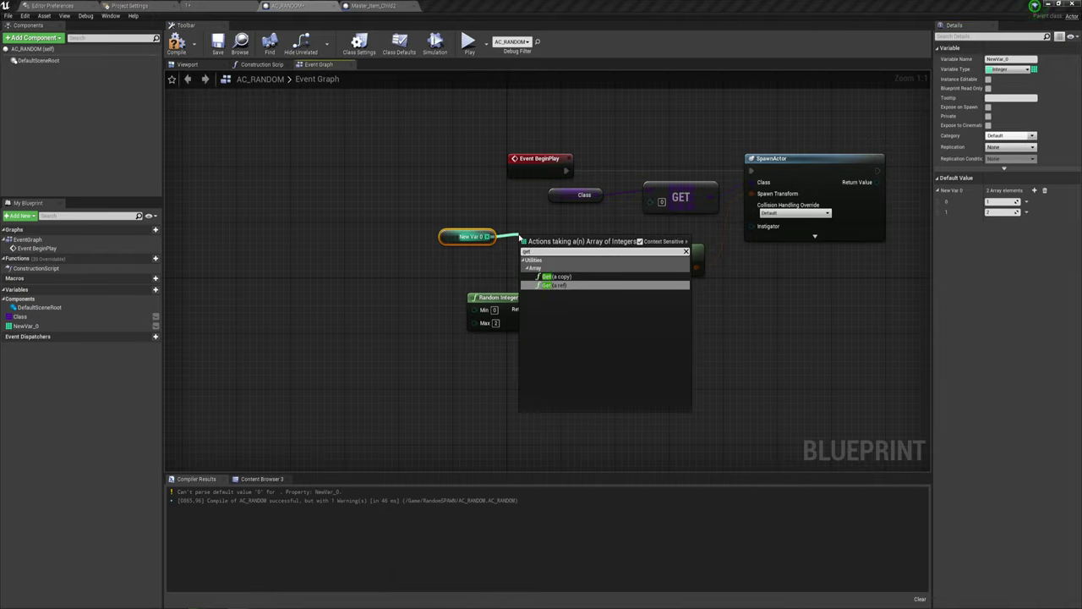
left_click(556, 277)
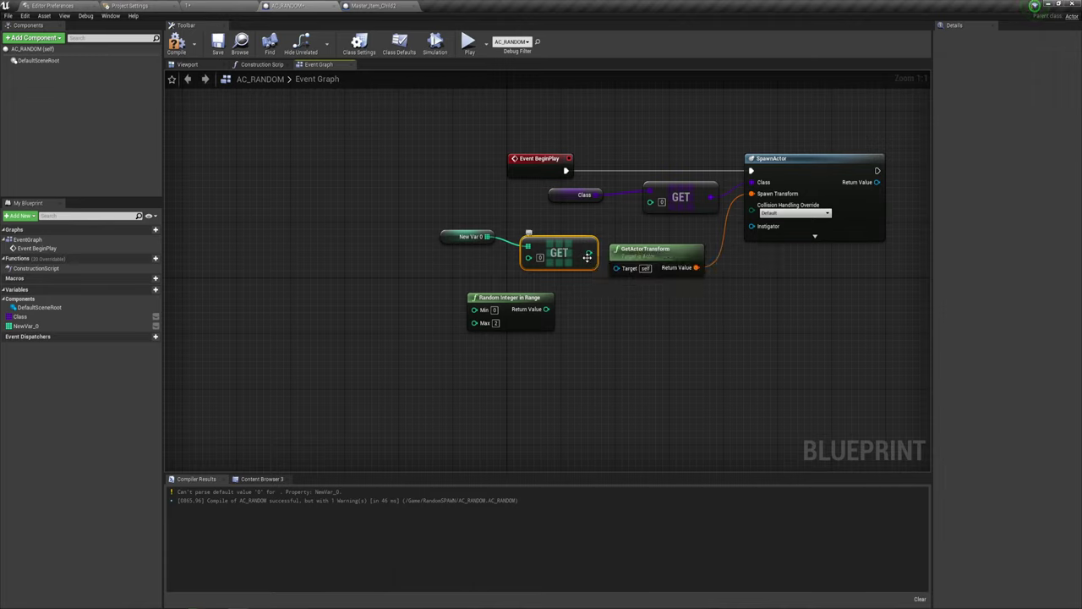
left_click_drag(592, 249, 649, 207)
left_click_drag(556, 238, 560, 225)
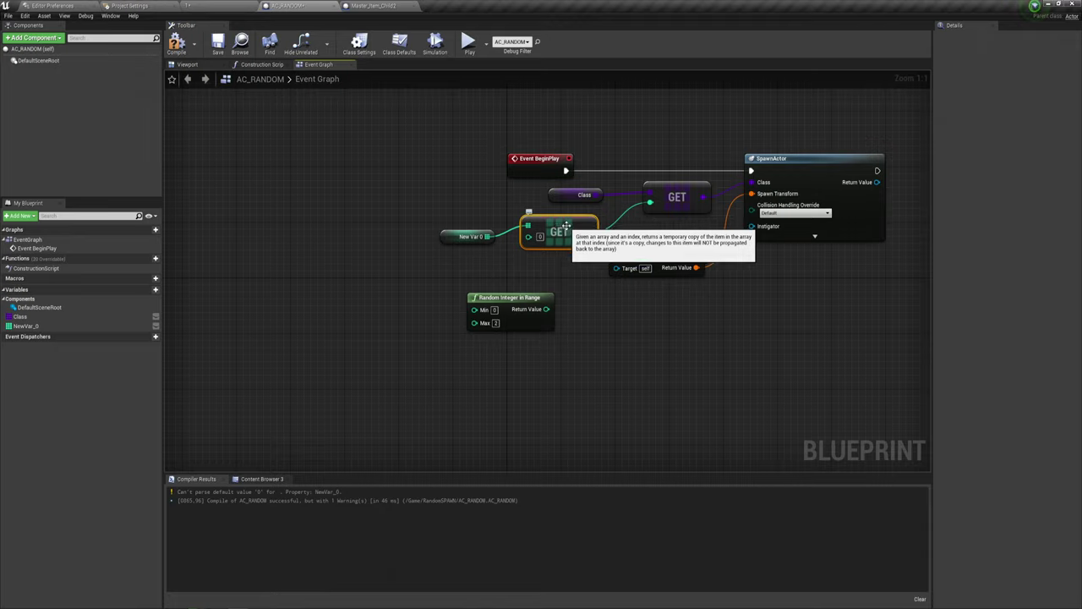
key("Delete")
Step: Feed GET's index with a Random Array Item node drawn from New Var 0
mouse_move(488, 236)
left_mouse_down()
mouse_move(527, 234)
mouse_move(516, 228)
left_mouse_up()
type("rand")
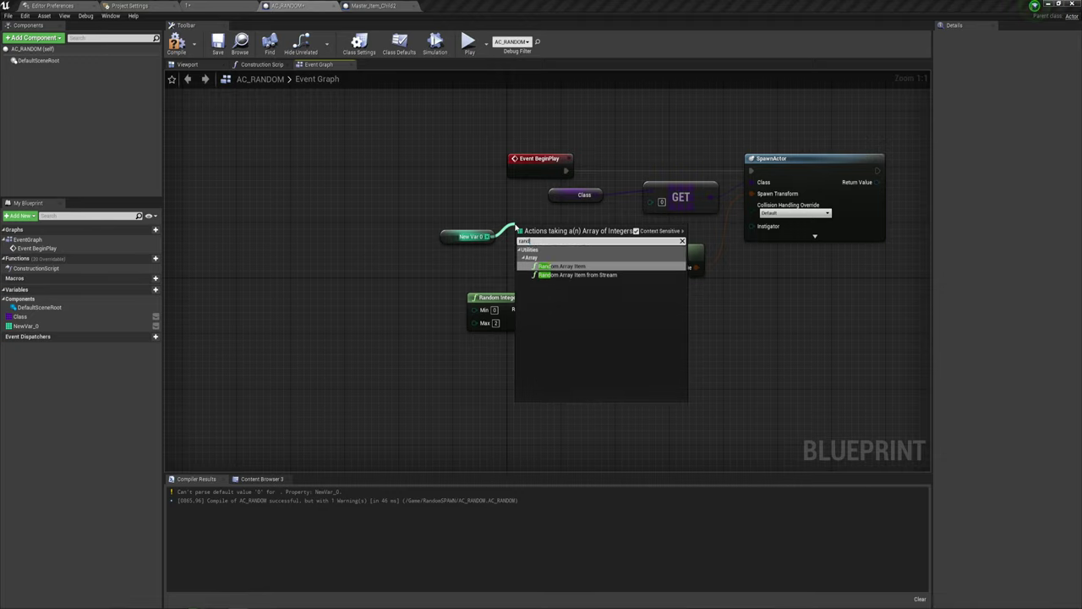
left_click(569, 267)
left_click_drag(597, 234, 649, 201)
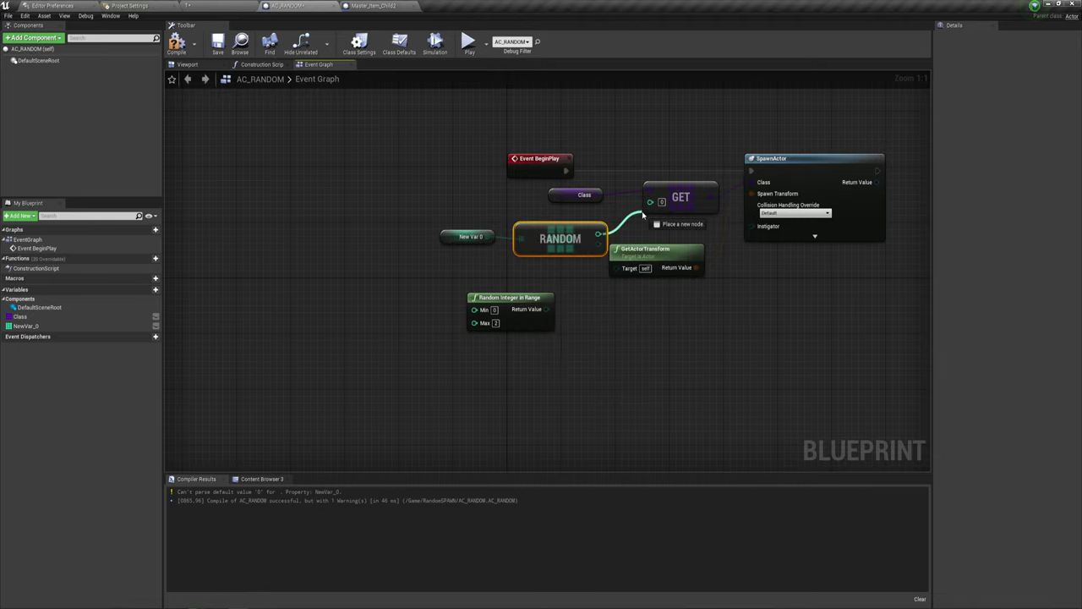
left_click_drag(560, 238, 559, 231)
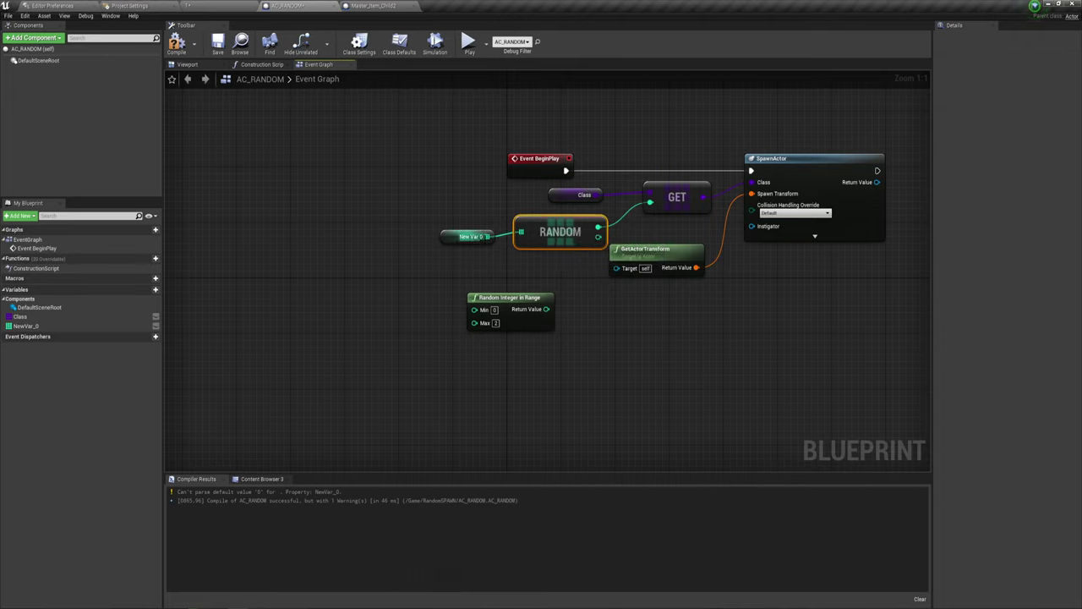
left_click_drag(407, 213, 506, 263)
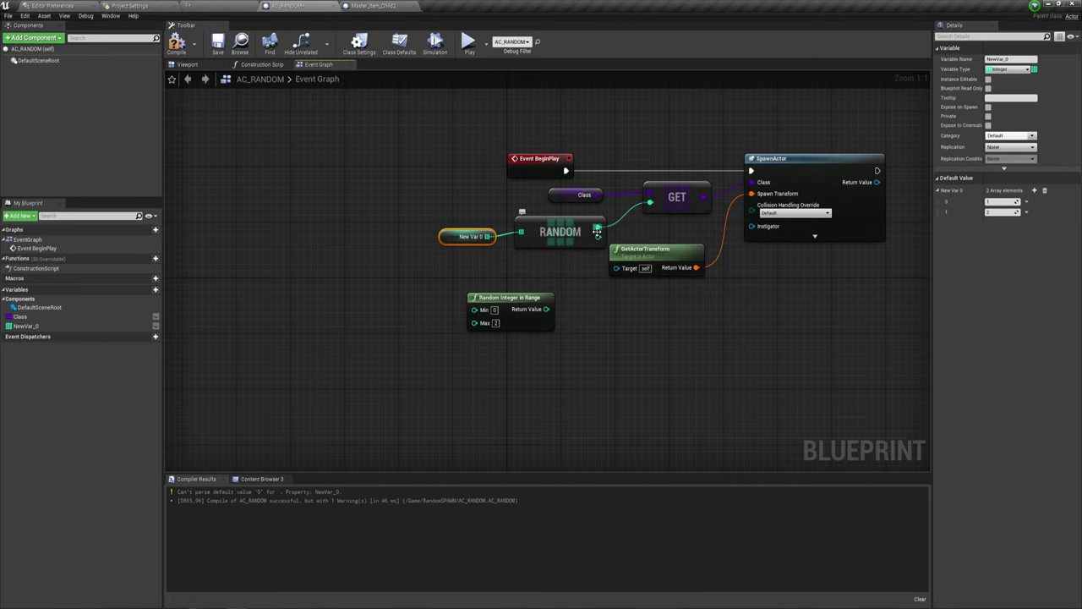
Step: Paste a GetActorTransform node, check New Var 0's default values, and compile AC_RANDOM
right_click_drag(569, 275, 507, 266)
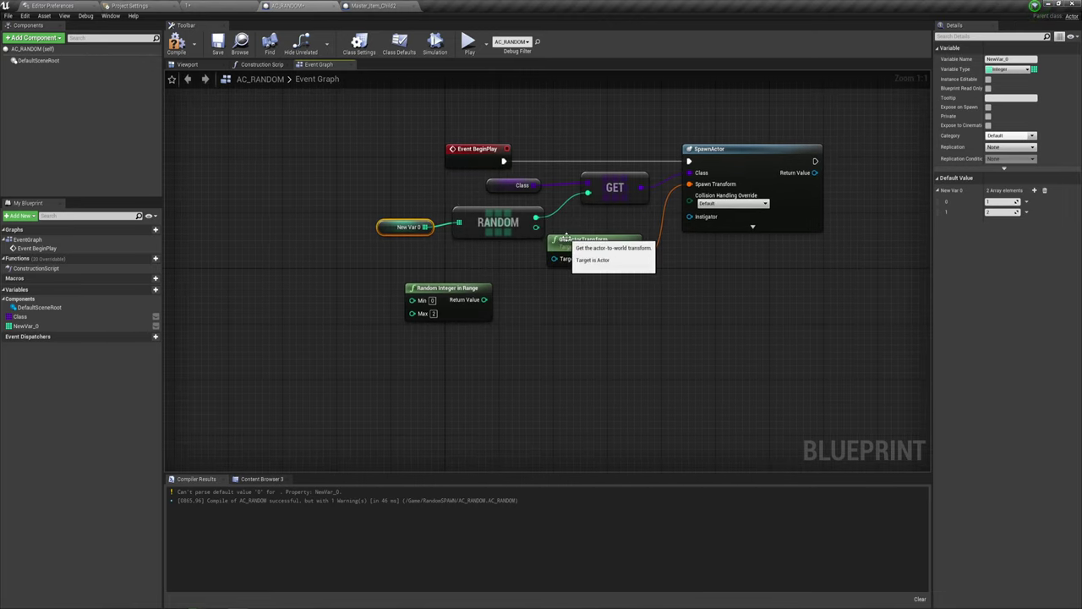
key("ctrl+v")
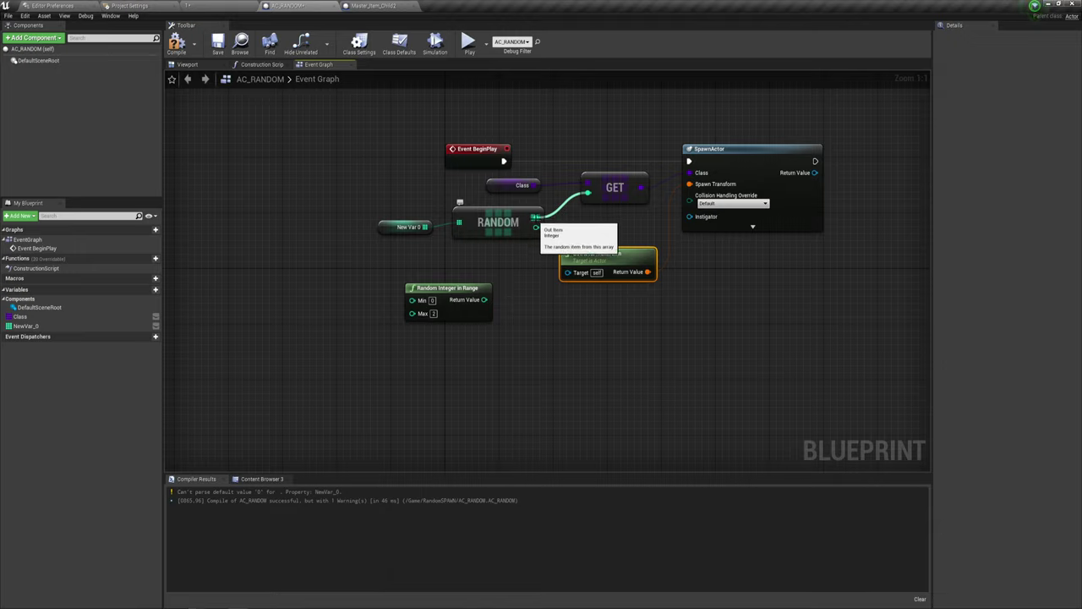
left_click(409, 228)
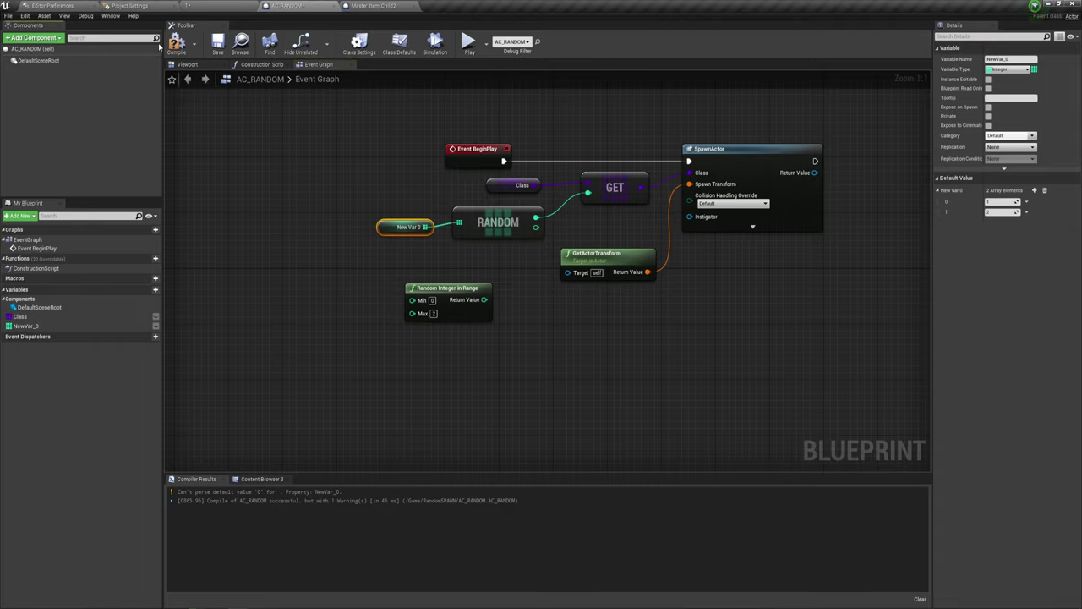
left_click(176, 42)
Step: Play-test the level four times, running the character forward to spot the spawned item
left_click(468, 42)
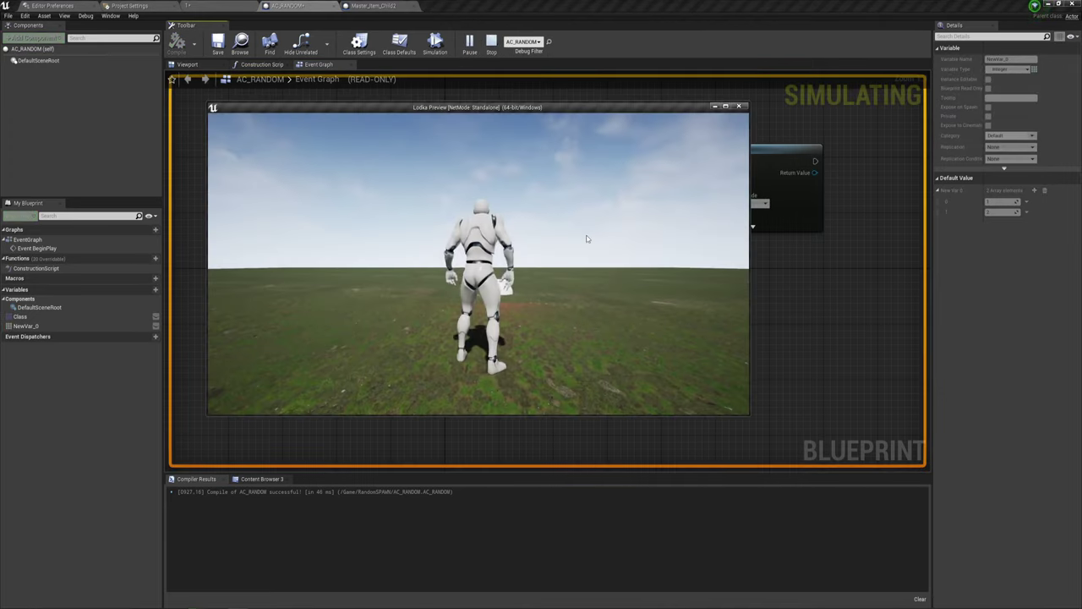
key("w")
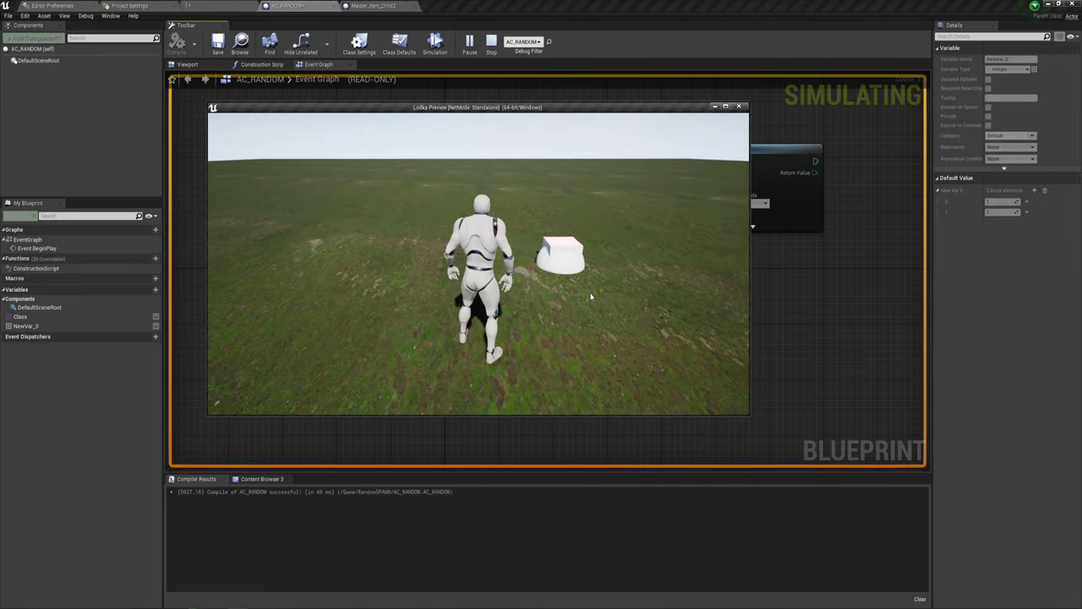
key("Escape")
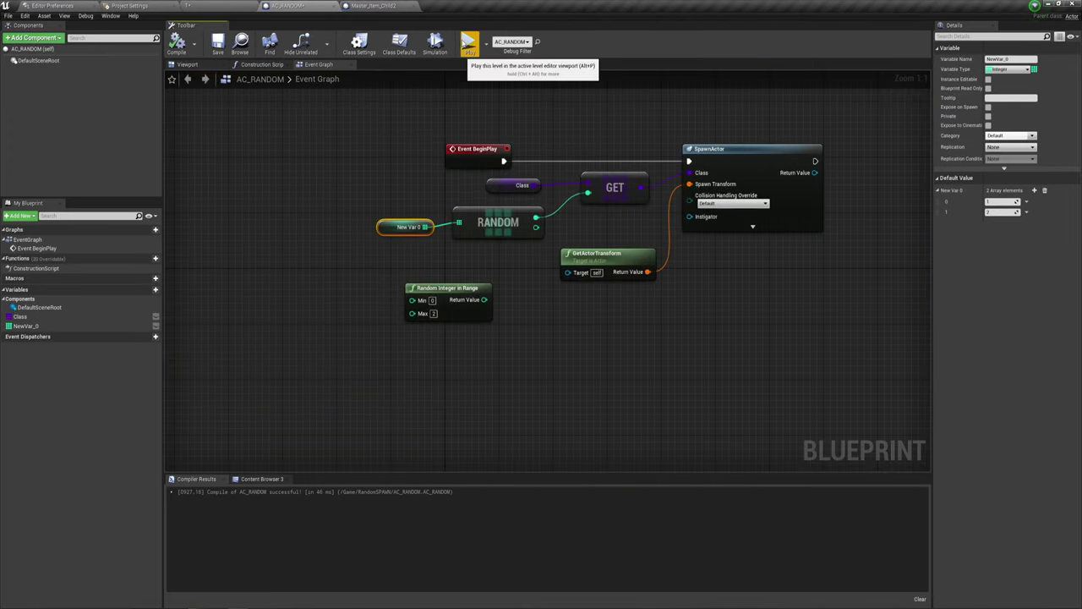
left_click(470, 48)
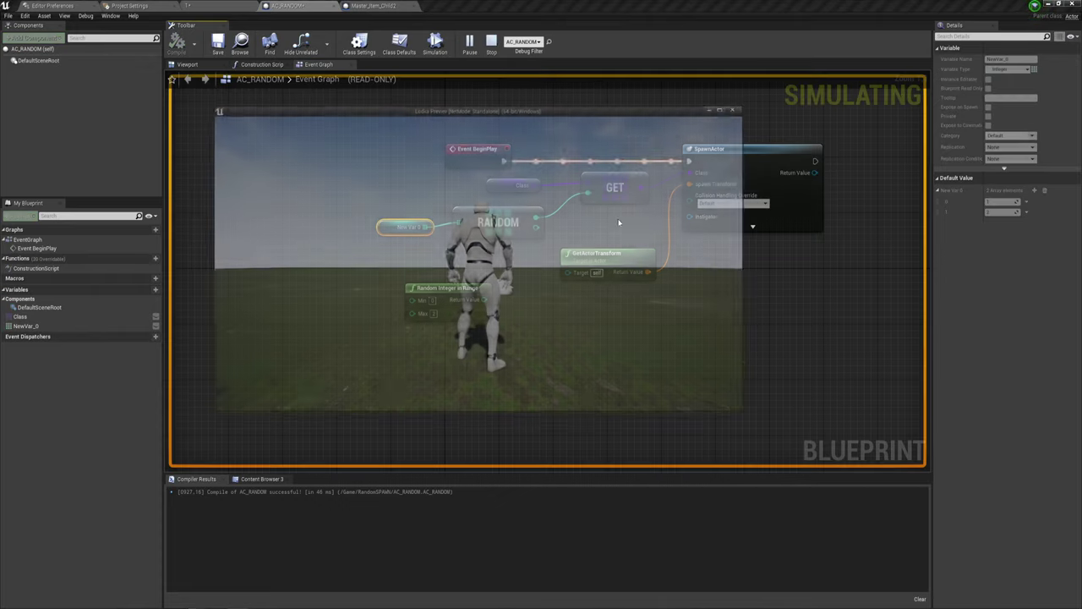
key("w")
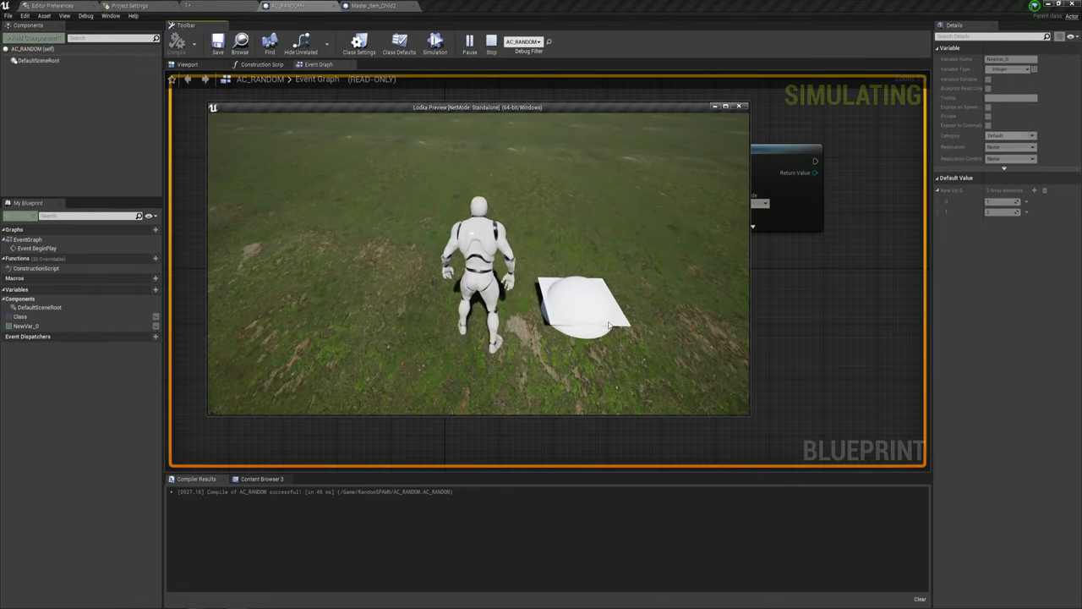
key("Escape")
left_click(468, 42)
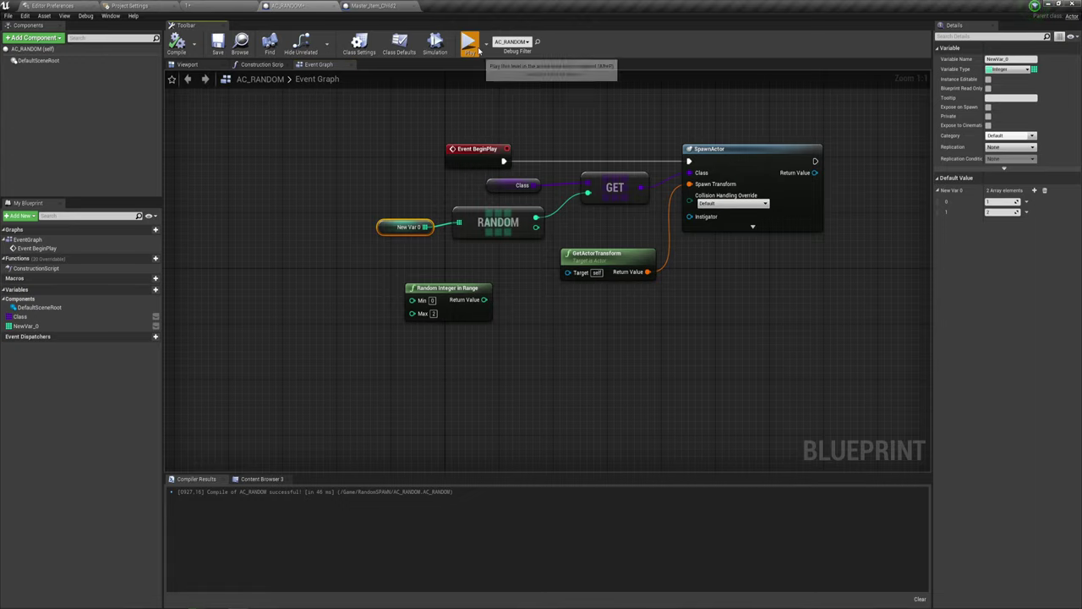
key("w")
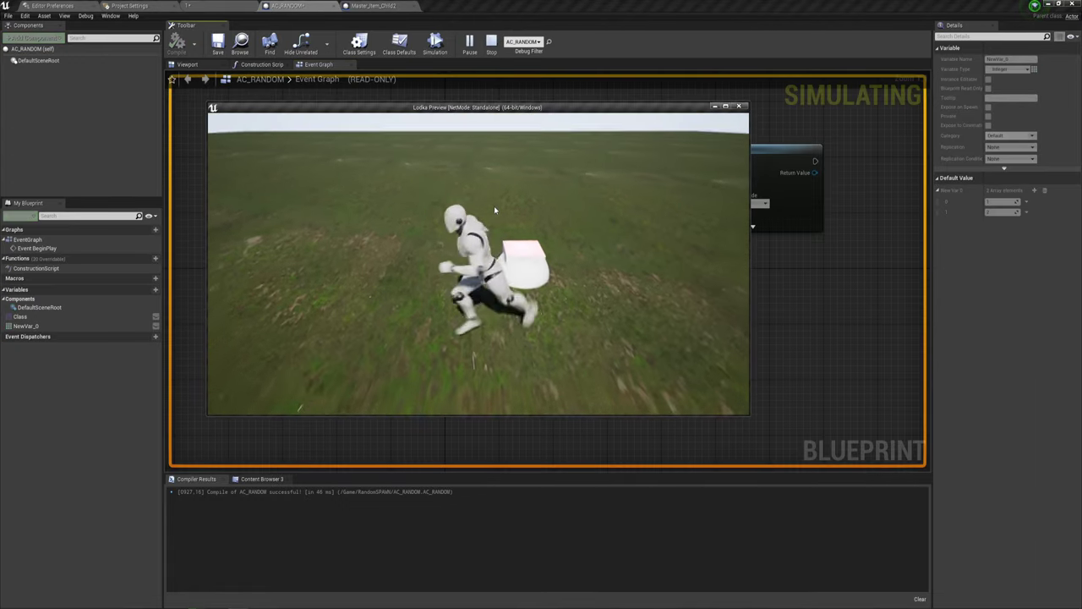
key("Escape")
left_click(468, 42)
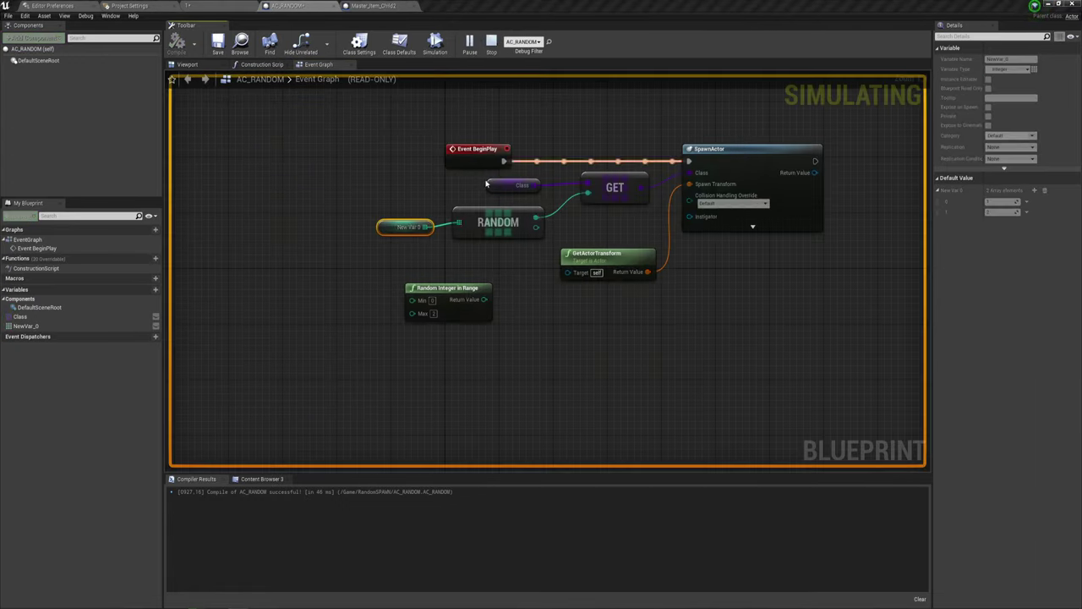
key("w")
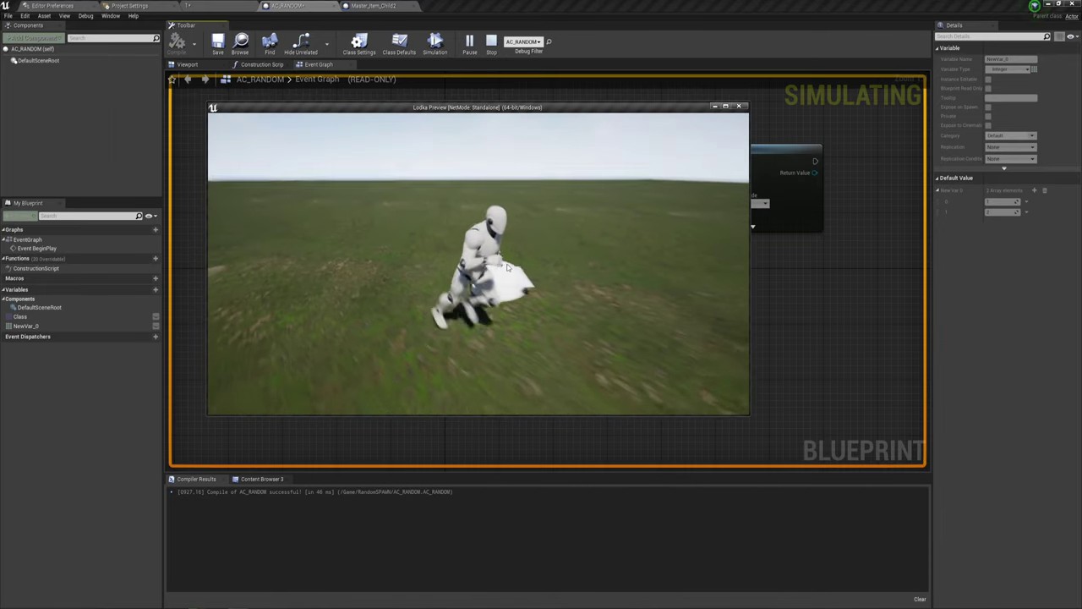
key("Escape")
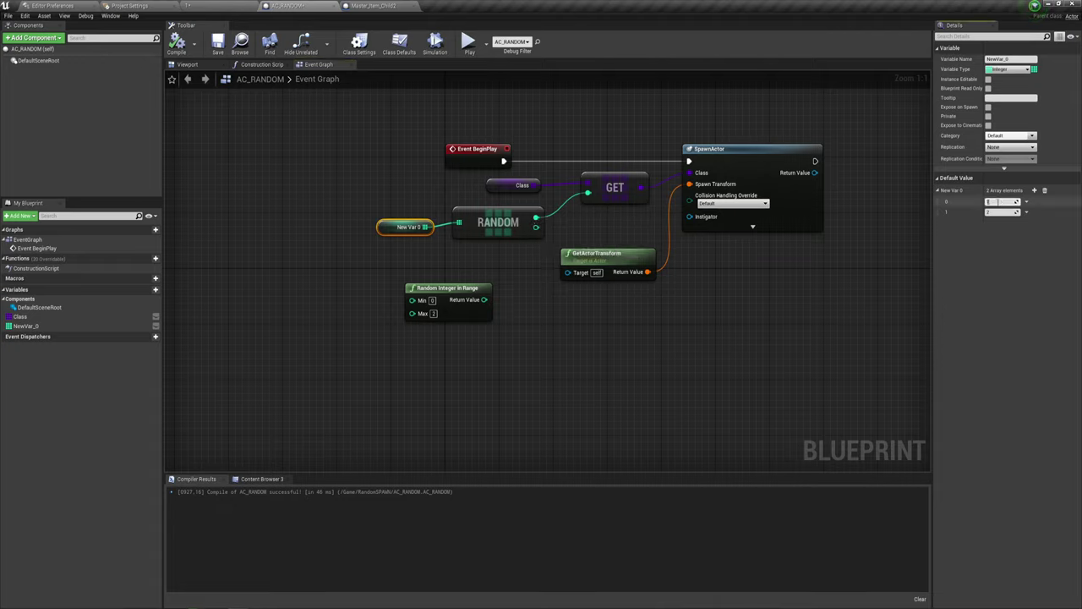
Step: Edit array element 0's value, then play-test the level twice more
left_click(996, 201)
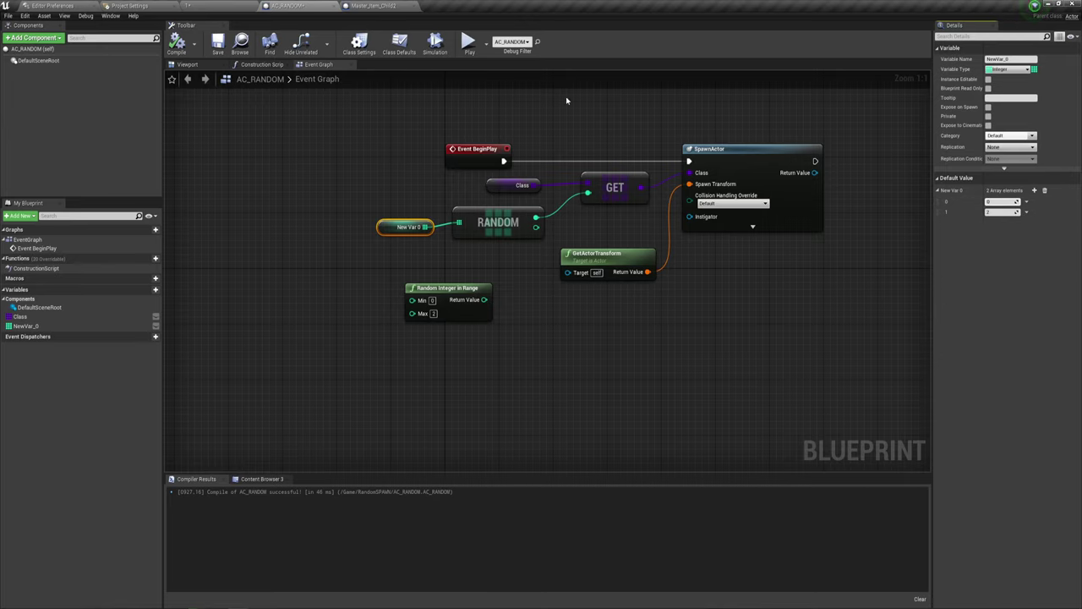
left_click(468, 42)
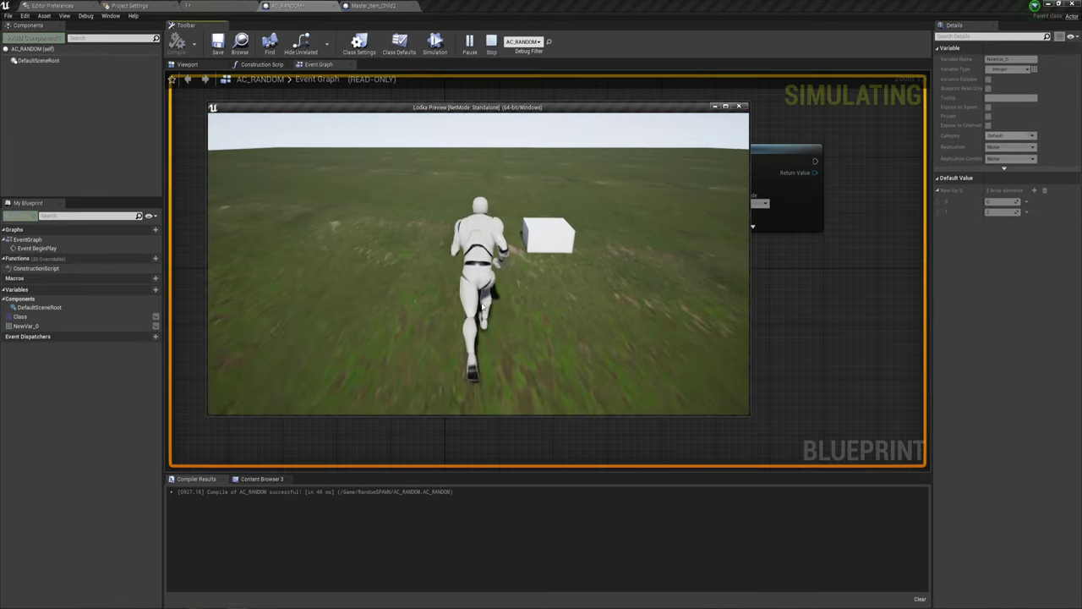
key("Escape")
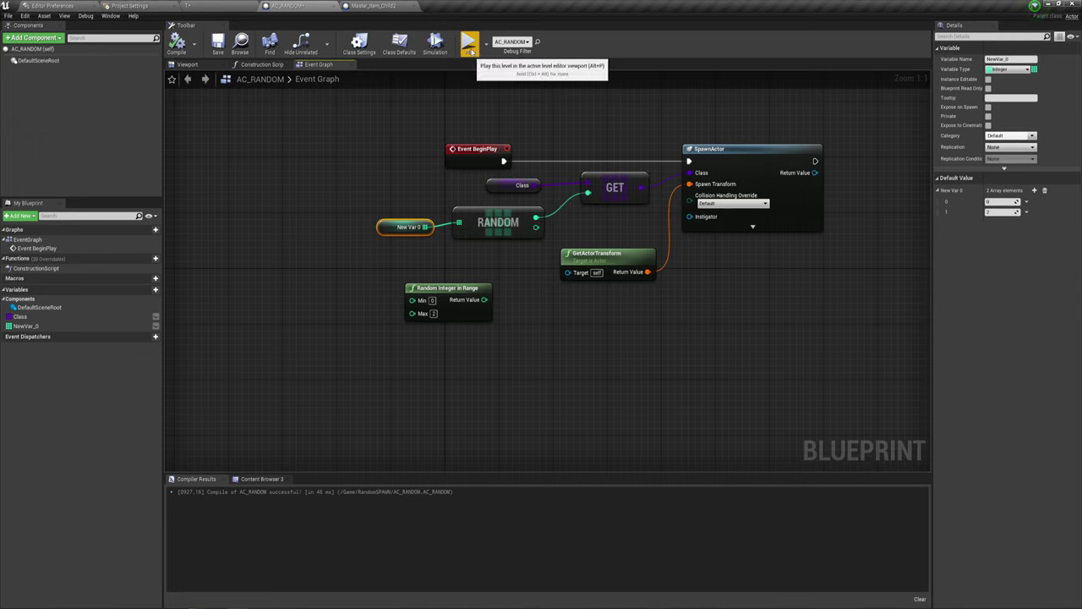
left_click(469, 44)
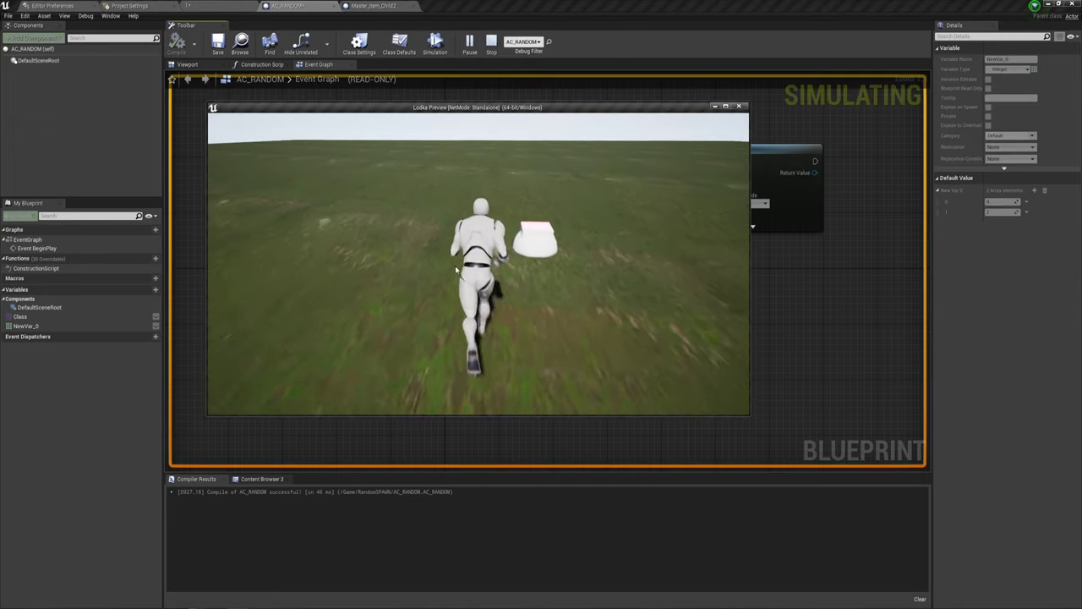
key("Escape")
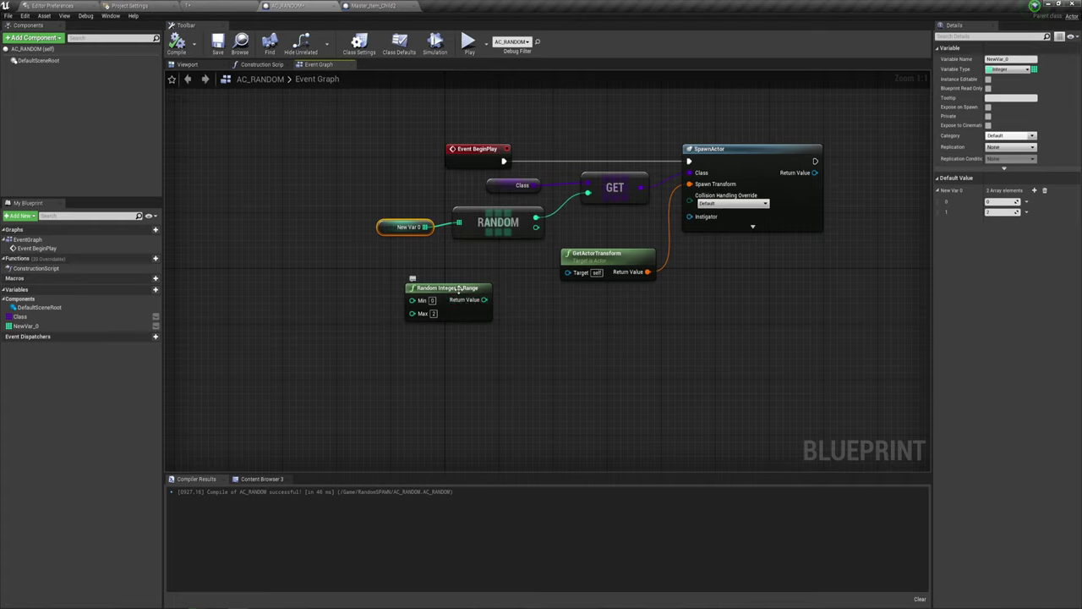
Step: Rearrange Random Integer in Range beside RANDOM and GetActorTransform below the other nodes
left_click_drag(431, 288, 463, 246)
right_click_drag(531, 318, 526, 334)
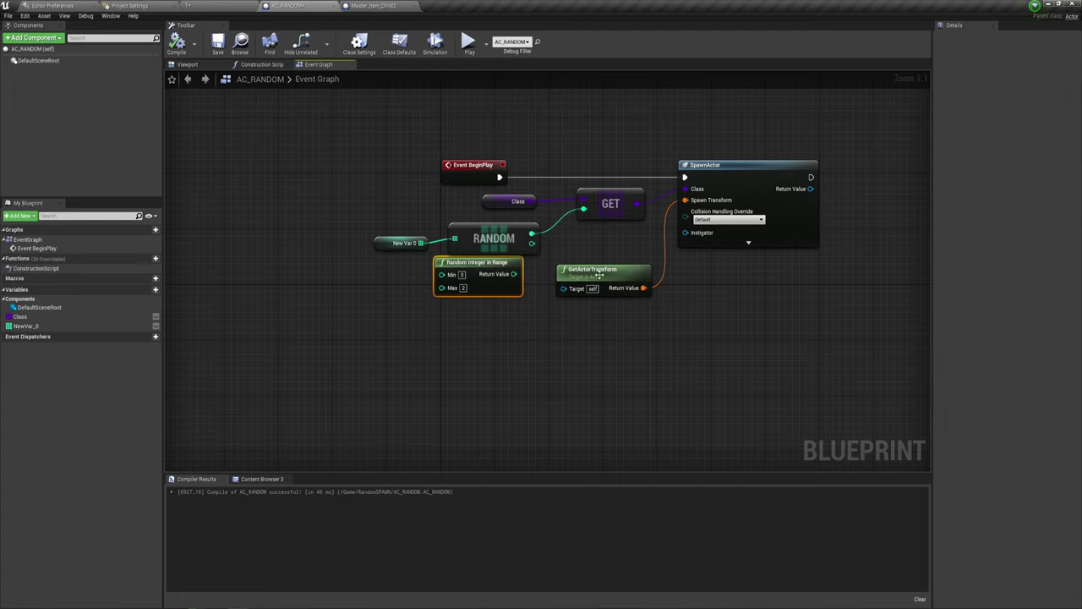
left_click_drag(596, 268, 581, 317)
left_click(512, 319)
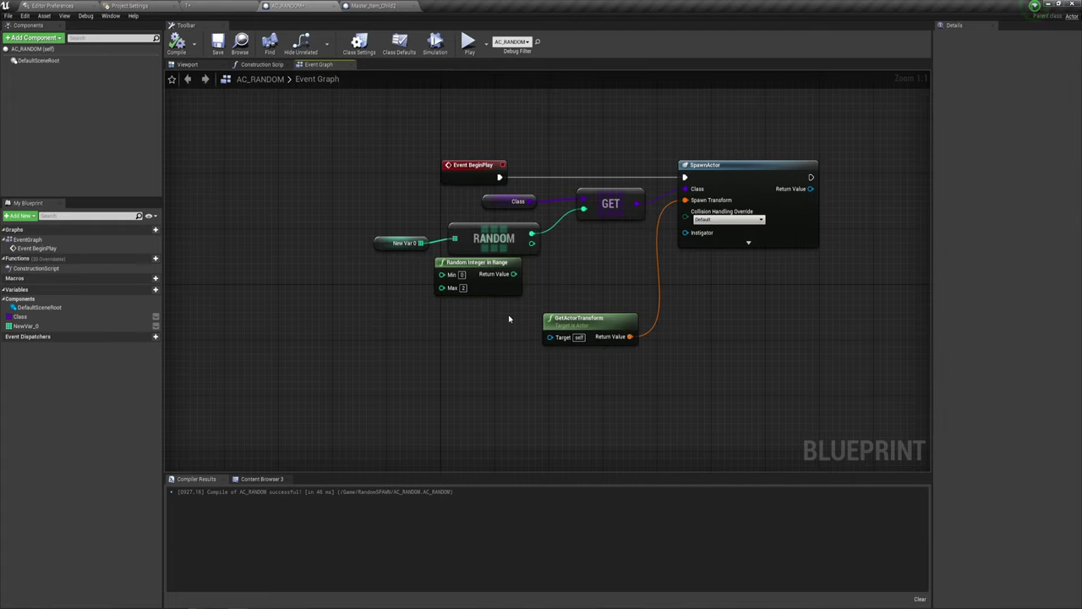
right_click_drag(554, 314, 448, 330)
left_click_drag(385, 277, 403, 277)
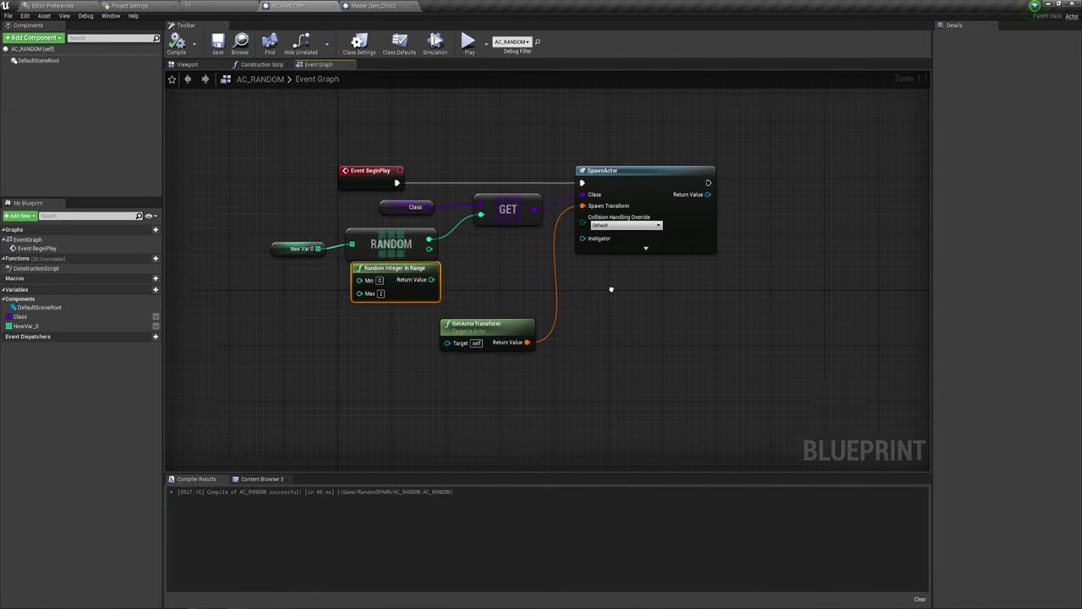
right_click_drag(602, 279, 643, 203)
left_click_drag(543, 254, 568, 240)
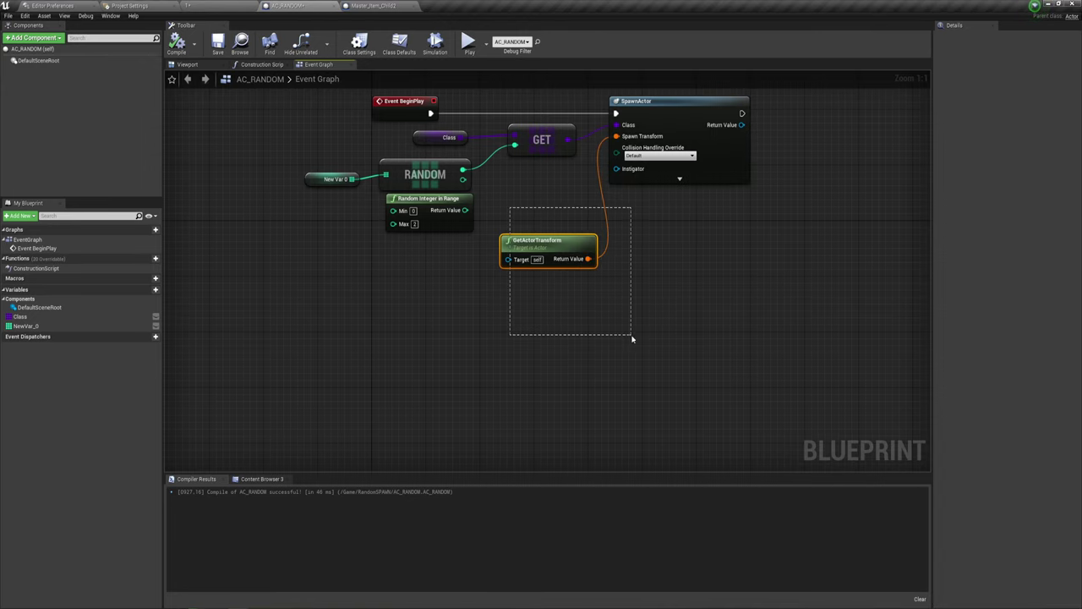
left_click_drag(510, 206, 584, 304)
left_click(583, 304)
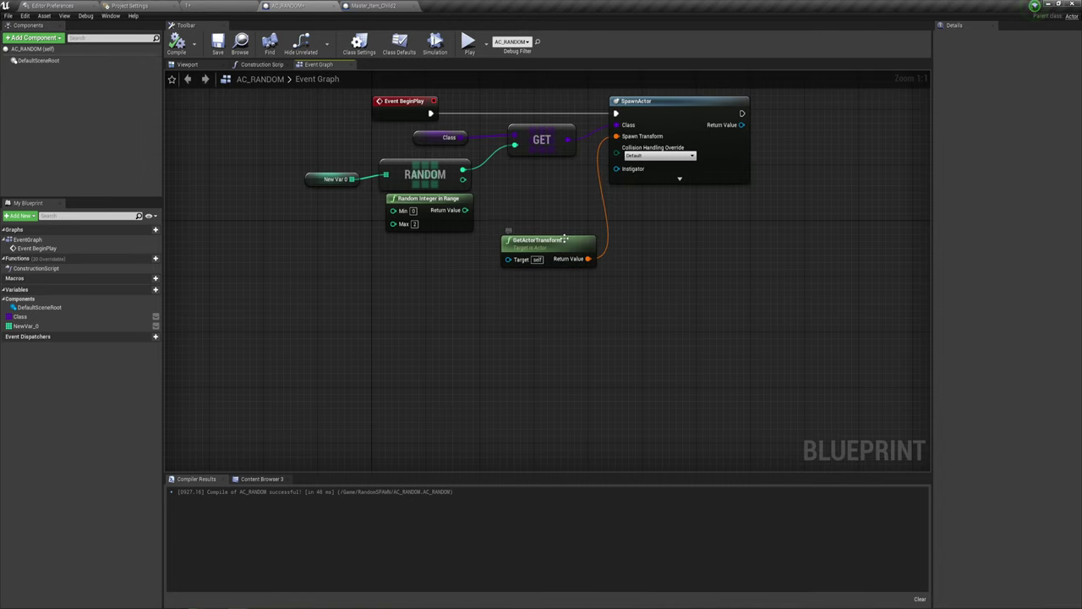
Step: Close the Master_Item_Child2 tab and select the GetActorTransform node in AC_RANDOM
left_click(222, 5)
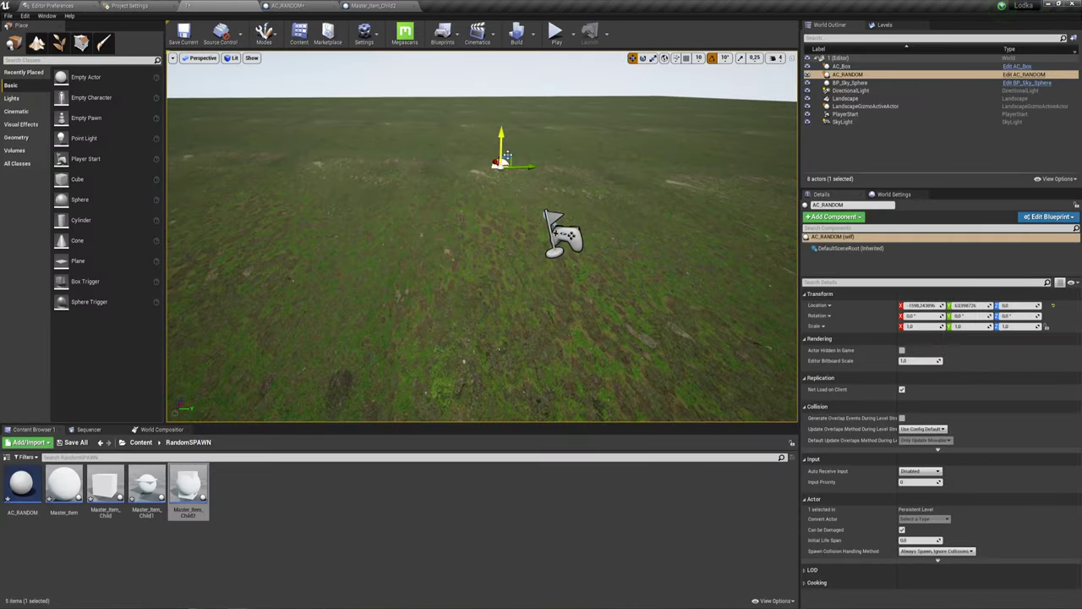
key("ctrl+Tab")
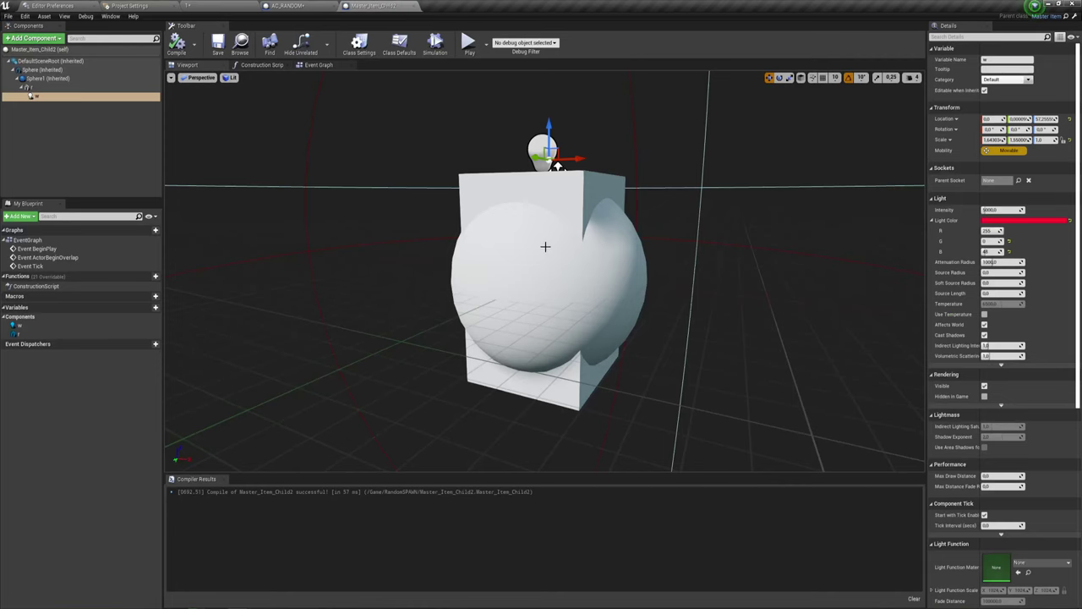
left_click(415, 6)
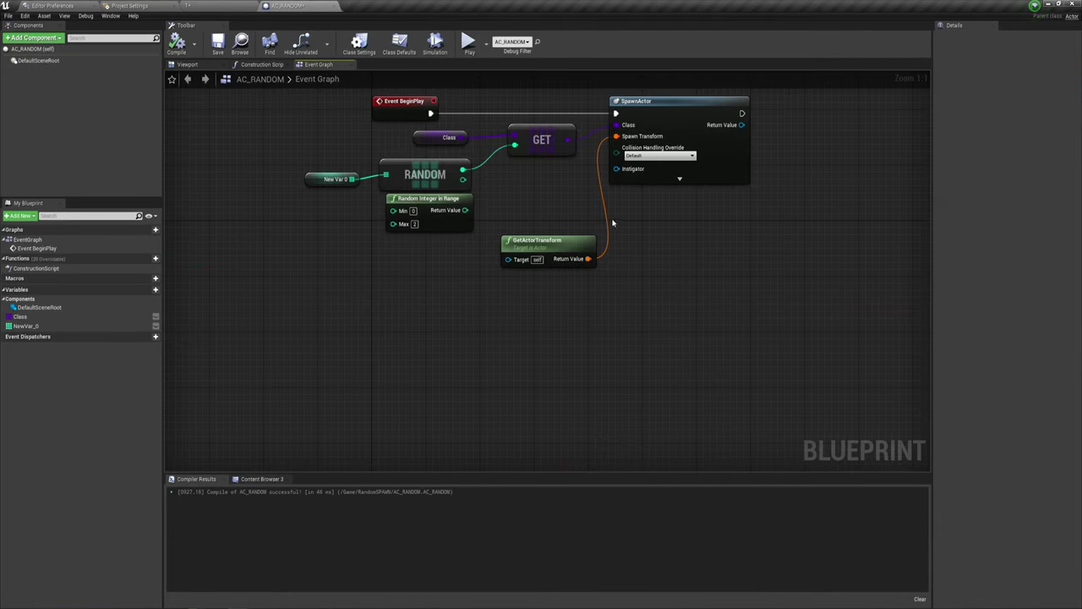
left_click_drag(507, 189, 574, 314)
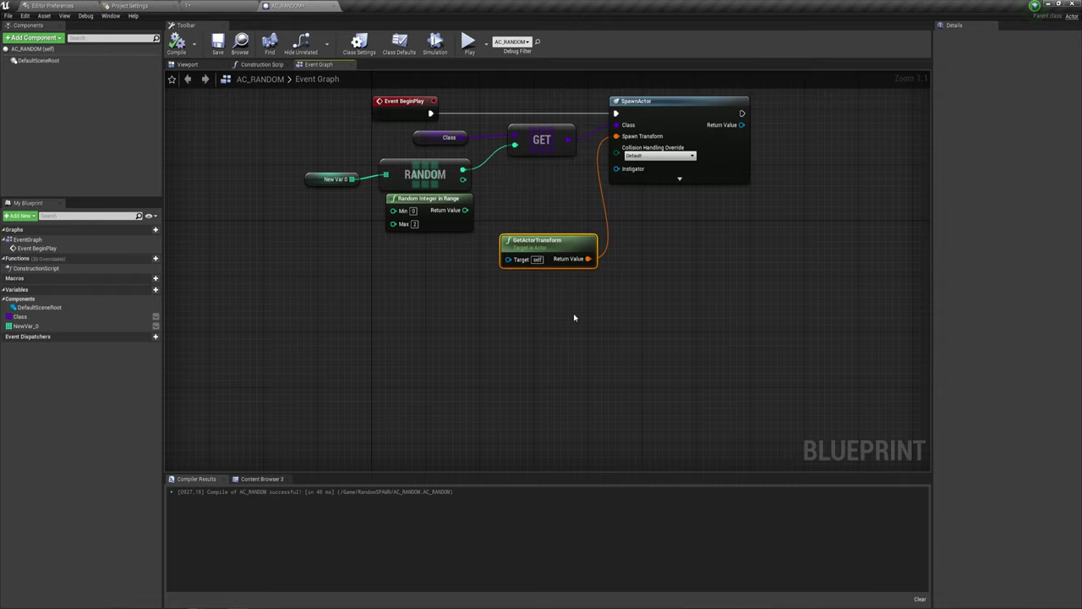
Step: Delete GetActorTransform, then delete and restore the Random Integer in Range node with undo
key("Delete")
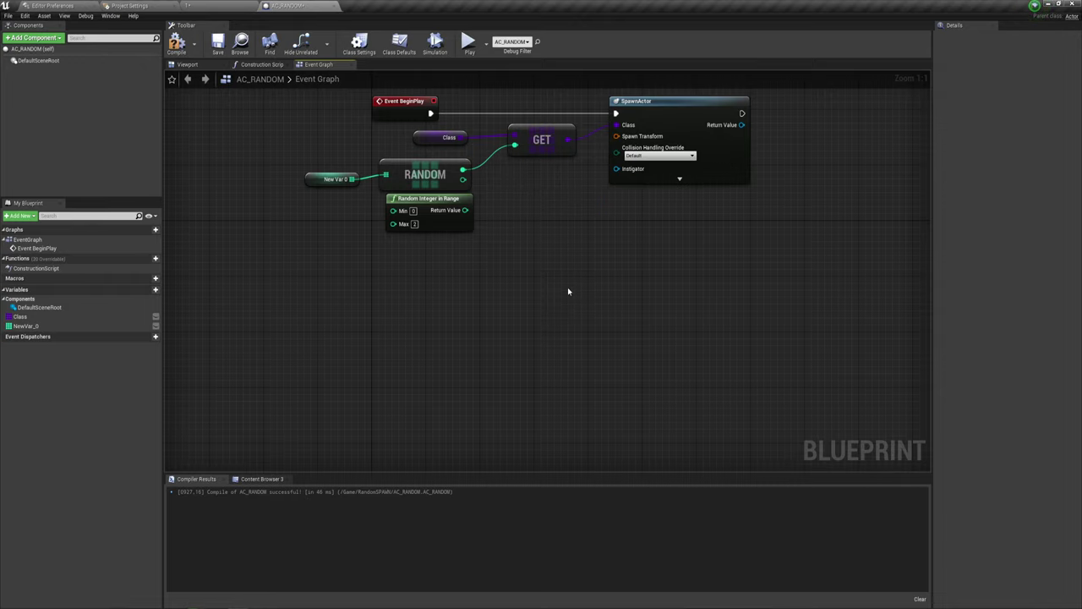
right_click_drag(568, 290, 590, 277)
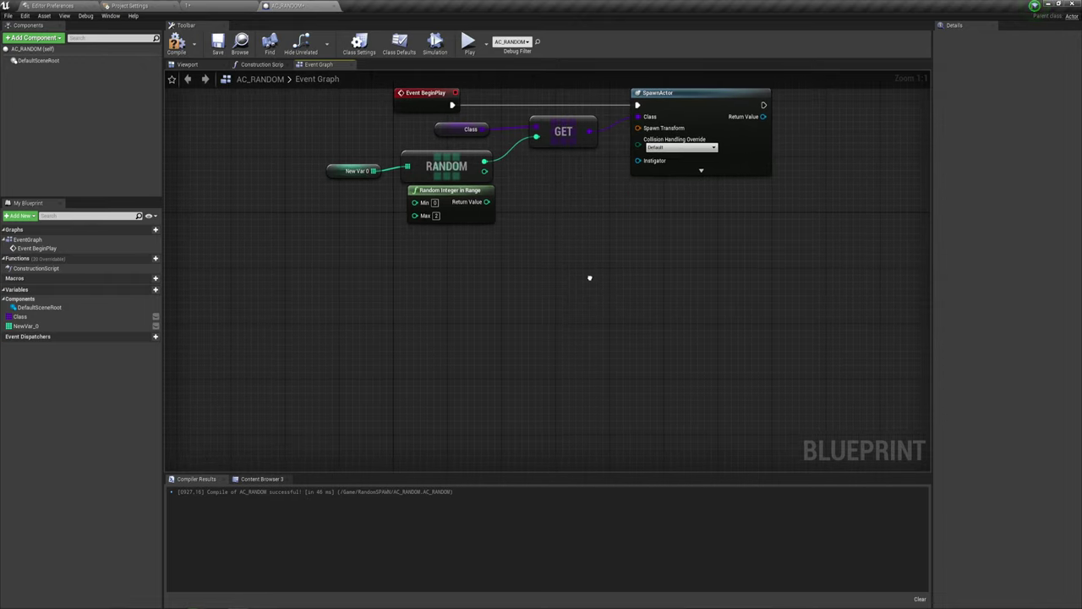
left_click(445, 205)
key("Delete")
right_click_drag(508, 249, 513, 259)
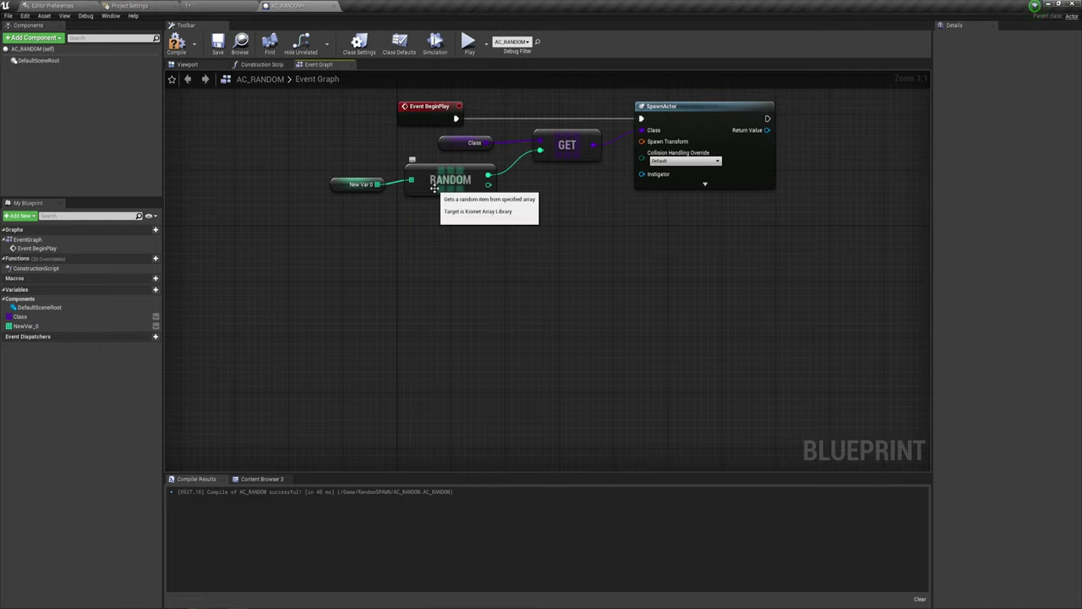
key("ctrl+z")
Step: Move RANDOM and New Var 0 up and left, clear of Random Integer in Range
left_click_drag(490, 215, 540, 150)
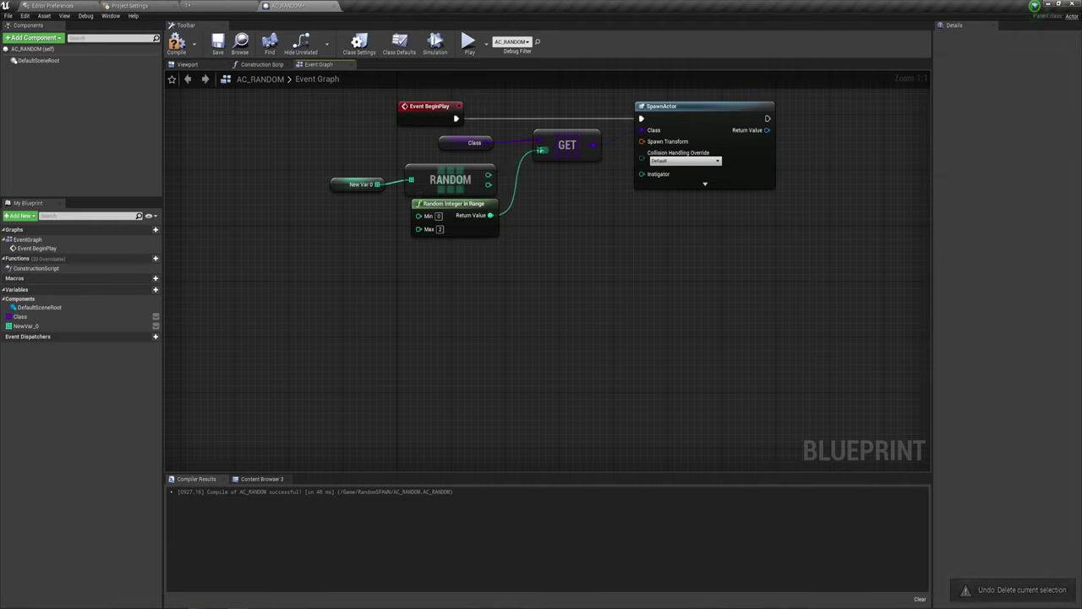
left_click(453, 171)
left_click(355, 184, "shift")
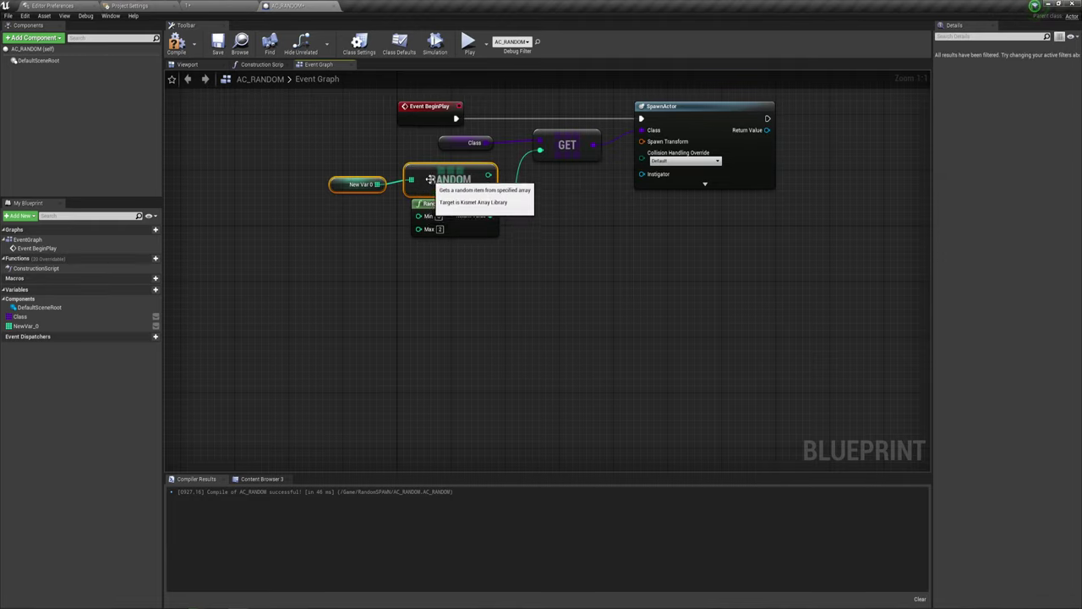
left_click_drag(436, 181, 388, 174)
left_click(457, 196)
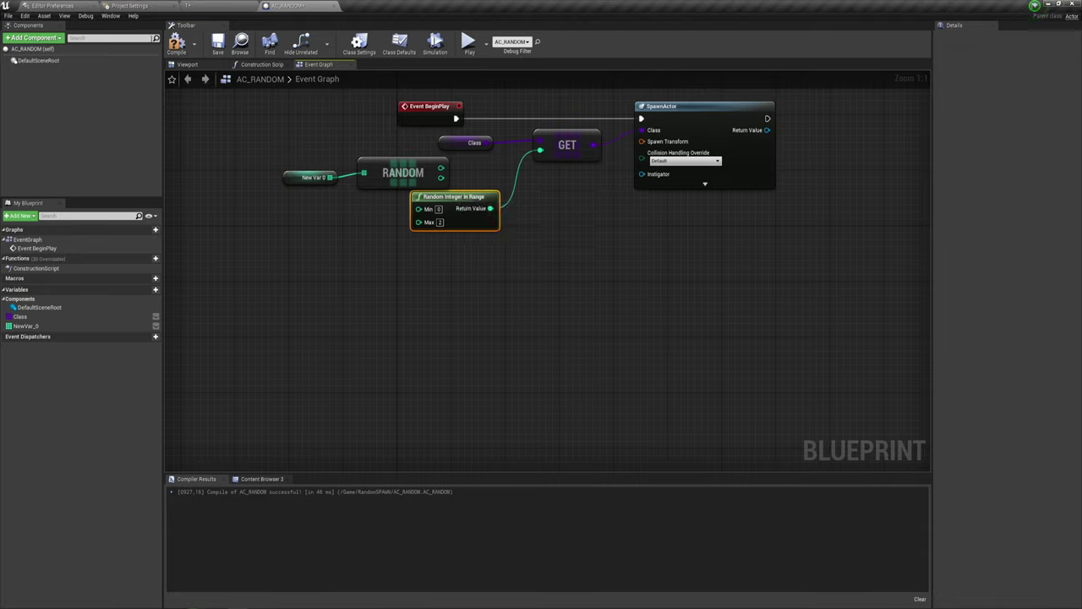
left_click(41, 62)
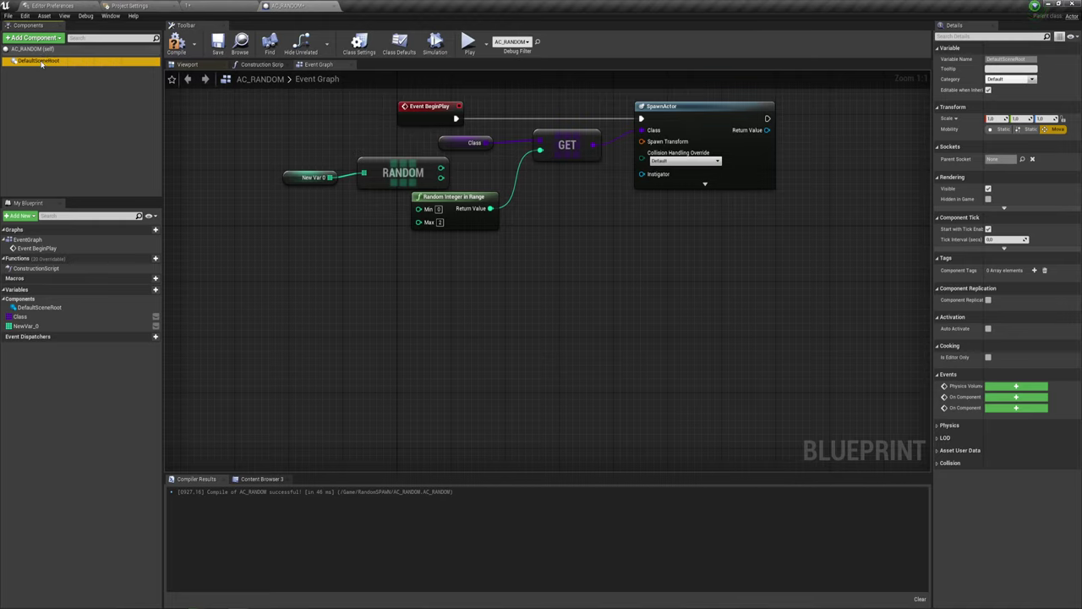
Step: Add a Box Collision component named Box and raise it about 37 units on Z above the sphere
left_click(34, 37)
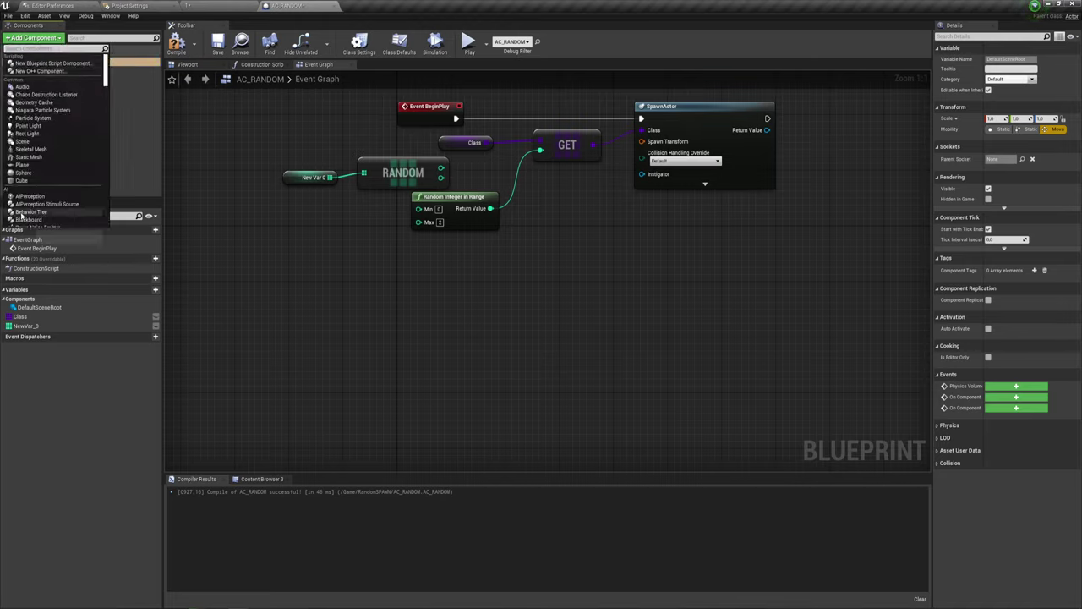
scroll(30, 186, "down", 5)
scroll(41, 153, "down", 3)
scroll(38, 127, "down", 5)
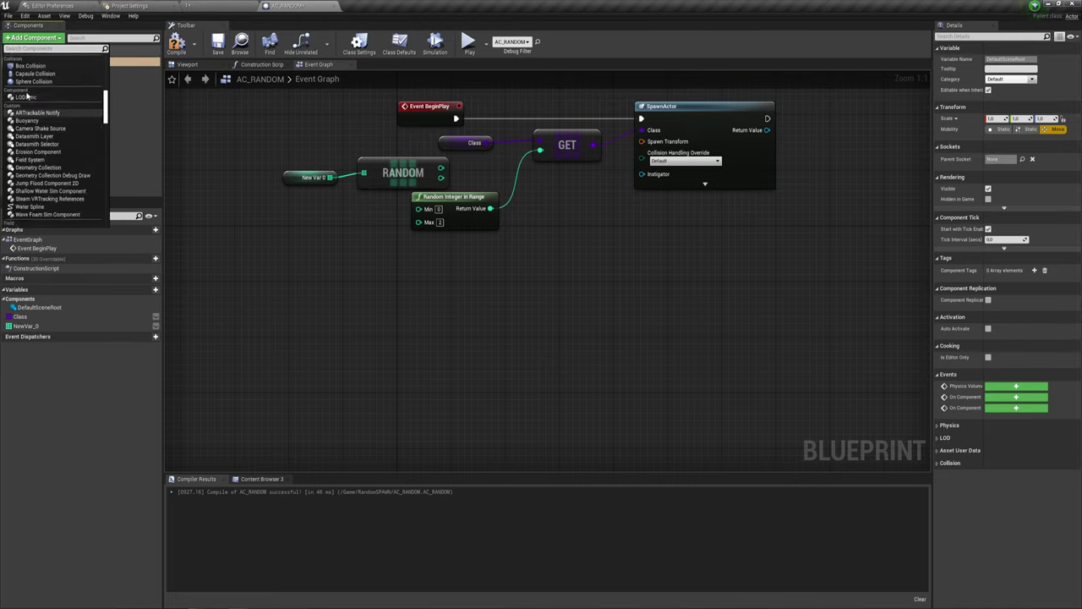
left_click(38, 66)
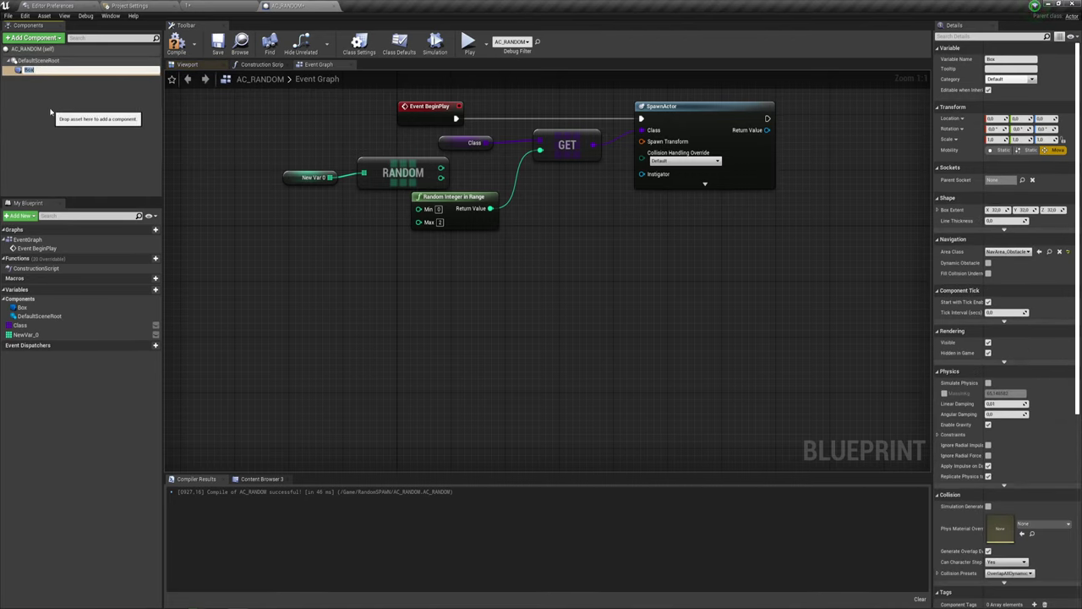
key("Return")
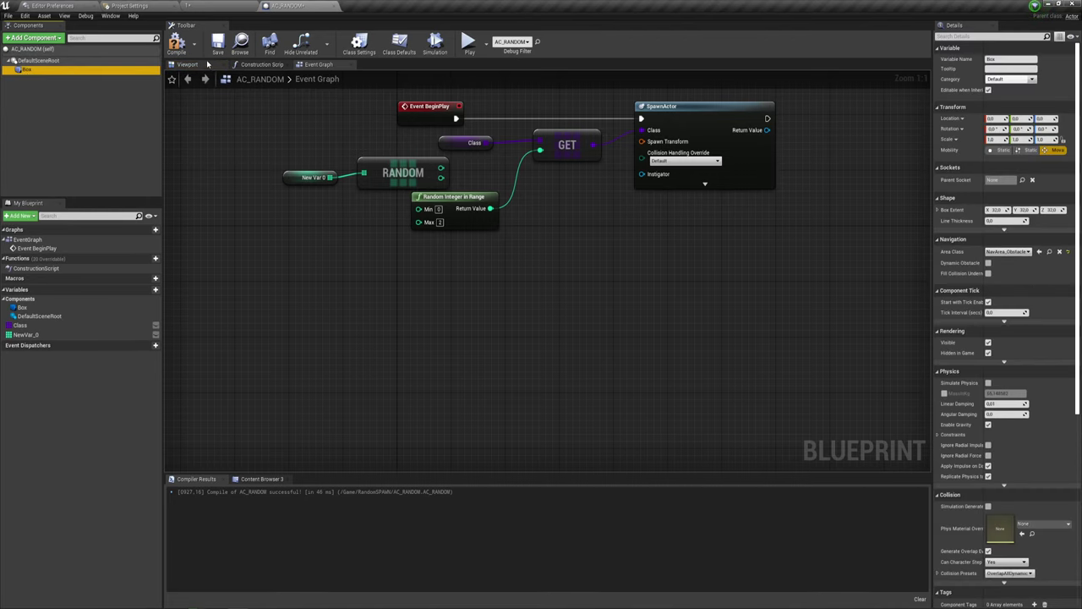
left_click(203, 64)
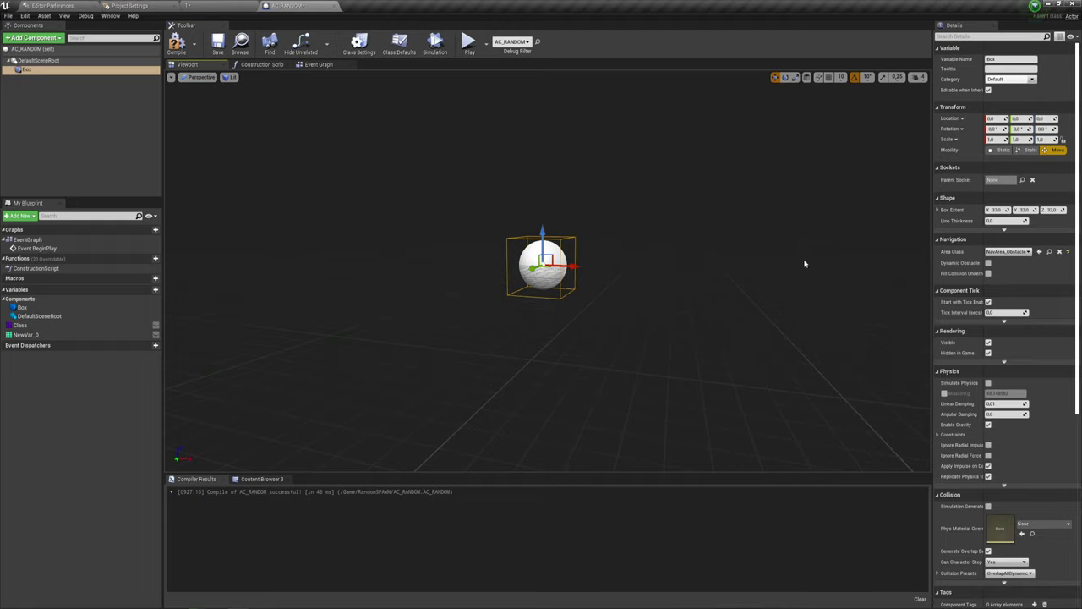
left_click_drag(544, 231, 544, 199)
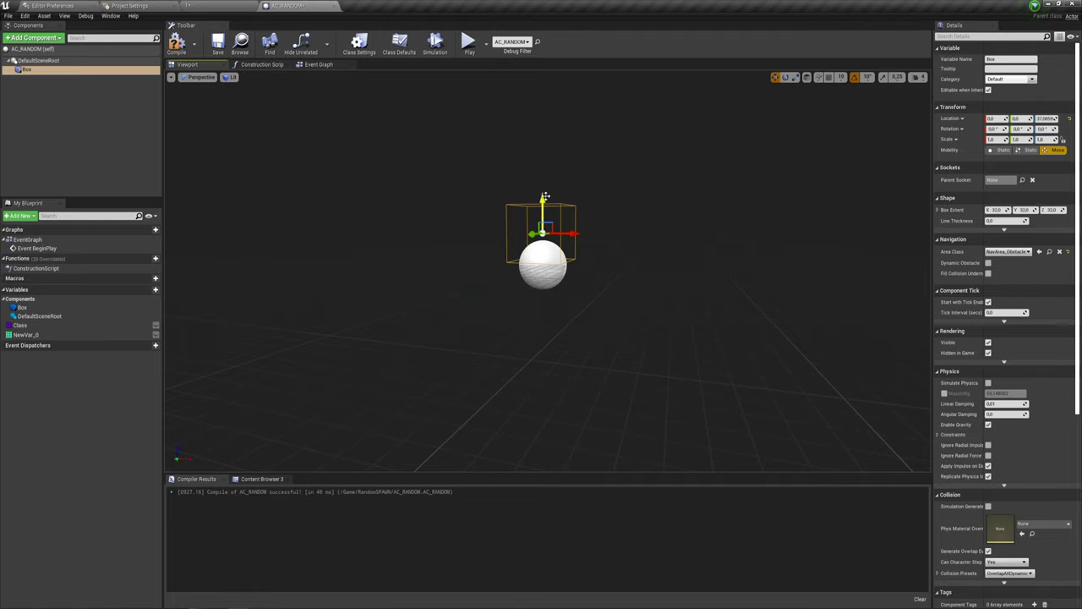
left_click(319, 64)
Step: Wire a Box reference into a new GetWorldLocation node, then search Box actions for 'get sca'
right_click_drag(549, 241, 549, 176)
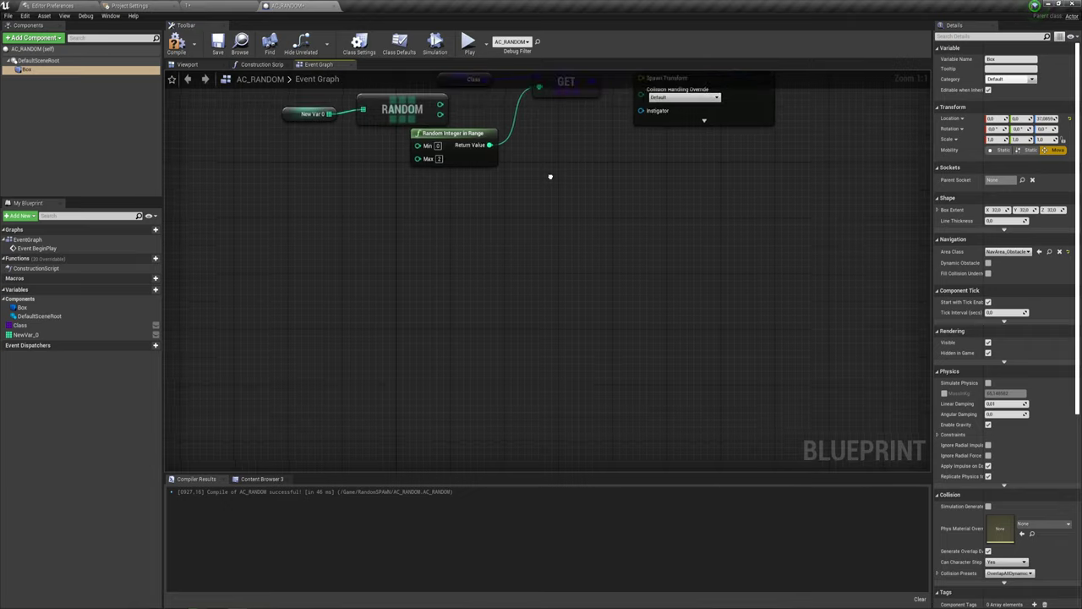
left_click_drag(26, 70, 356, 237)
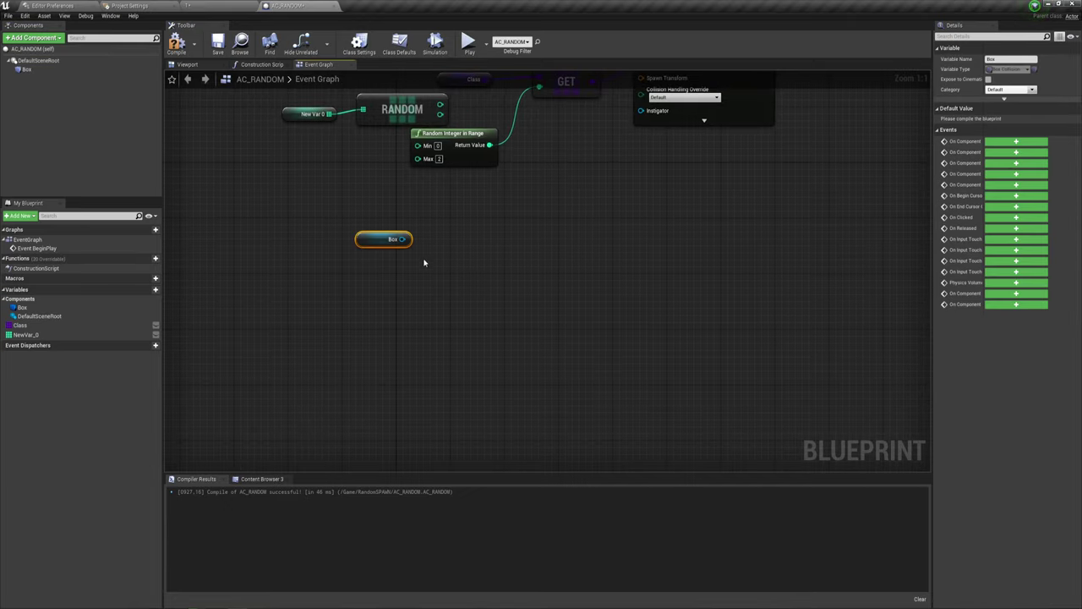
left_click_drag(404, 239, 445, 209)
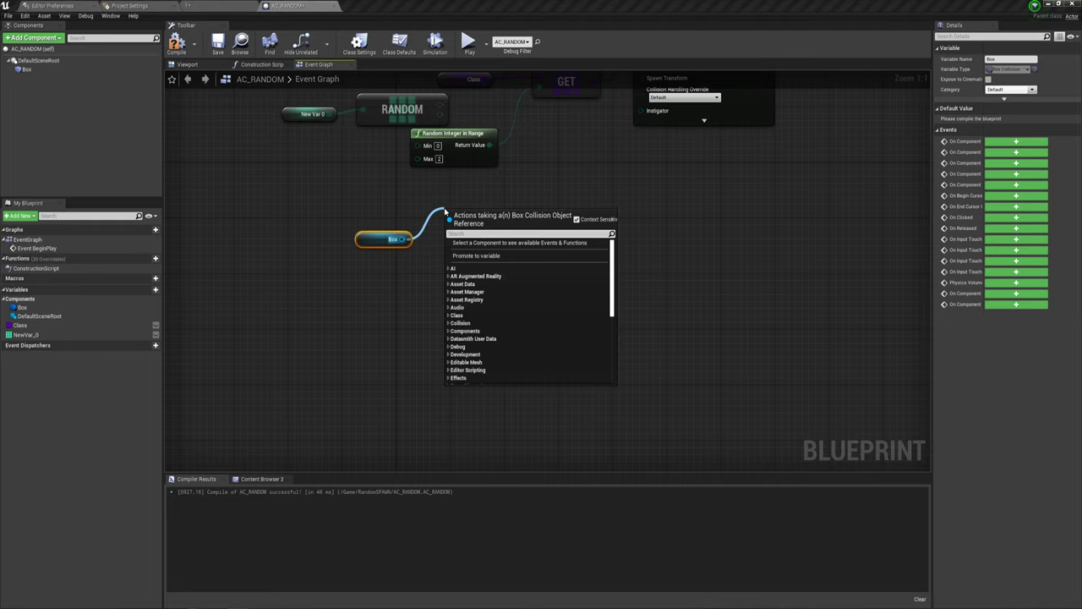
type("Get")
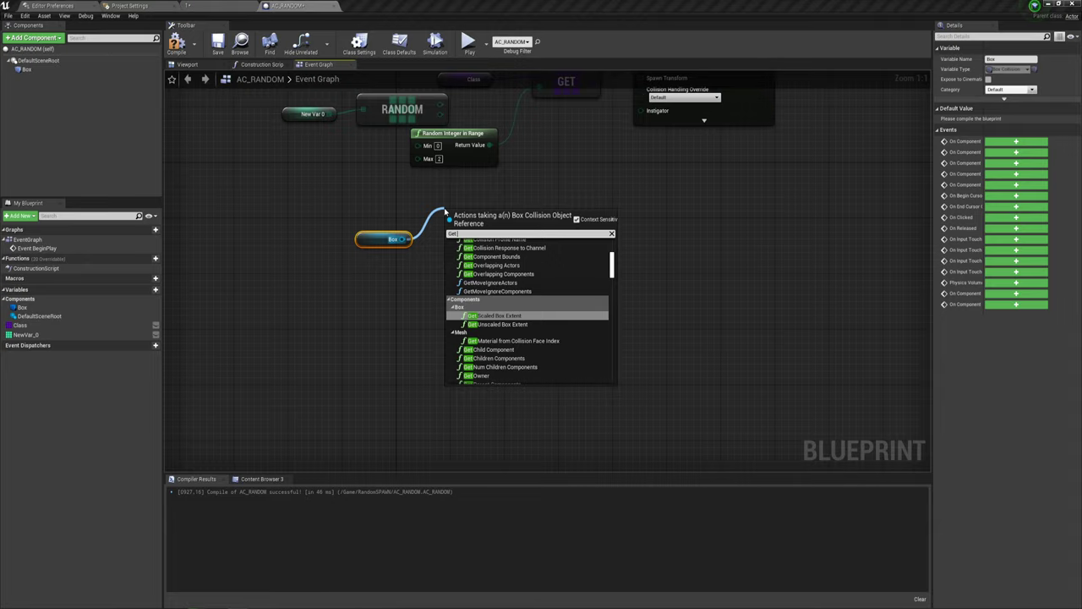
type(" w")
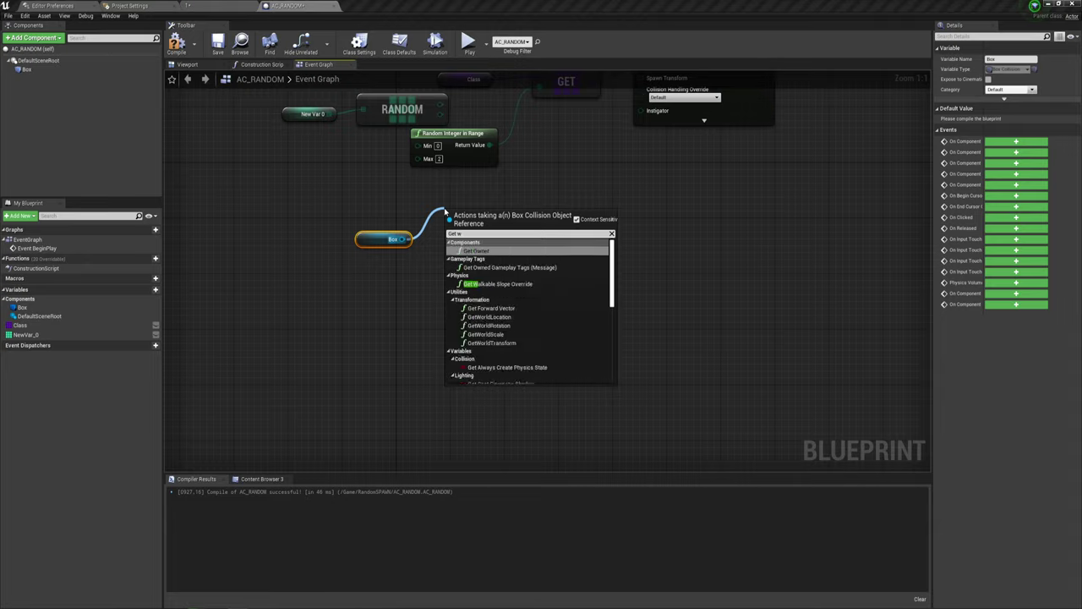
type("orl")
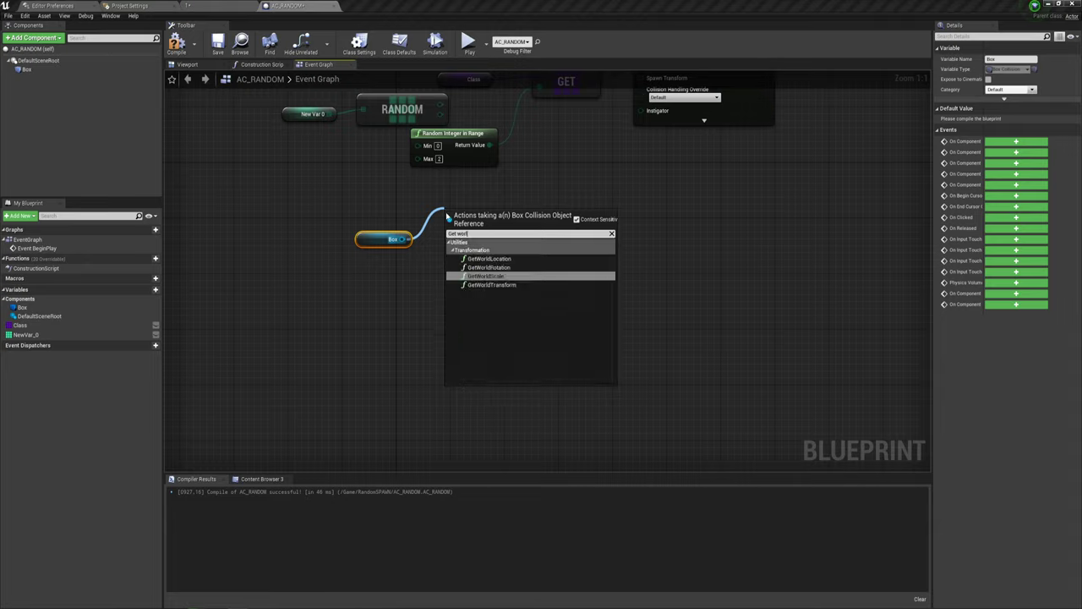
left_click(489, 258)
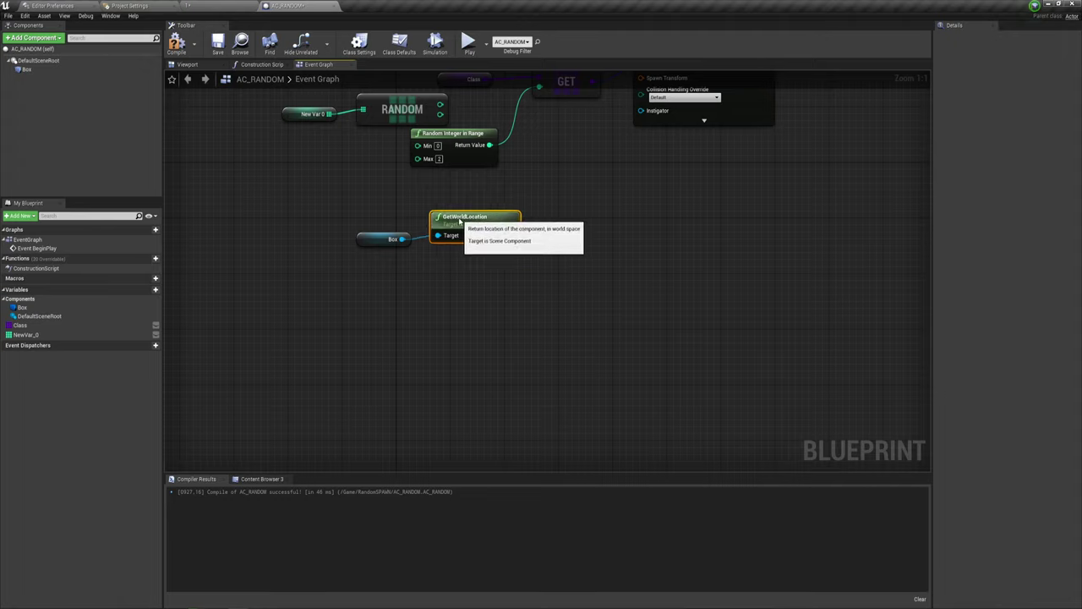
left_click_drag(327, 210, 544, 271)
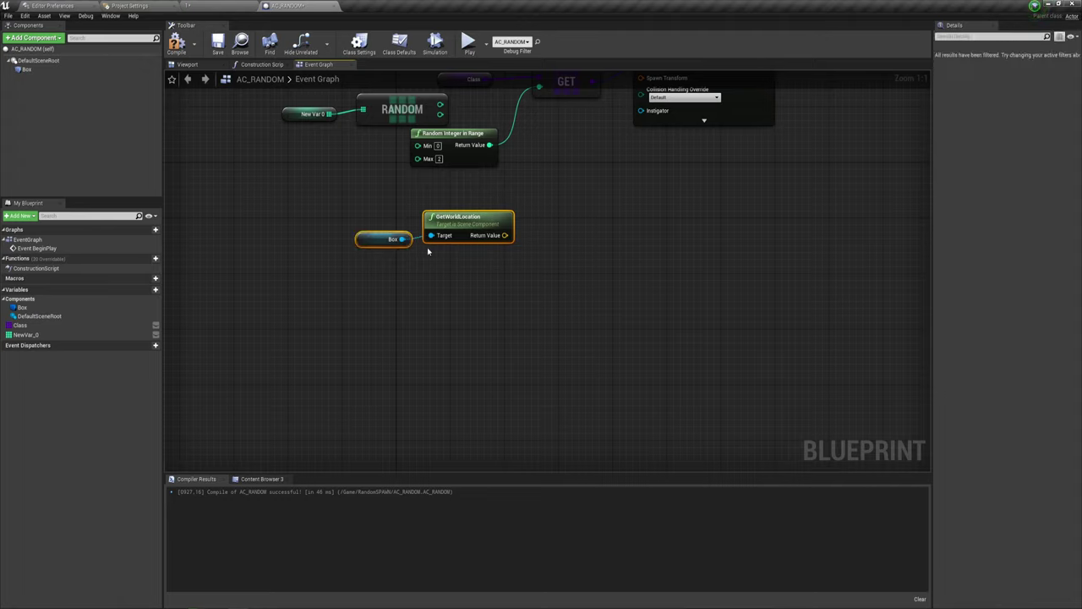
left_click_drag(402, 239, 420, 278)
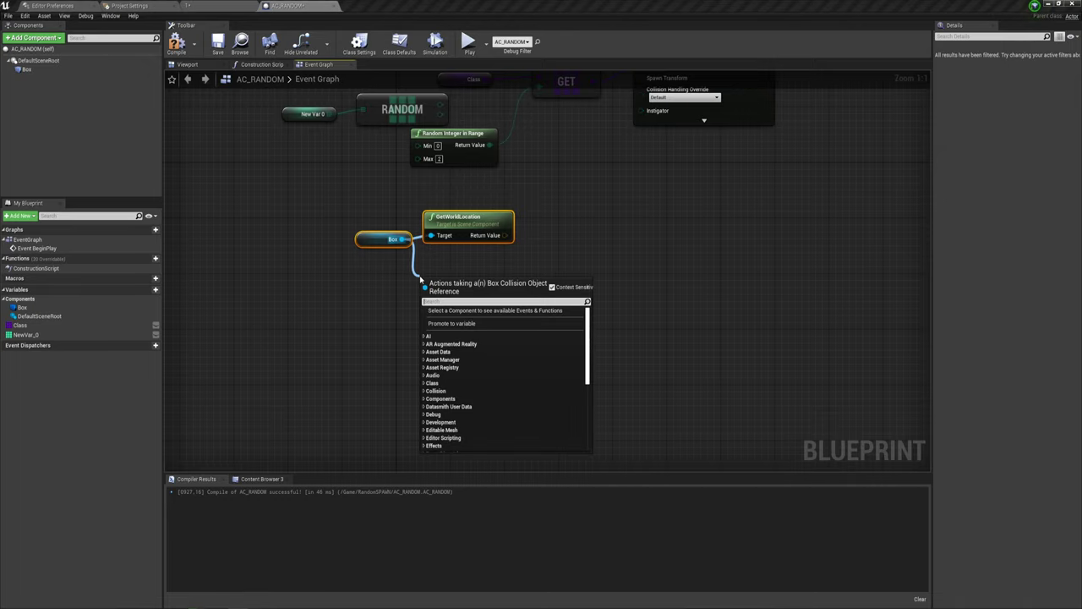
type("get sca")
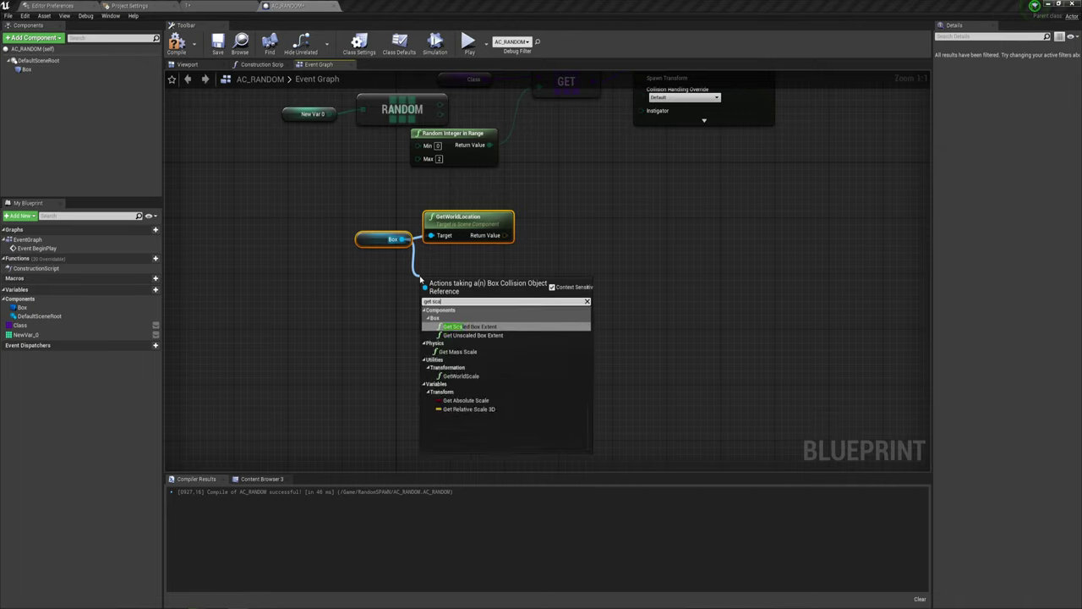
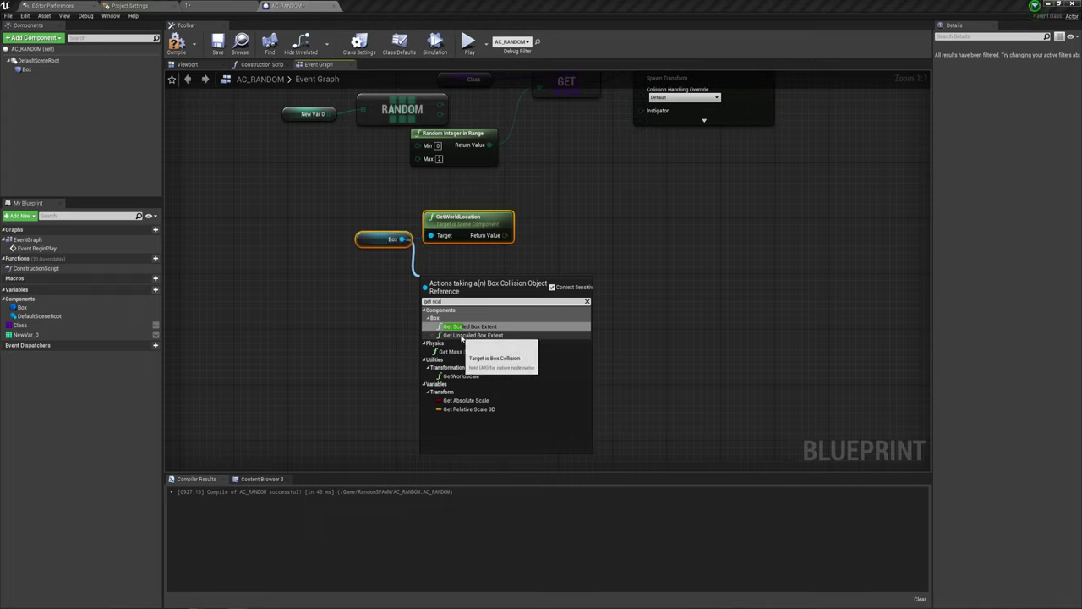
Step: Add a Get Scaled Box Extent node for the Box component
left_click(470, 328)
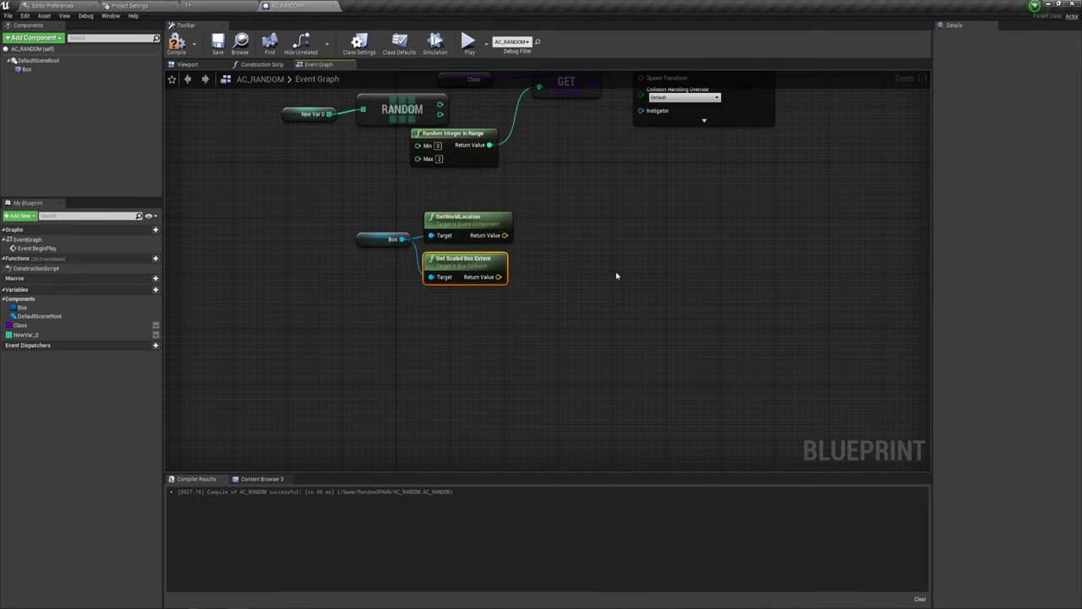
right_click_drag(618, 273, 556, 299)
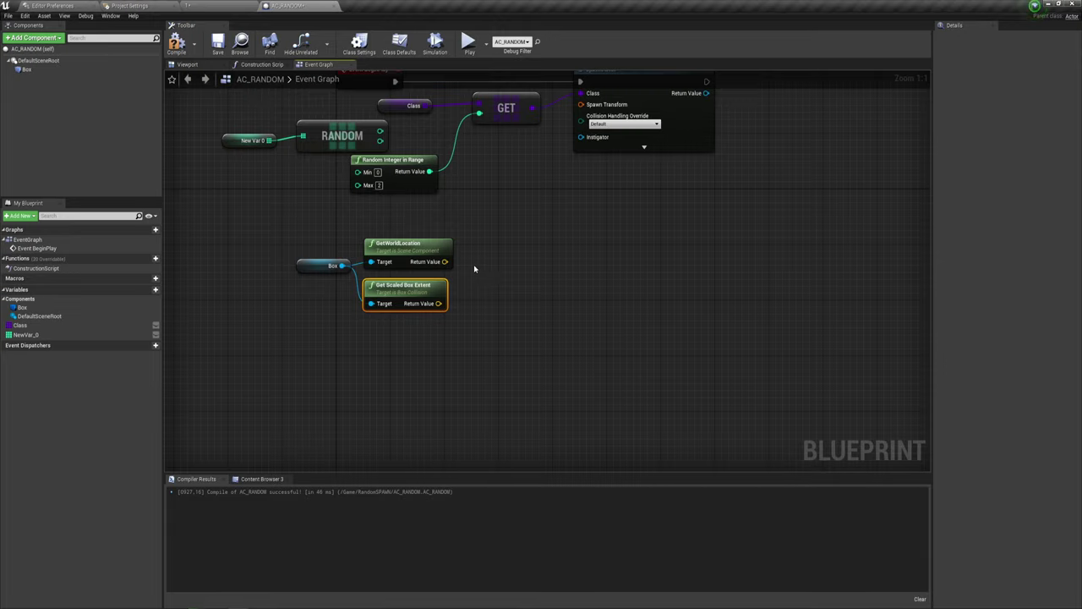
left_click_drag(376, 333, 450, 297)
Step: Feed GetWorldLocation's return value into a new Random Point in Bounding Box node
left_click_drag(445, 261, 480, 273)
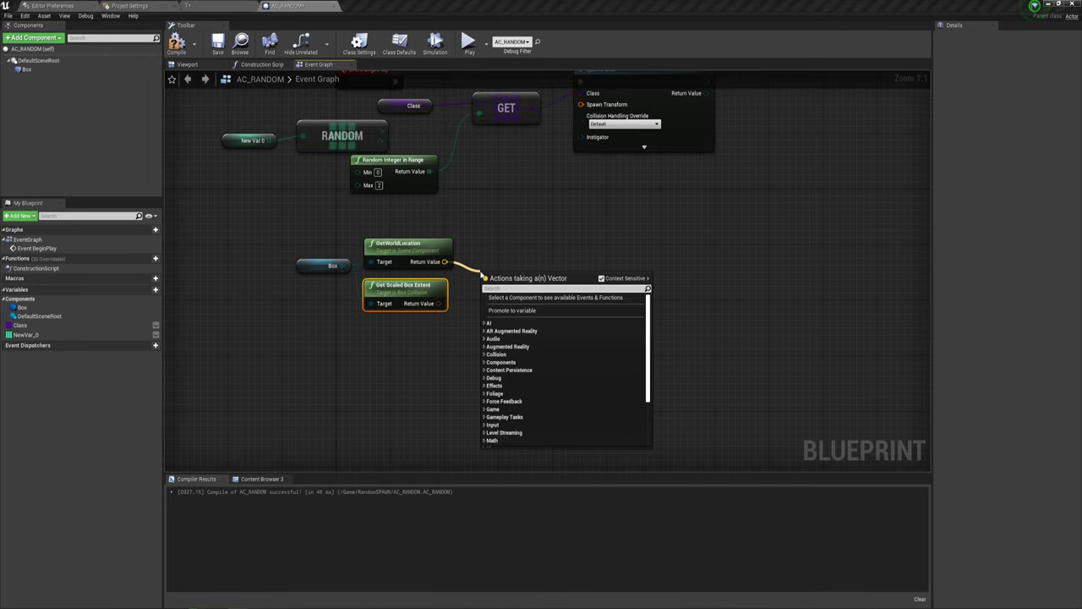
type("ran")
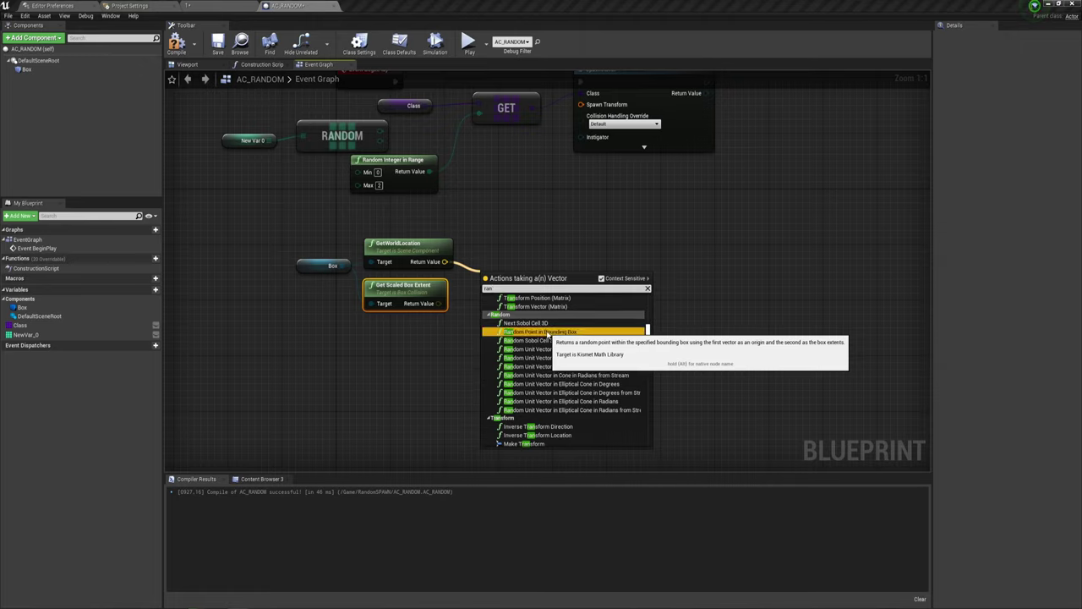
left_click(546, 332)
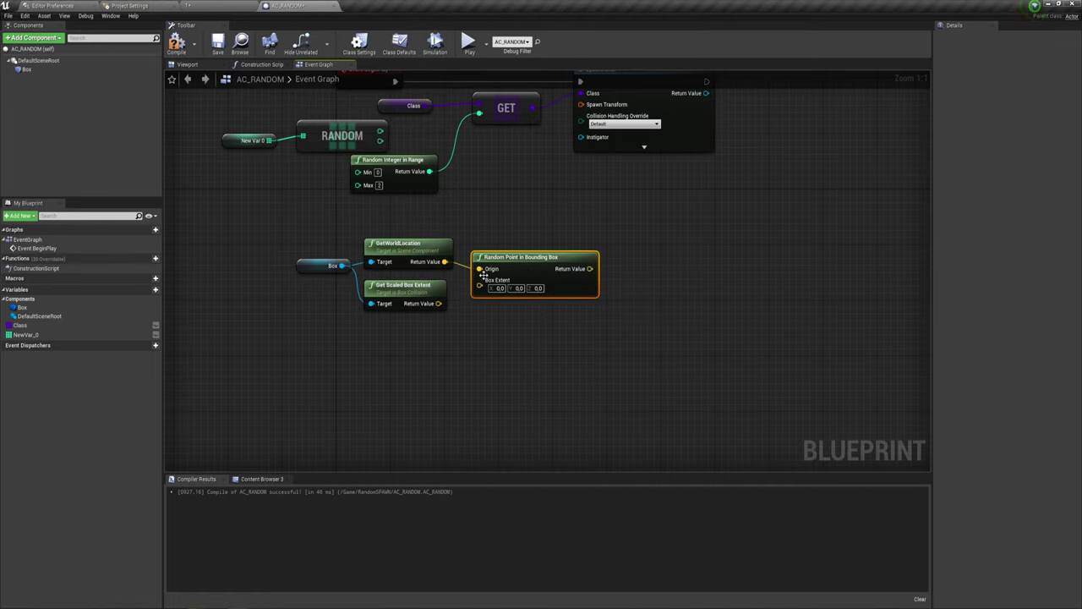
Step: Connect the scaled extent to Box Extent and the random point to SpawnActor's Spawn Transform
left_click_drag(440, 303, 480, 287)
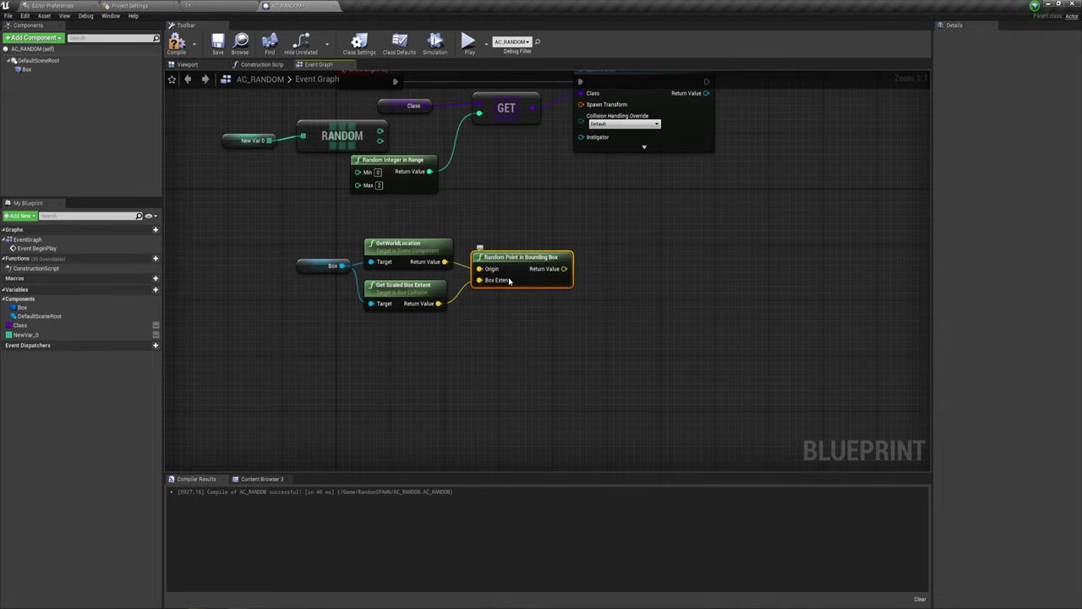
mouse_move(626, 256)
right_mouse_down()
mouse_move(615, 279)
mouse_move(571, 227)
right_mouse_up()
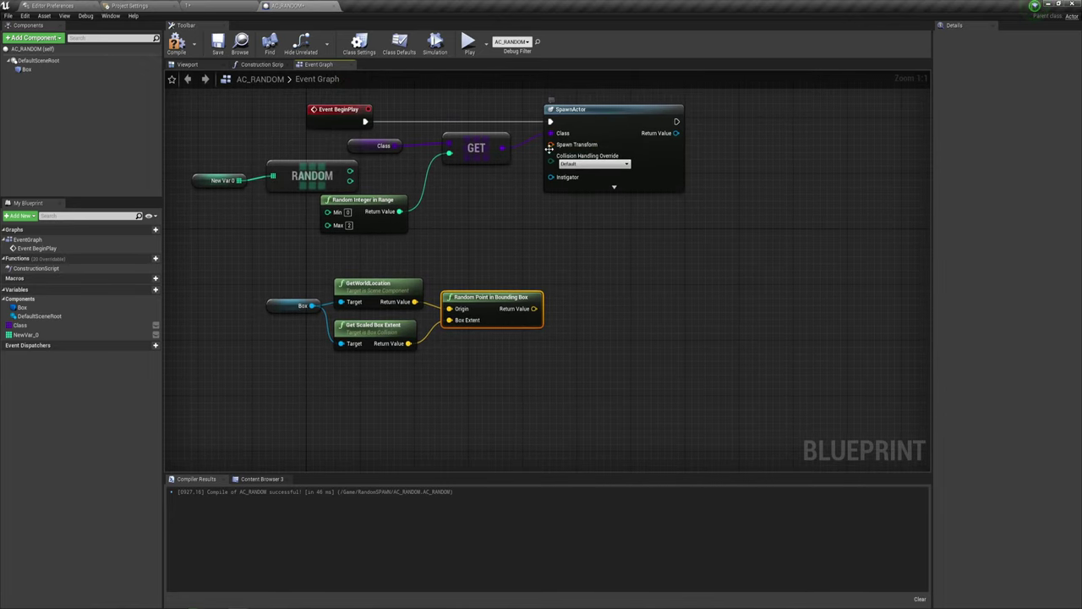
left_click_drag(550, 145, 533, 309)
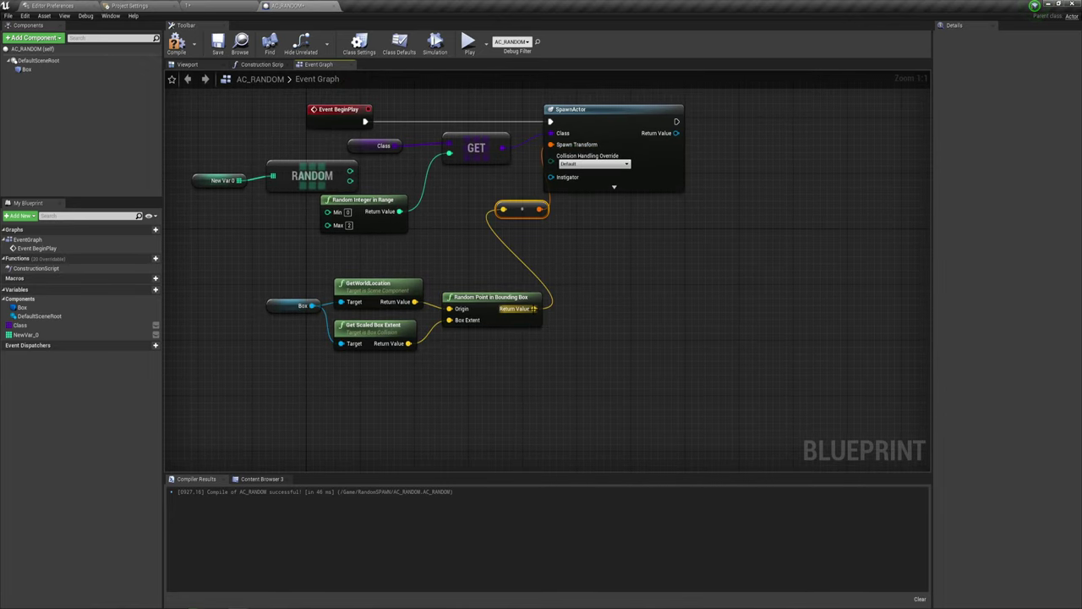
Step: Tidy the conversion and box nodes, then return to the level editor
left_click_drag(519, 209, 506, 271)
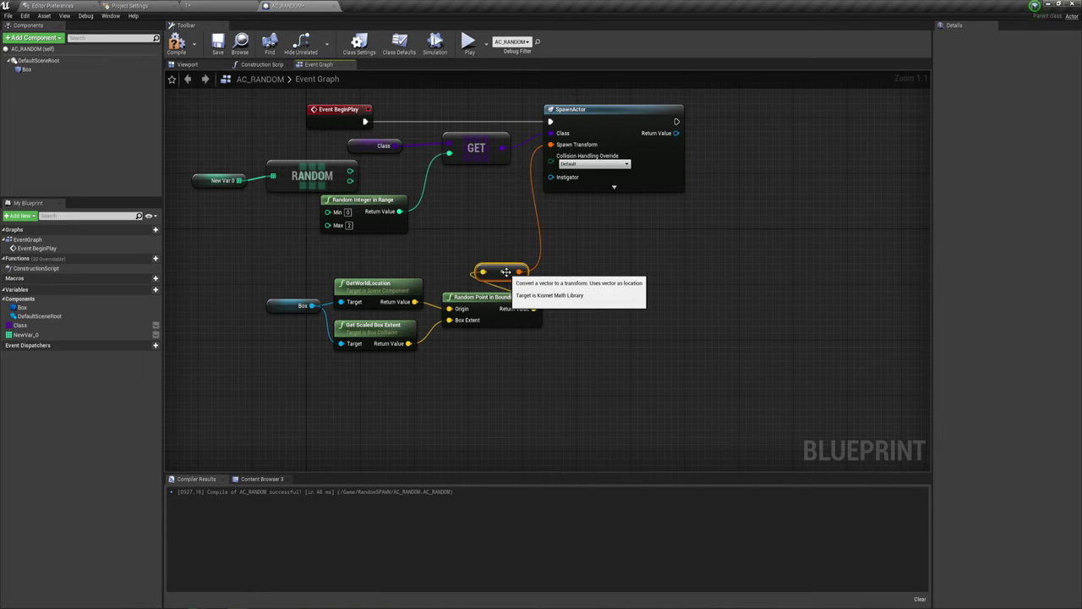
mouse_move(287, 355)
left_mouse_down()
mouse_move(507, 287)
mouse_move(409, 283)
left_mouse_up()
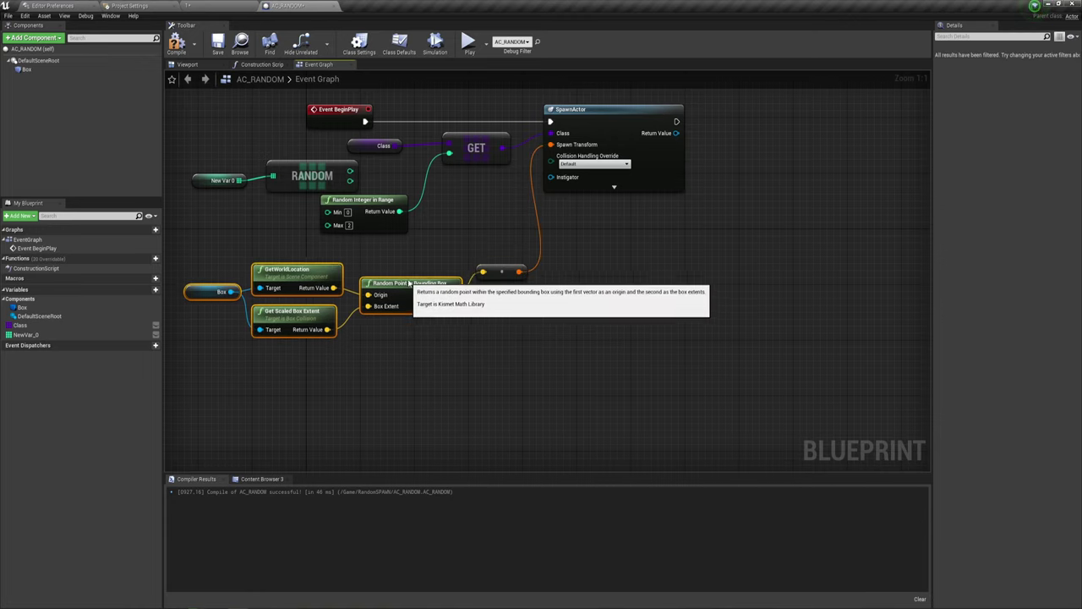
right_click_drag(480, 340, 548, 361)
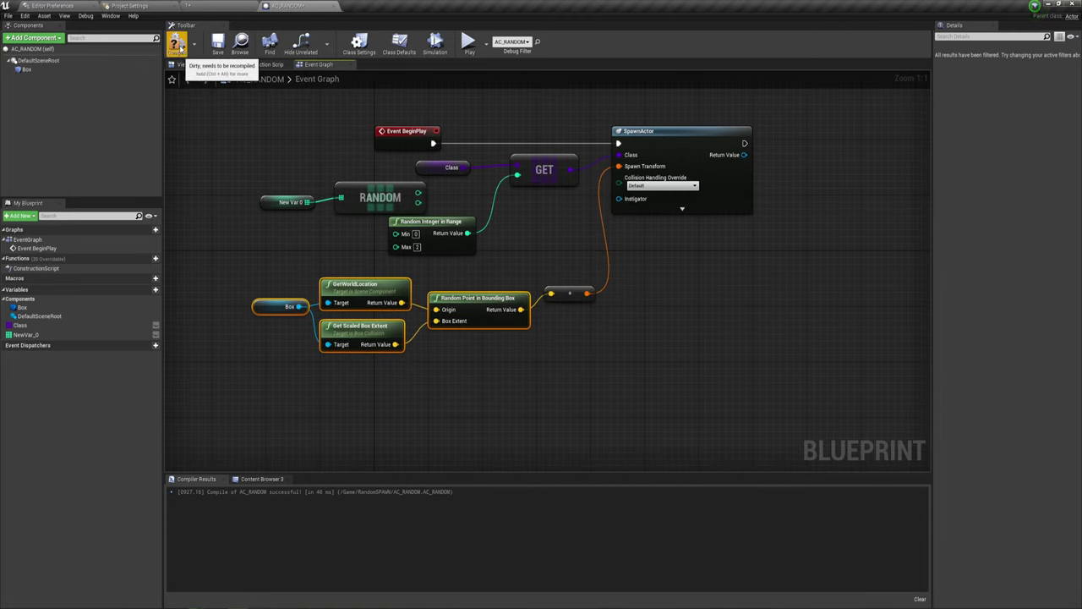
left_click(197, 5)
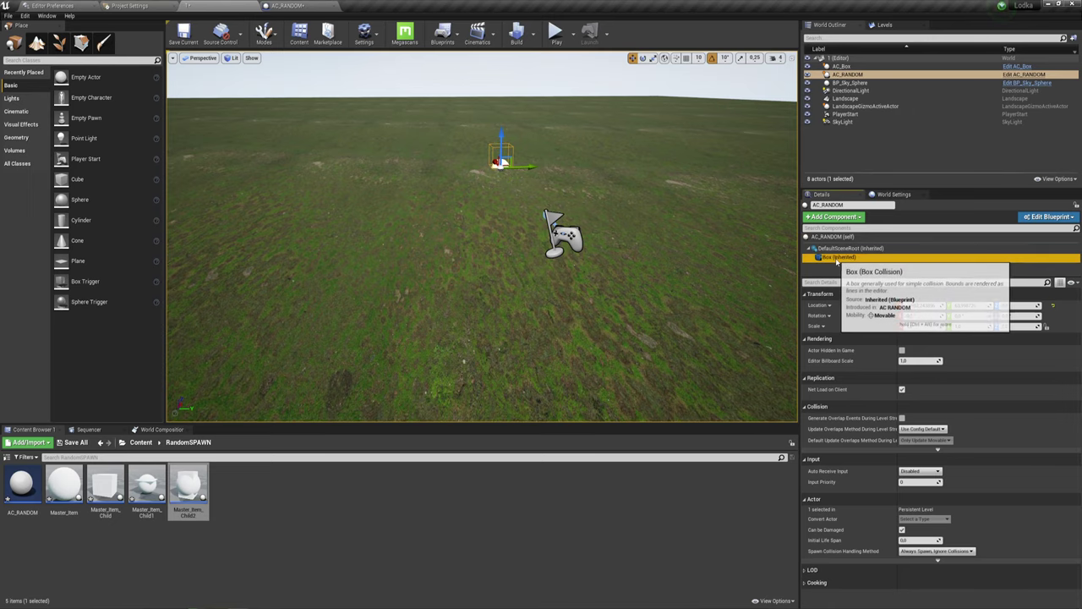
Step: Select AC_RANDOM's Box component and scale it about 24 times along X and Y
left_click(837, 256)
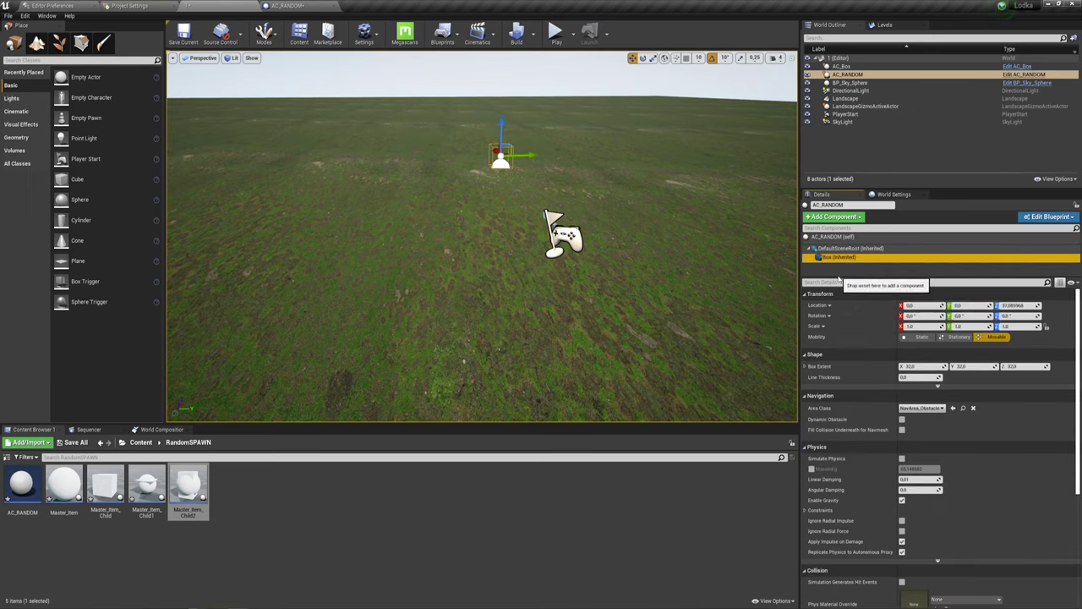
left_click_drag(846, 277, 846, 316)
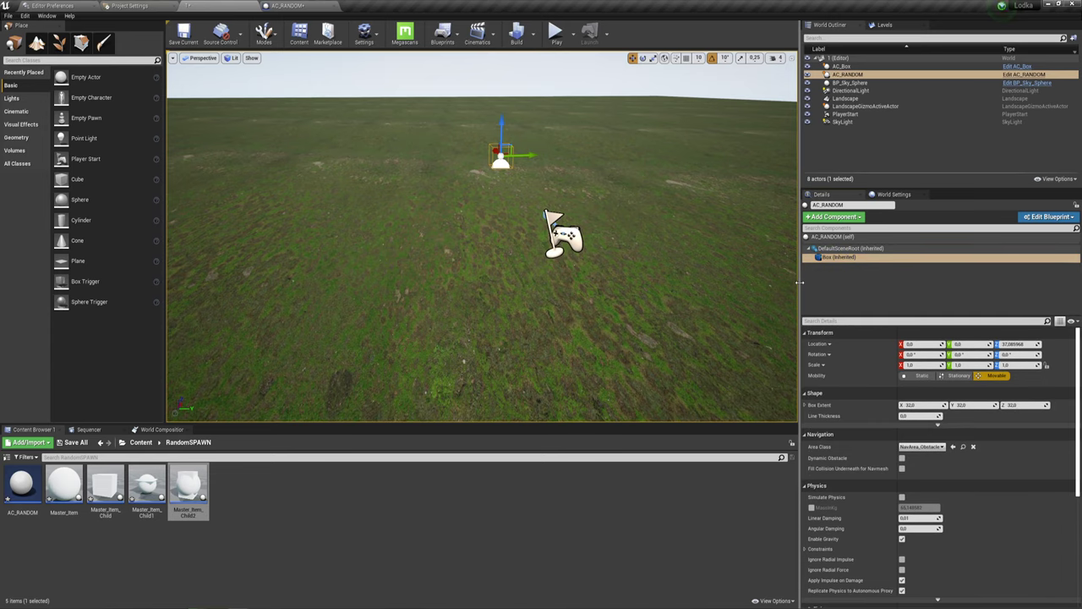
left_click_drag(803, 283, 862, 283)
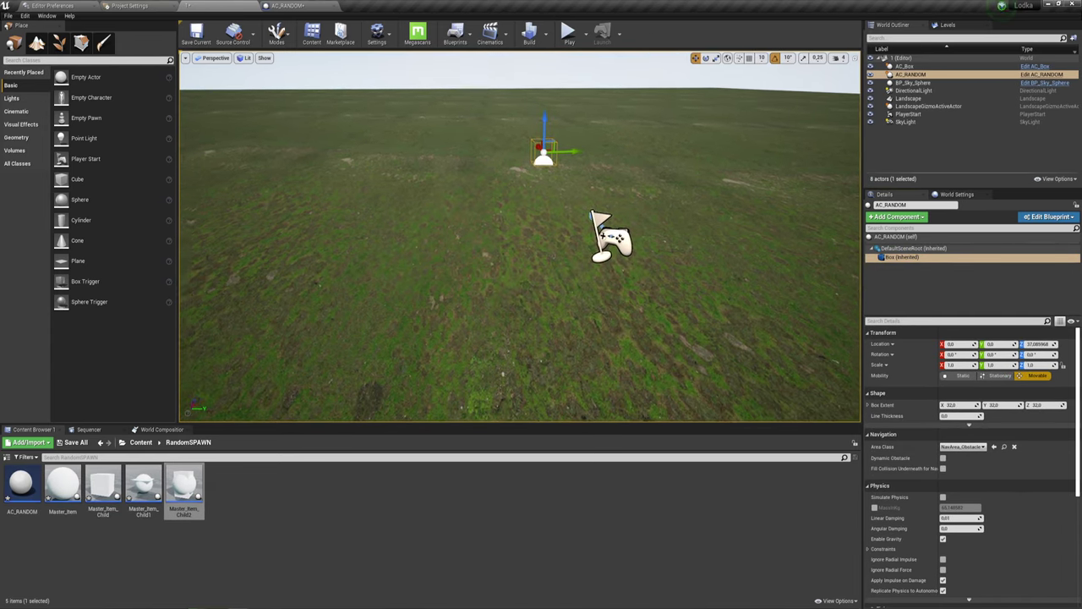
right_click_drag(857, 256, 857, 321)
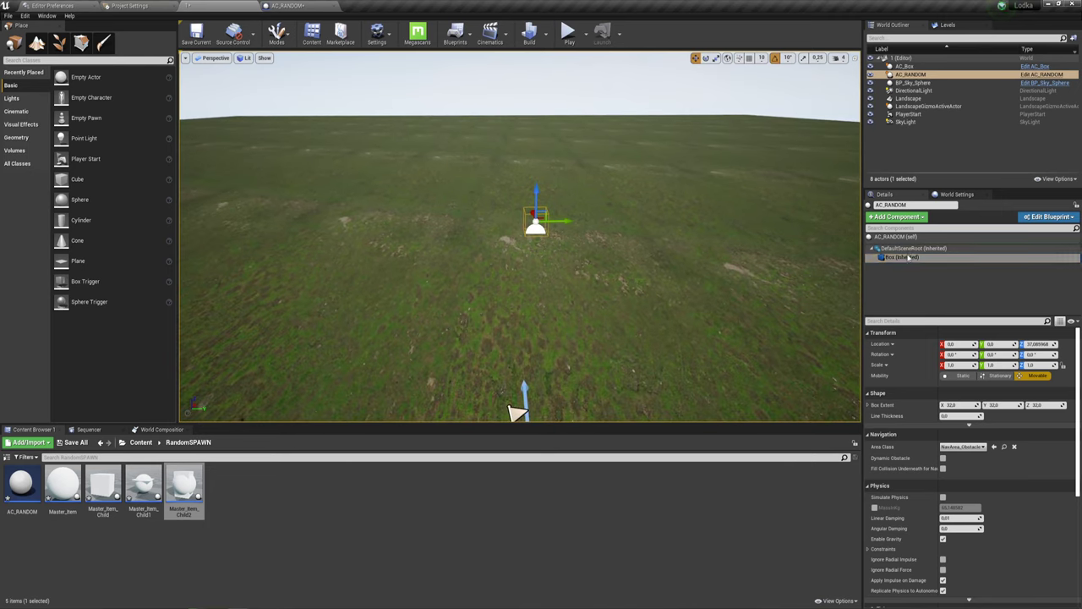
left_click(716, 59)
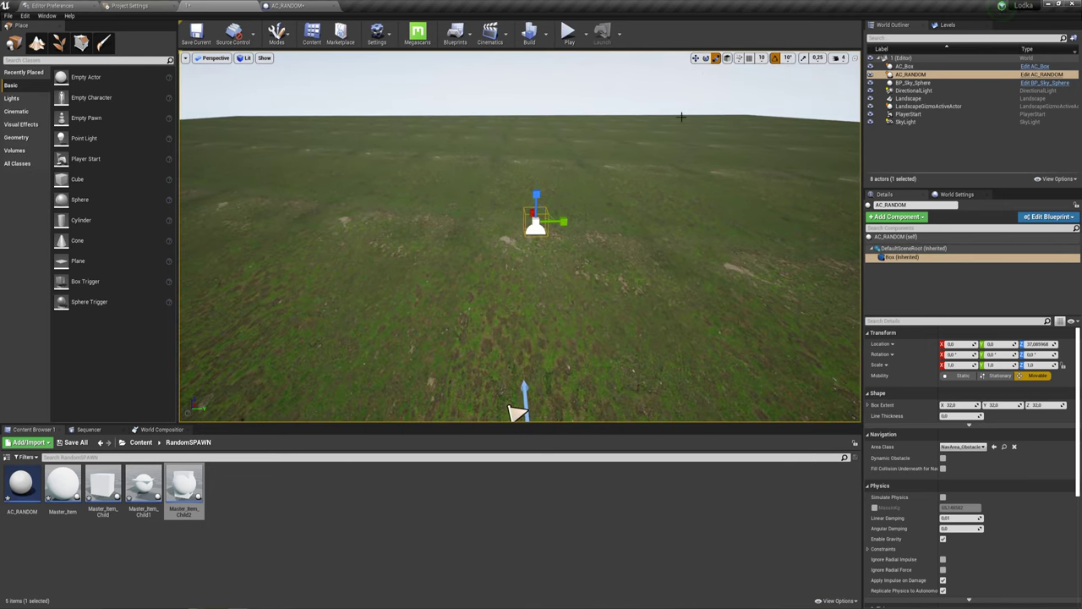
left_click_drag(564, 221, 472, 204)
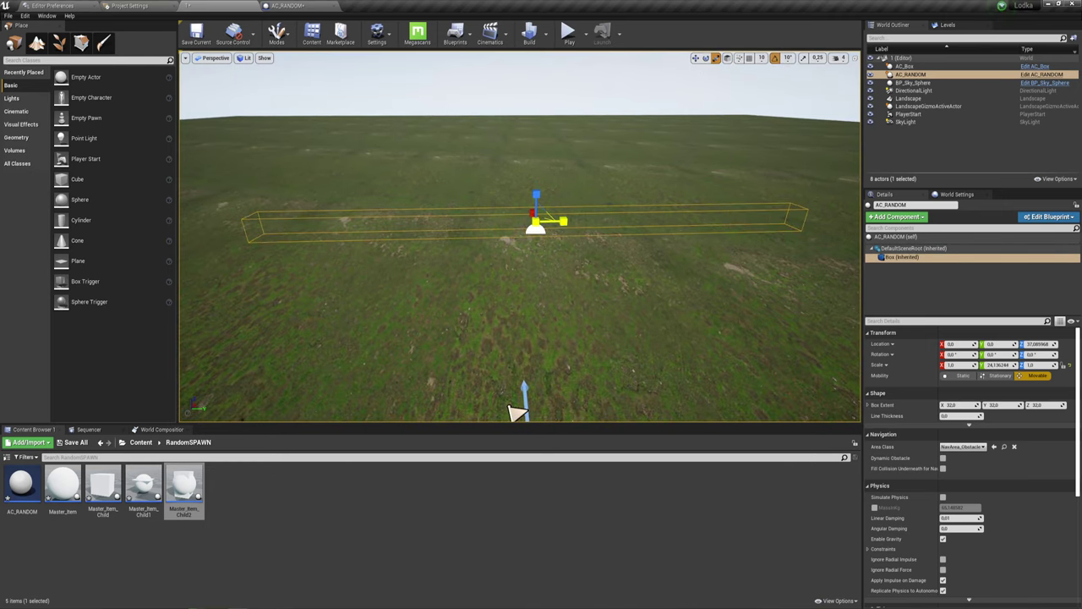
right_click_drag(493, 268, 504, 249)
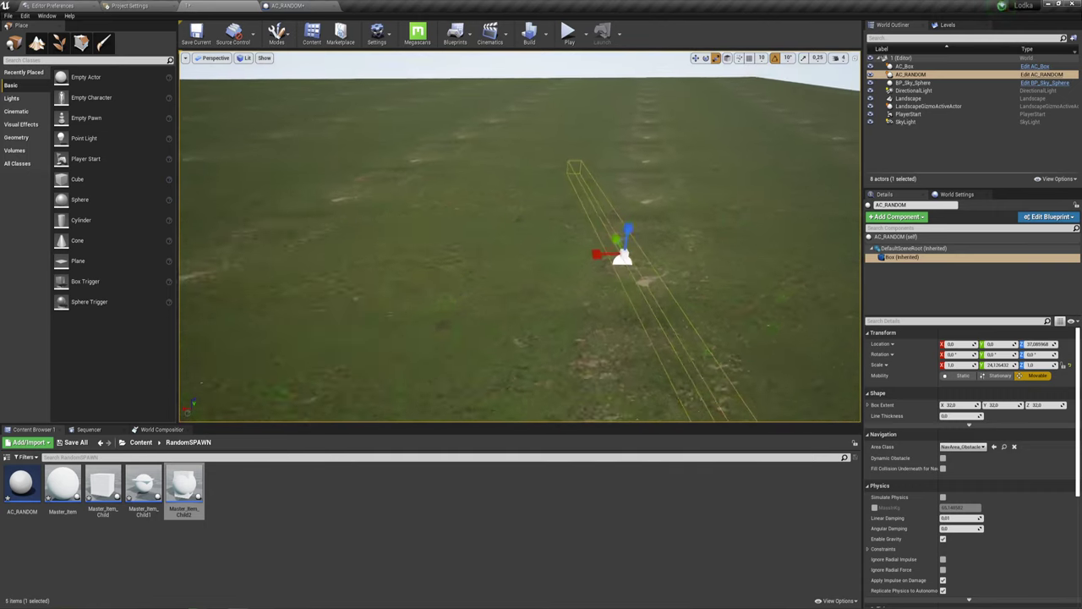
left_click_drag(503, 248, 591, 251)
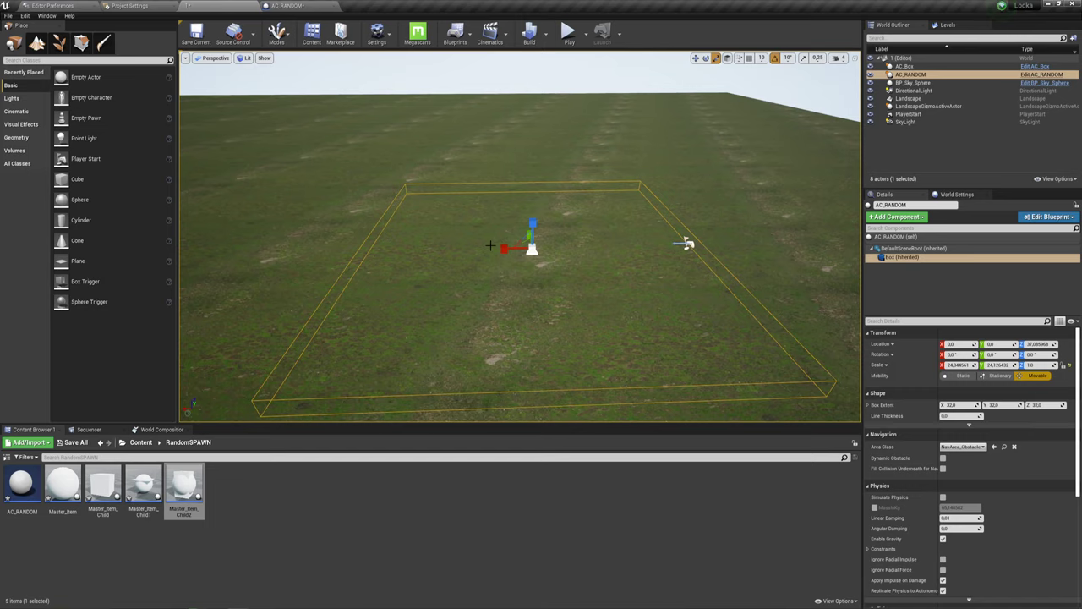
Step: Move the enlarged box along X so it sits over the landscape at X 762.12
key("w")
left_click_drag(507, 250, 346, 251)
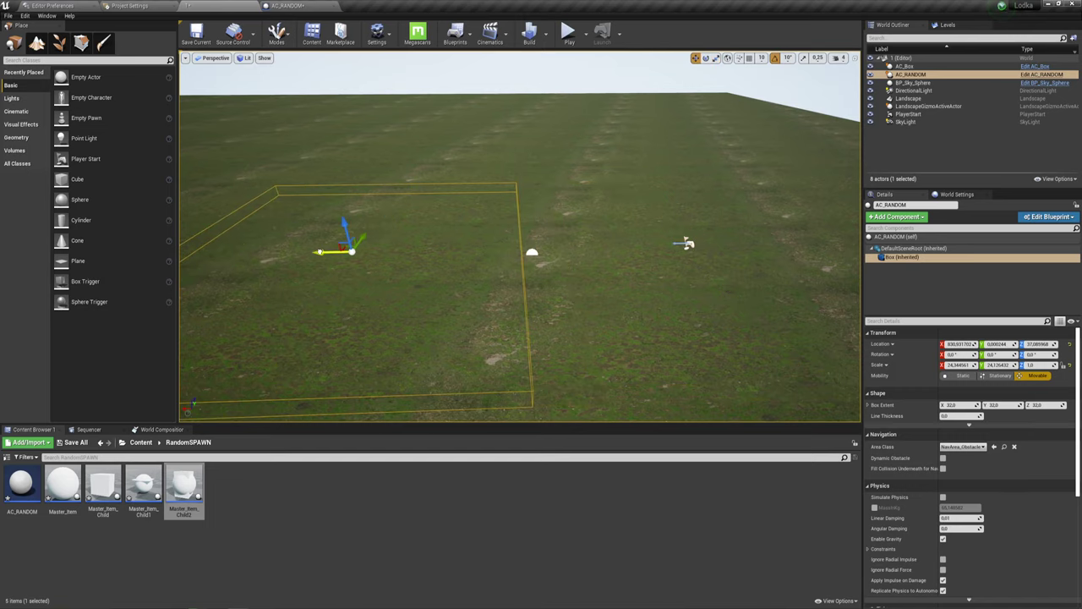
right_click_drag(340, 250, 340, 250)
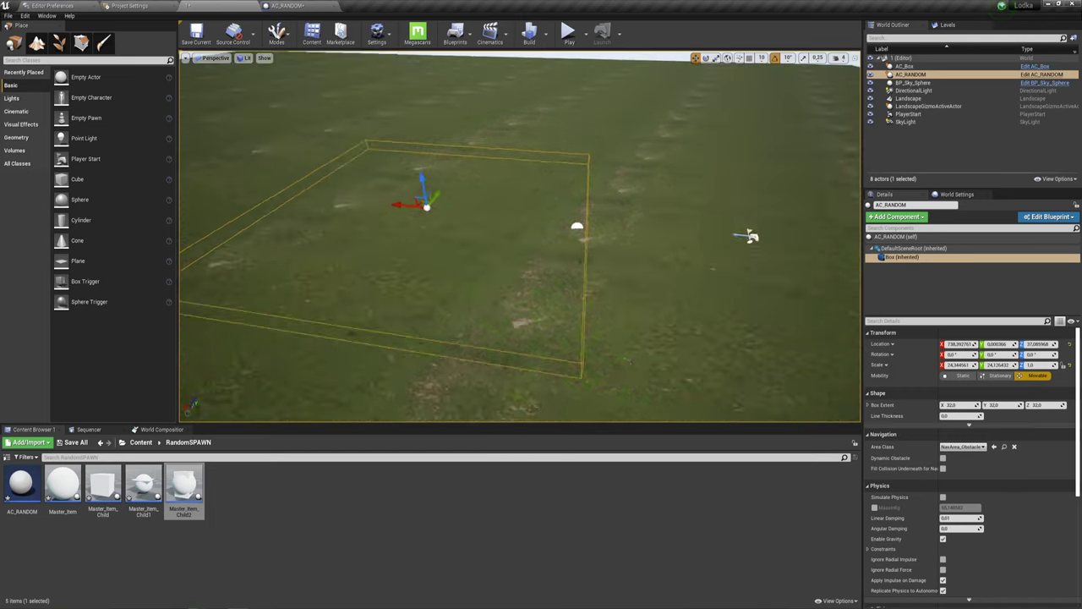
right_click_drag(491, 313, 768, 306)
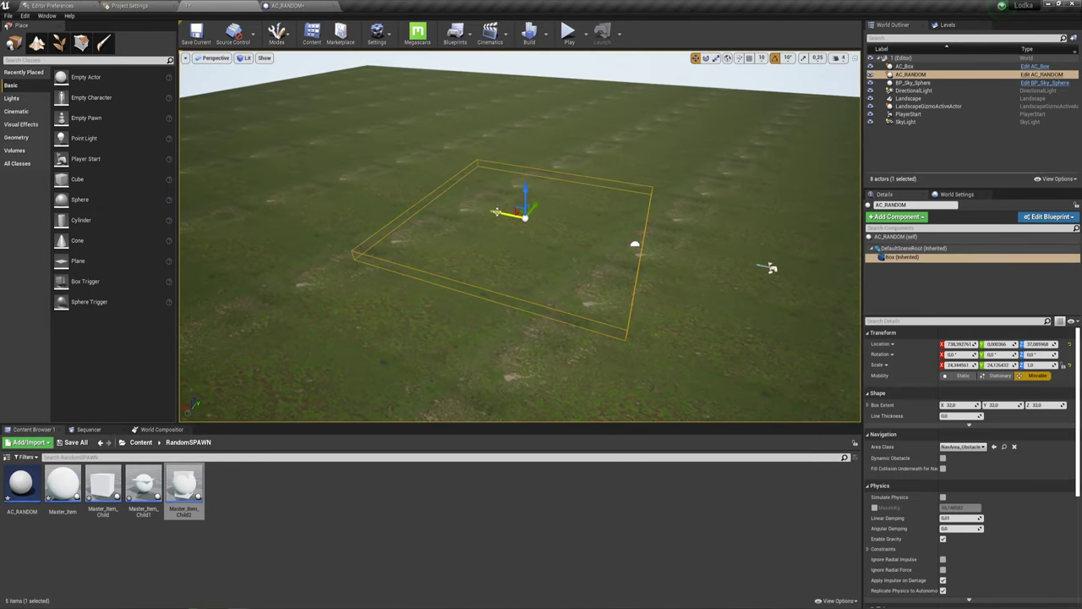
left_click_drag(500, 213, 426, 214)
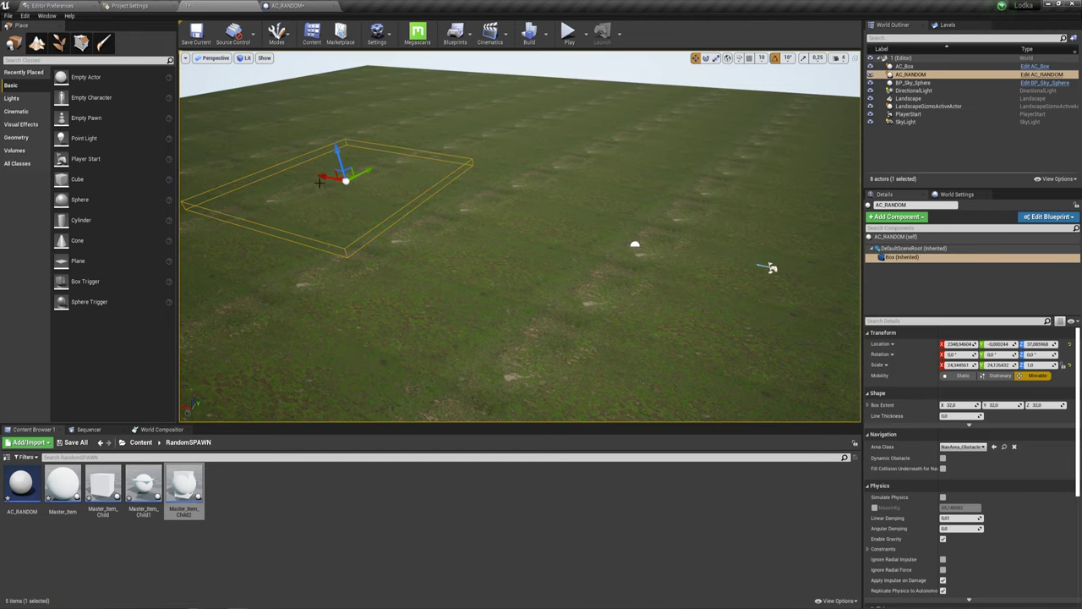
left_click_drag(320, 182, 601, 237)
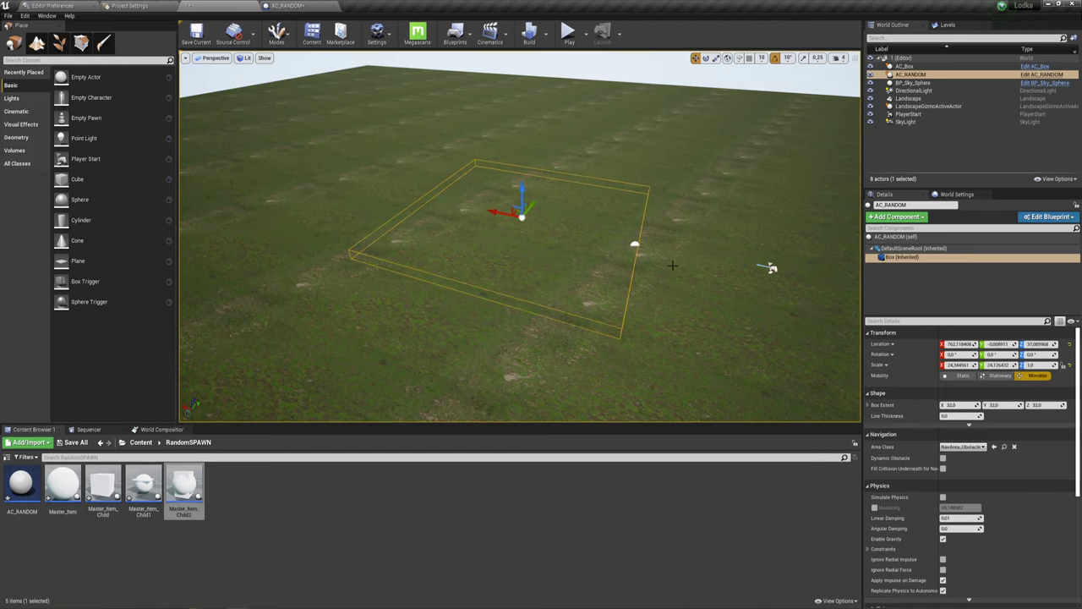
right_click_drag(672, 266, 672, 265)
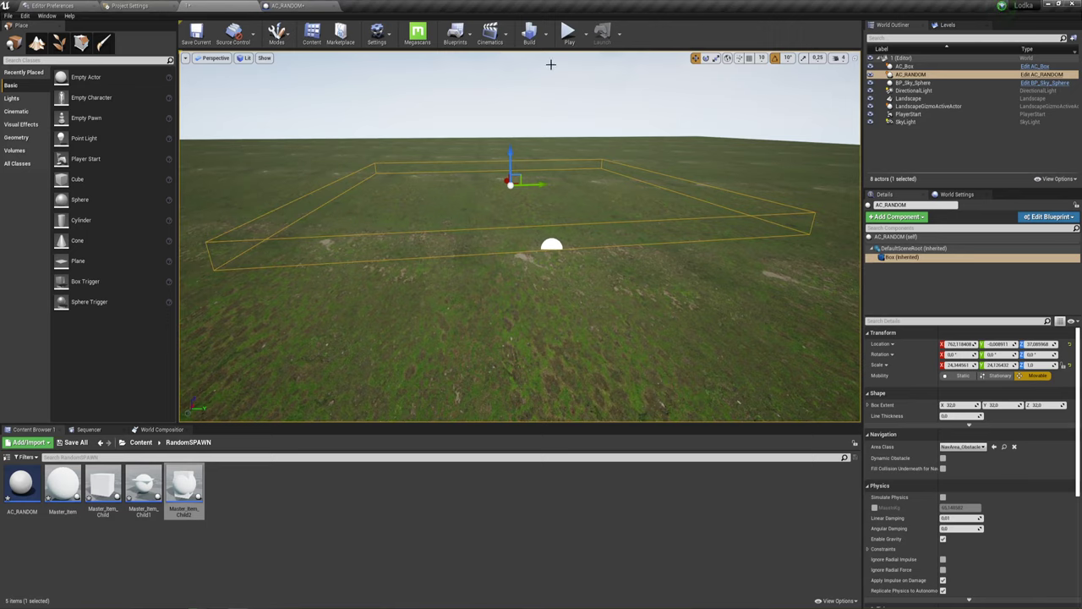
Step: Play-test the level four times, checking which random item spawns each run
left_click(568, 31)
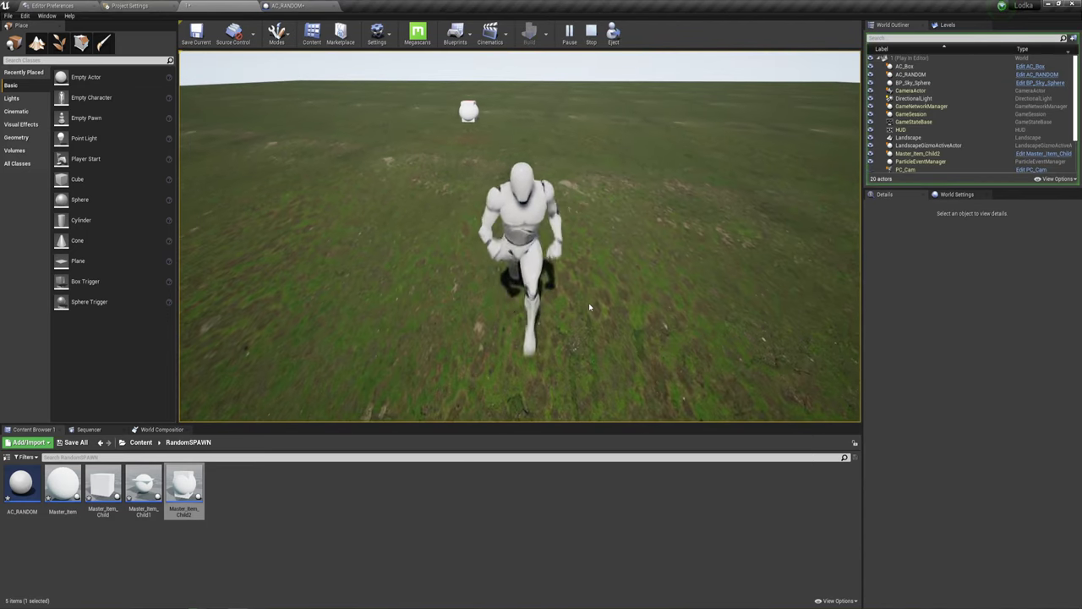
key("Escape")
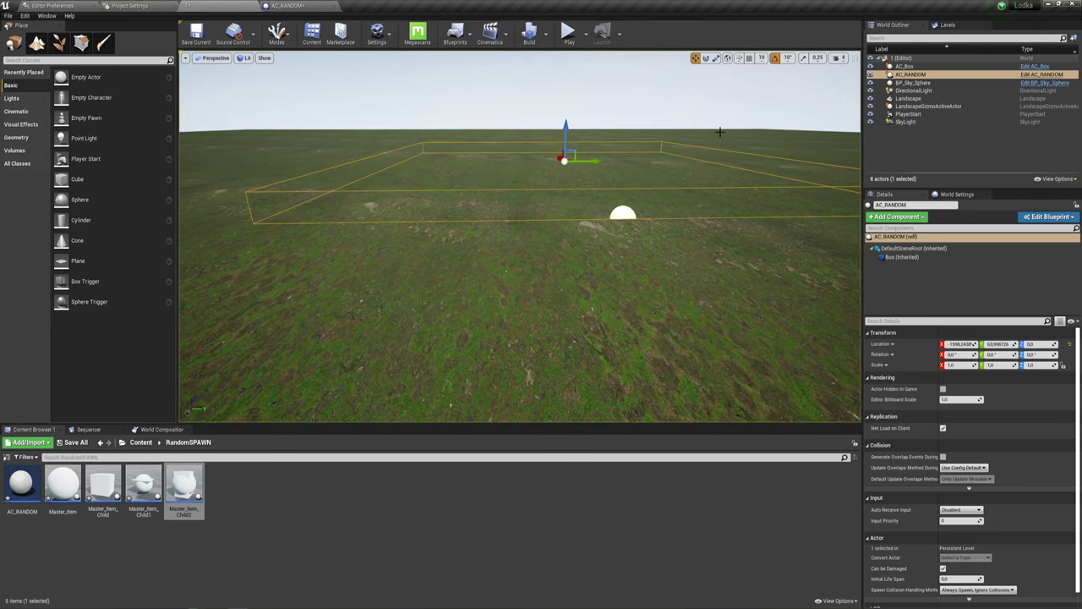
left_click(569, 34)
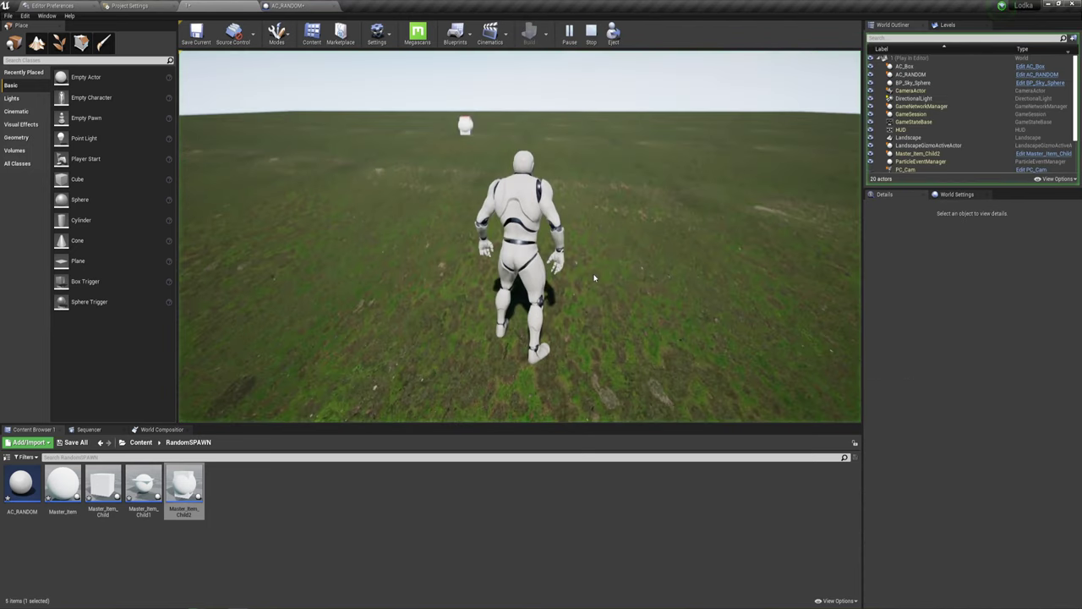
key("Escape")
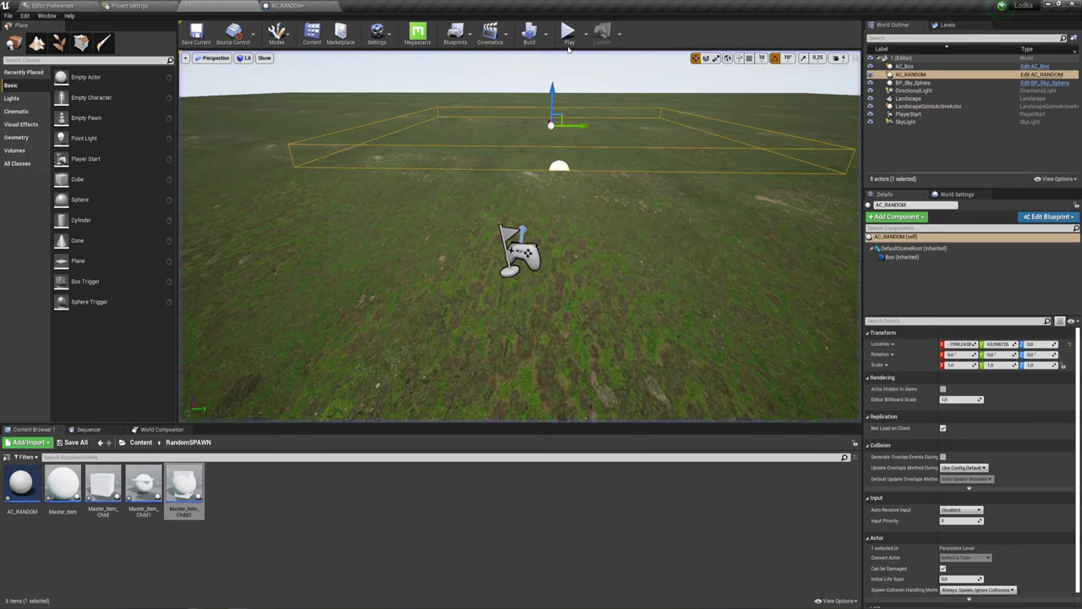
left_click(568, 42)
key("Escape")
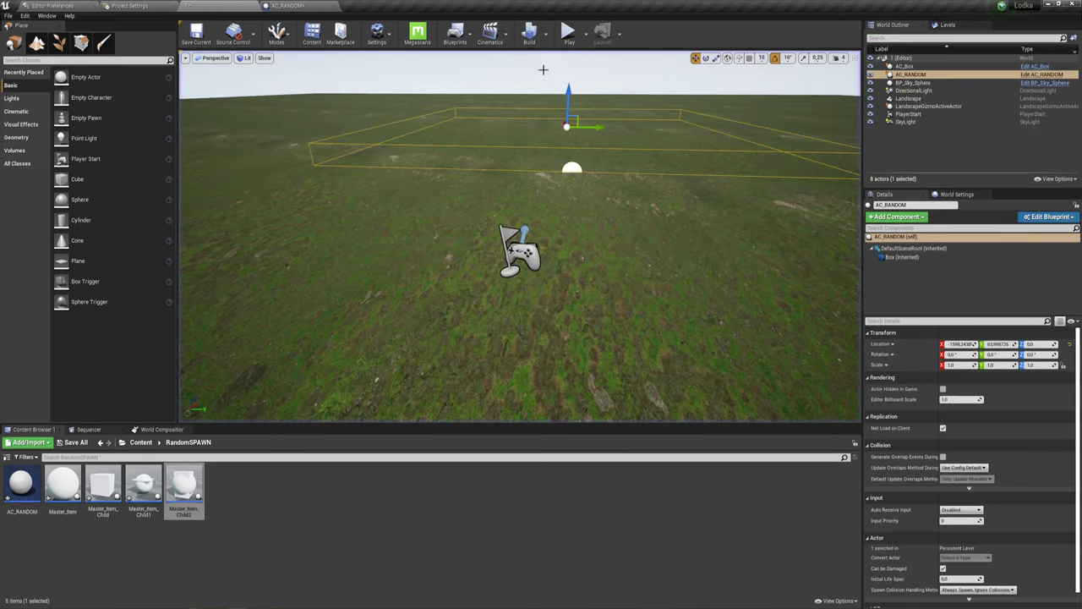
left_click(568, 34)
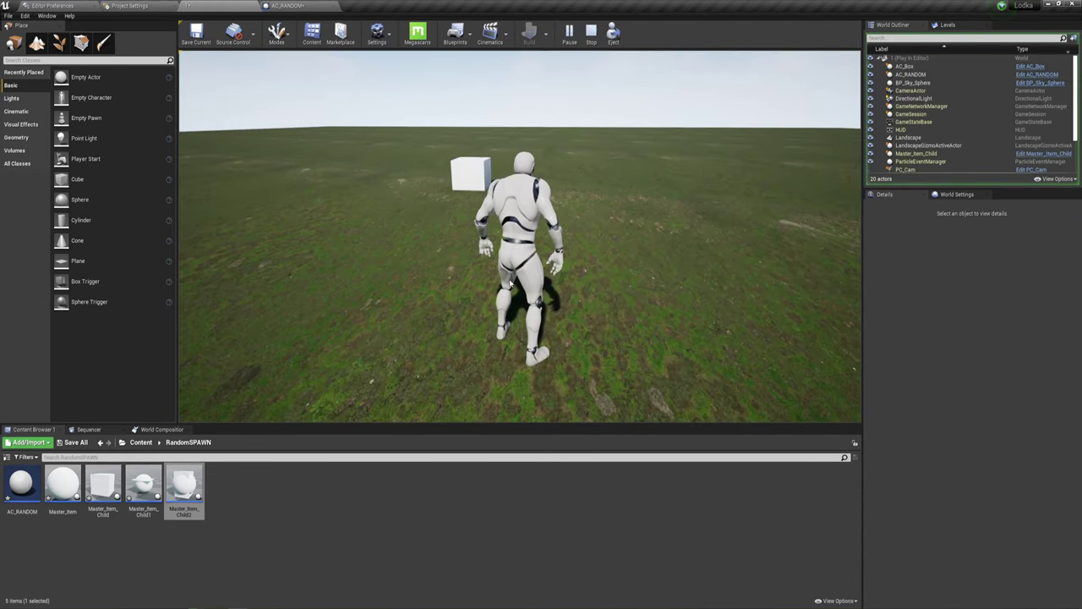
key("Escape")
Step: Run four more play tests for new spawns, then reopen the AC_RANDOM blueprint
left_click(568, 34)
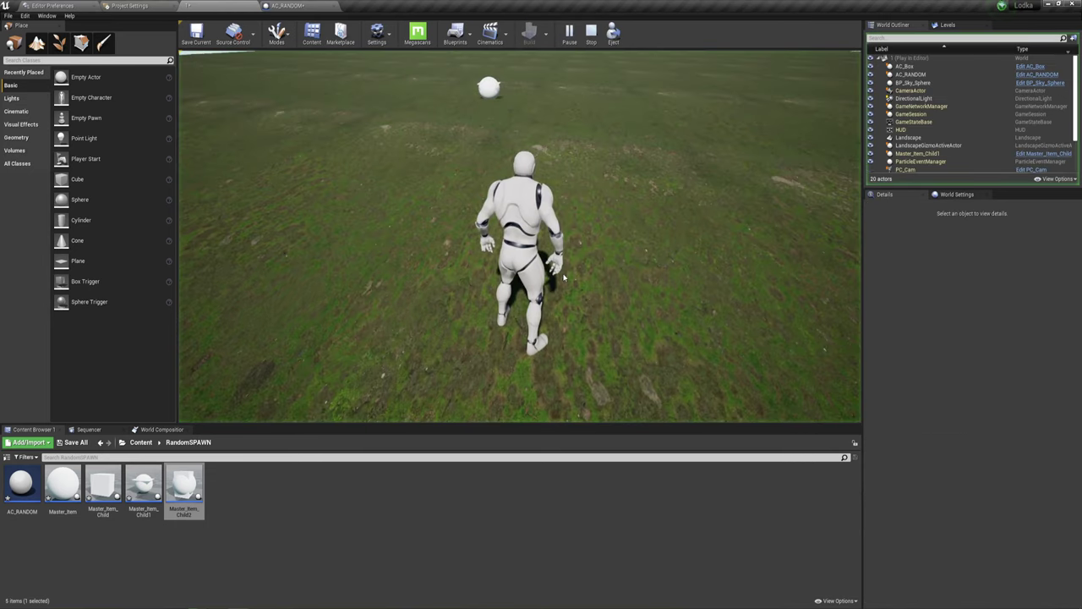
key("Escape")
left_click(569, 34)
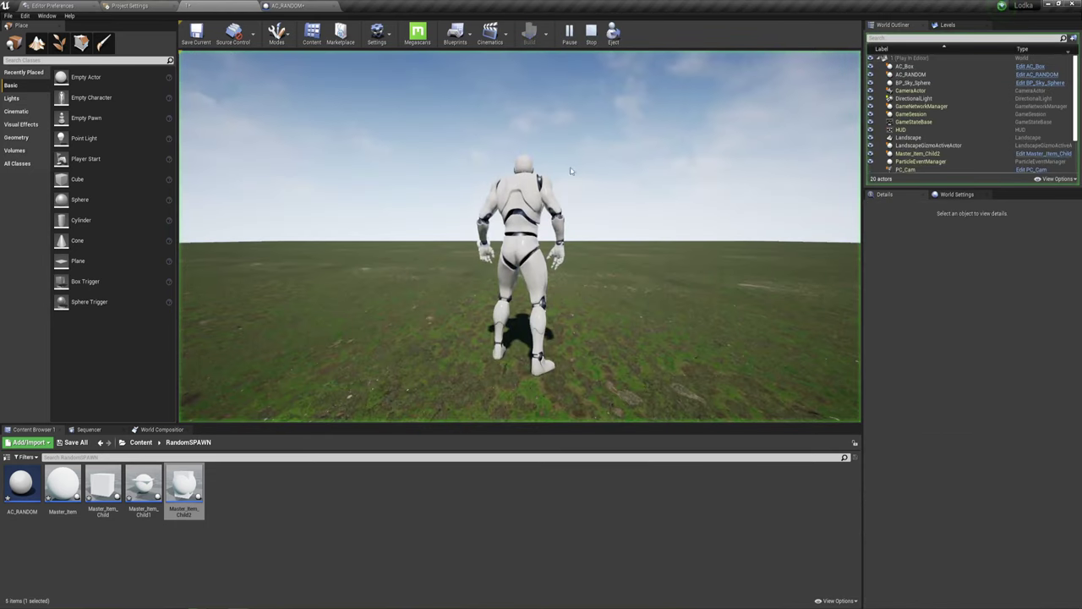
key("Escape")
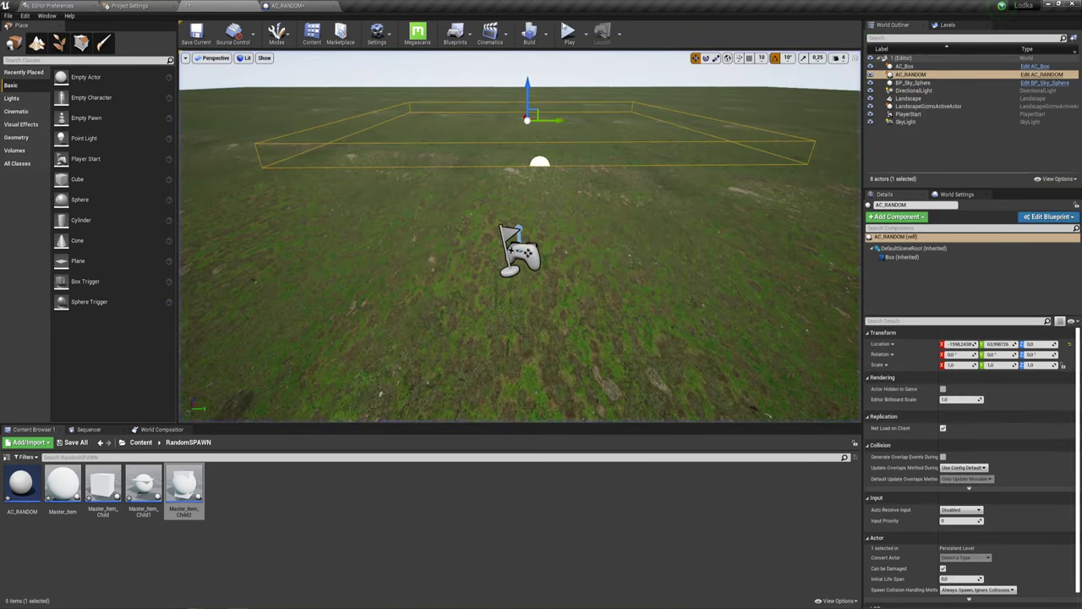
left_click(568, 34)
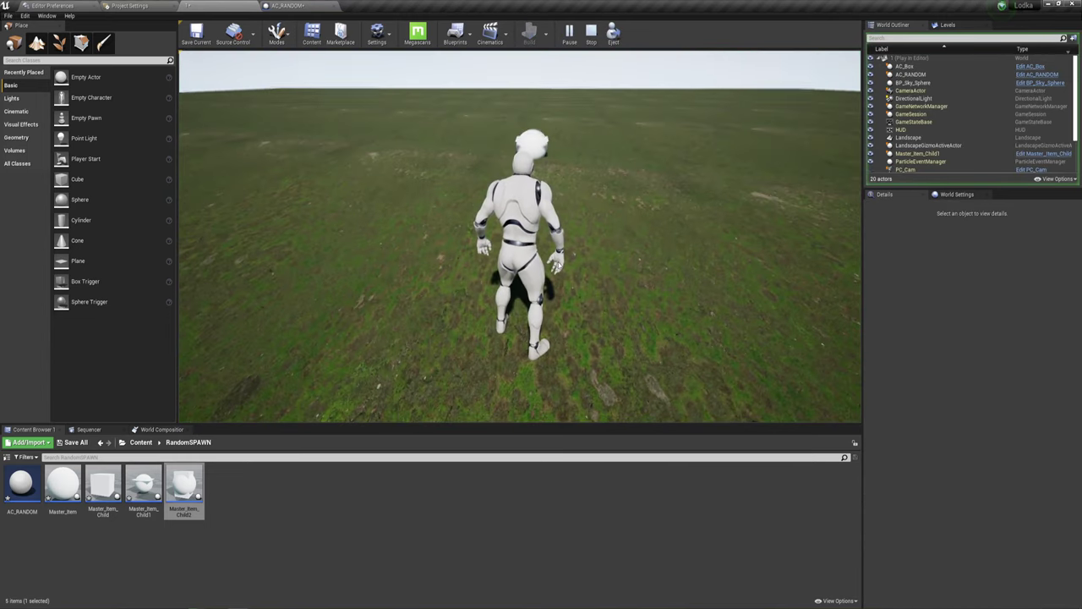
key("Escape")
left_click(569, 34)
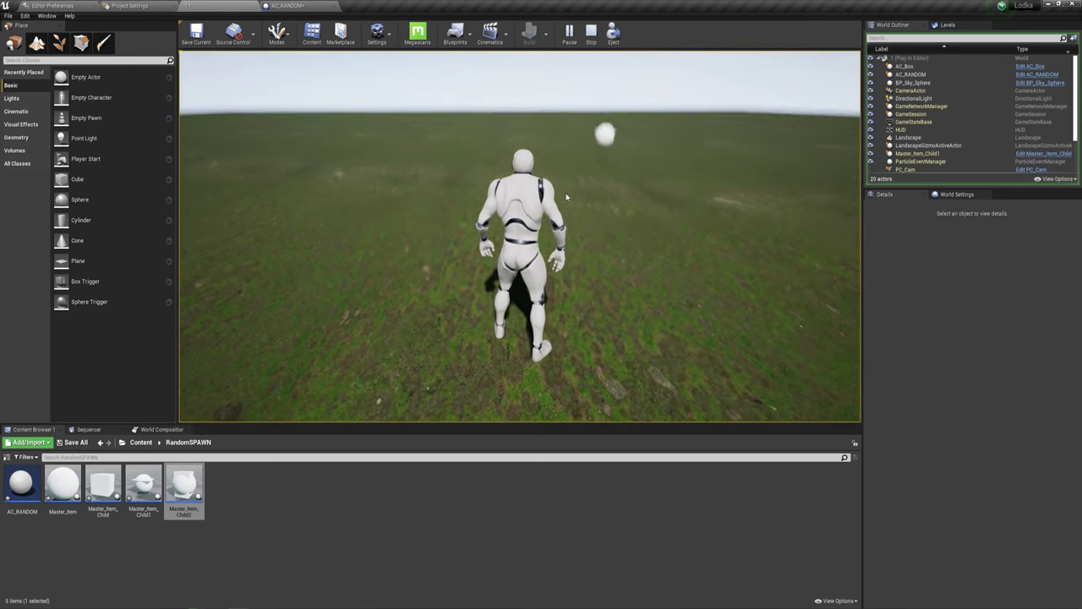
left_click(591, 34)
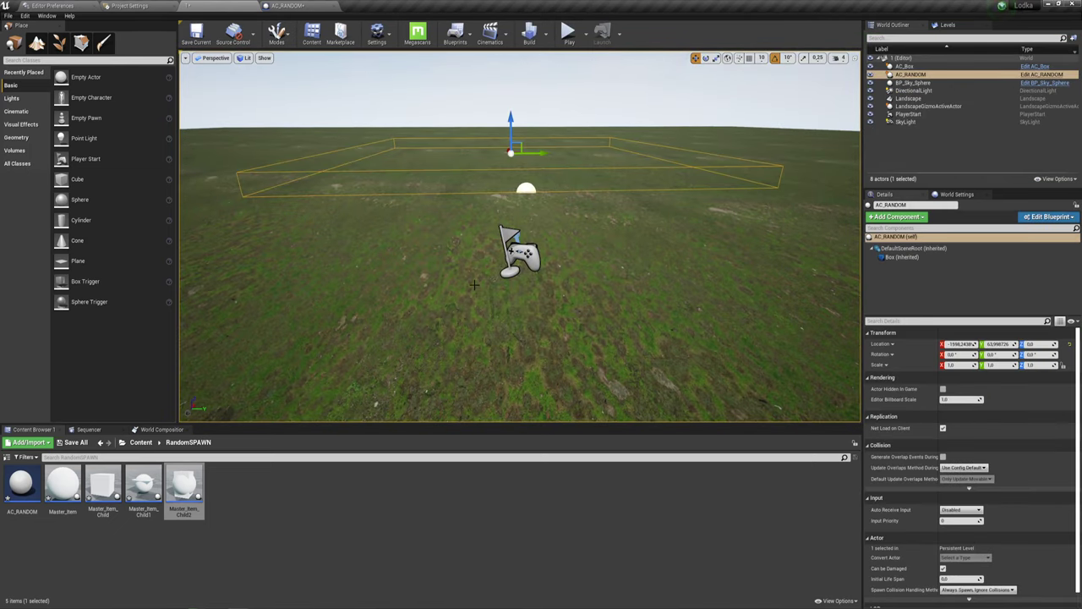
left_click(302, 6)
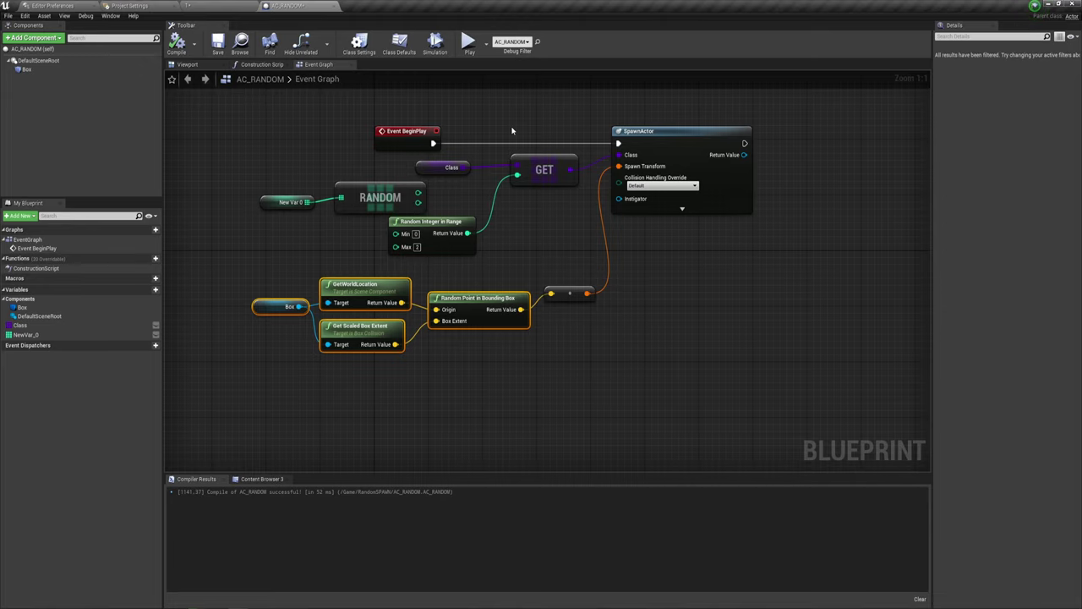
Step: Move Event BeginPlay further left to make room before SpawnActor
right_click_drag(523, 212, 602, 306)
left_click_drag(487, 233, 263, 238)
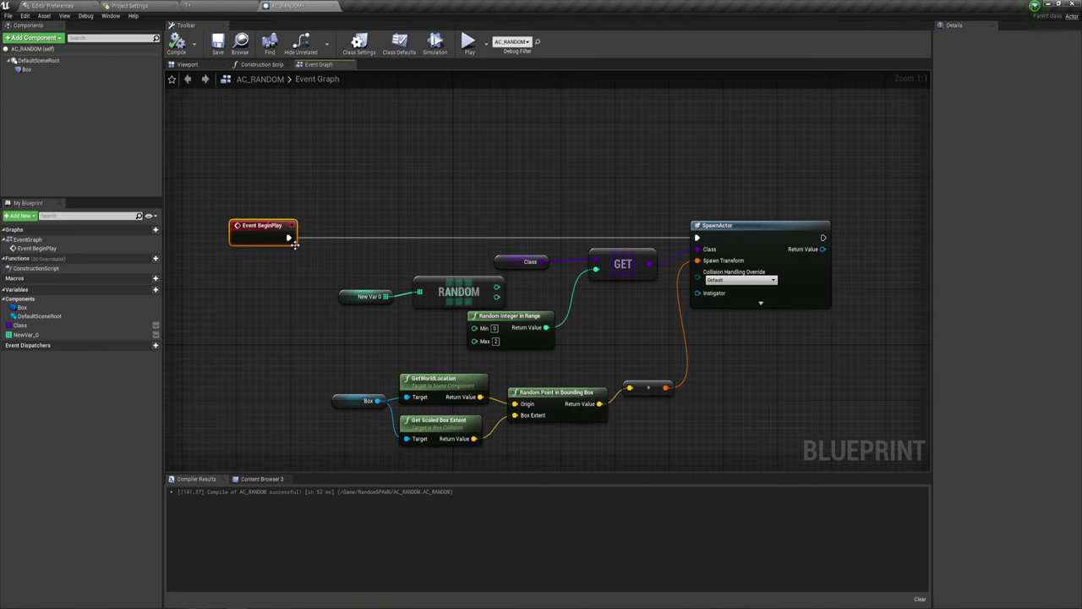
mouse_move(493, 268)
right_mouse_down()
mouse_move(540, 228)
mouse_move(517, 240)
right_mouse_up()
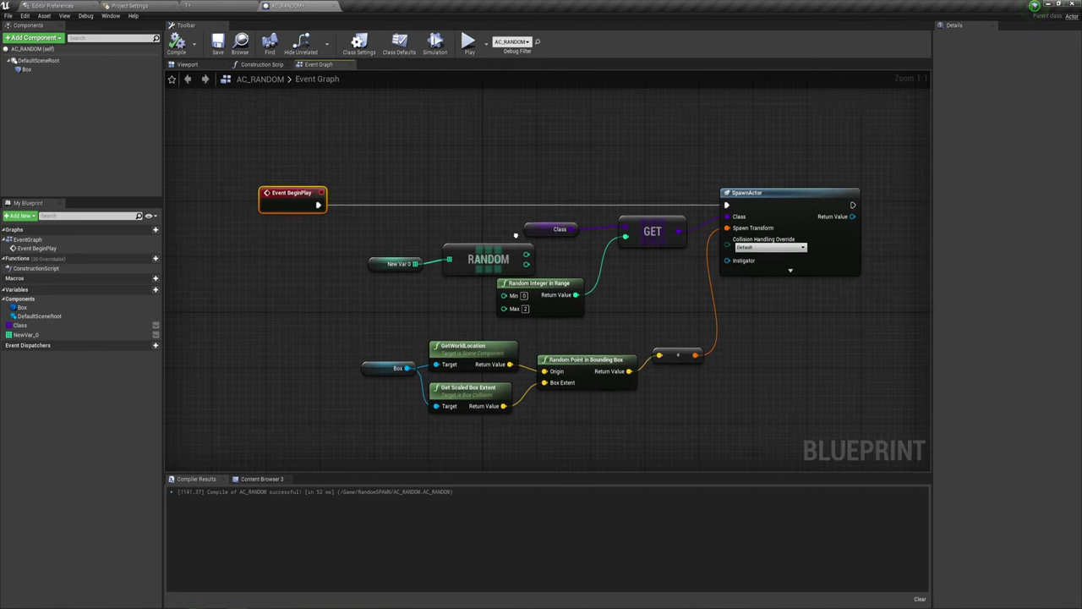
left_click(558, 229)
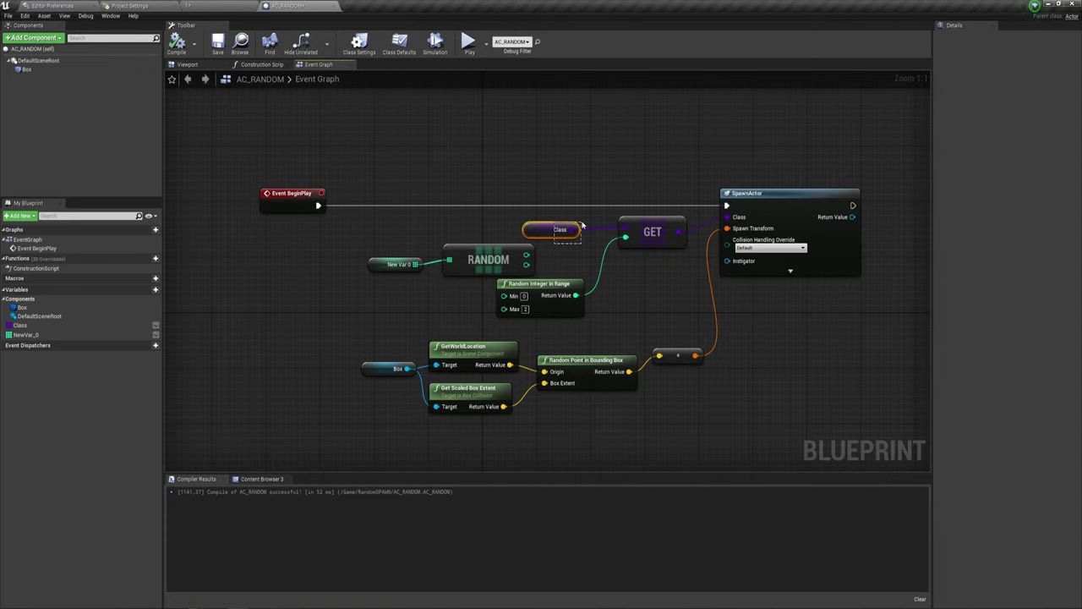
right_click_drag(503, 221, 474, 227)
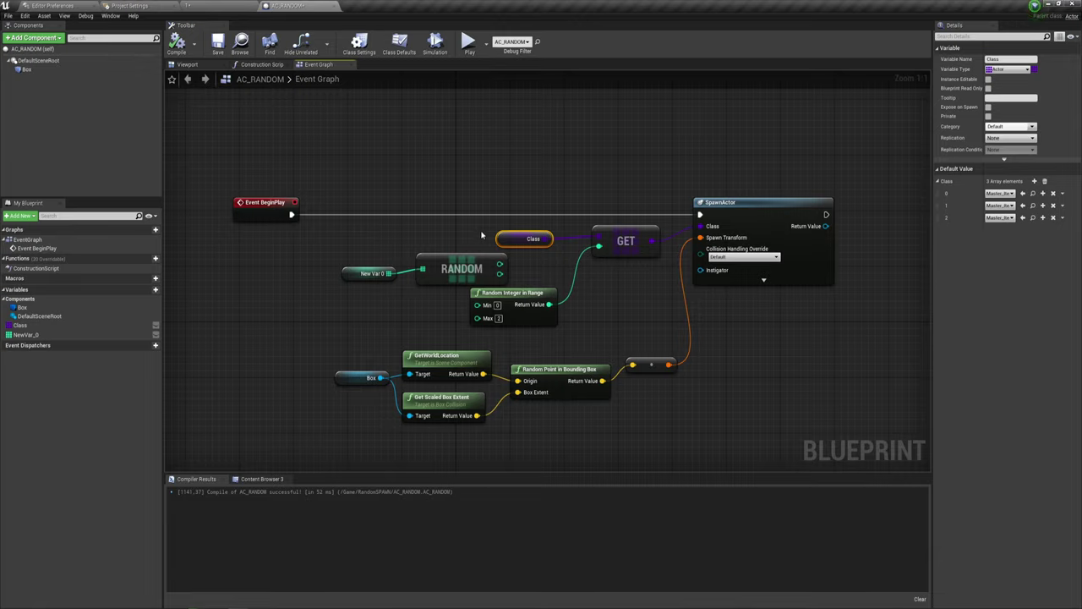
Step: Insert a For Loop after Event BeginPlay and move the Class, GET, RANDOM and location nodes below it
left_click_drag(292, 214, 431, 151)
type("f")
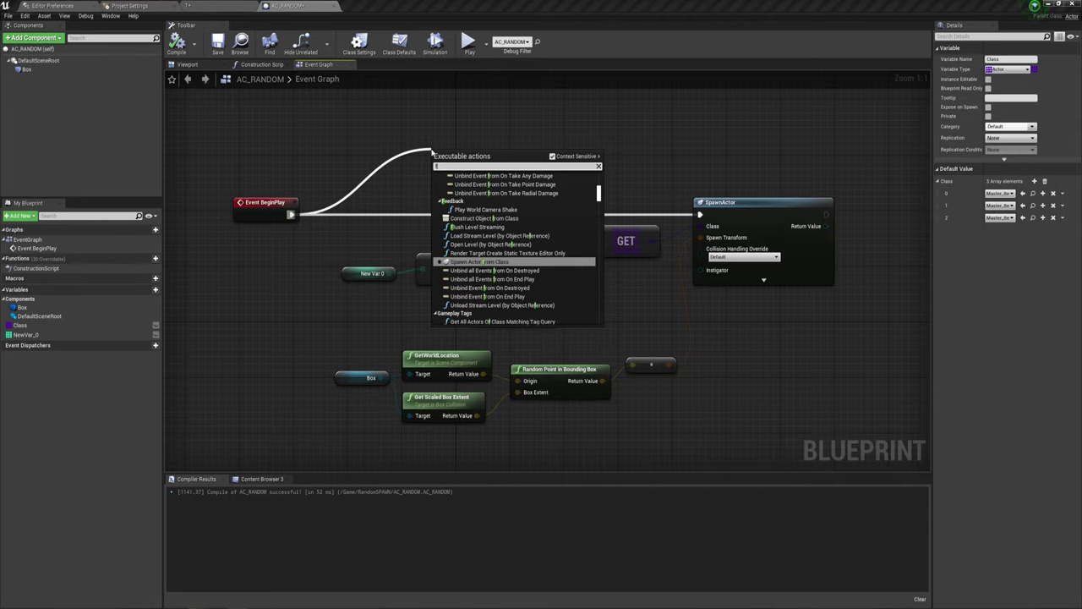
type("or")
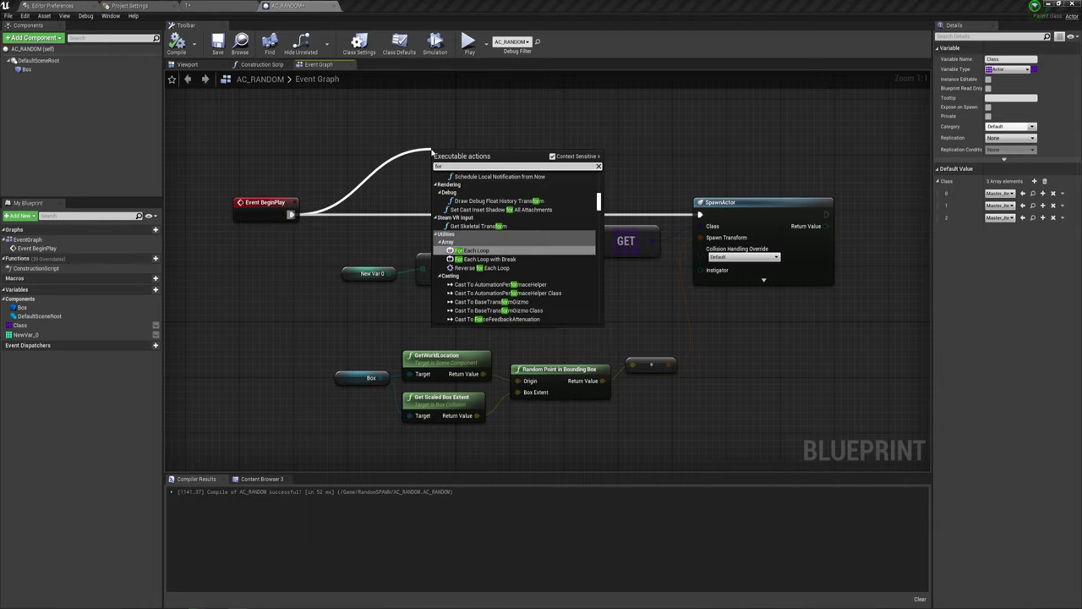
type(" loo")
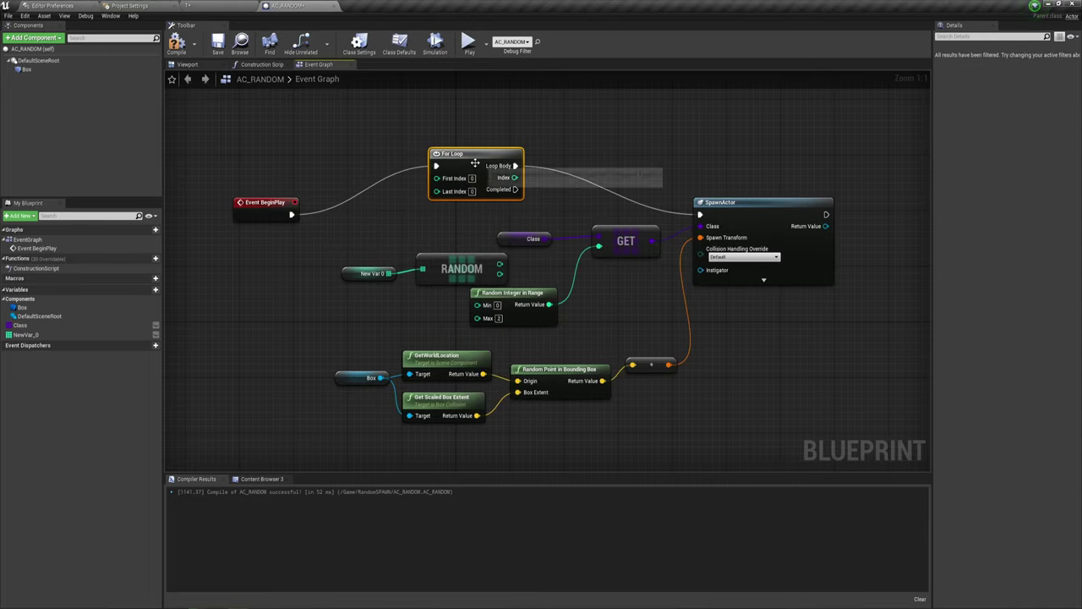
left_click_drag(477, 158, 444, 207)
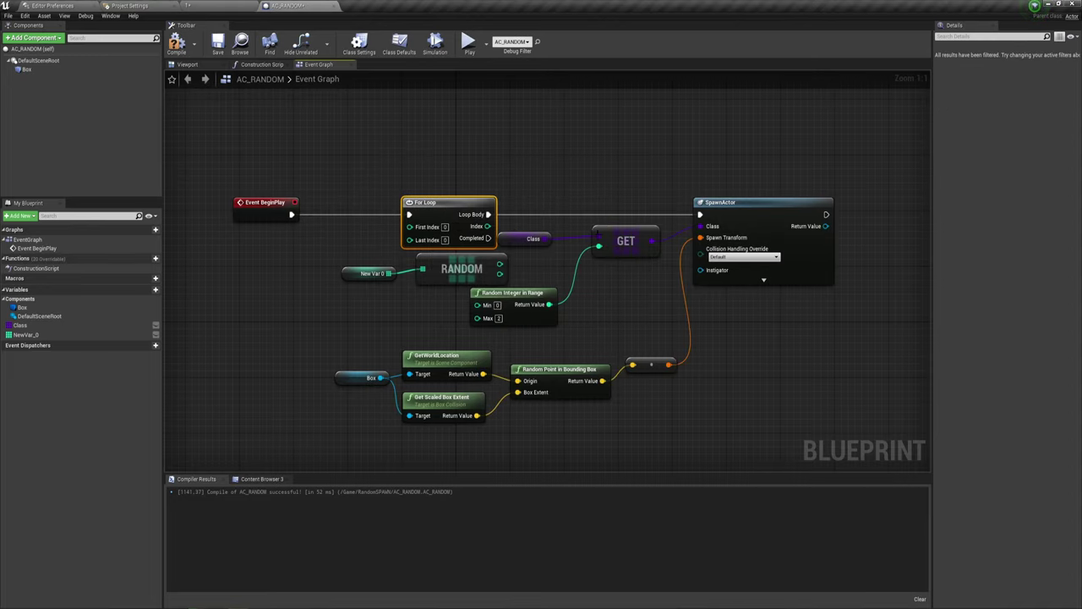
right_click_drag(285, 421, 335, 381)
left_click_drag(339, 406, 624, 230)
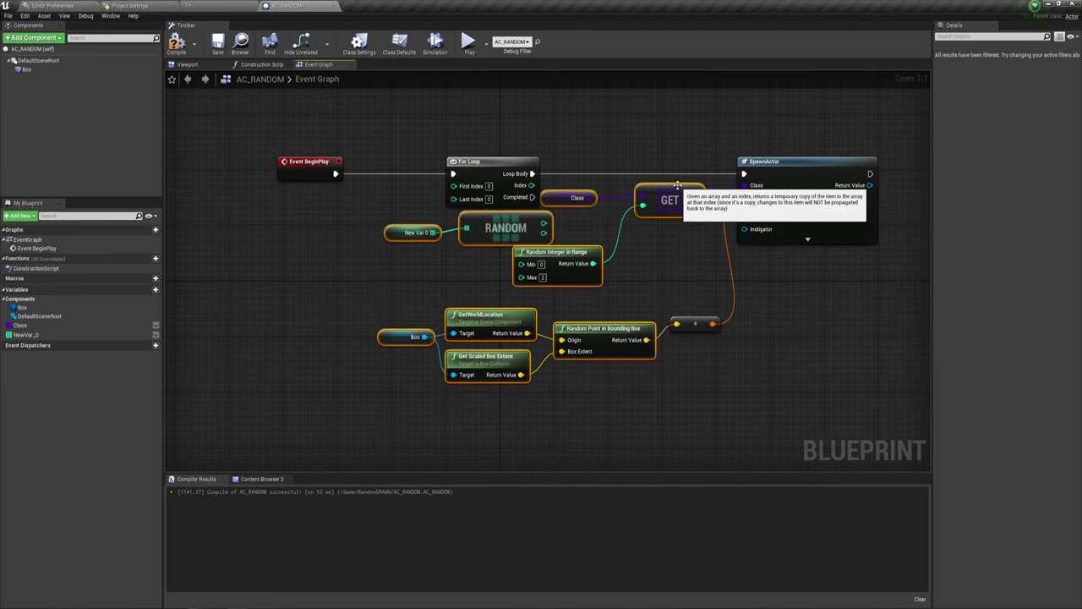
left_click_drag(699, 198, 693, 226)
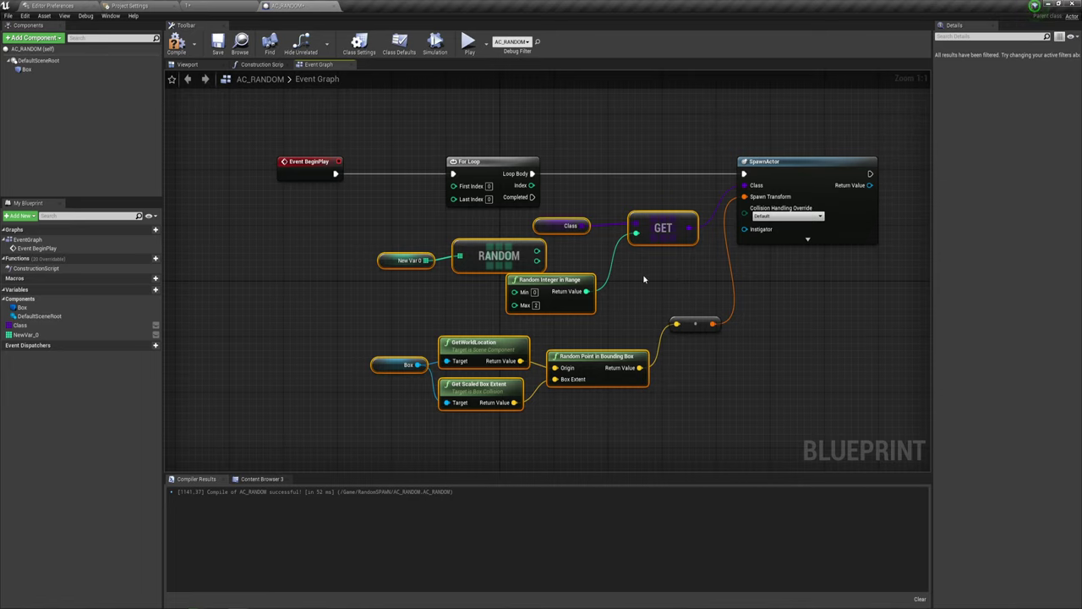
right_click_drag(644, 279, 655, 278)
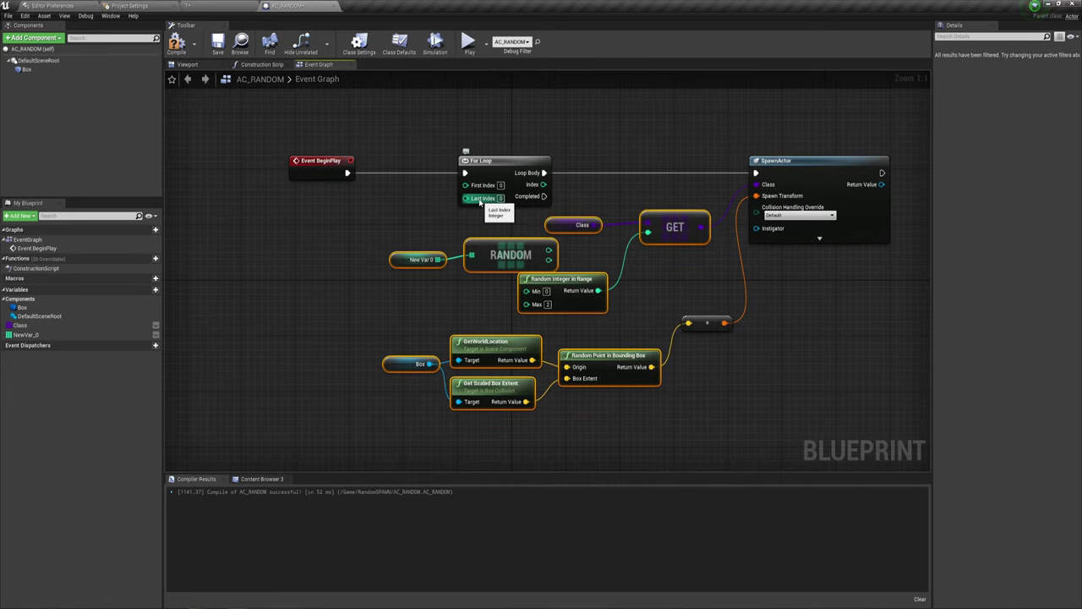
Step: Promote For Loop's Last Index to an instance-editable variable, compile, and return to the level
left_click_drag(465, 197, 422, 222)
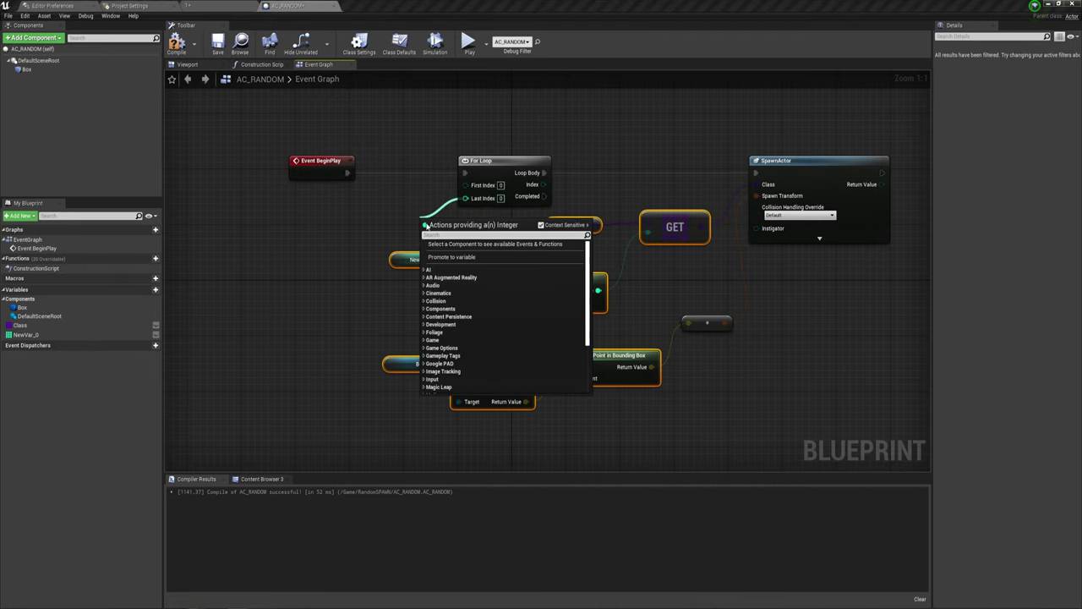
left_click(451, 256)
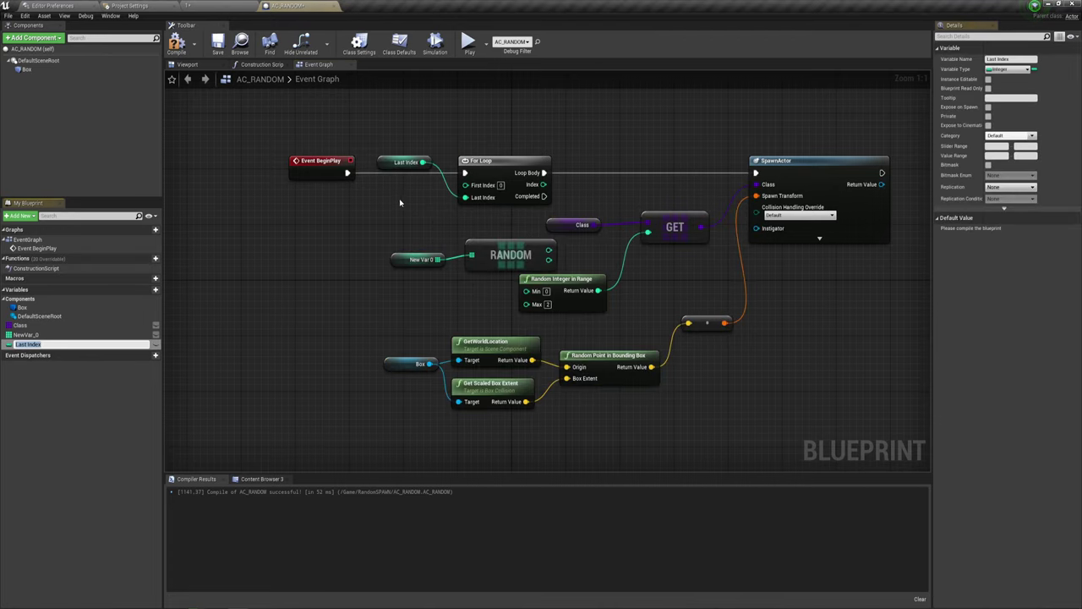
left_click_drag(402, 163, 400, 212)
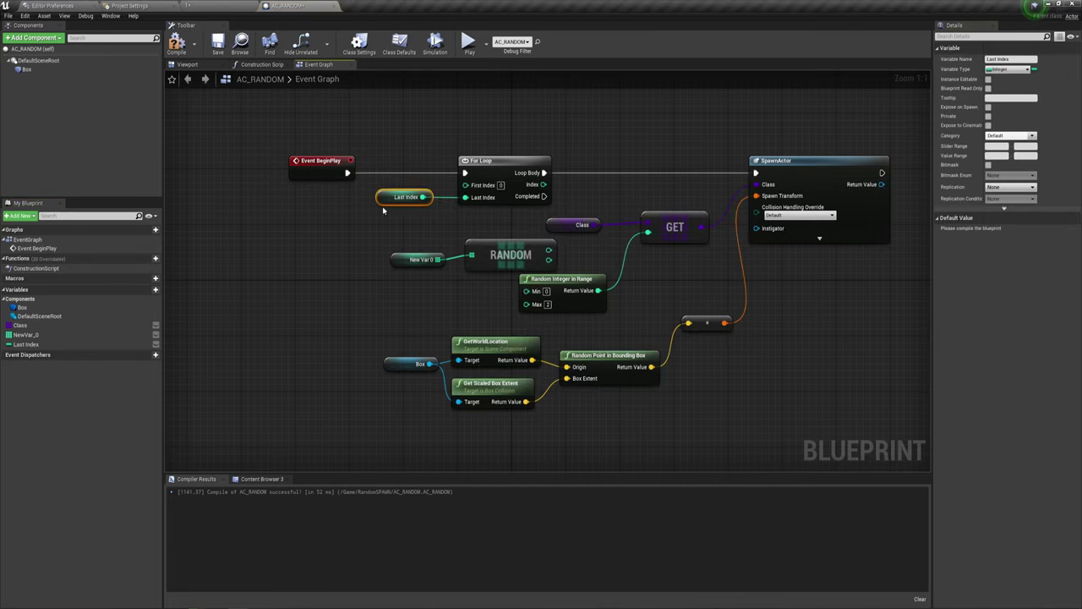
left_click(155, 344)
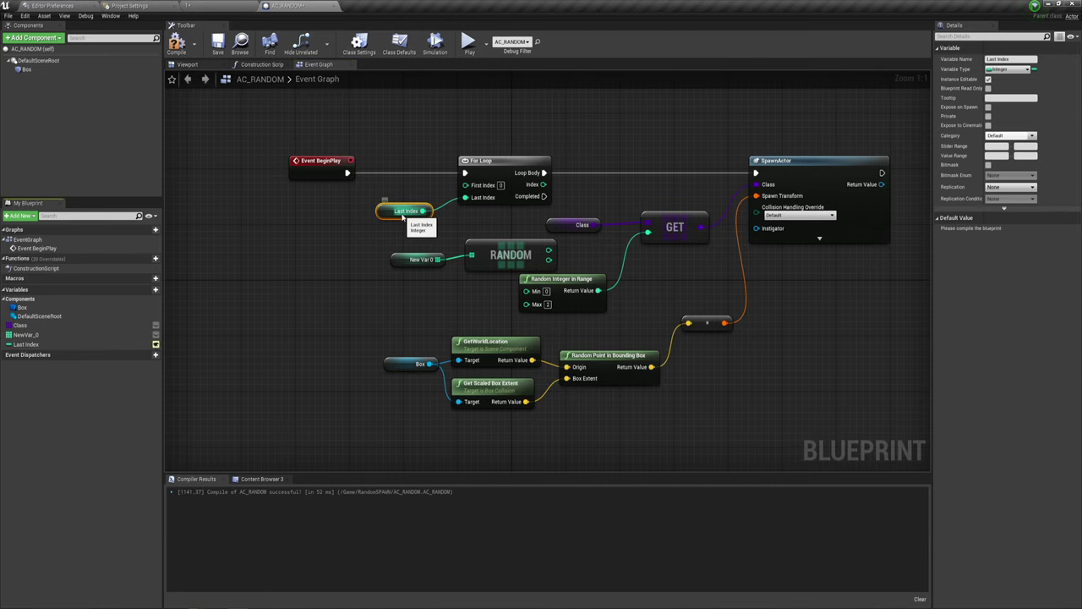
left_click(176, 43)
left_click(206, 5)
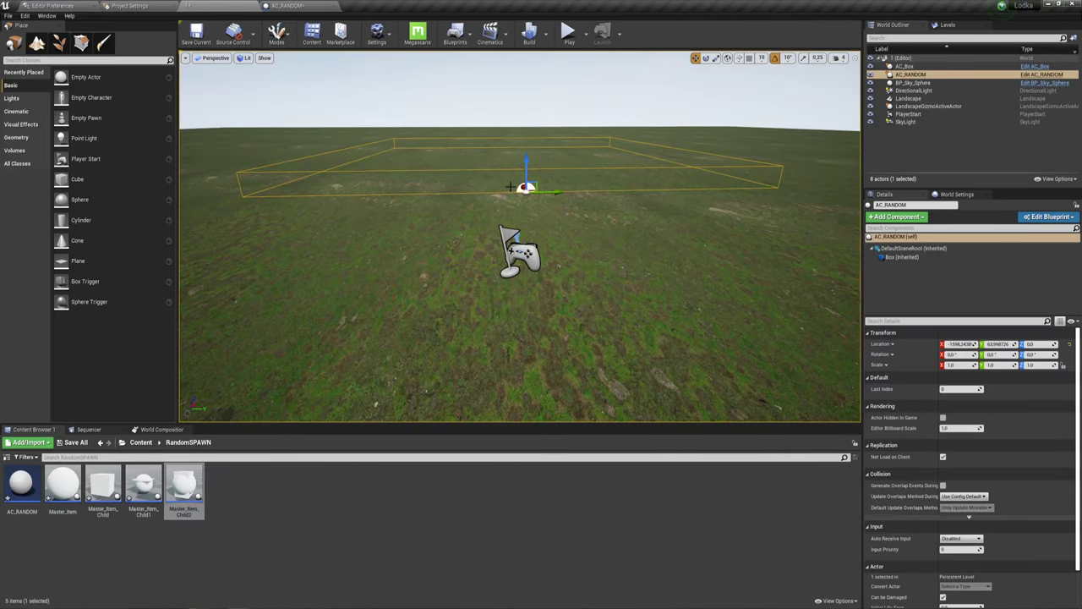
Step: Enter 15 as Last Index on the placed AC_RANDOM actor, then switch back to its Event Graph
right_click_drag(592, 200, 592, 181)
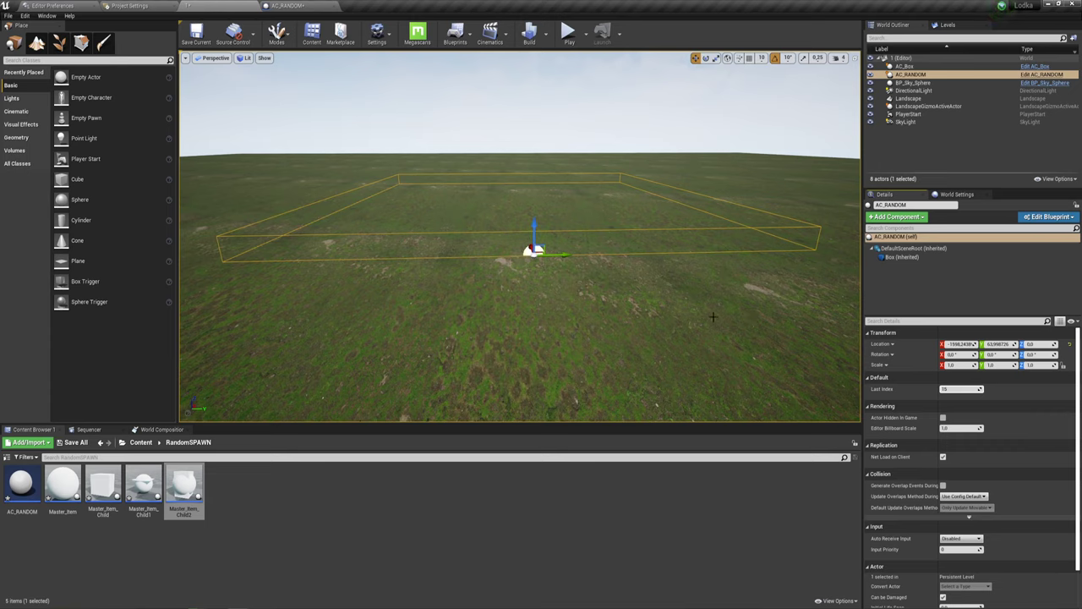
left_click(941, 389)
left_click(686, 316)
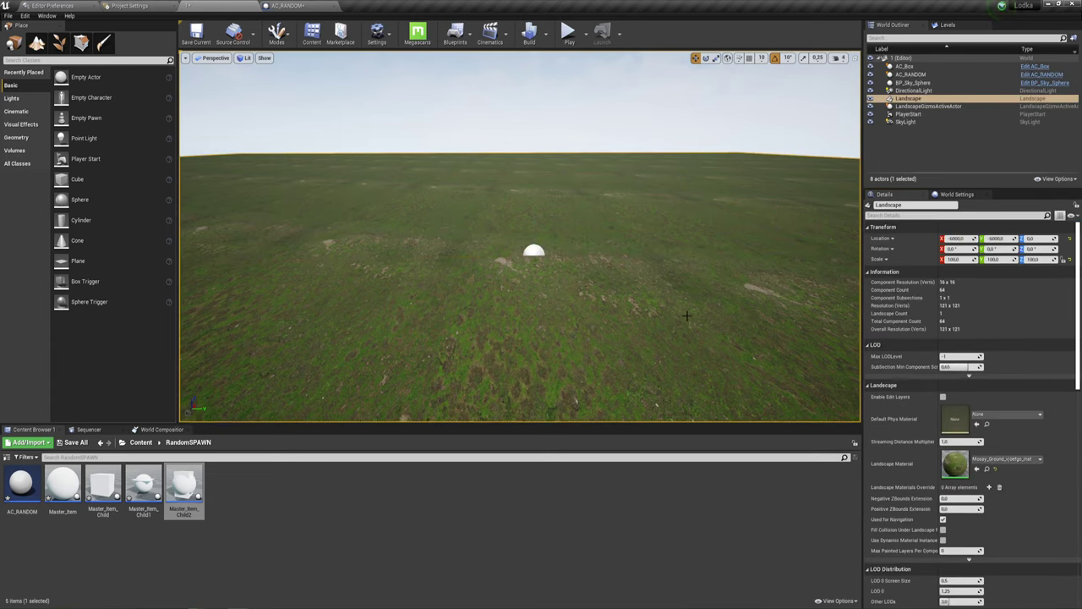
left_click(536, 247)
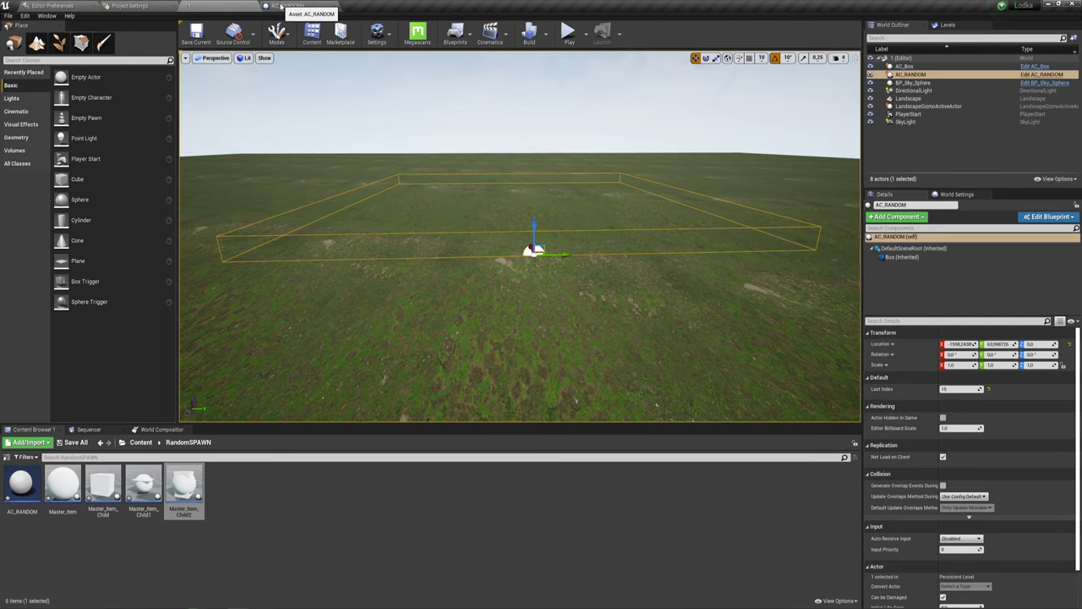
left_click(281, 6)
right_click_drag(533, 214, 541, 233)
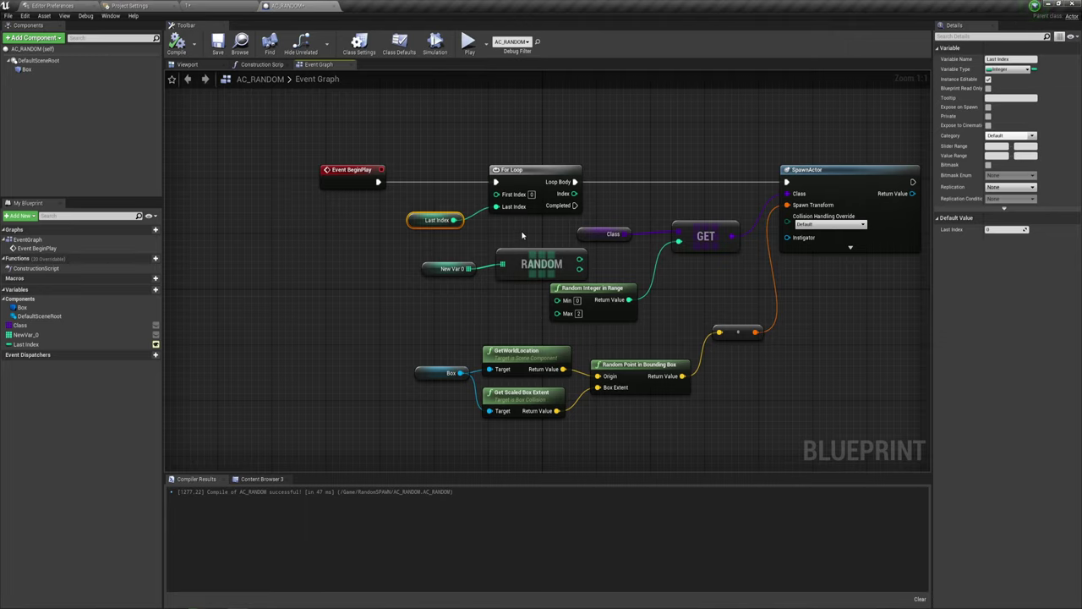
Step: Play-test the level with the new loop, then stop it to close the preview
right_click_drag(522, 236, 517, 259)
right_click_drag(602, 299, 583, 275)
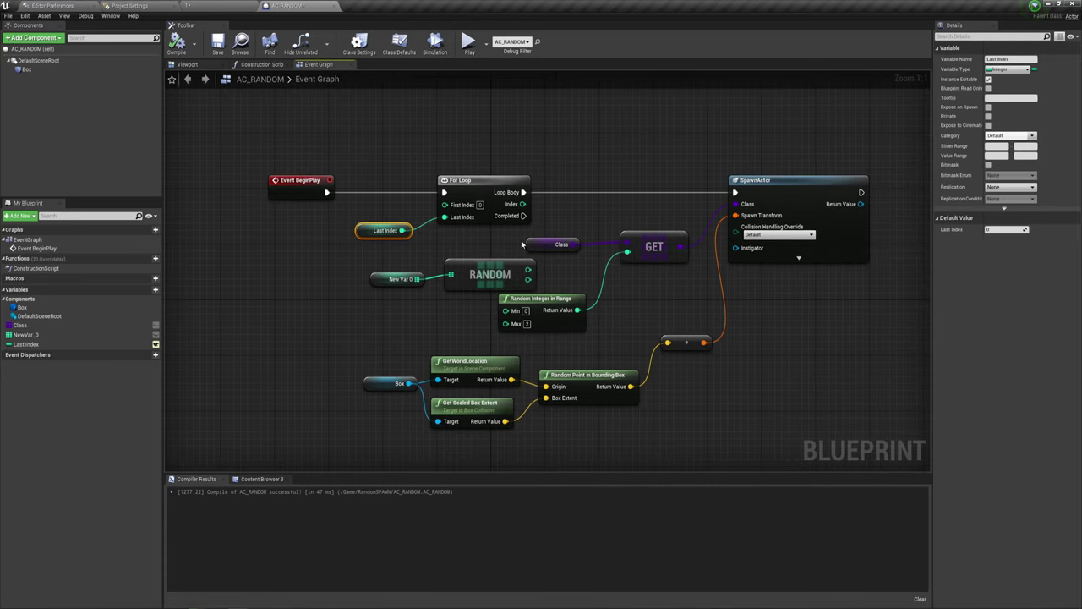
right_click_drag(491, 256, 511, 284)
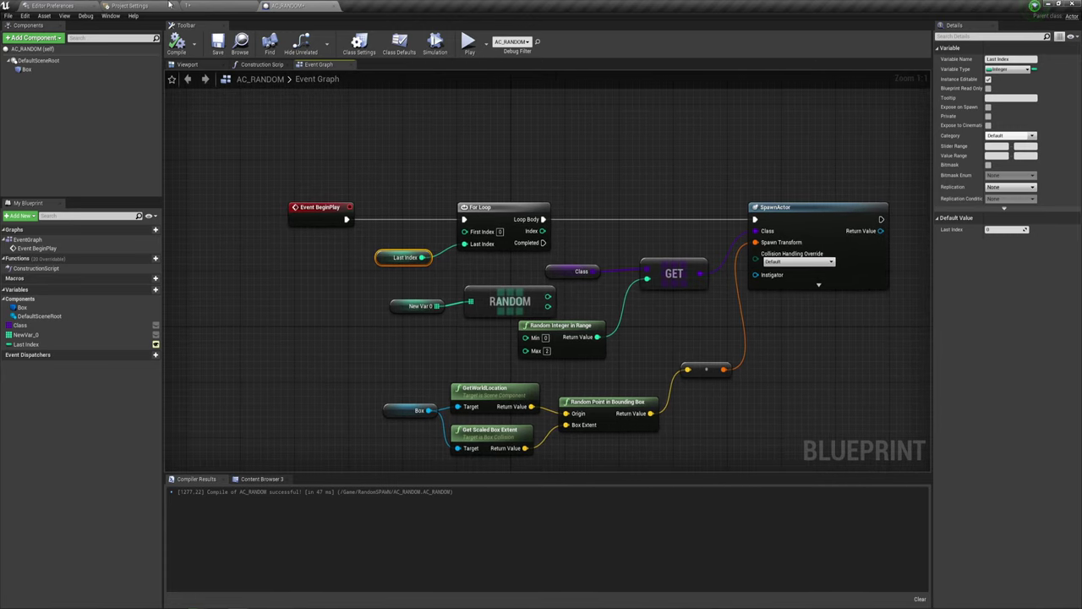
left_click(469, 43)
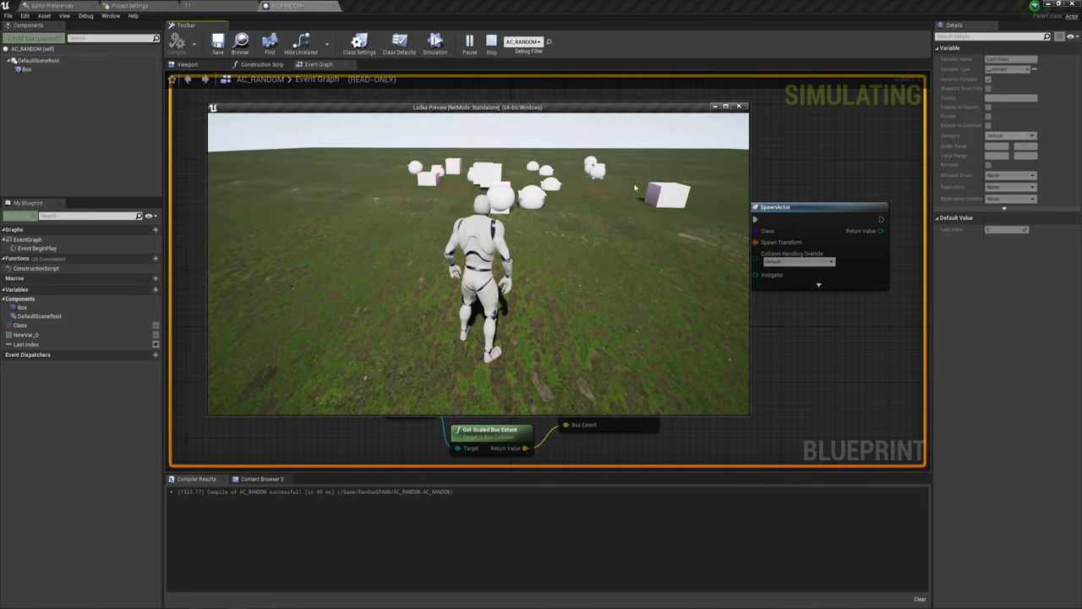
left_click(491, 42)
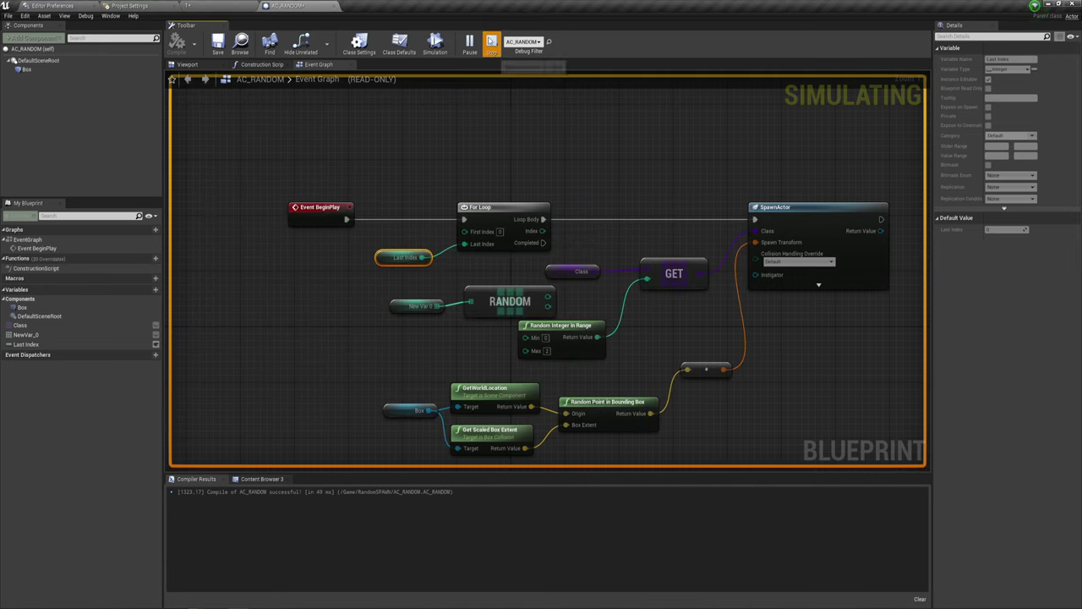
Step: Add a Print String node after SpawnActor with its text colour set to orange
right_click_drag(642, 256, 271, 238)
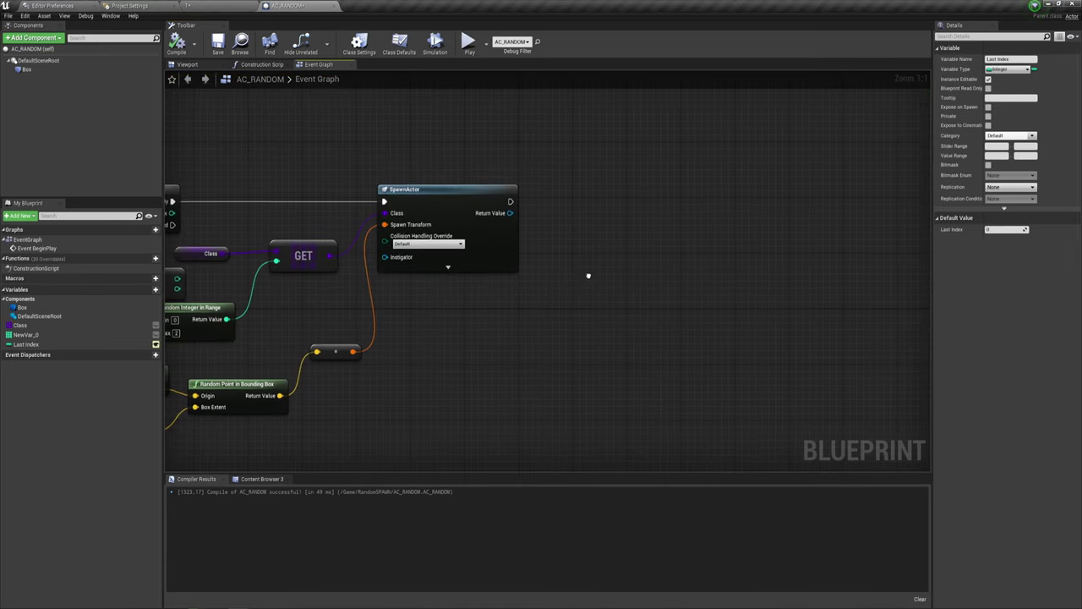
left_click_drag(510, 200, 604, 184)
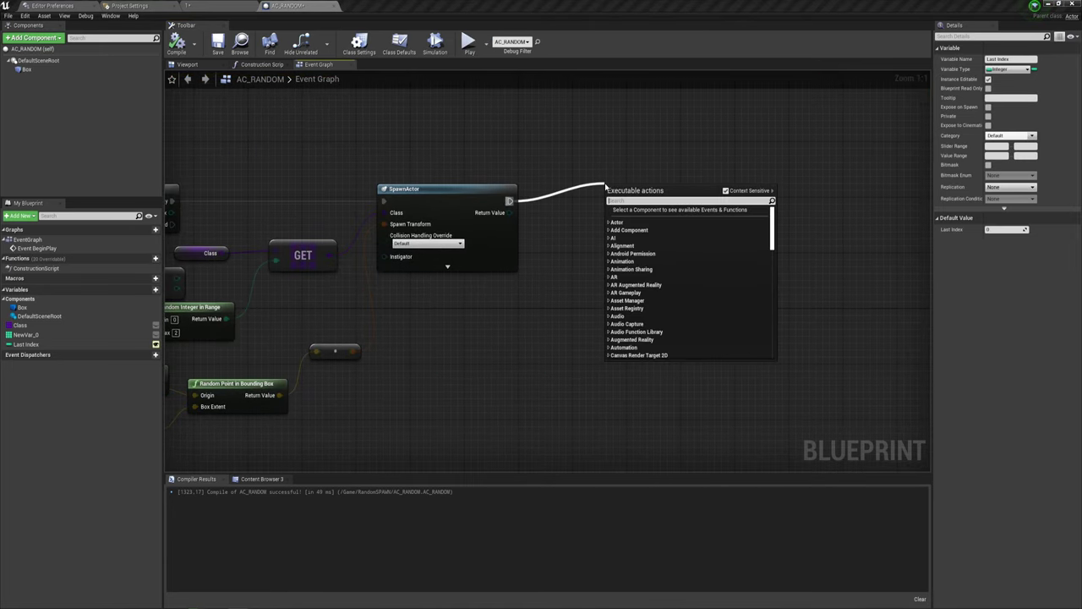
type("print")
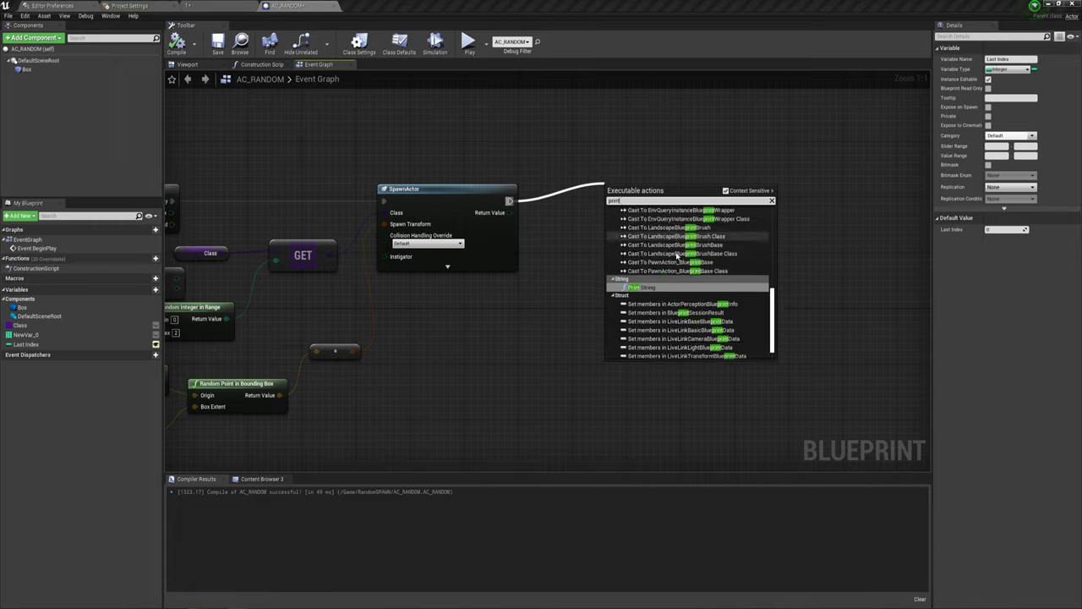
left_click(641, 287)
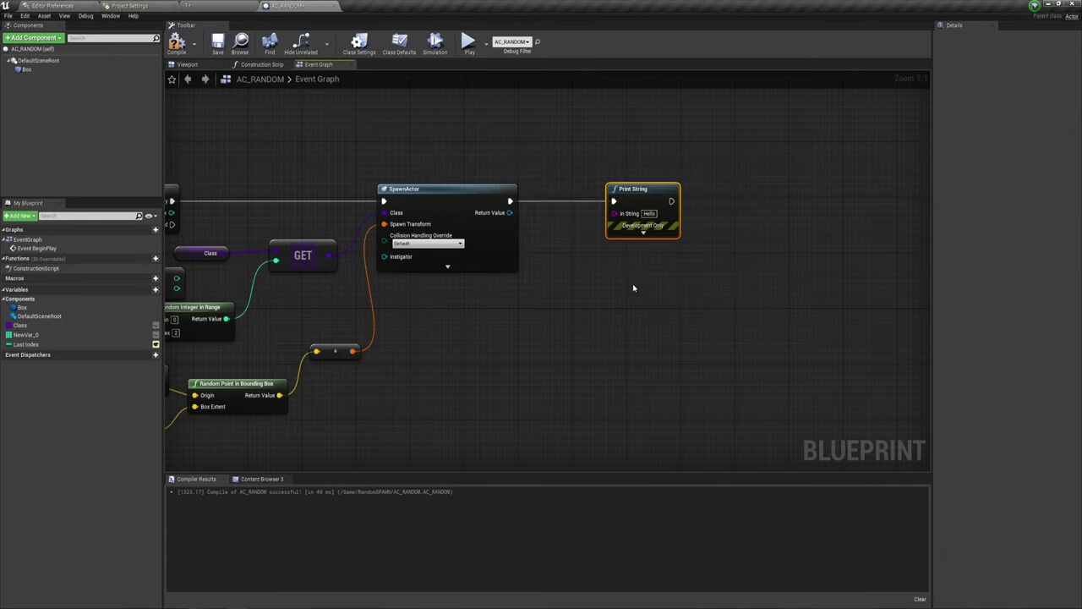
left_click(644, 235)
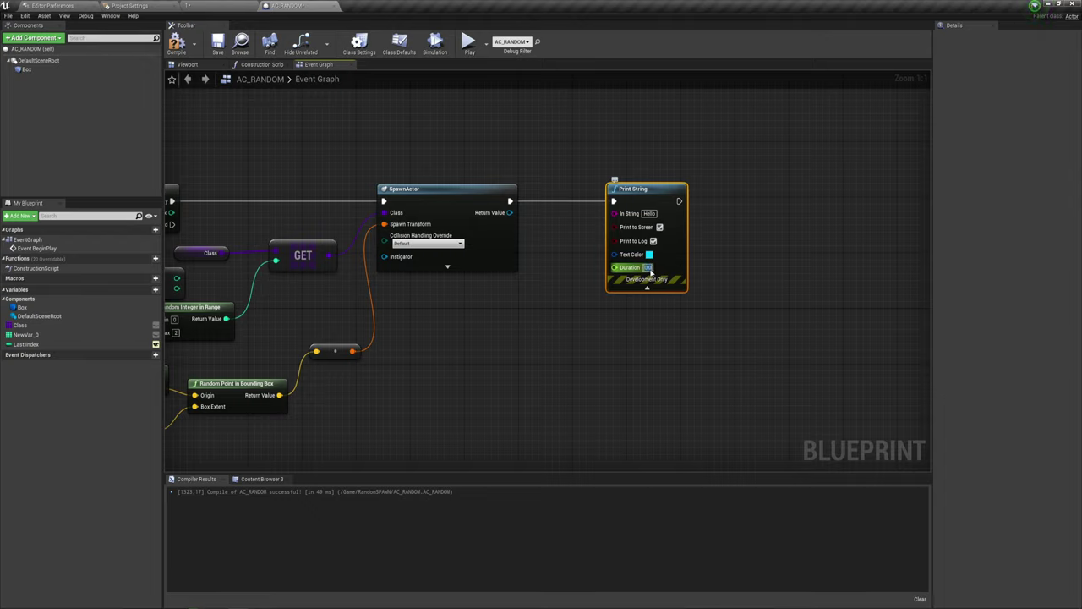
left_click(649, 254)
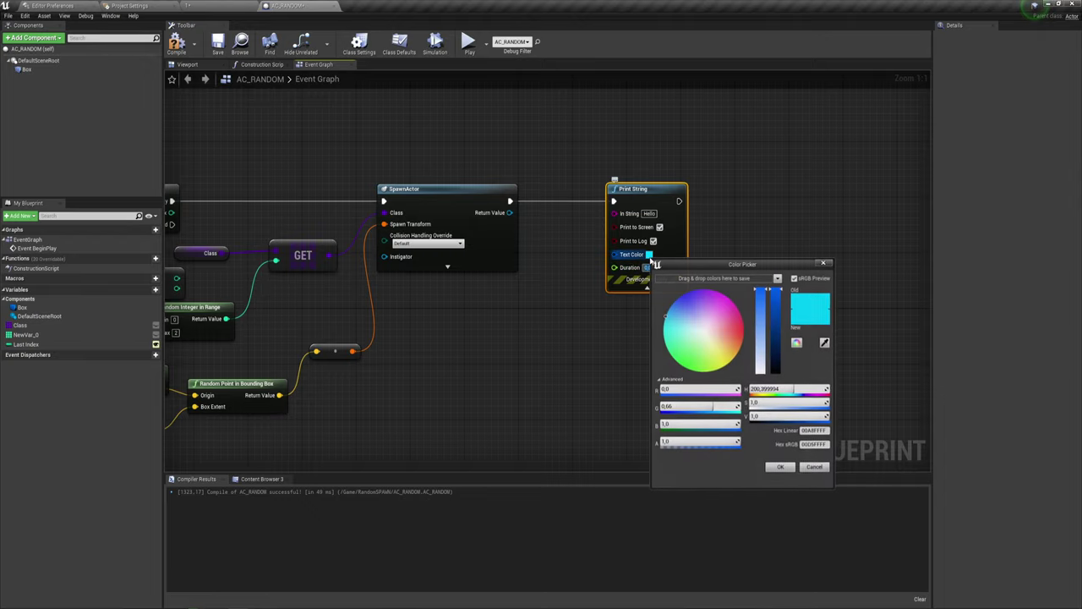
mouse_move(690, 329)
left_mouse_down()
mouse_move(745, 325)
mouse_move(741, 349)
left_mouse_up()
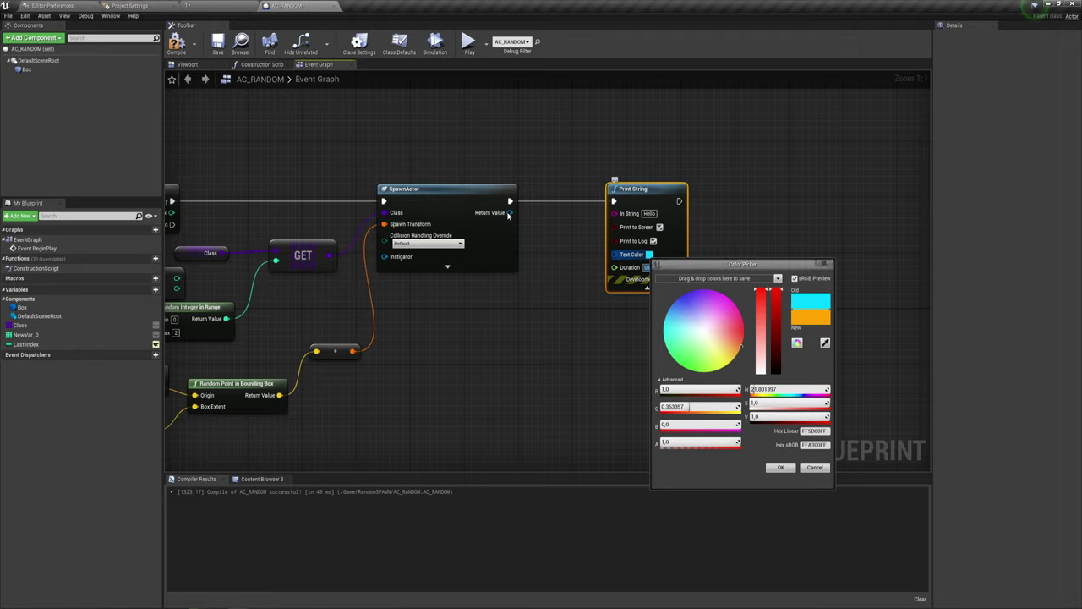
left_click(781, 469)
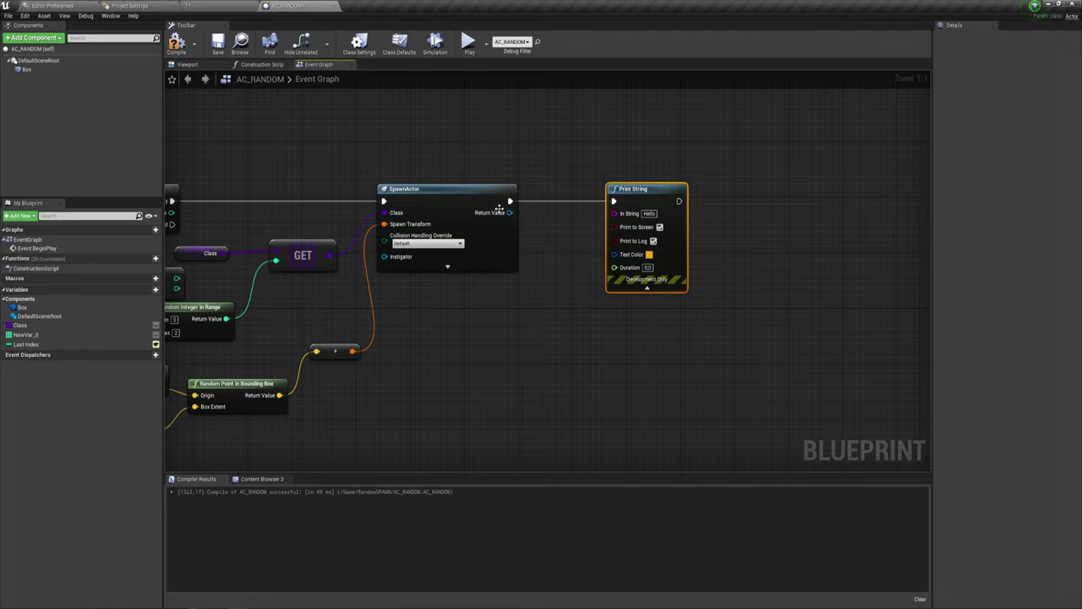
Step: Print the spawned actor's display name and start a play test
left_click_drag(508, 212, 617, 214)
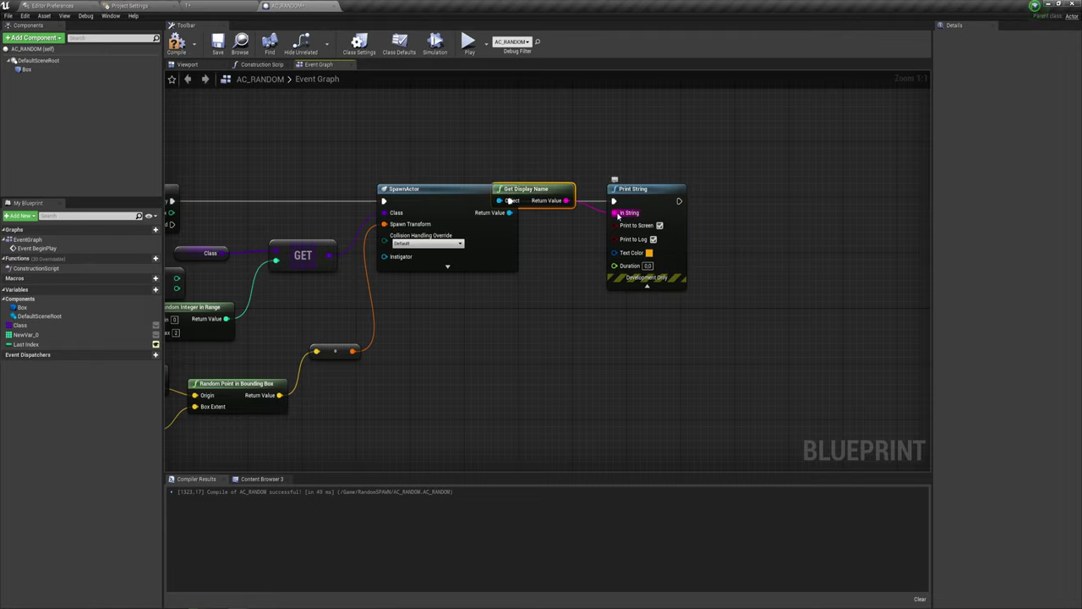
left_click_drag(546, 190, 574, 223)
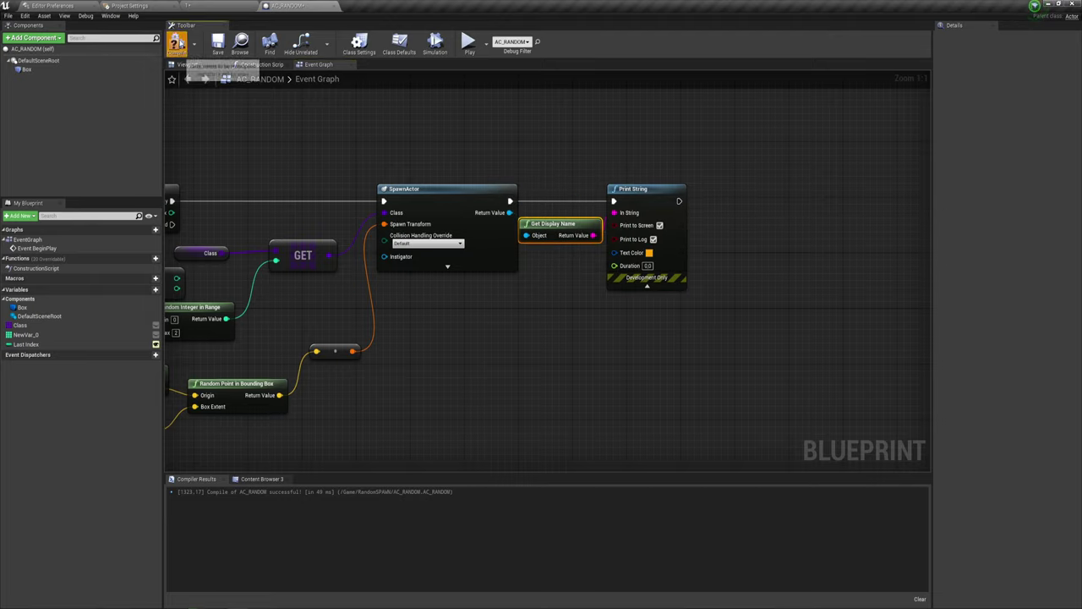
left_click(467, 42)
Step: End the play test and shift Print String and Get Display Name slightly right
key("w")
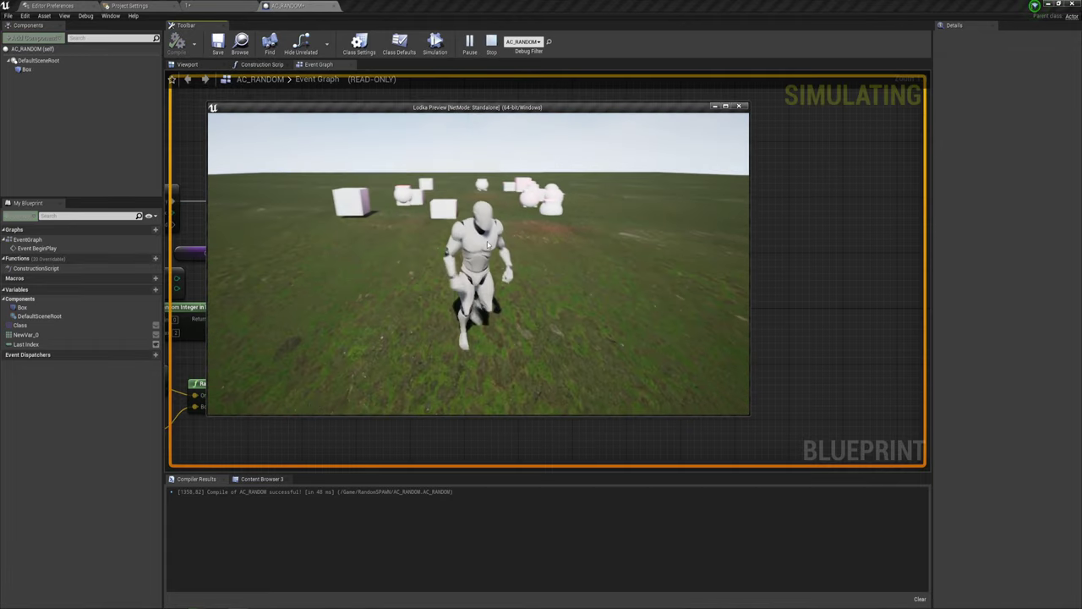
key("Escape")
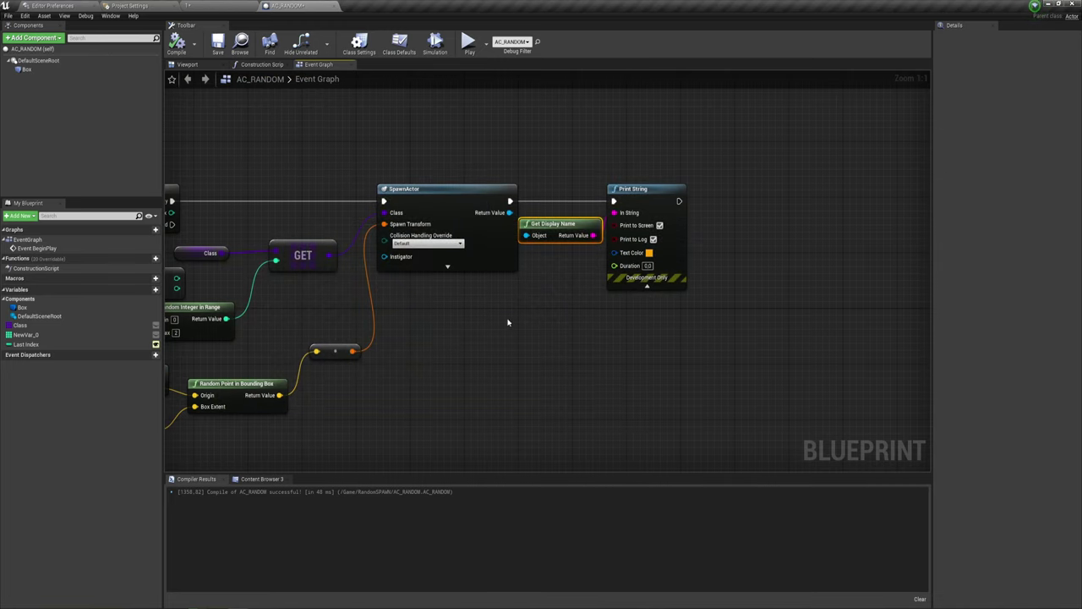
right_click_drag(508, 320, 620, 306)
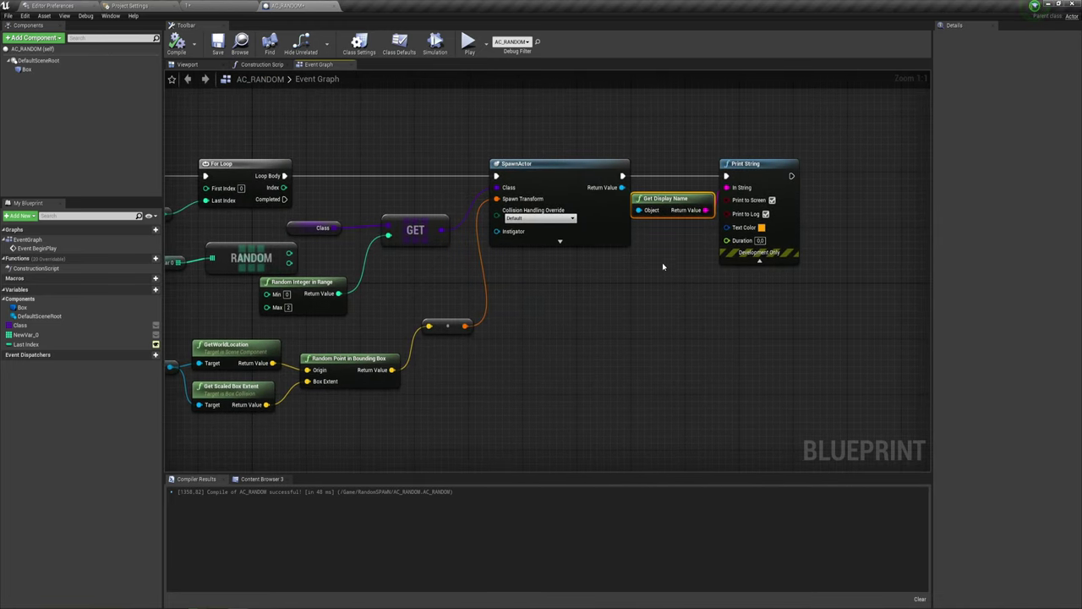
left_click(752, 164, "ctrl")
left_click_drag(752, 164, 772, 164)
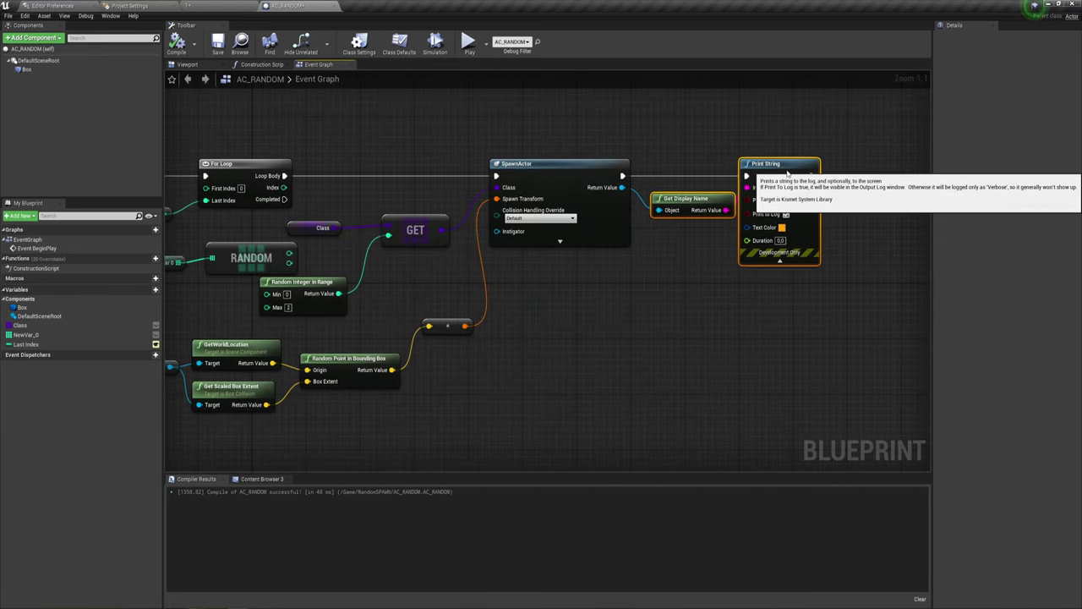
Step: Compile with the longer Print String duration and play-test to see the orange names
left_click(802, 382)
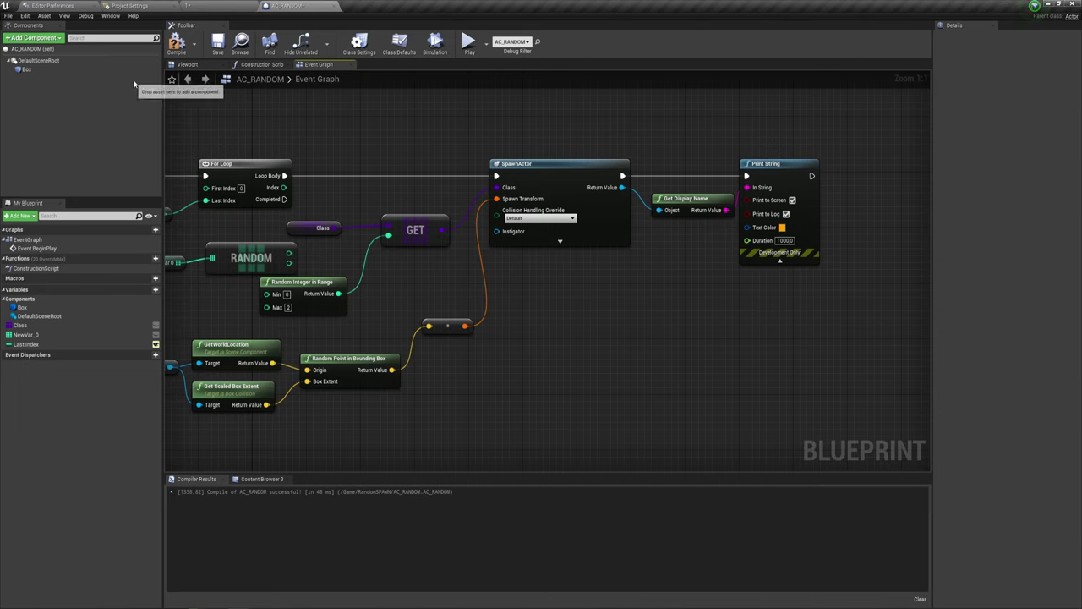
left_click(176, 42)
left_click(478, 44)
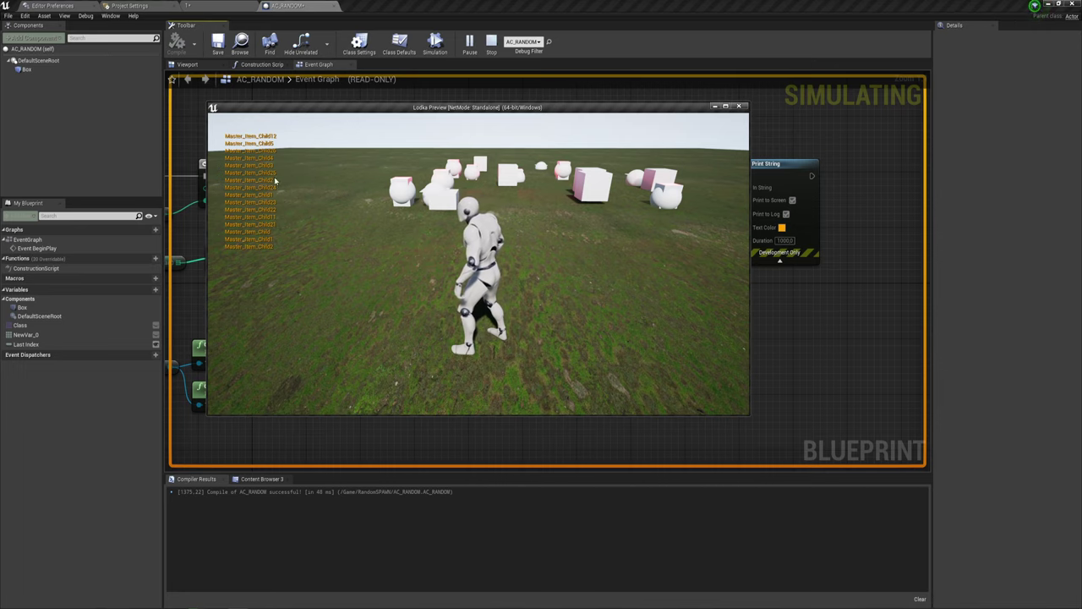
Step: Stop the test, change Print String's text colour to purple, and replay the level
key("Escape")
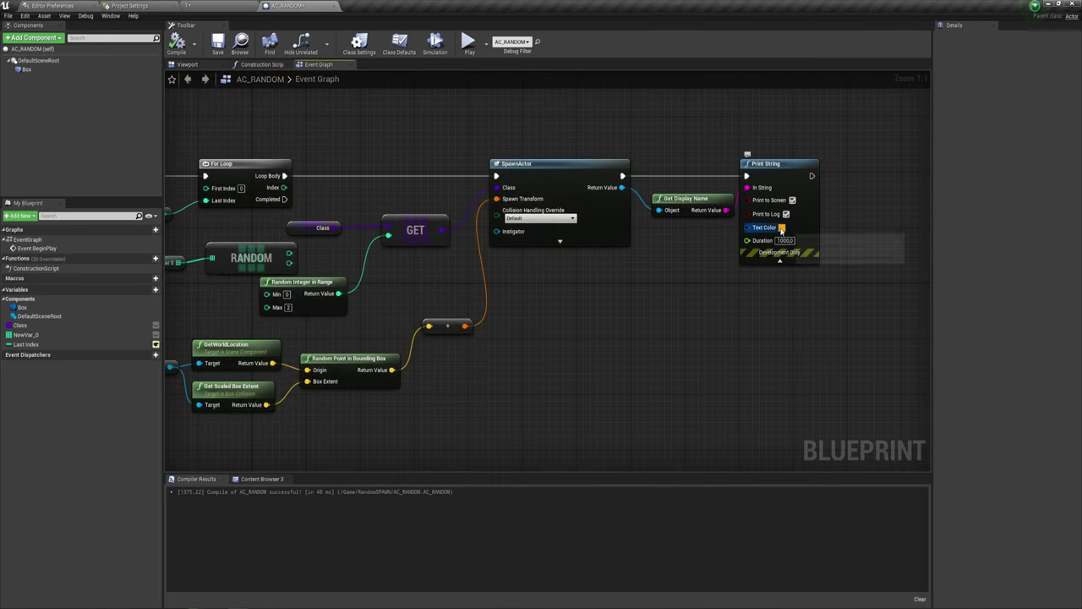
left_click(782, 228)
left_click(808, 336)
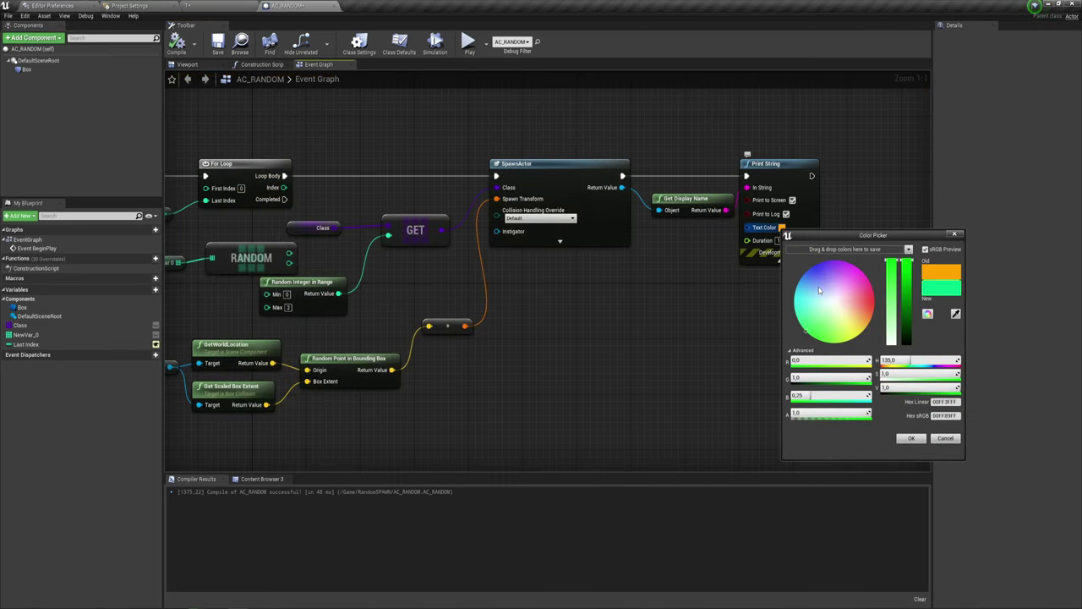
left_click_drag(819, 290, 836, 265)
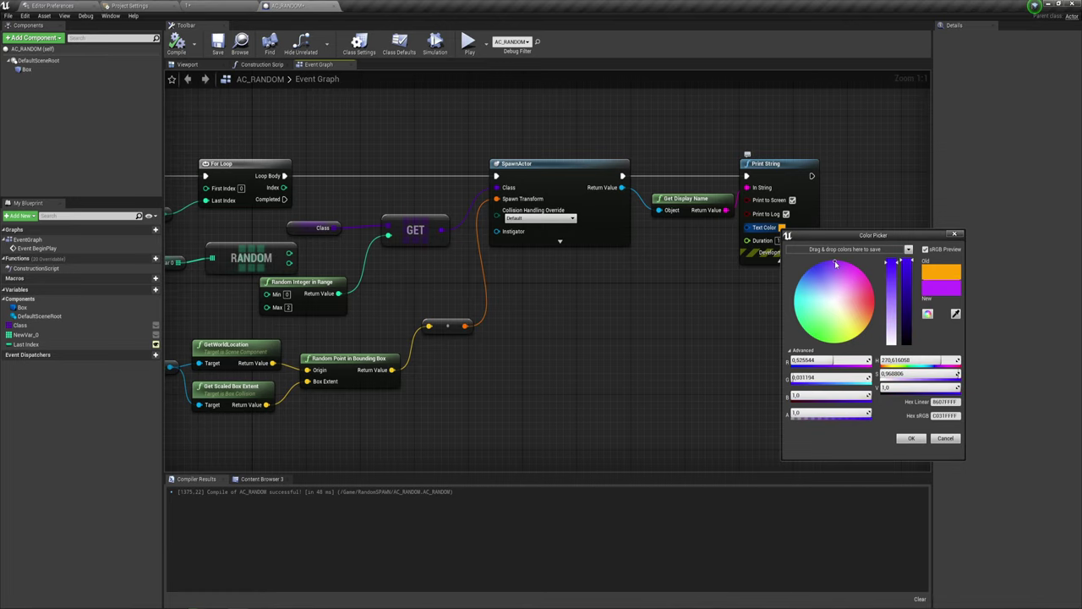
left_click(911, 439)
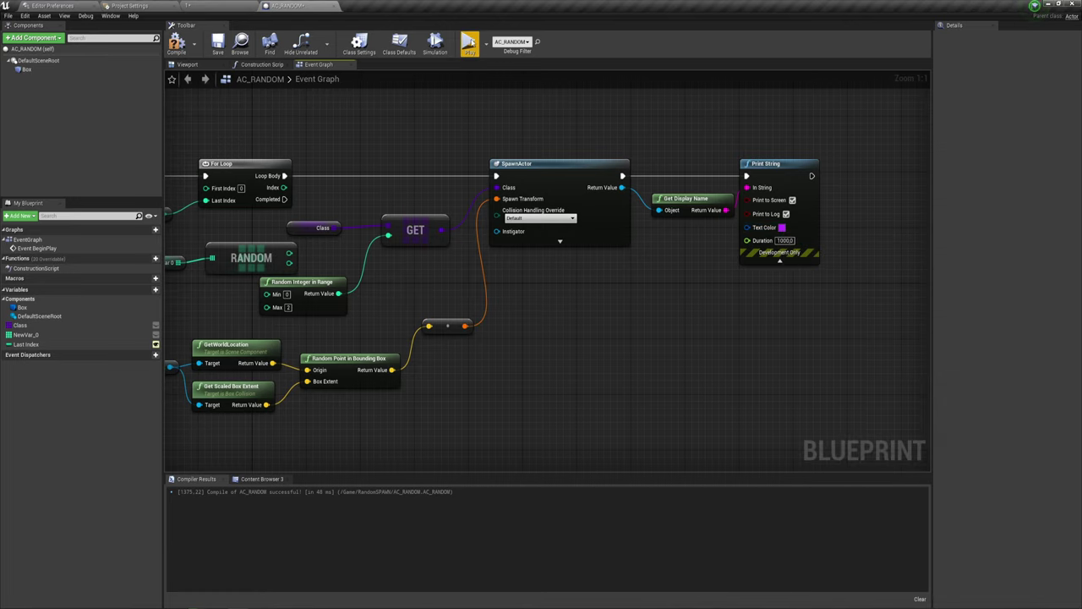
left_click(469, 44)
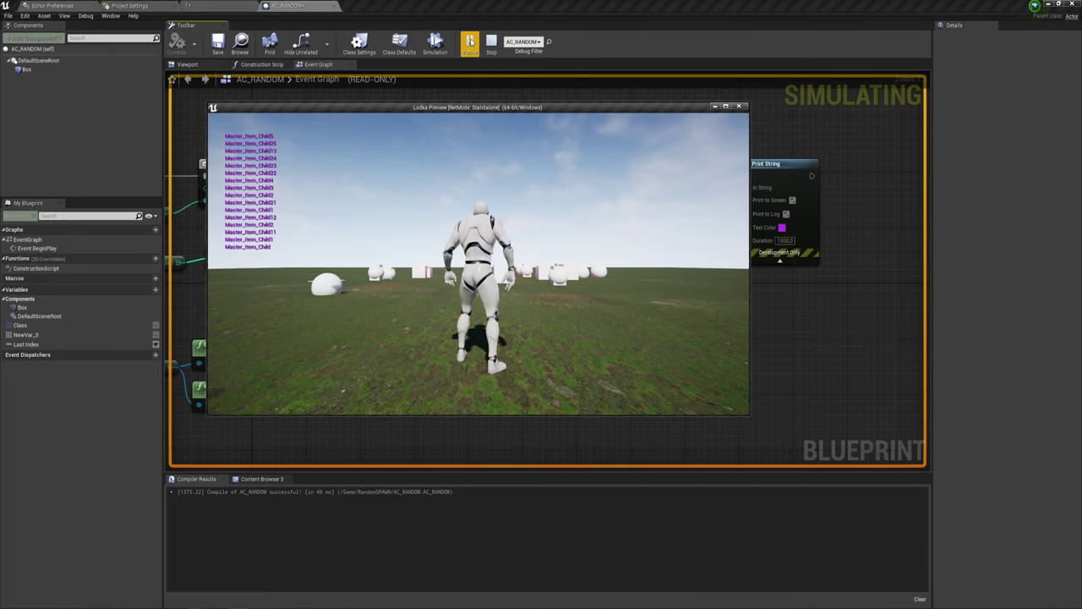
Step: Run the character forward and left among the dropped boxes and spheres, then end play
key("w")
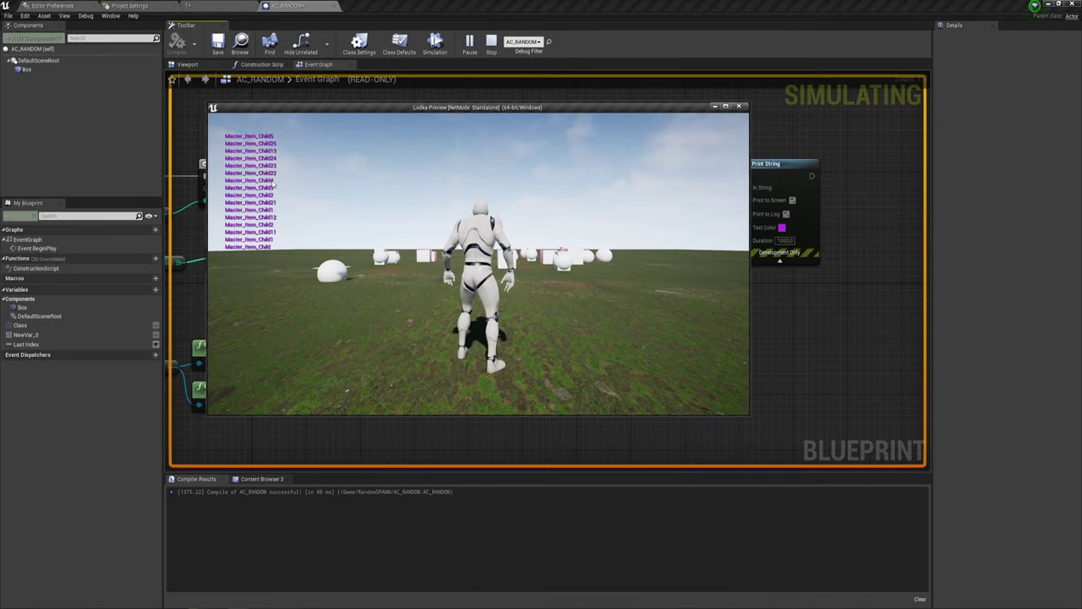
key("w")
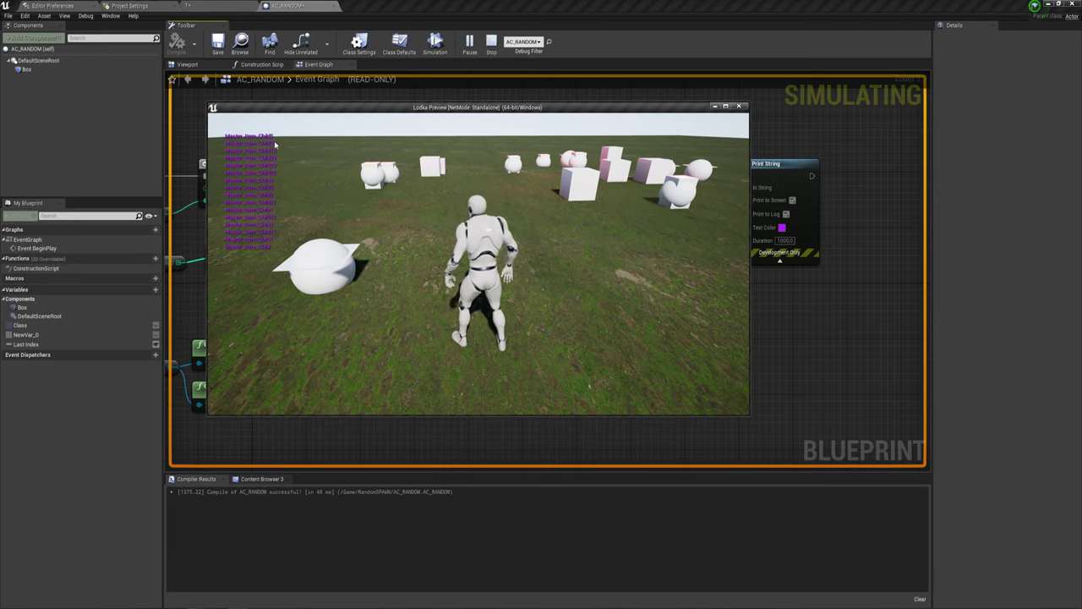
mouse_move(276, 148)
left_mouse_down()
mouse_move(532, 221)
mouse_move(367, 149)
left_mouse_up()
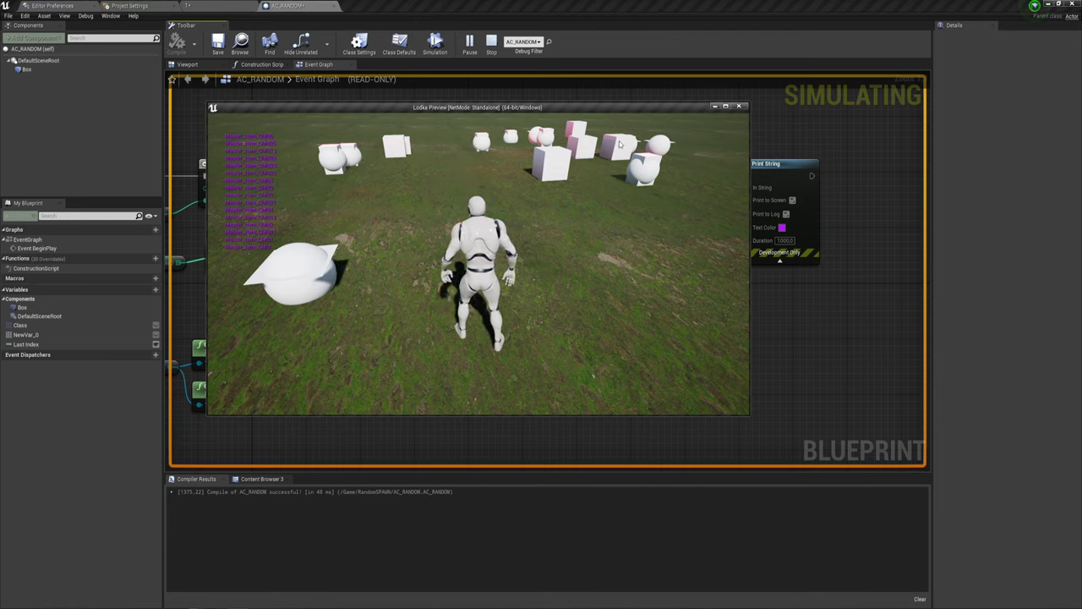
key("a")
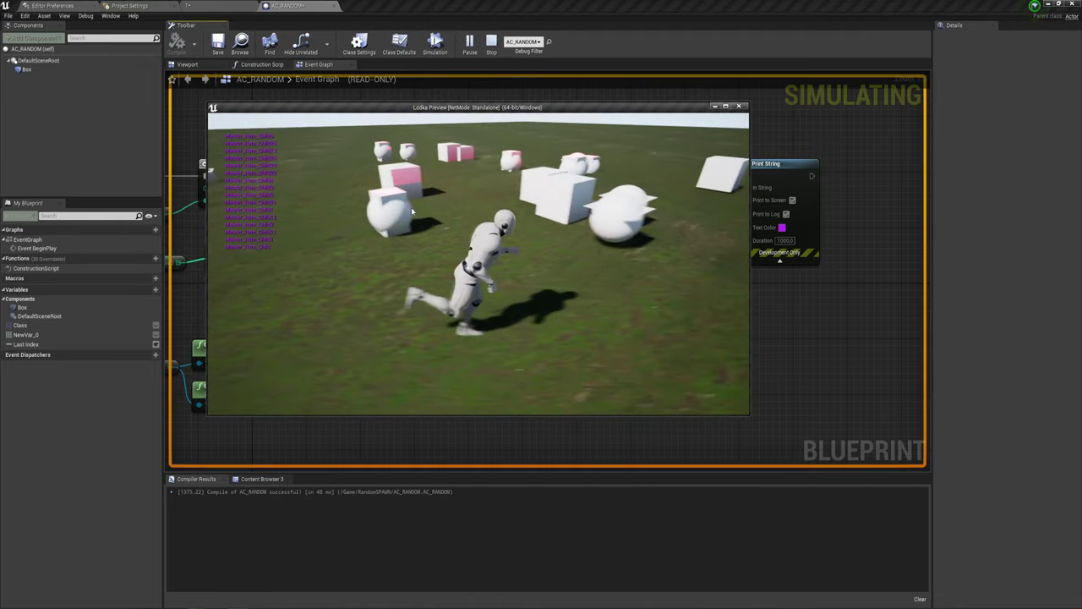
key("w")
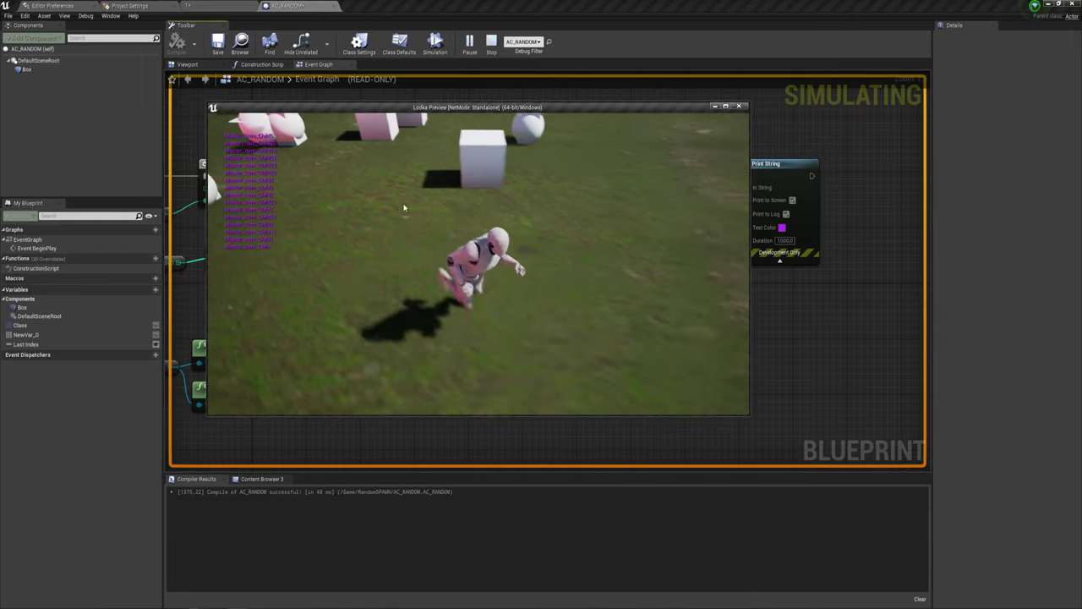
key("Escape")
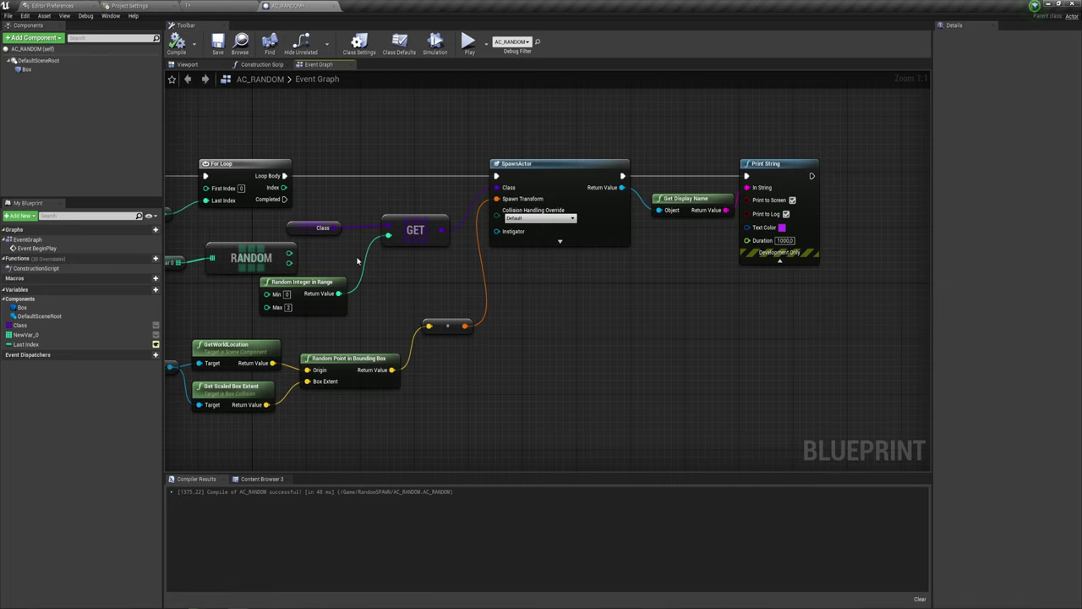
right_click_drag(357, 261, 537, 288)
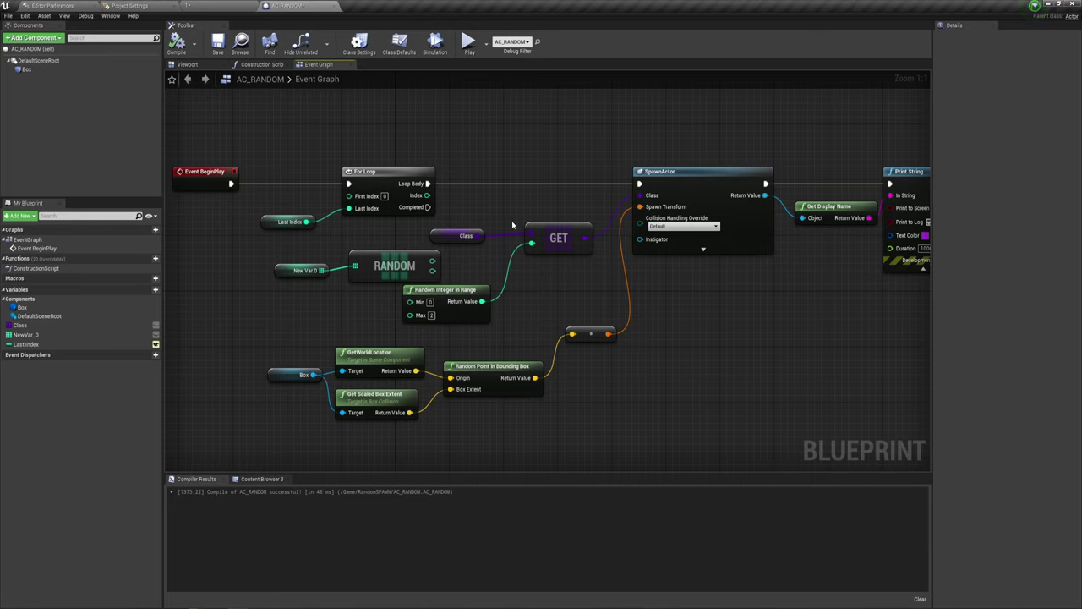
right_click_drag(508, 283, 511, 322)
mouse_move(516, 261)
right_mouse_down()
mouse_move(570, 324)
mouse_move(588, 275)
right_mouse_up()
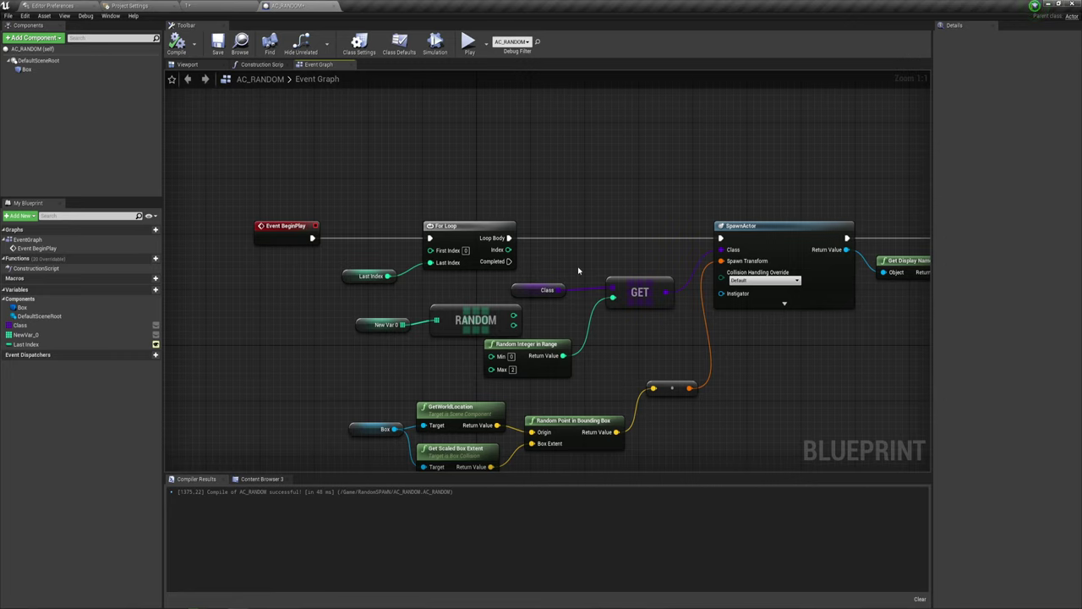
Step: Duplicate the For Loop node and place the copy above the original
right_click_drag(477, 304, 550, 302)
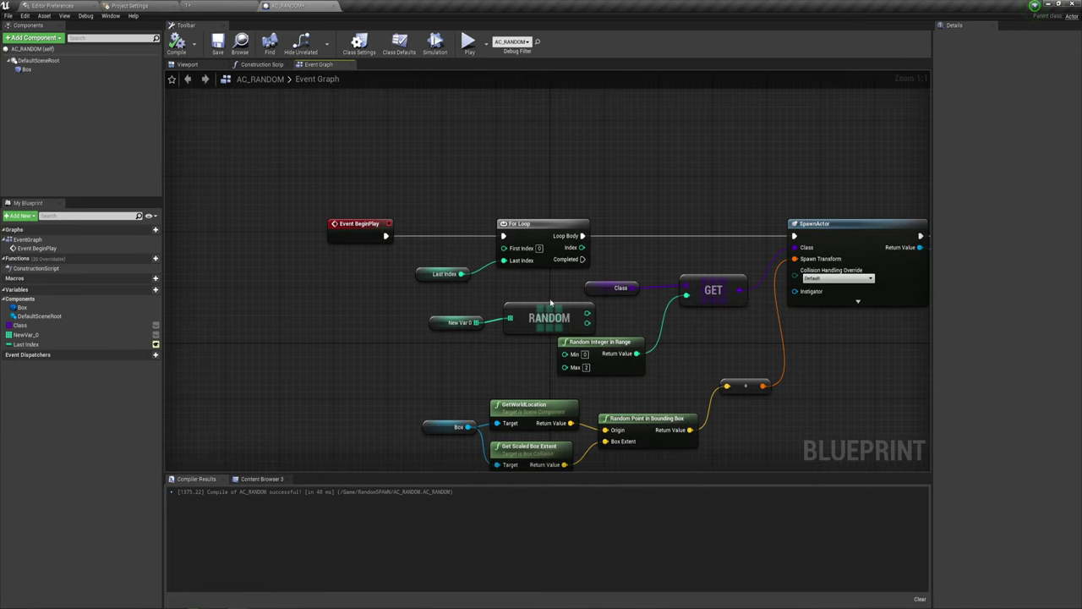
left_click_drag(434, 294, 567, 237)
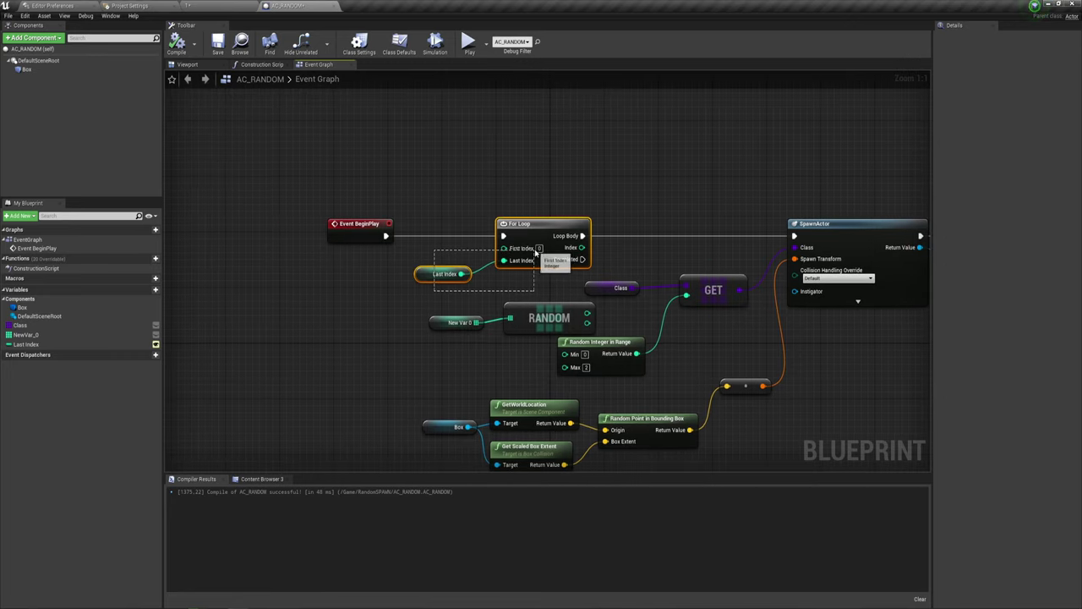
right_click_drag(524, 292, 497, 322)
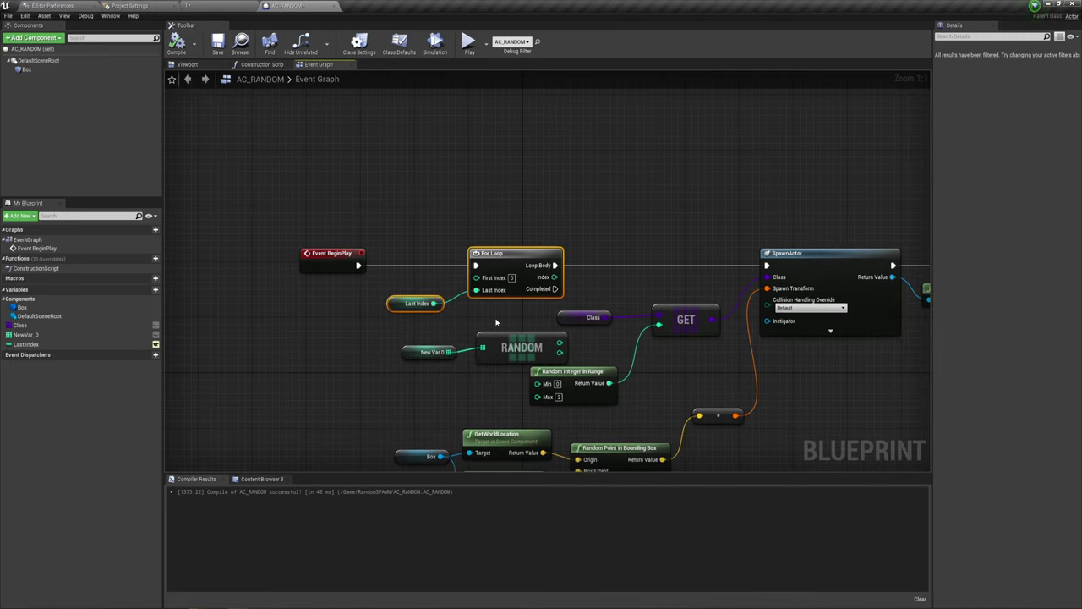
left_click(510, 254)
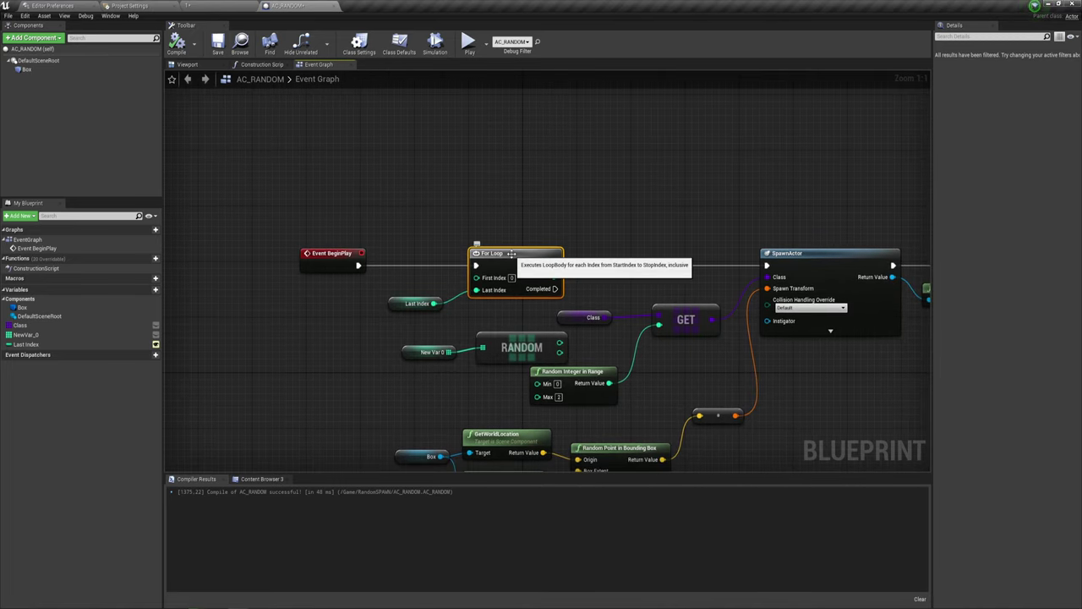
key("ctrl+c")
key("ctrl+v")
left_click_drag(548, 188, 498, 171)
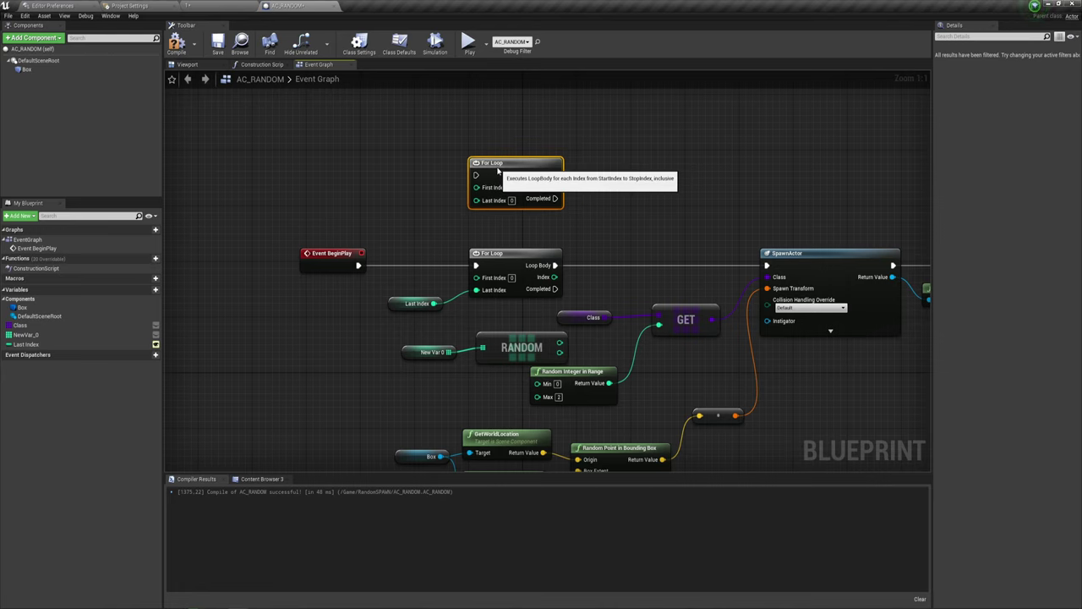
Step: Wire the new loop's Loop Body to SpawnActor and Event BeginPlay into it, aligning BeginPlay
right_click_drag(595, 244, 582, 248)
left_click_drag(543, 177, 752, 268)
right_click_drag(597, 244, 655, 254)
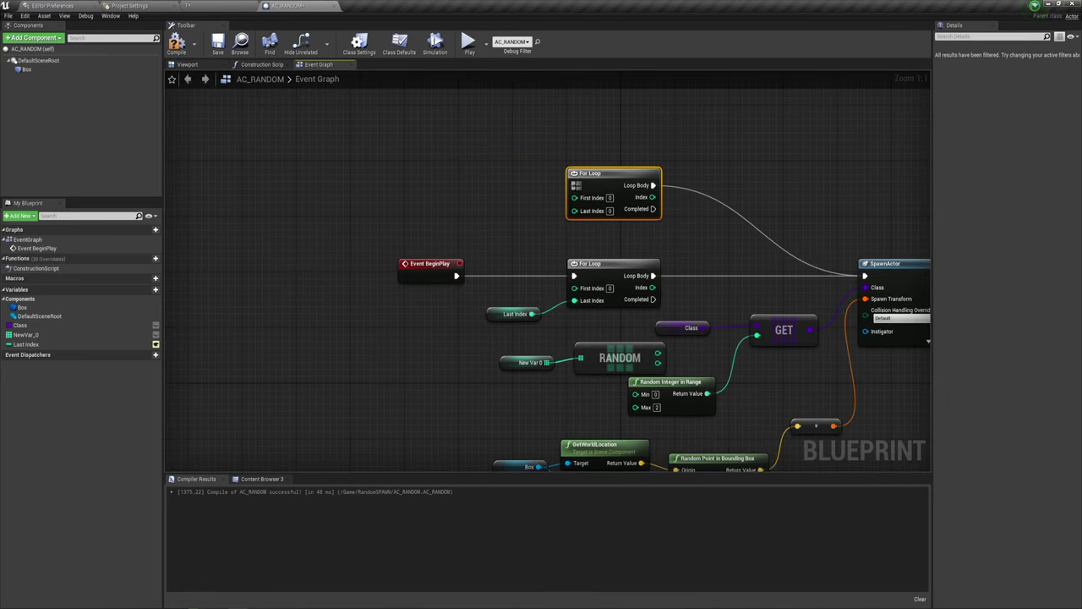
mouse_move(574, 185)
left_mouse_down()
mouse_move(456, 276)
mouse_move(381, 265)
left_mouse_up()
right_click_drag(578, 251, 602, 300)
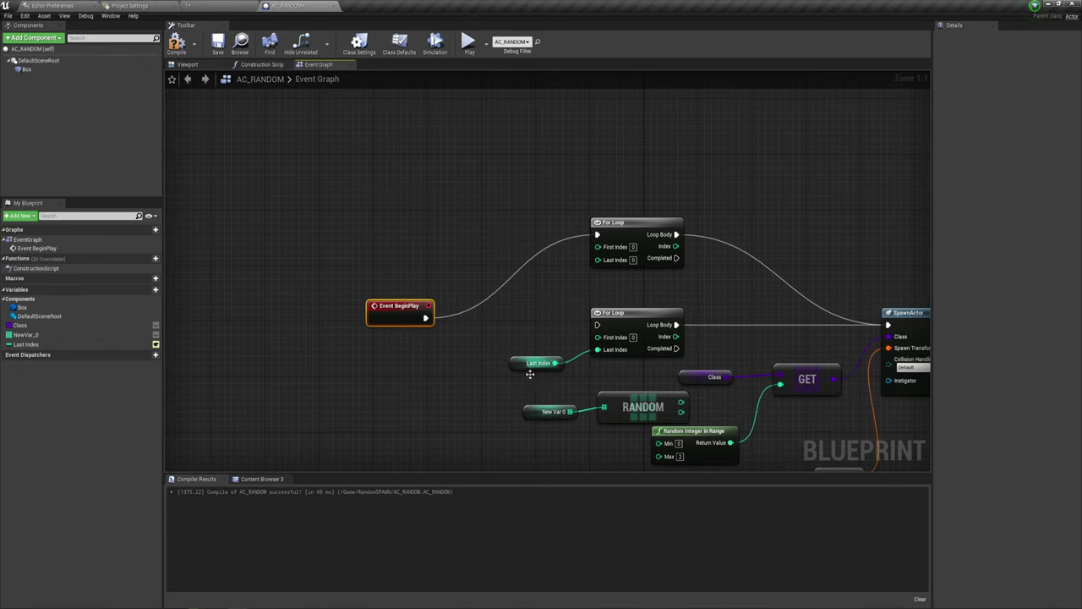
left_click_drag(529, 373, 596, 330)
left_click_drag(376, 307, 377, 223)
right_click_drag(500, 273, 470, 283)
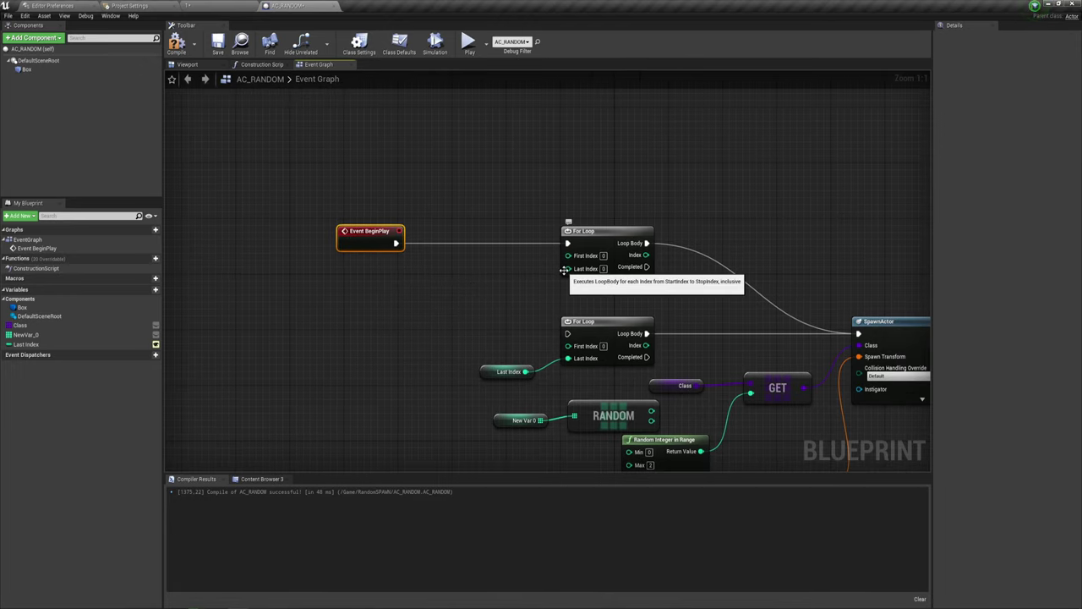
Step: Add a Random Integer in Range node to the upper loop's Last Index, then delete it
left_click_drag(565, 269, 483, 178)
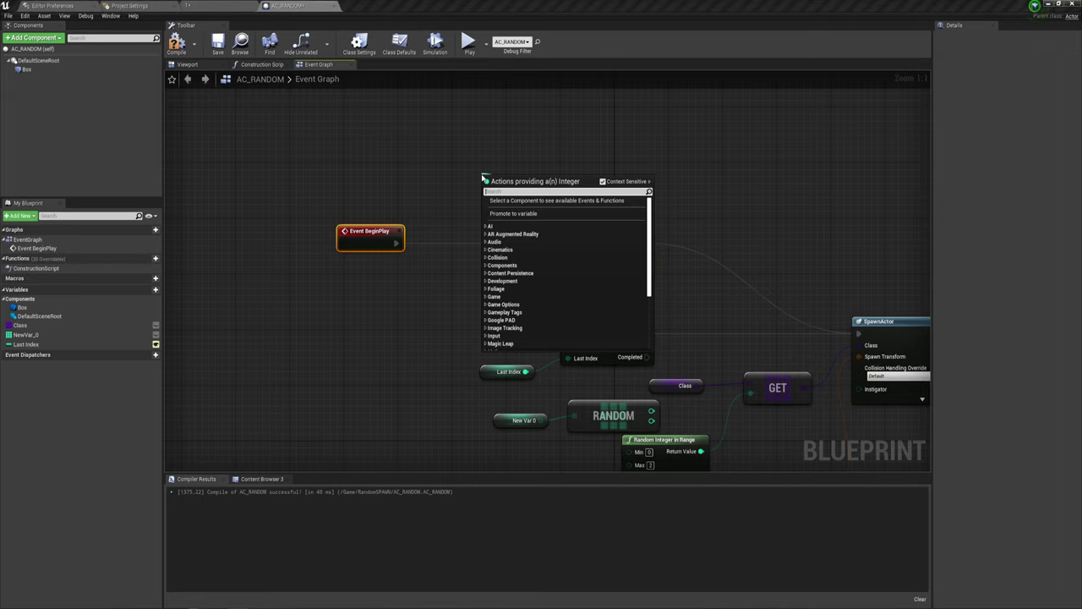
type("ram")
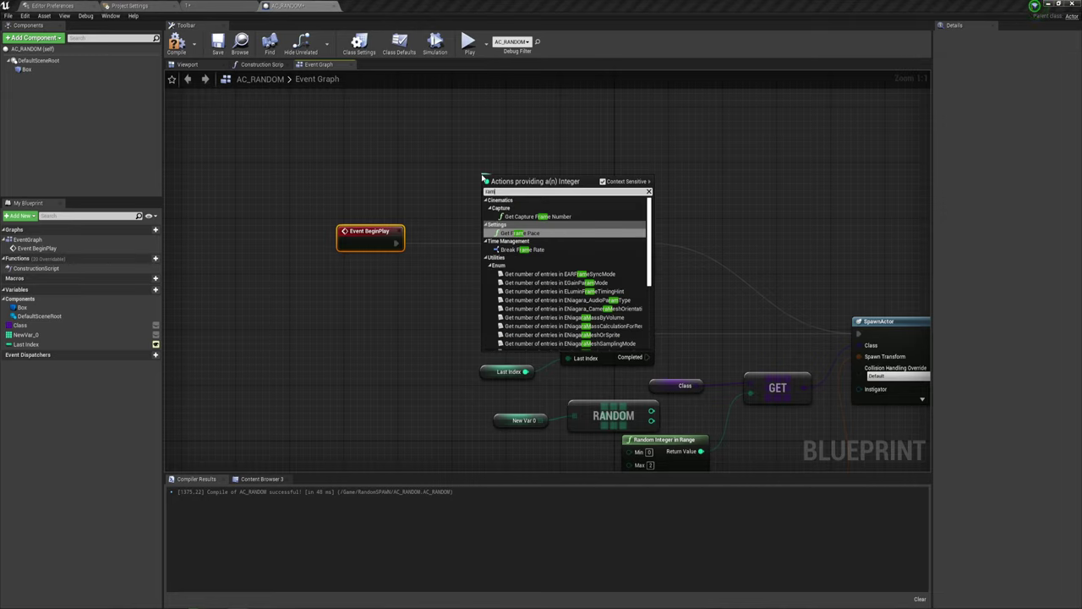
key("BackSpace")
type("n")
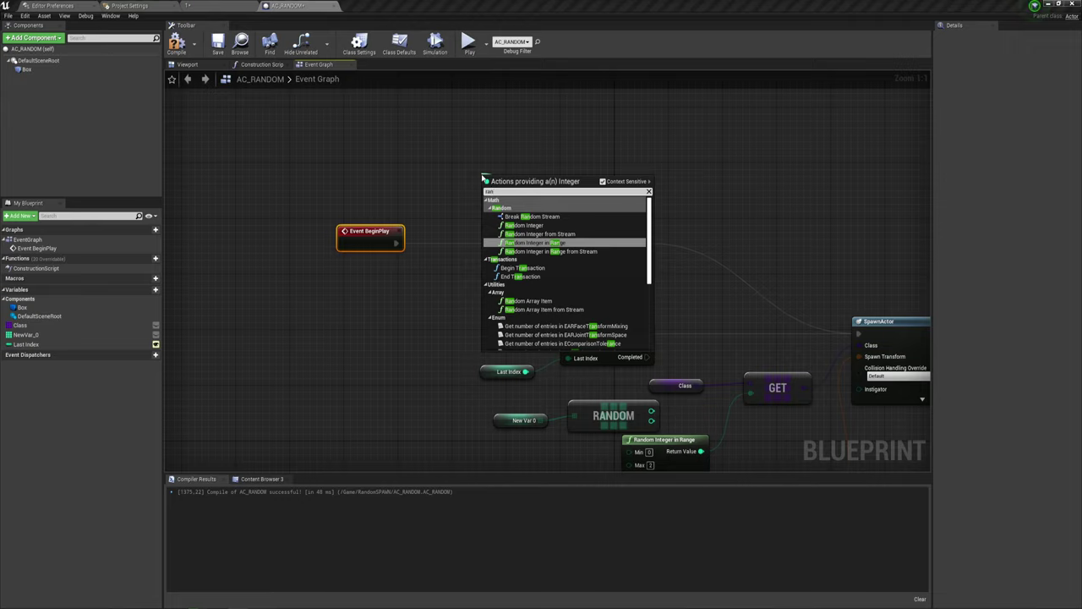
type("do")
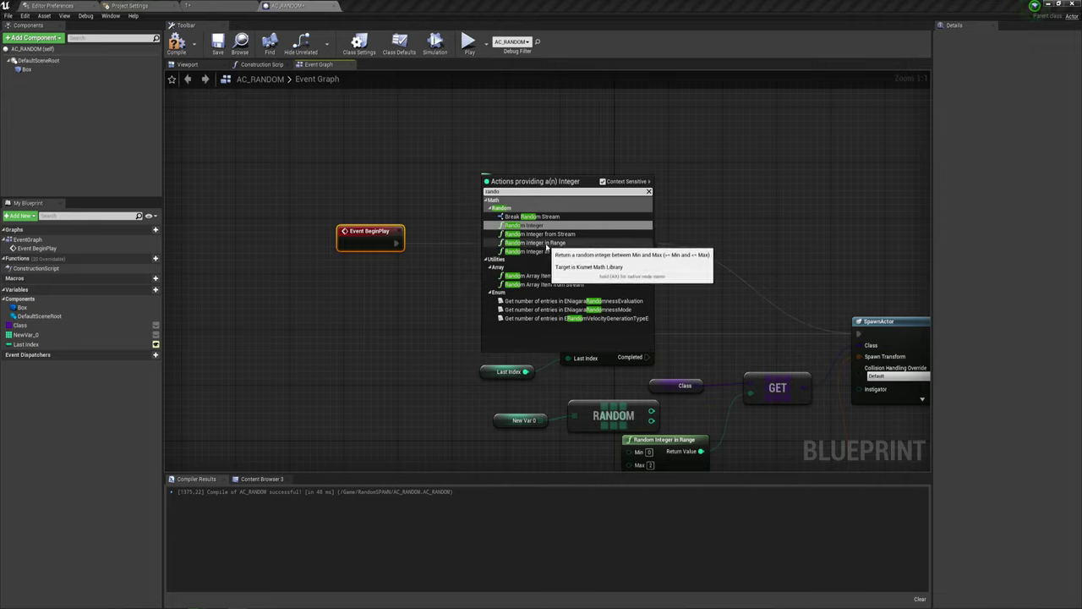
left_click(546, 245)
left_click_drag(529, 206, 482, 208)
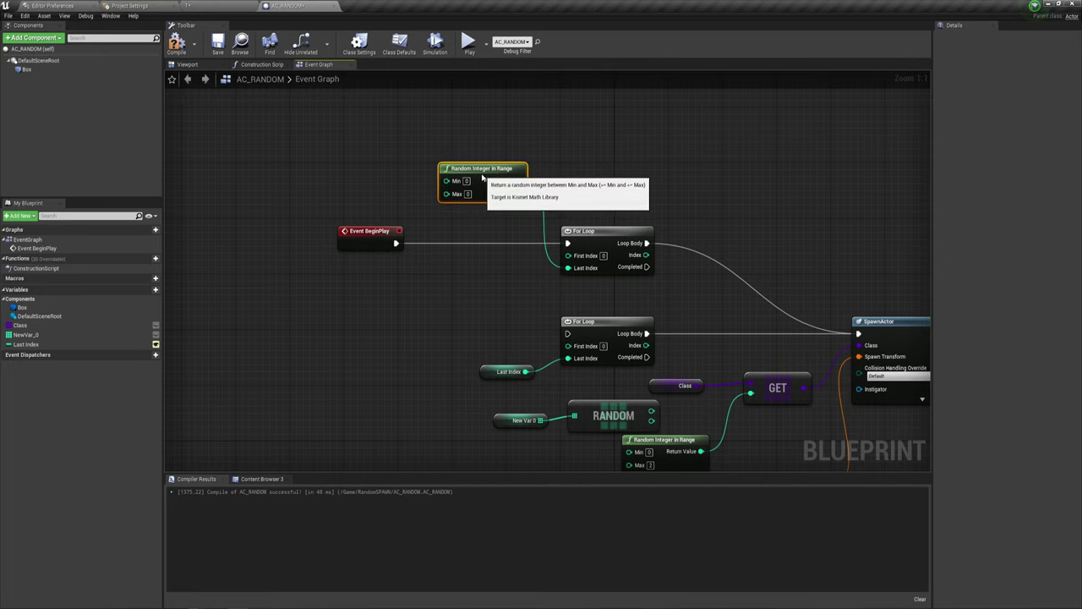
right_click_drag(482, 208, 538, 208)
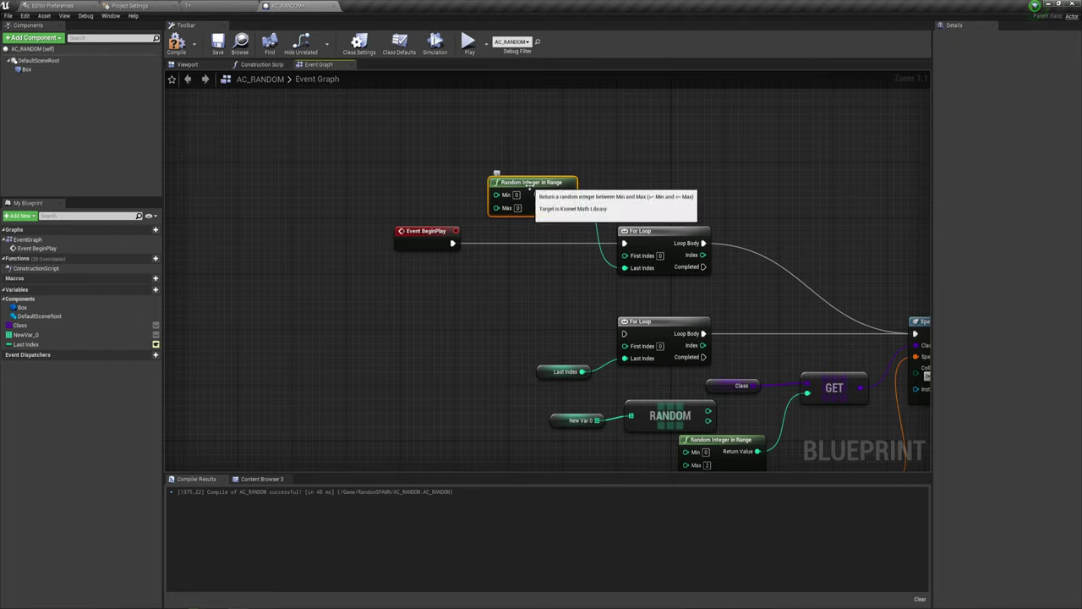
key("Delete")
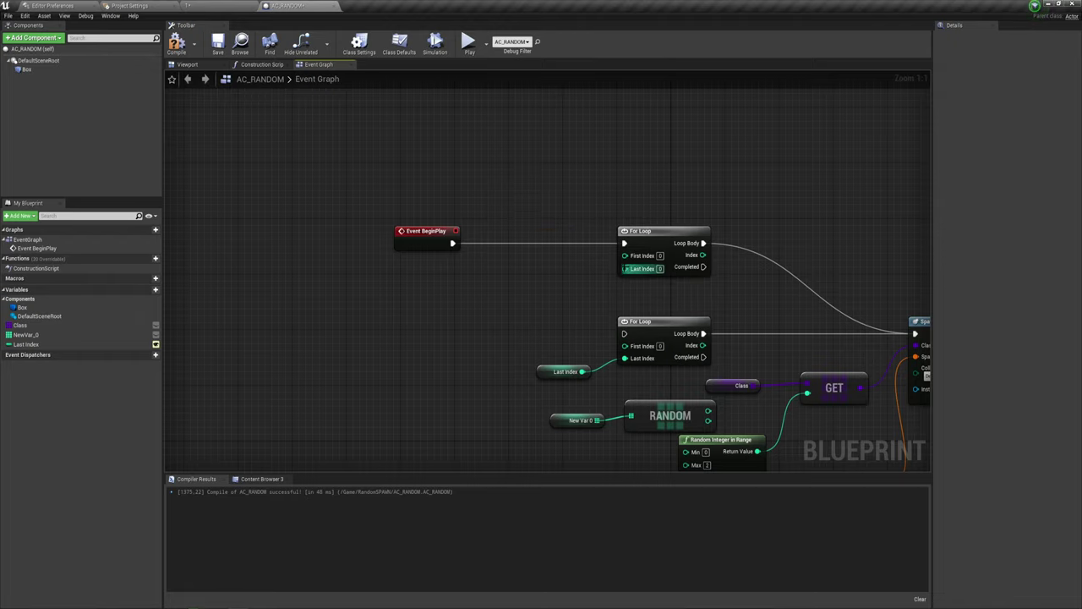
Step: Feed Last Index from a Random Integer node, enter its Max value, and compile AC_RANDOM
left_click_drag(626, 268, 524, 157)
type("rando")
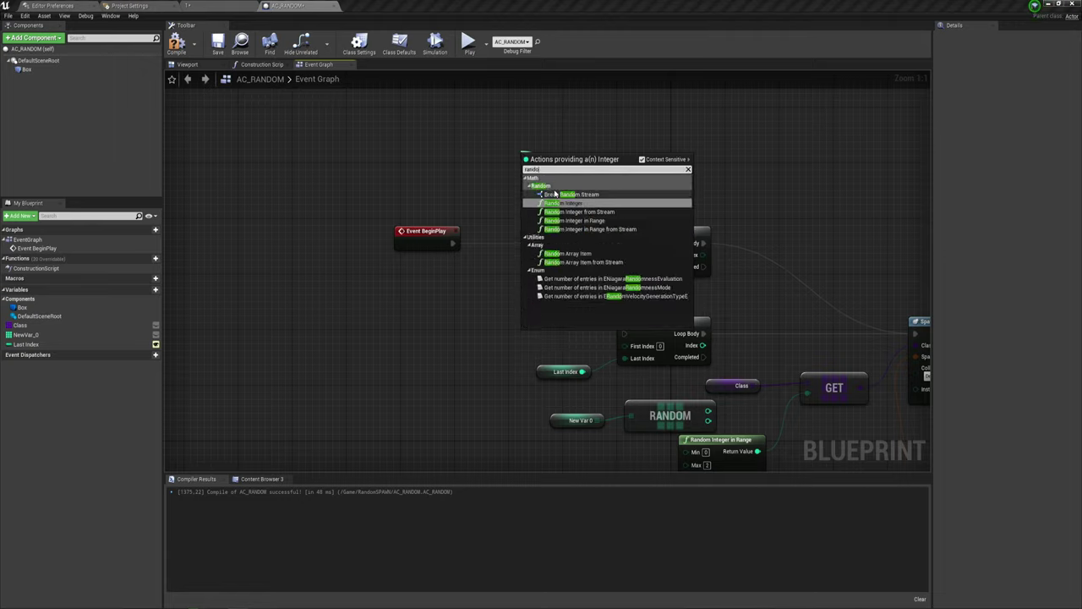
left_click(582, 206)
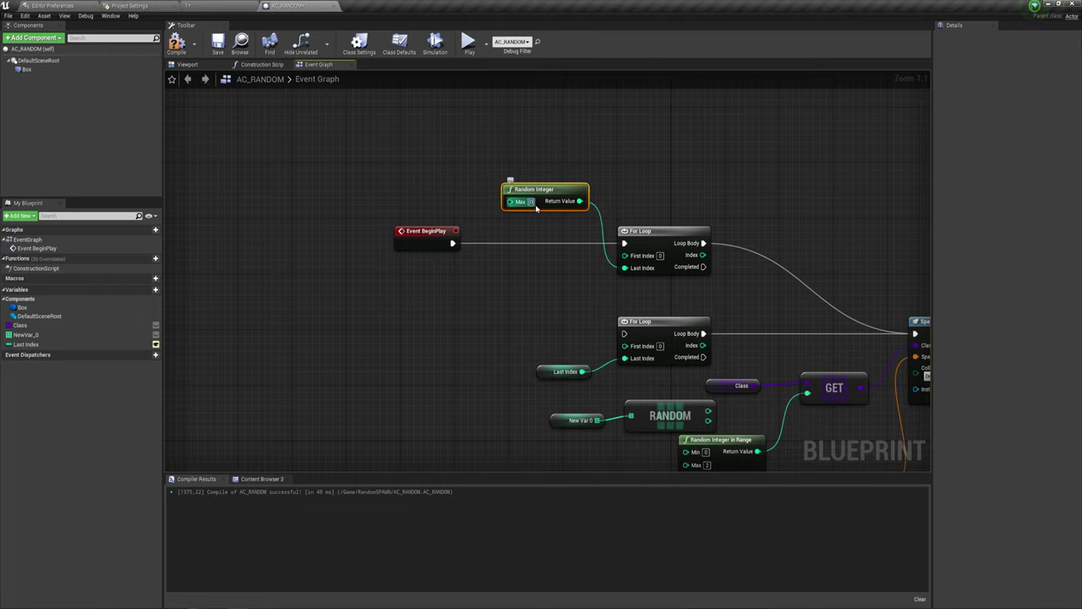
left_click(533, 203)
type("10")
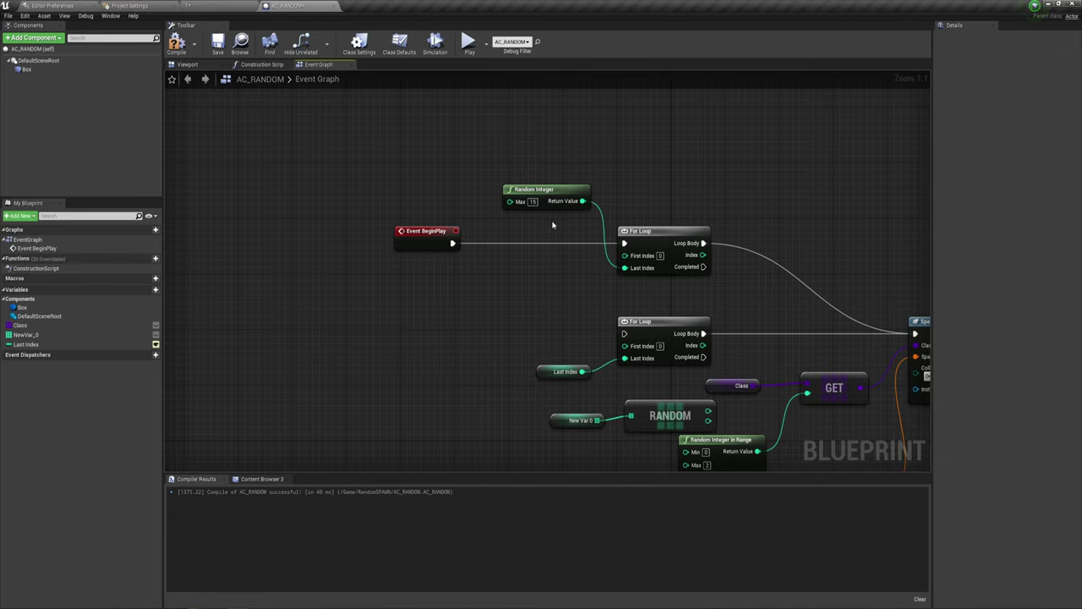
left_click(194, 49)
Step: Play-test twice, running the character around to view the dropped shapes
left_click(468, 45)
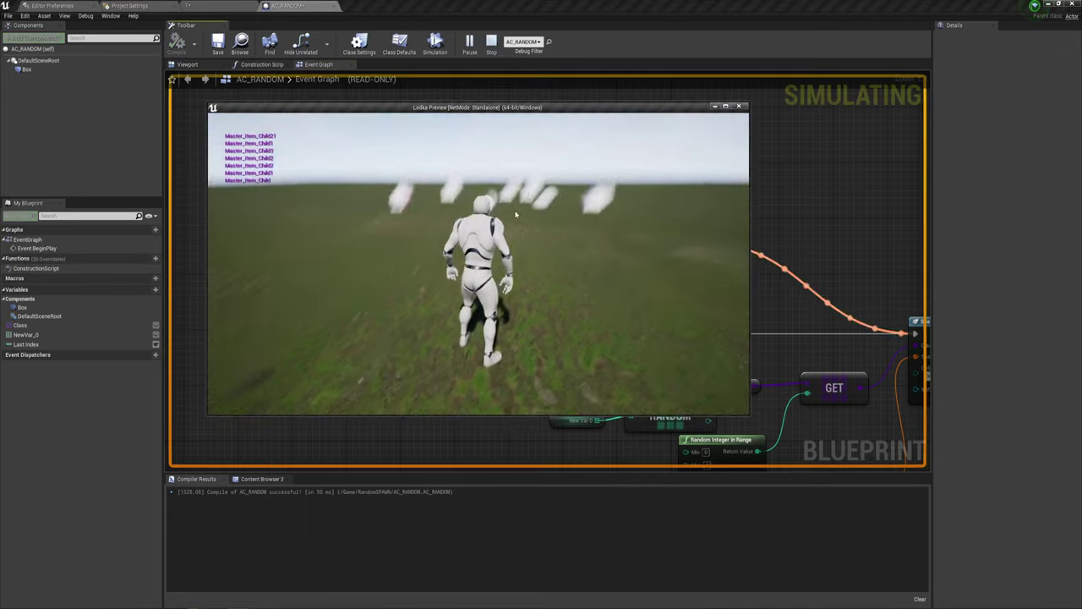
key("w")
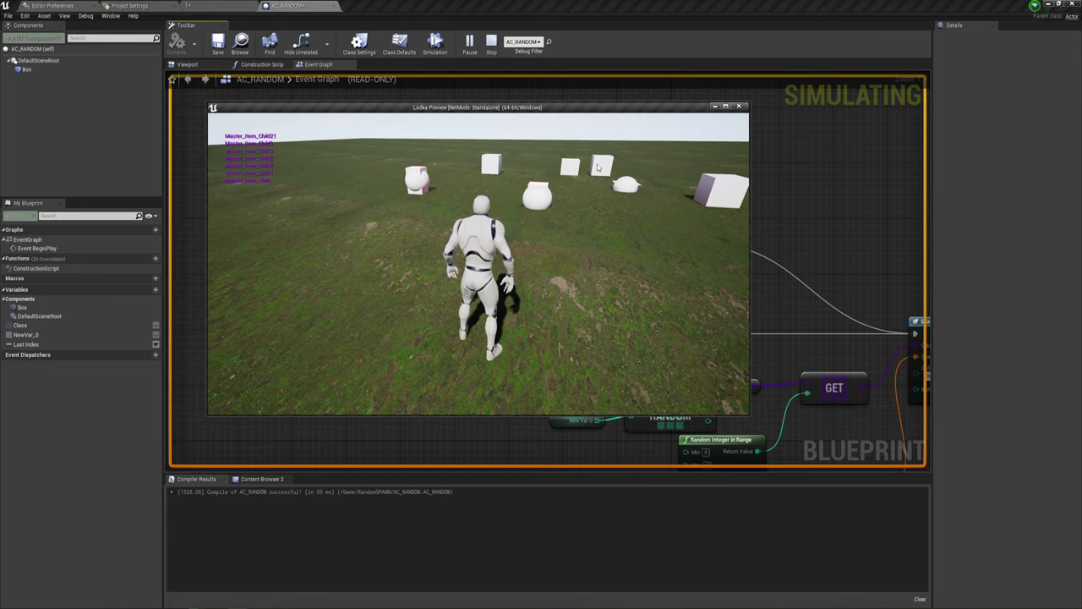
left_click(491, 46)
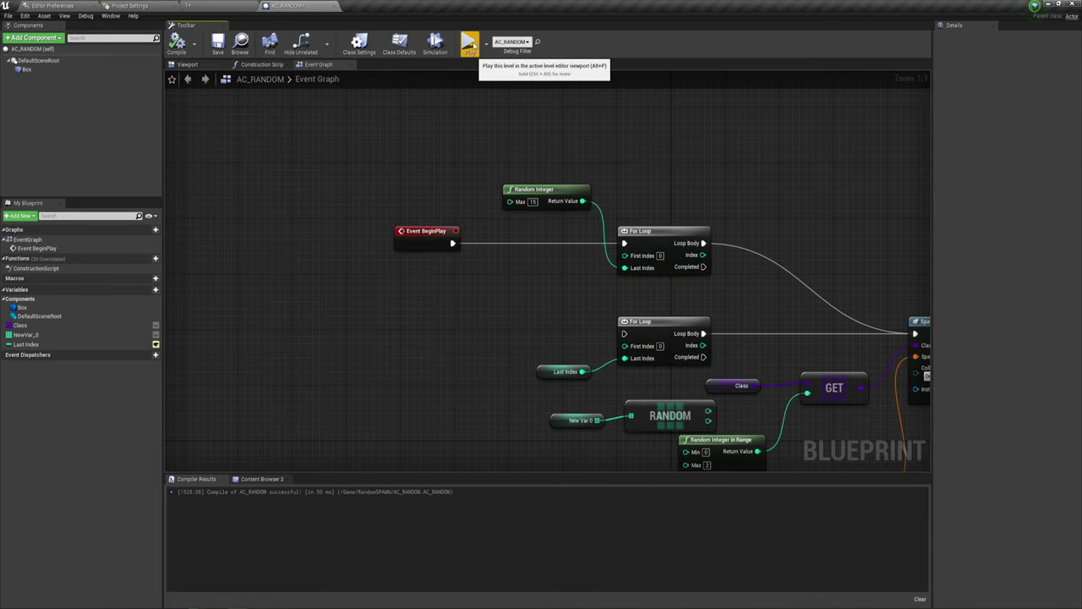
left_click(471, 44)
key("a")
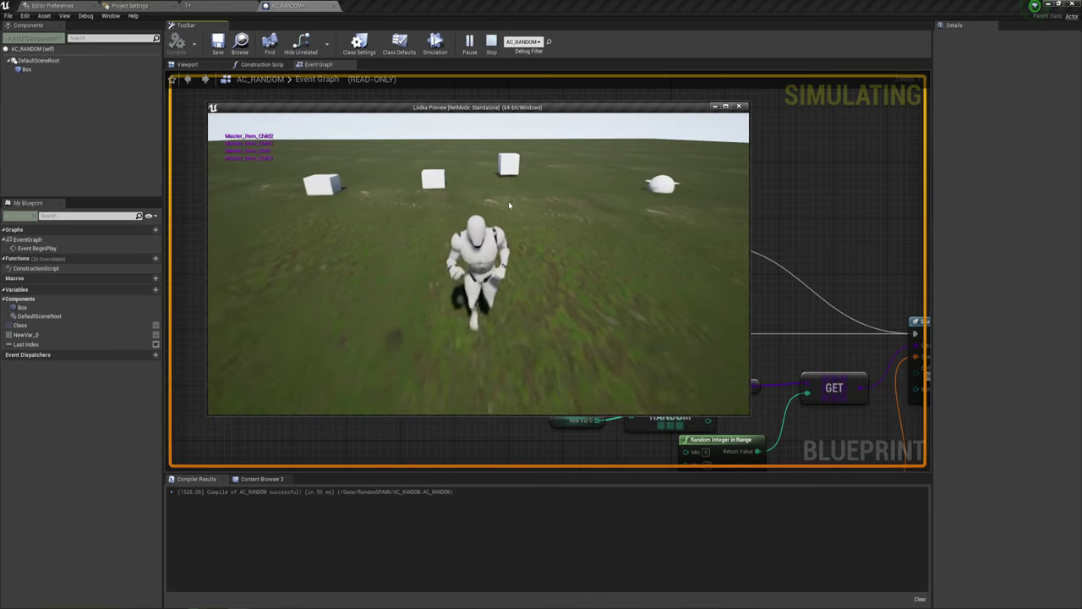
key("a")
key("w")
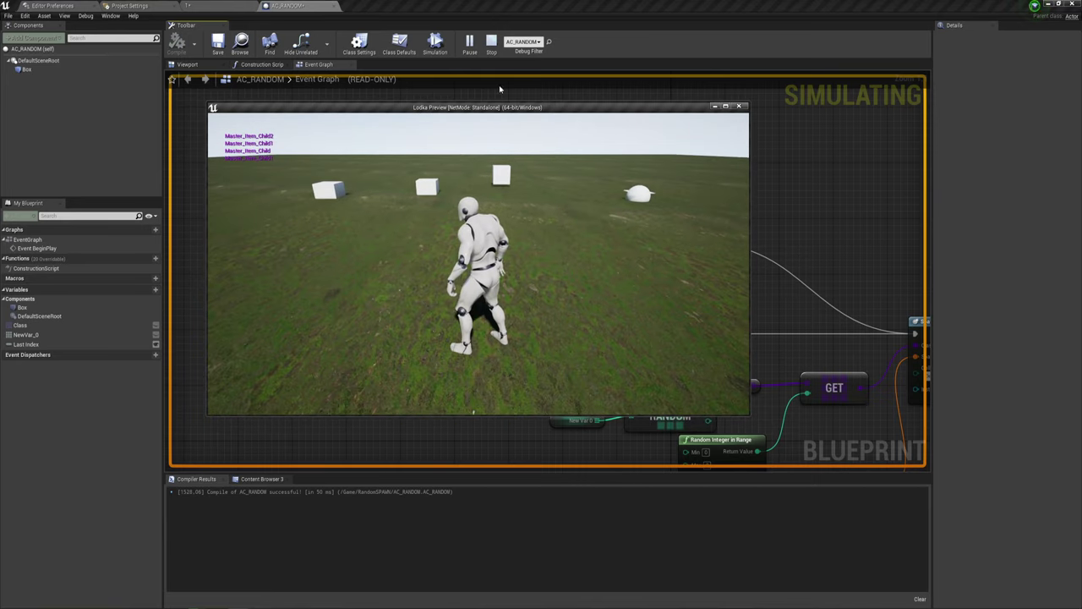
left_click(493, 49)
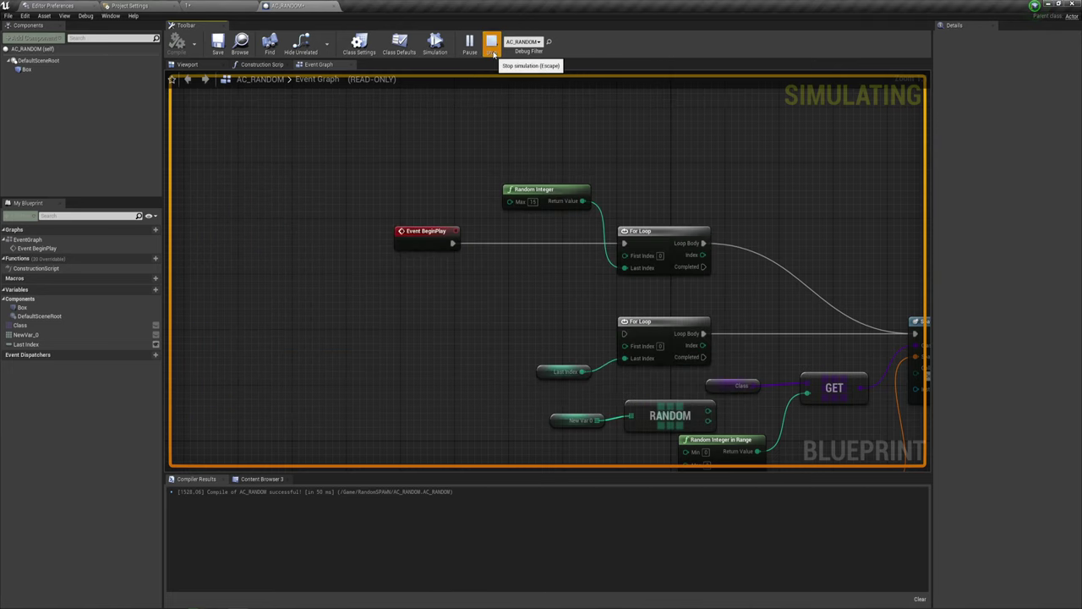
Step: Restart play several more times to compare shape counts, then return to the level editor
left_click(468, 45)
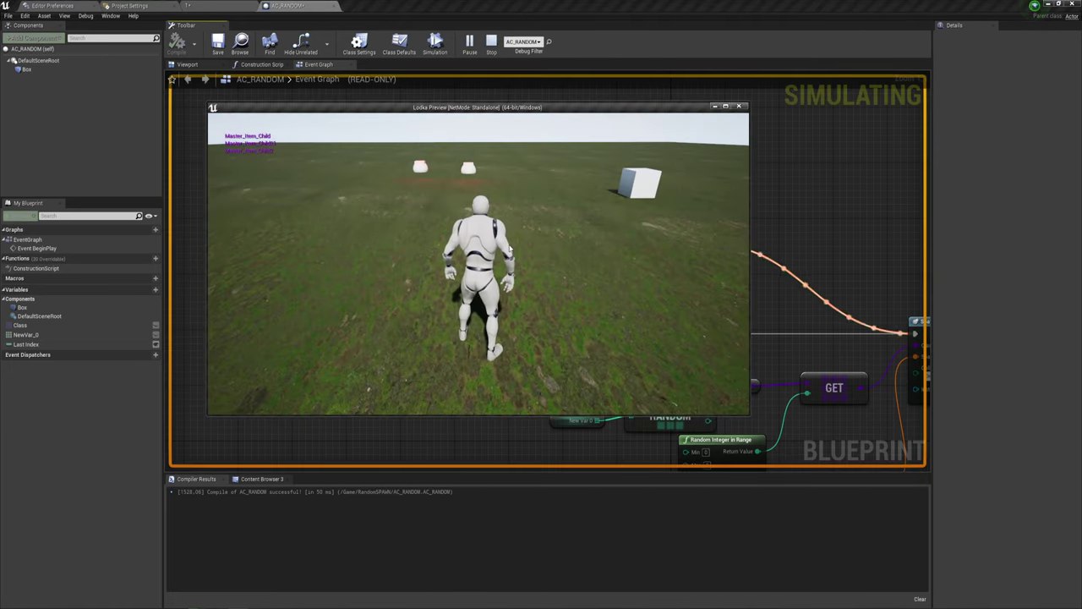
left_click(491, 46)
left_click(469, 44)
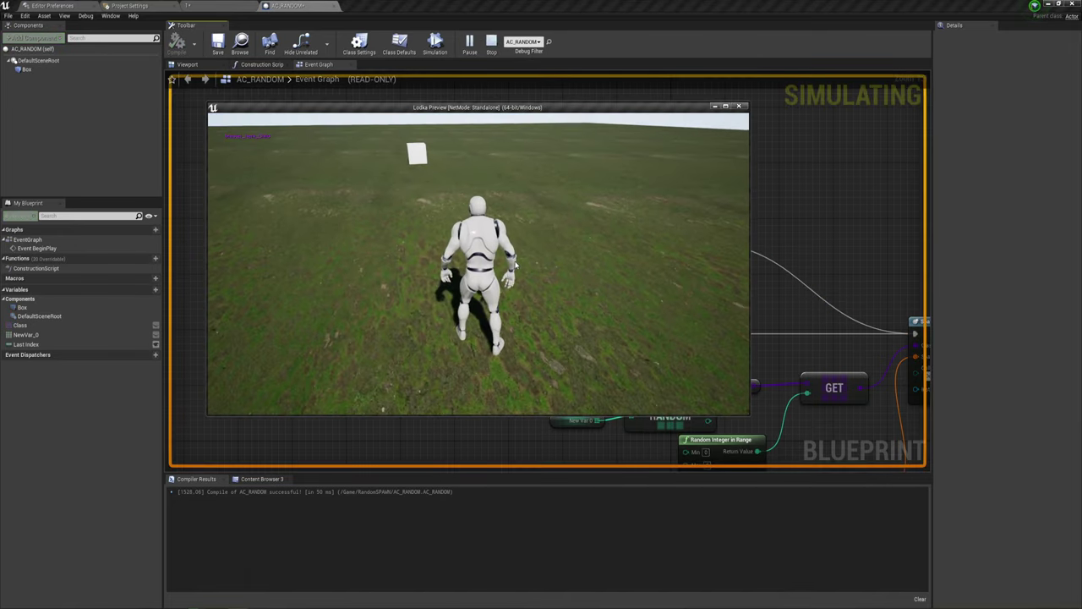
left_click(492, 44)
left_click(469, 44)
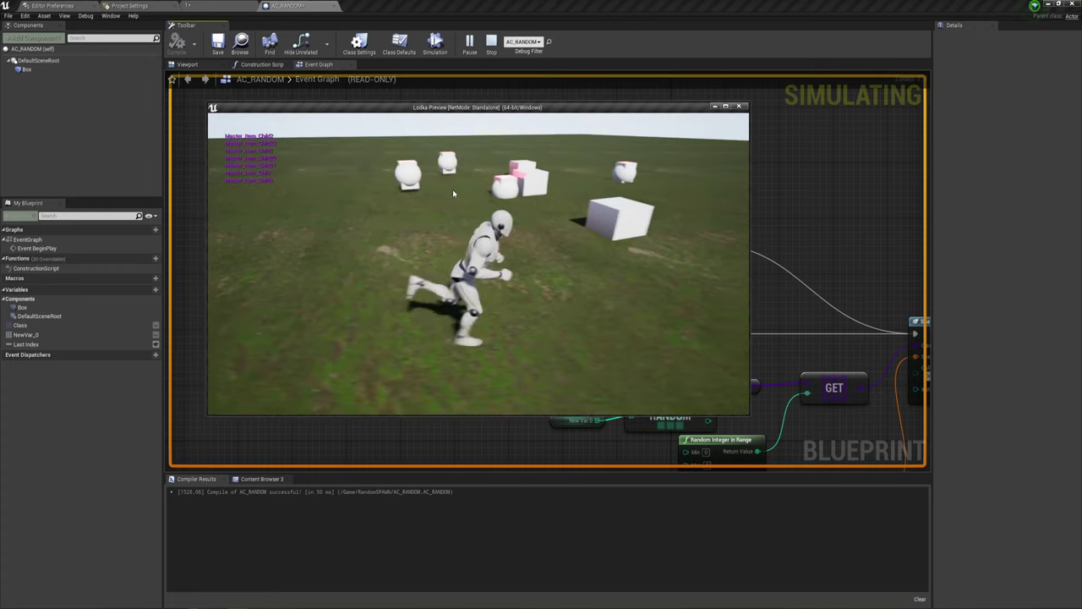
key("Escape")
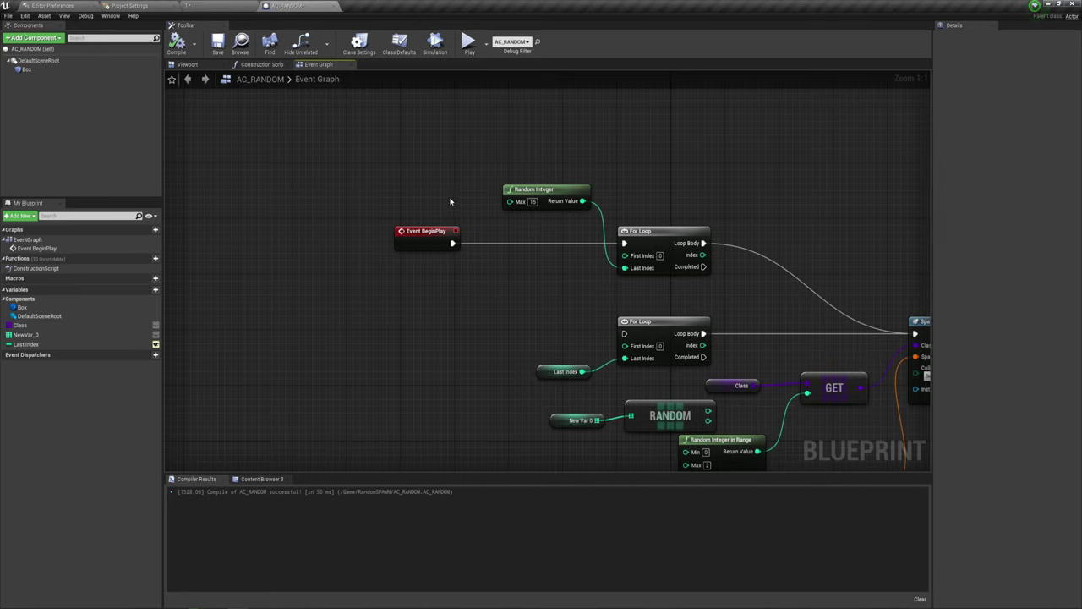
scroll(447, 185, "down", 3)
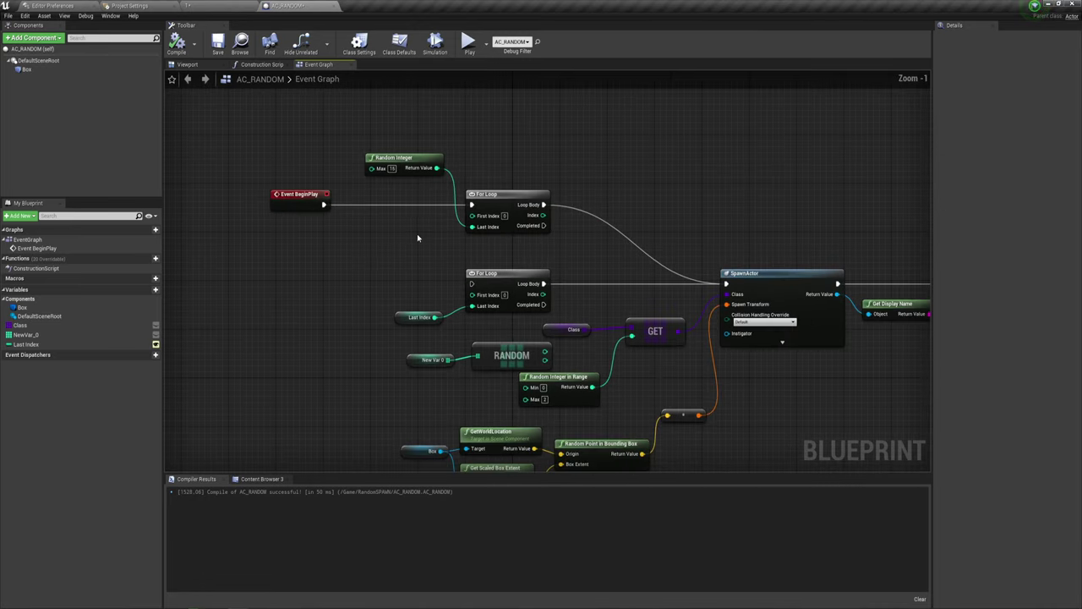
scroll(535, 214, "down", 2)
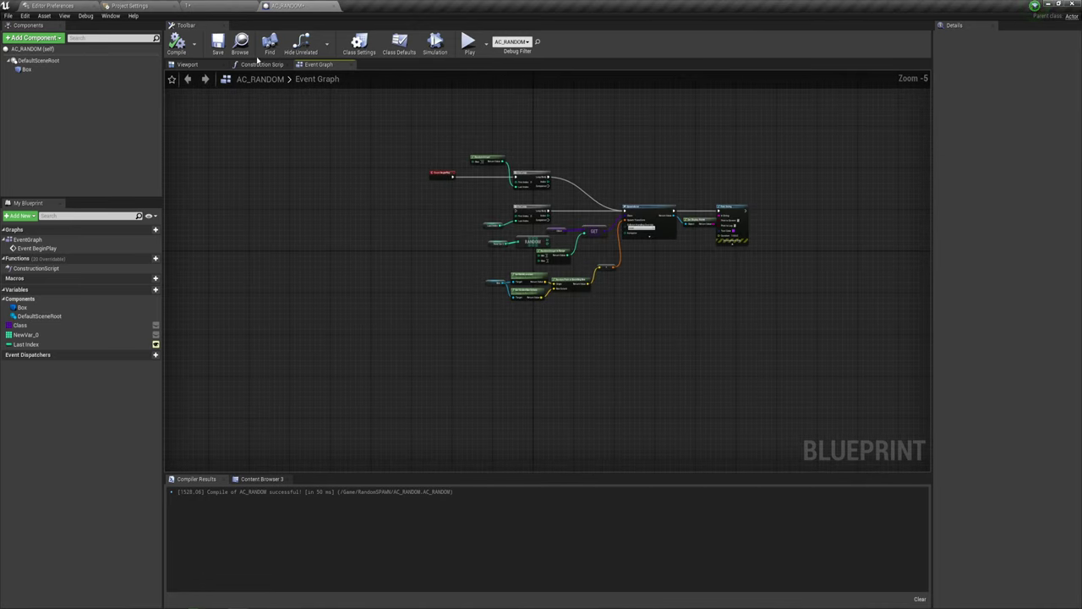
left_click(207, 7)
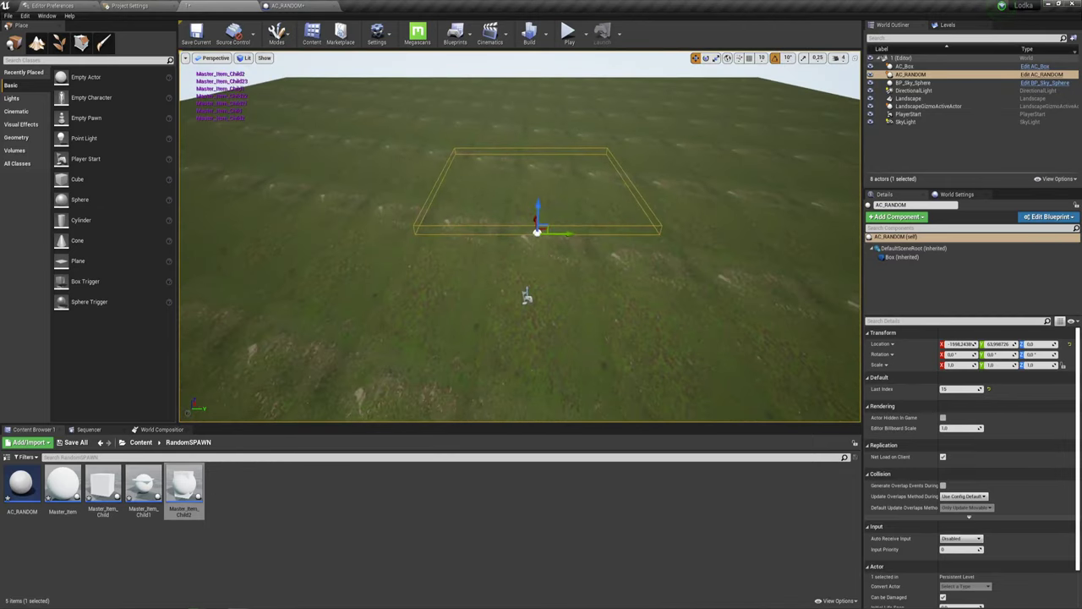
Step: Stretch AC_RANDOM's Box to about 100 on X, move it to X 2461, and play-test
left_click(562, 237)
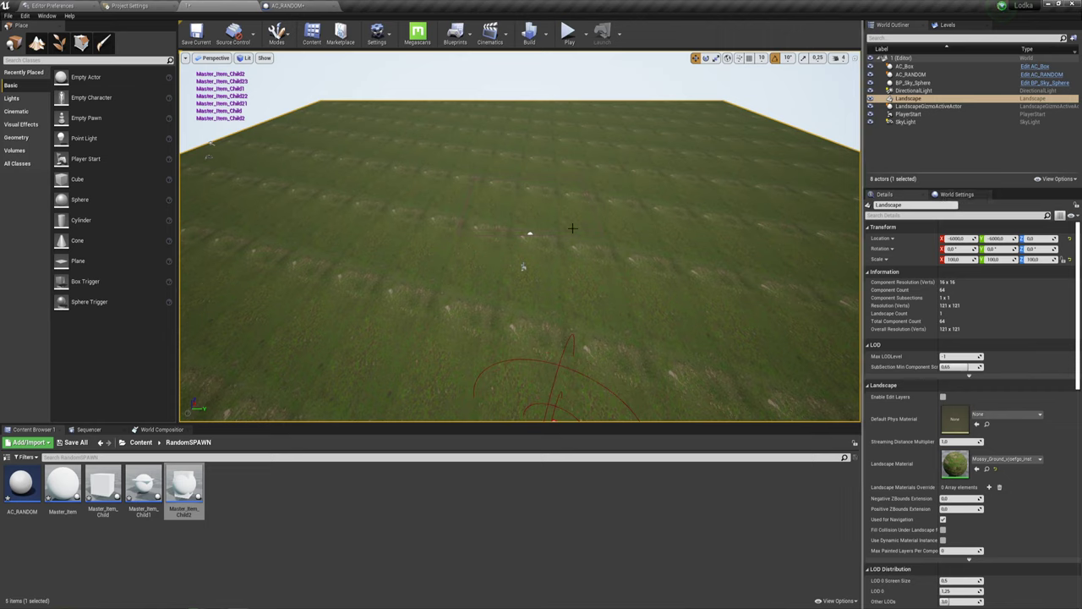
left_click(530, 234)
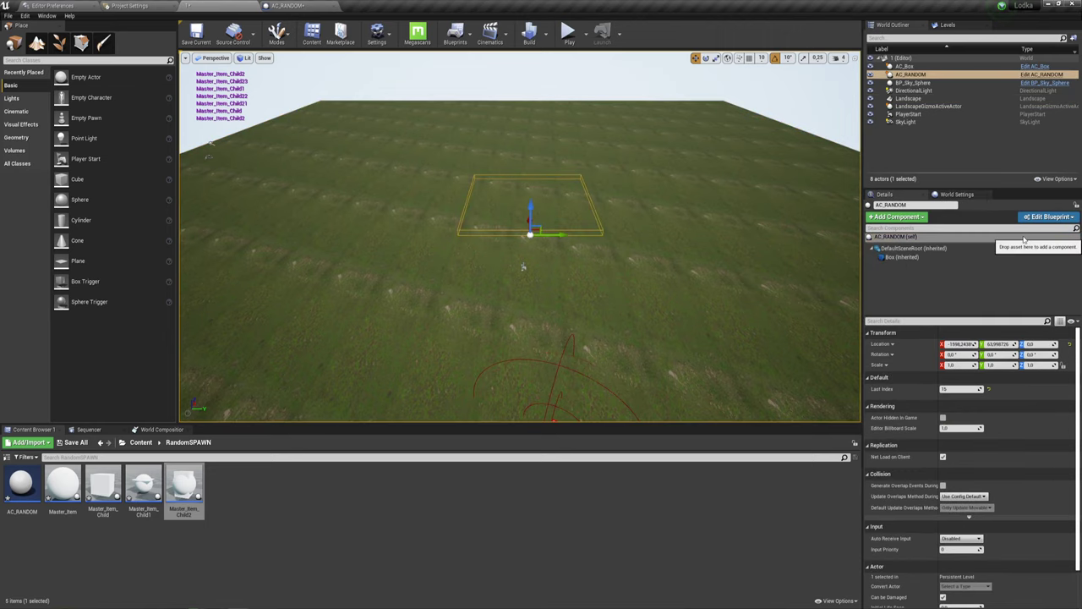
left_click(903, 256)
left_click_drag(522, 267, 522, 267)
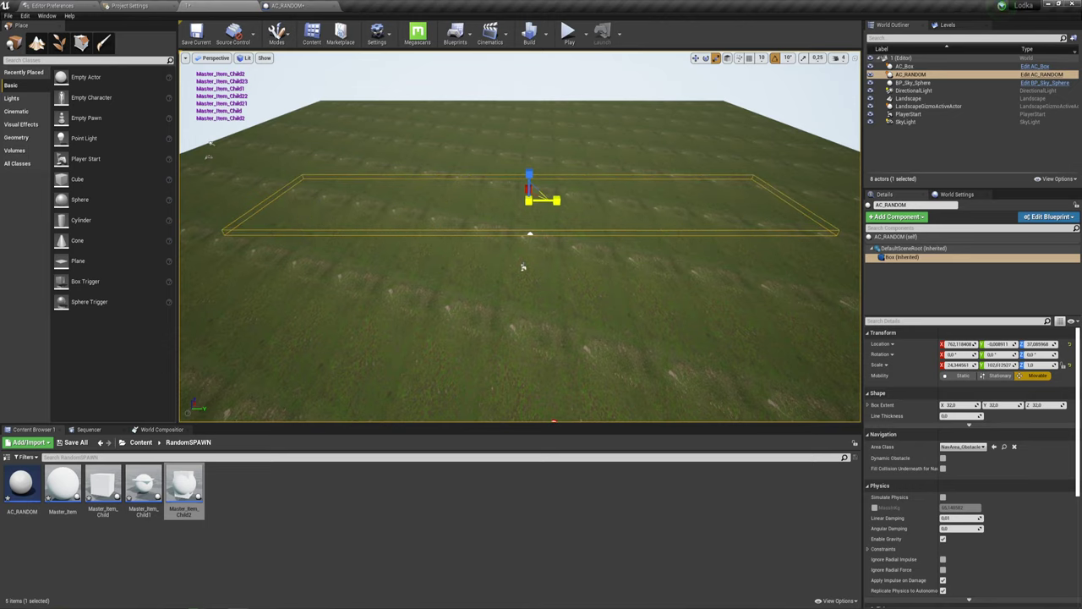
right_click_drag(523, 267, 531, 277)
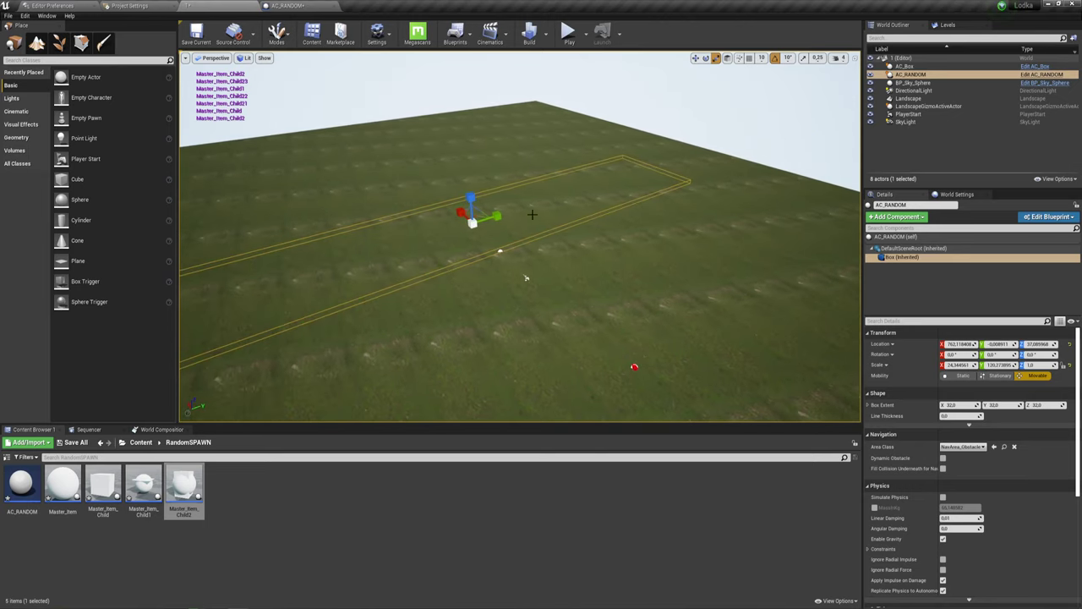
left_click_drag(531, 278, 531, 277)
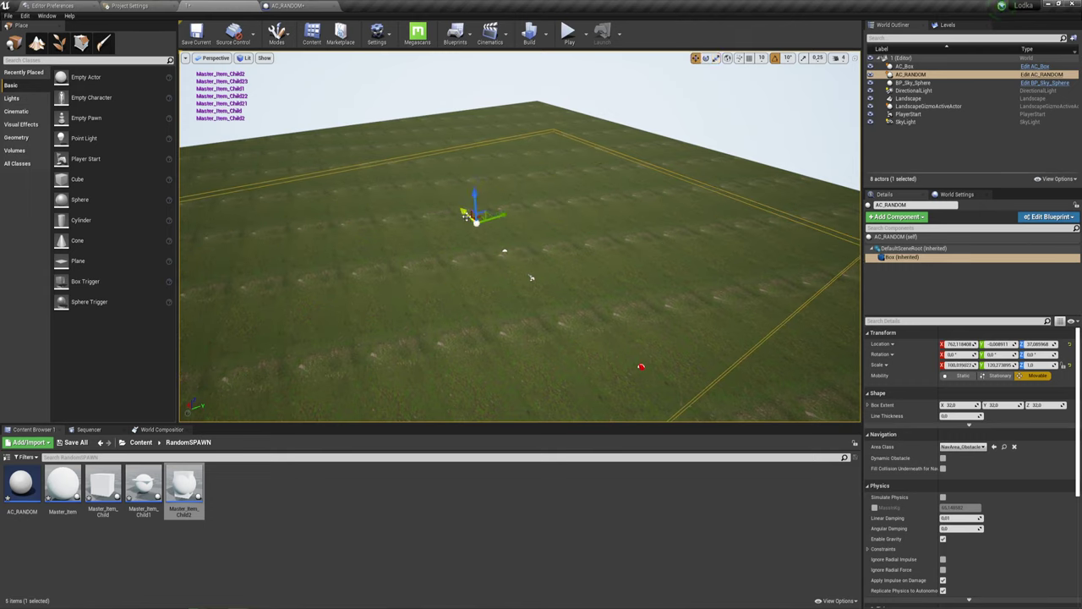
left_click_drag(531, 277, 531, 278)
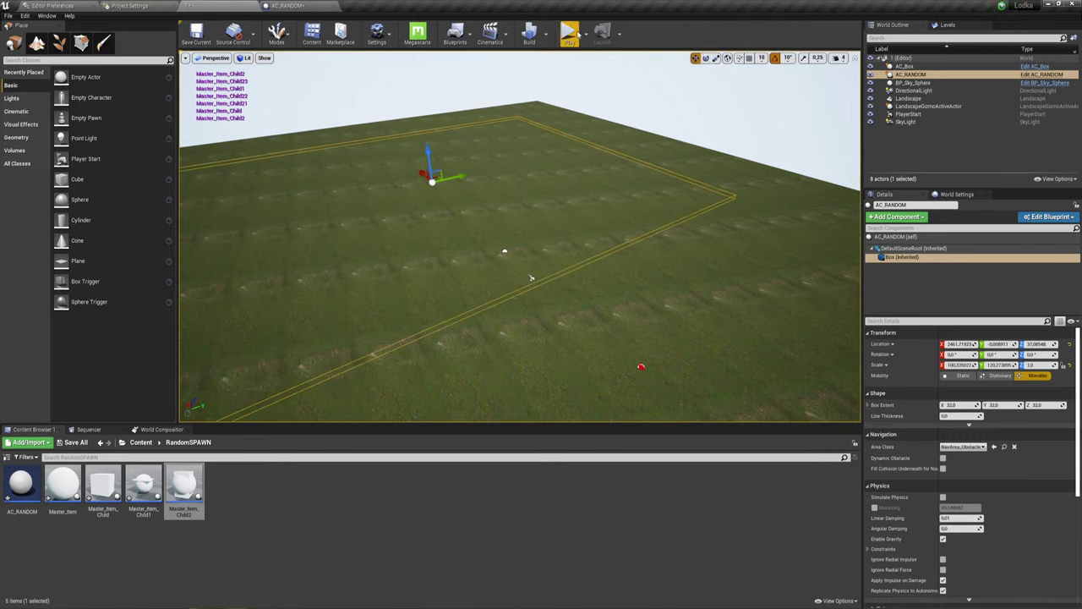
left_click(578, 34)
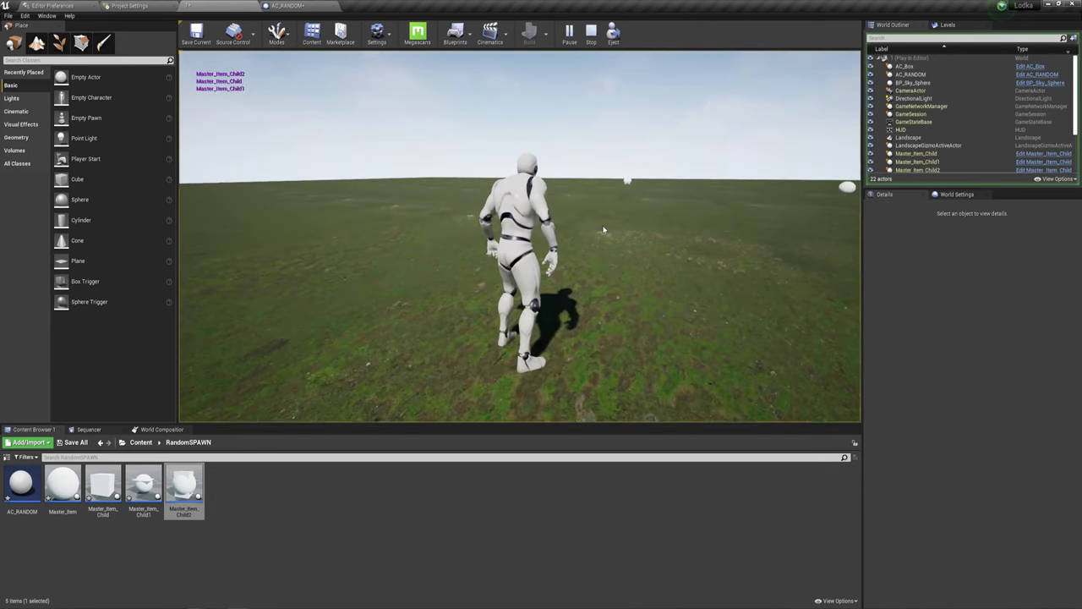
key("s")
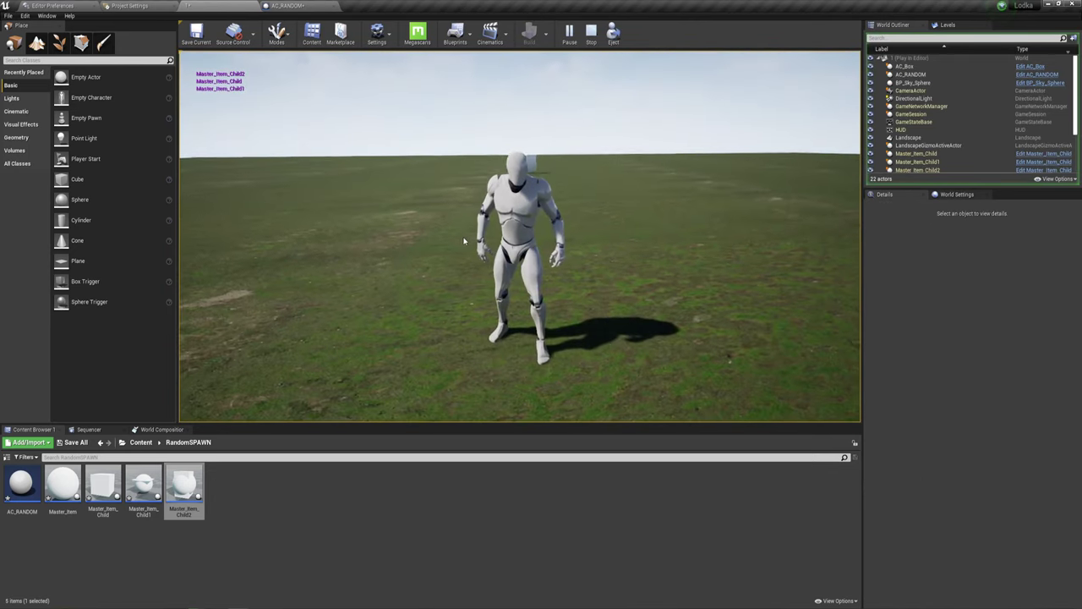
left_click_drag(463, 242, 618, 242)
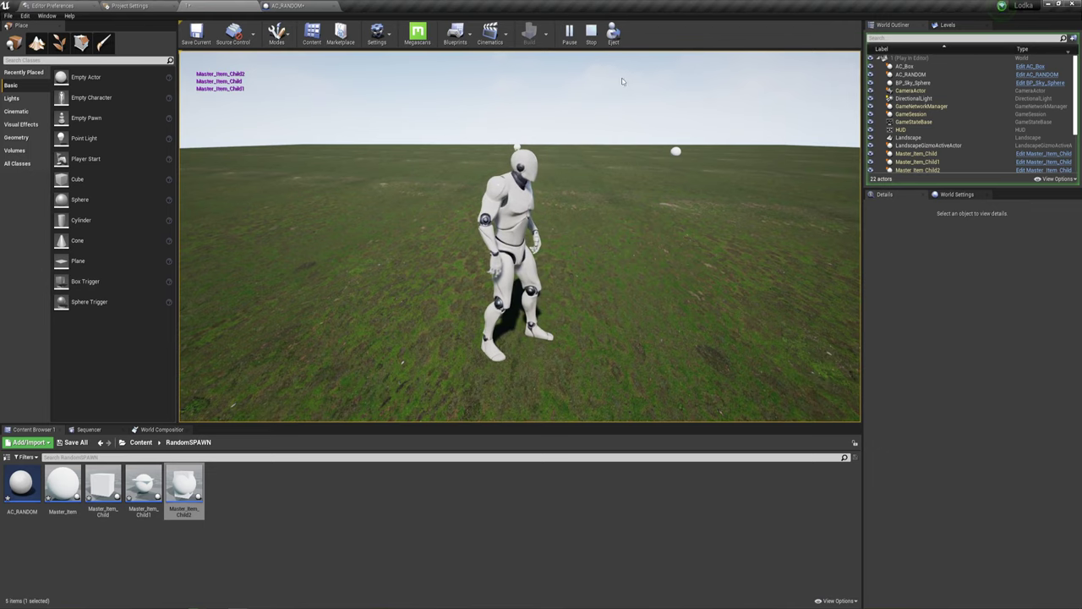
left_click(590, 33)
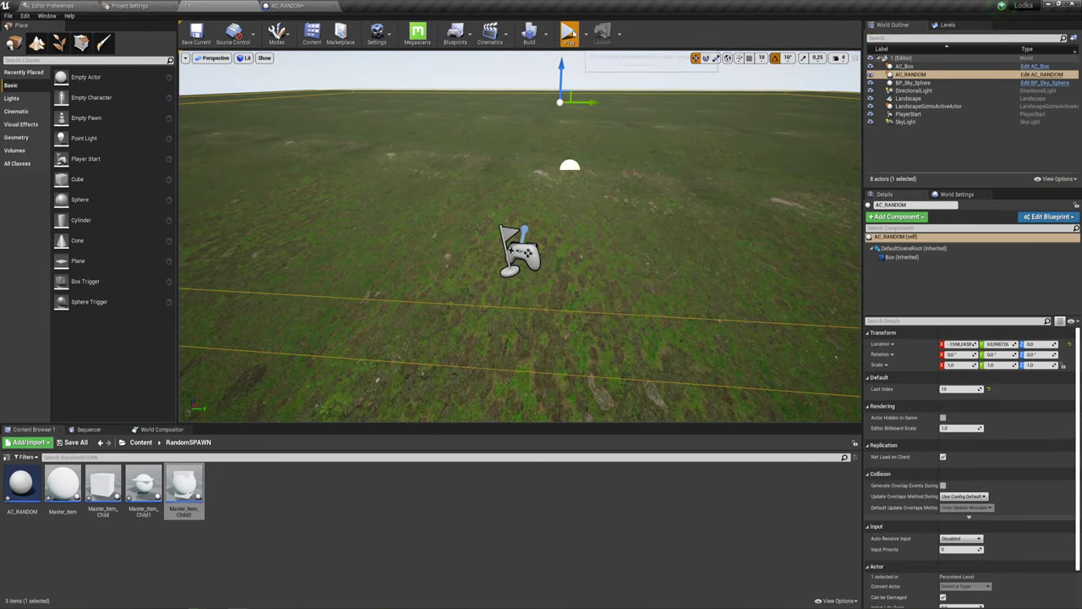
left_click(568, 32)
key("a")
key("d")
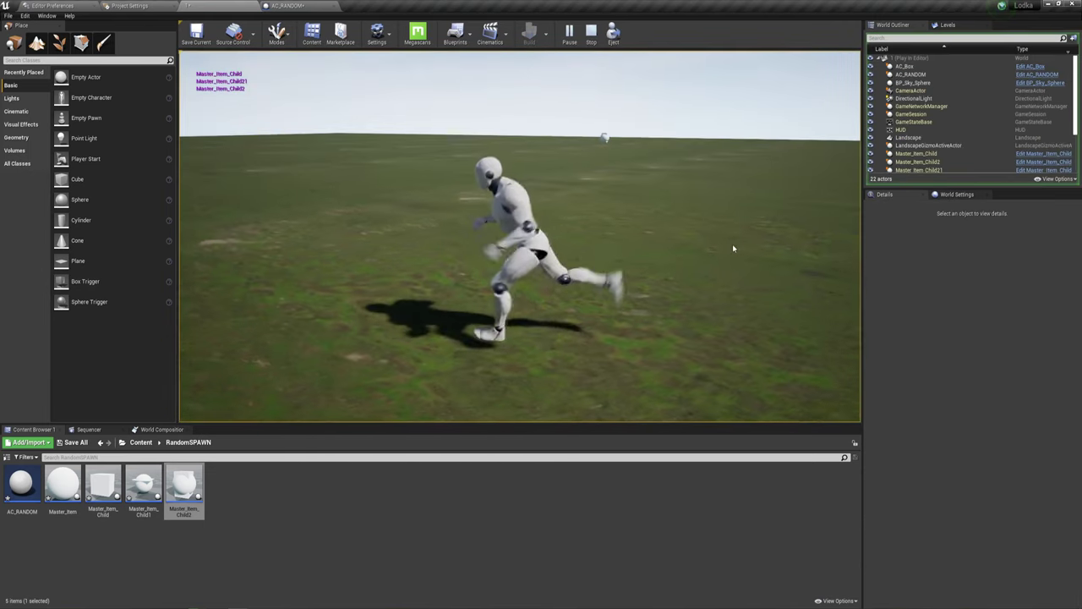
key("s")
key("d")
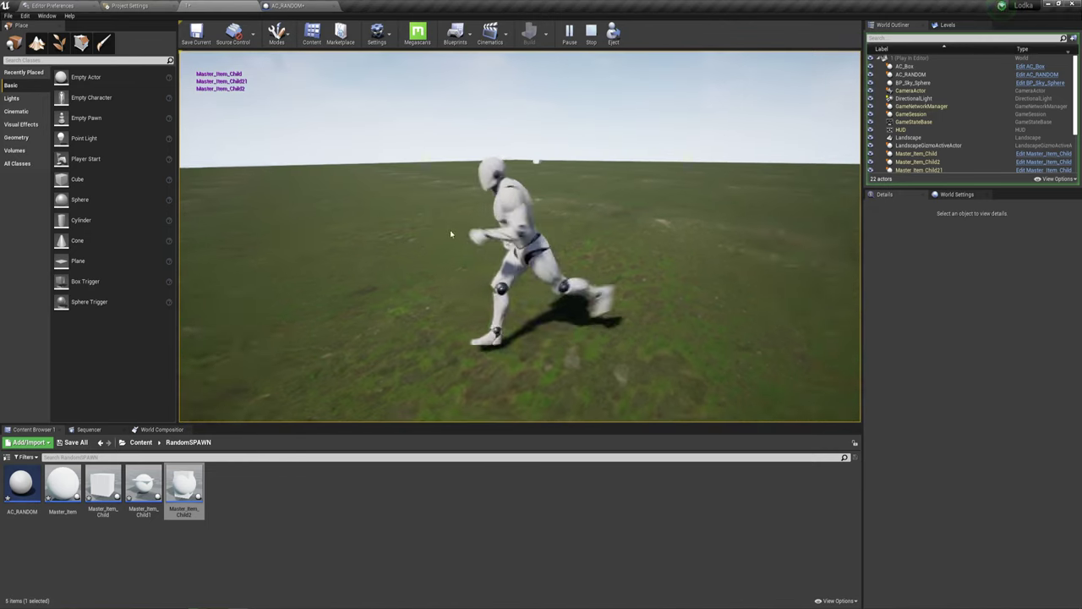
key("s")
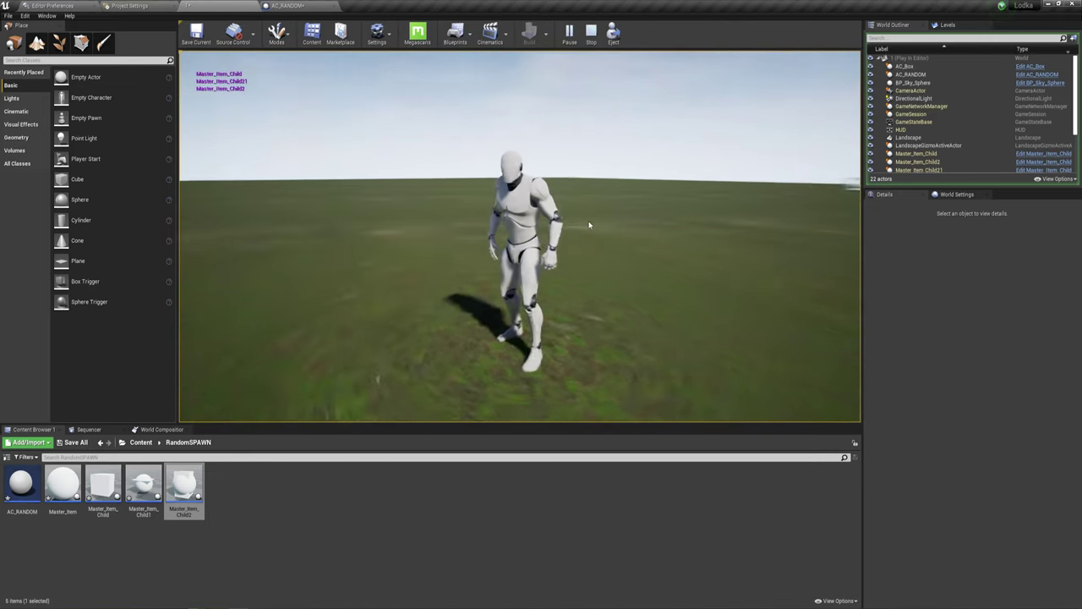
key("Escape")
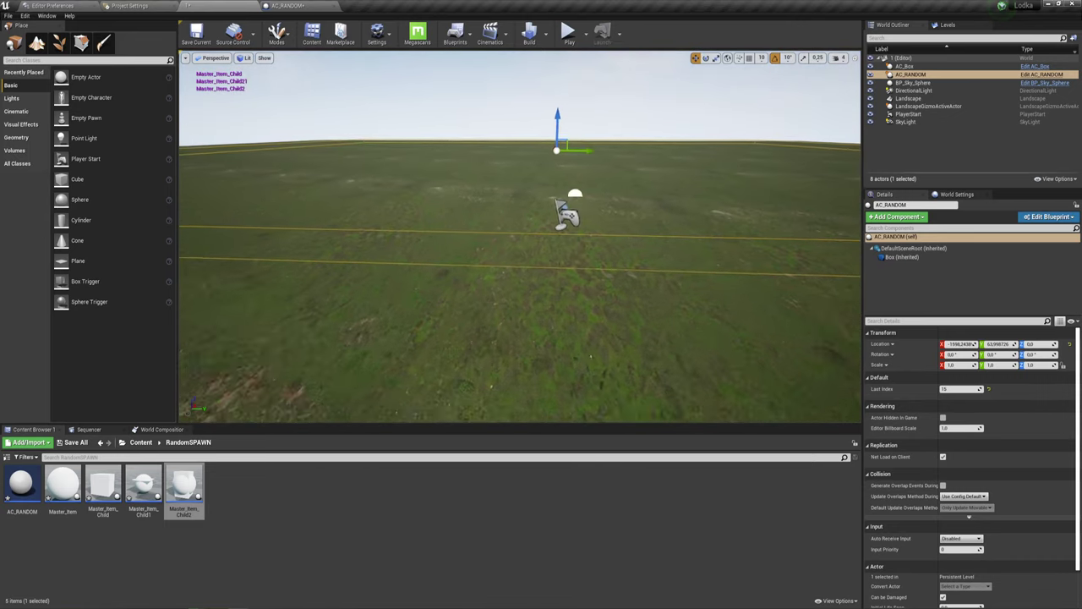
right_click_drag(520, 236, 473, 241)
right_click_drag(564, 291, 565, 277)
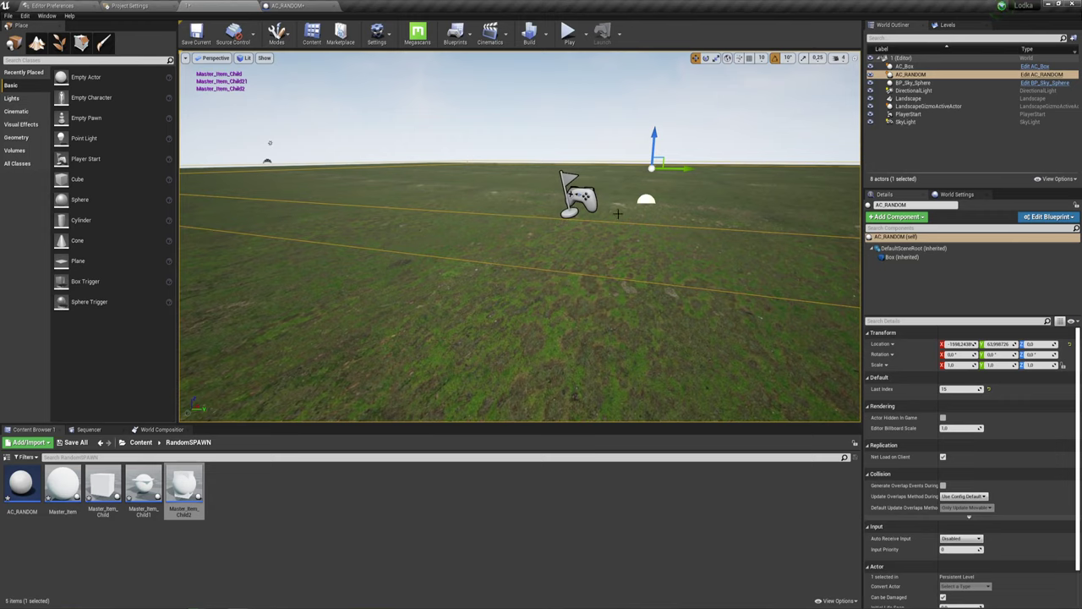
Step: Nudge the spawner up slightly on Z and play-test, running toward the spawn box
left_click_drag(654, 136, 655, 138)
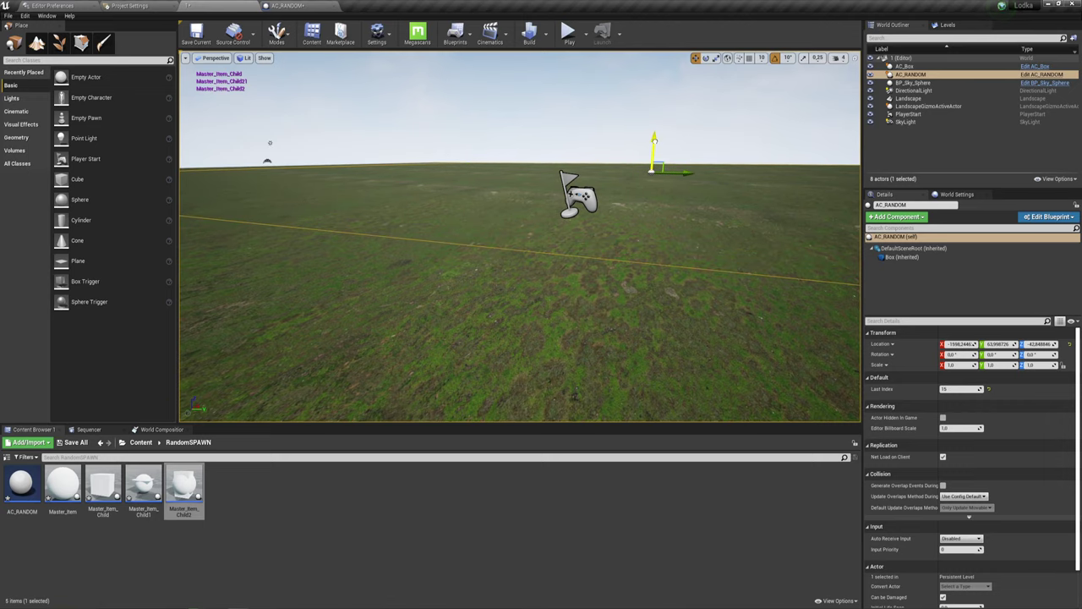
left_click(568, 32)
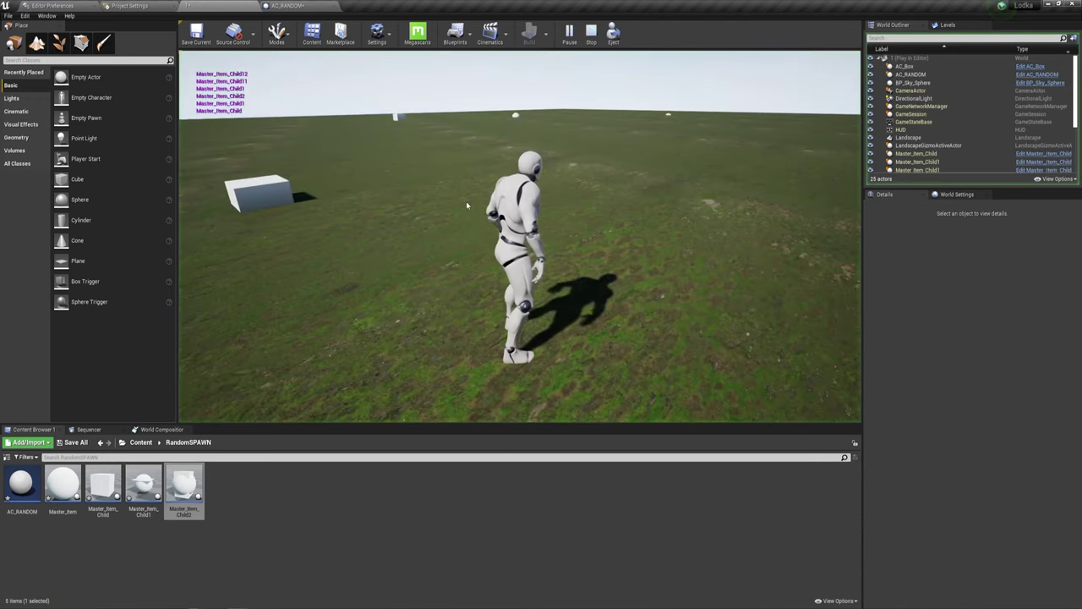
key("w")
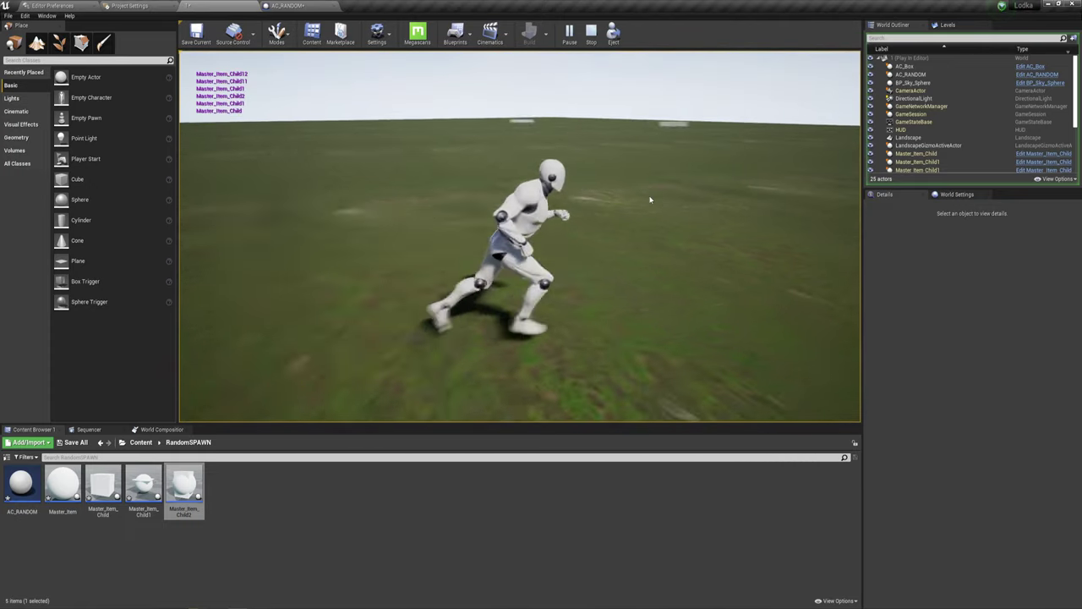
left_click(591, 34)
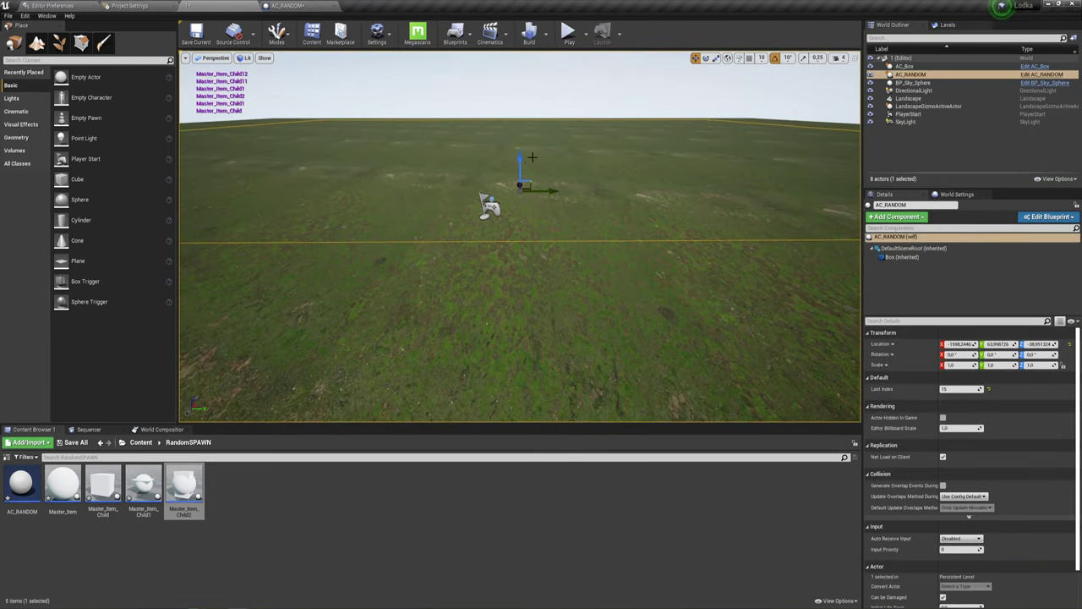
Step: Select AC_RANDOM's Box component and lift it to Z 211.77 above the ground
left_click(524, 158)
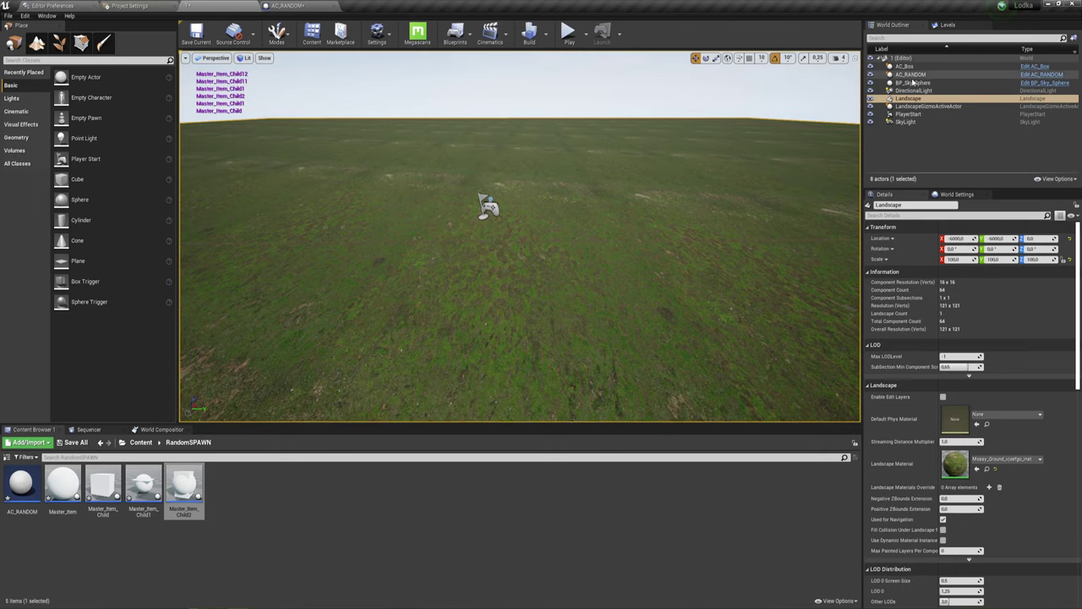
left_click(911, 75)
left_click(901, 256)
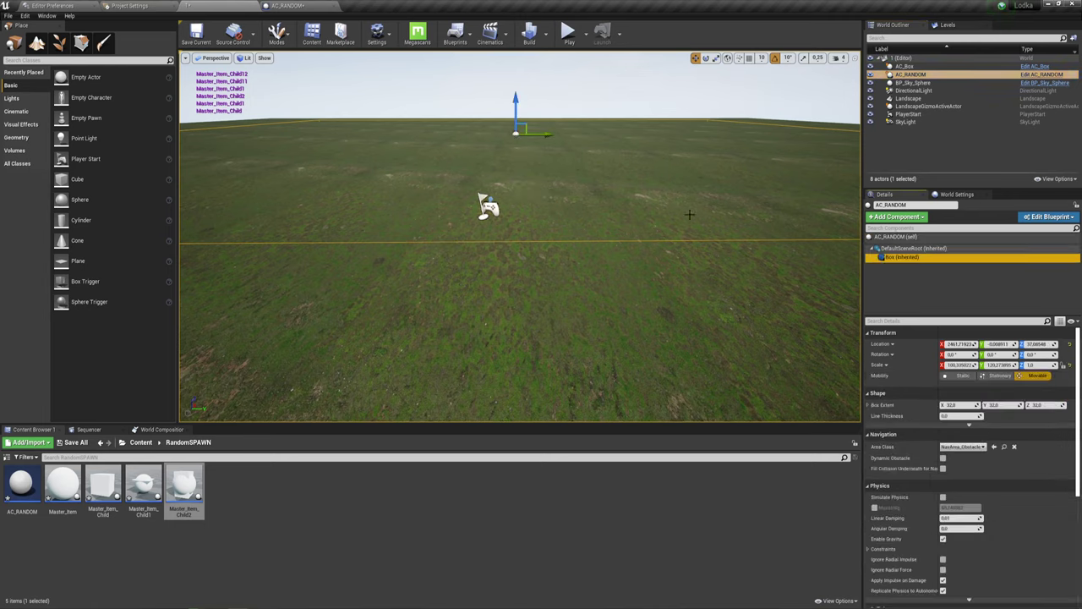
left_click_drag(522, 115, 510, 161)
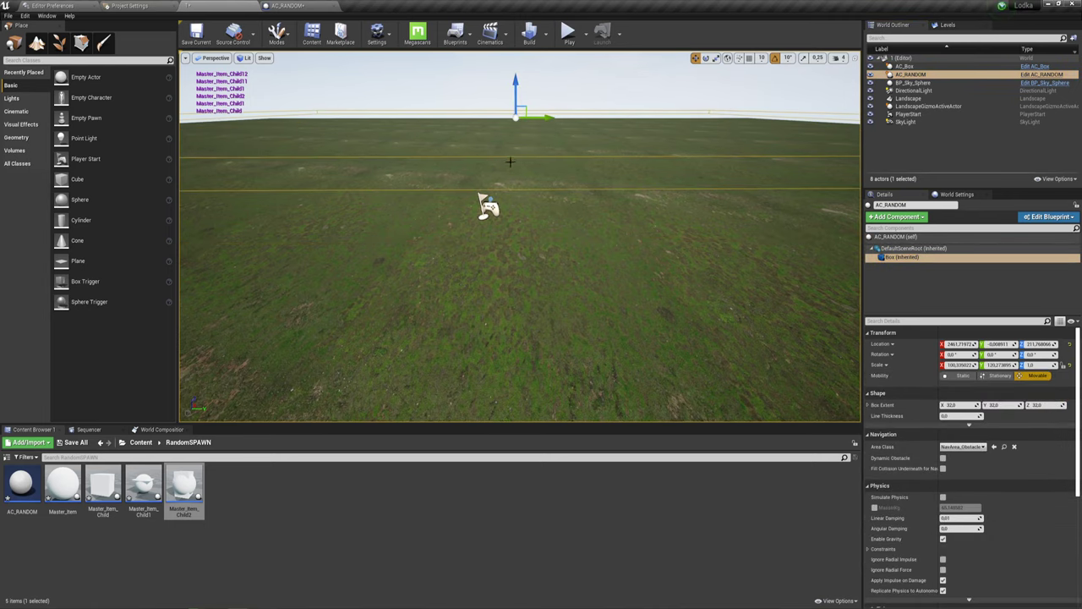
right_click_drag(562, 161, 206, 149)
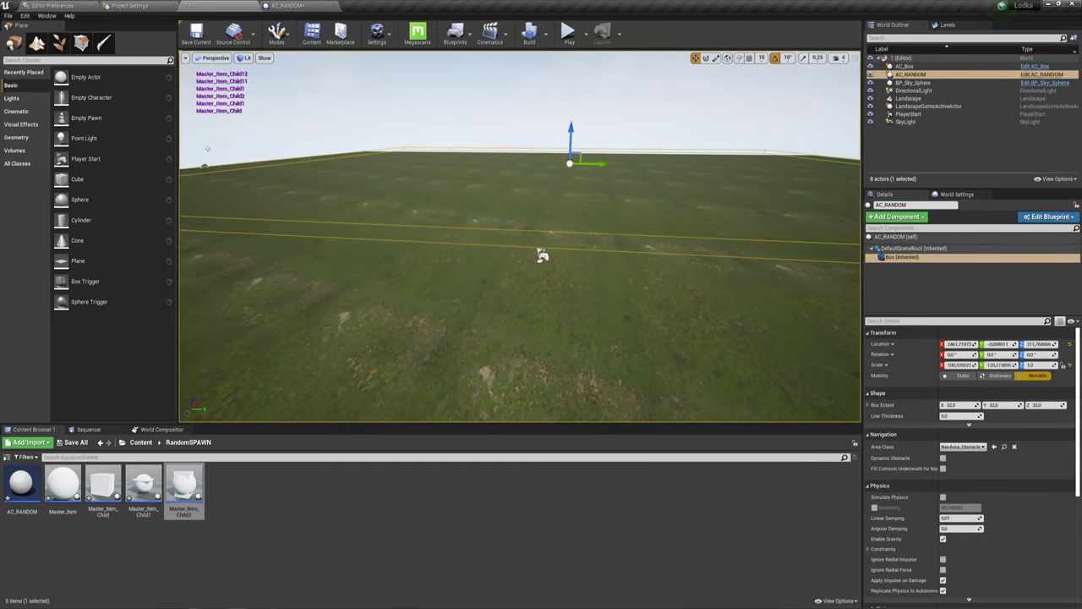
Step: Enable Simulate Physics on Master_Item_Child's Cube and compile the blueprint
double_click(102, 486)
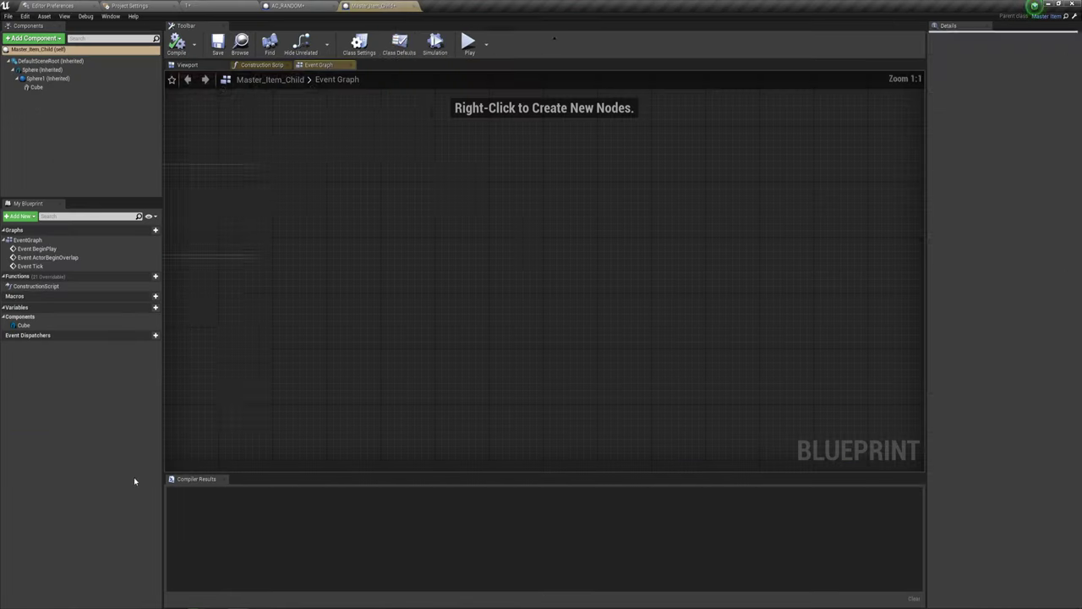
left_click(35, 87)
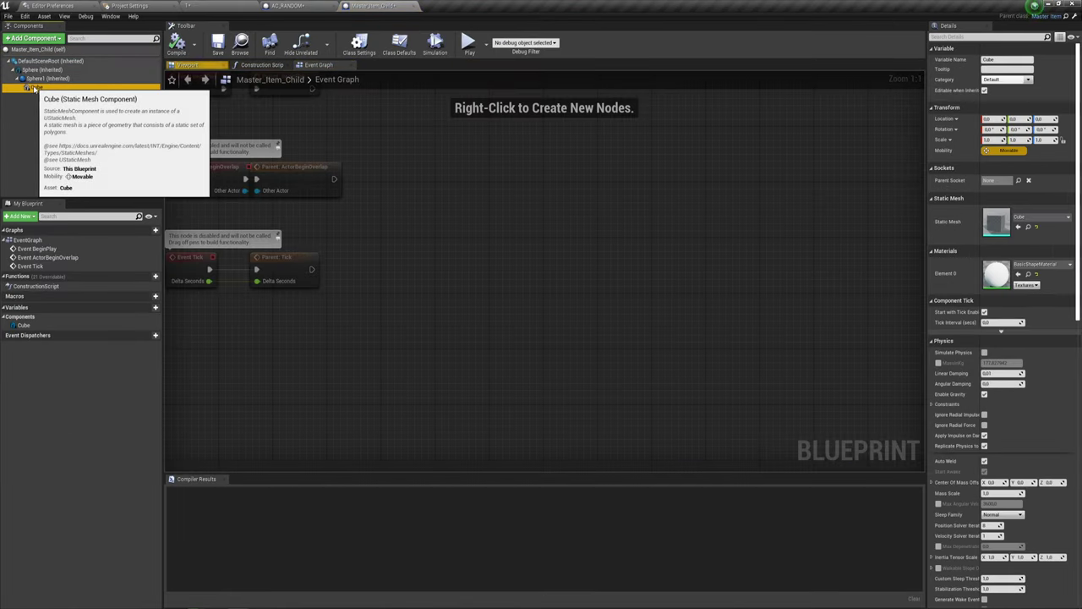
left_click(984, 352)
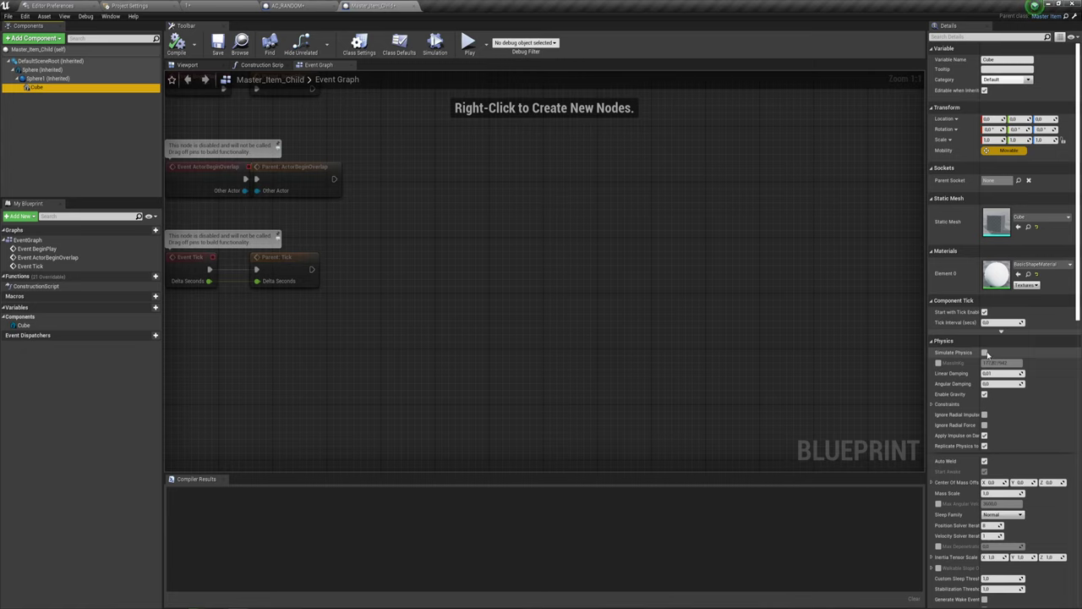
left_click(191, 46)
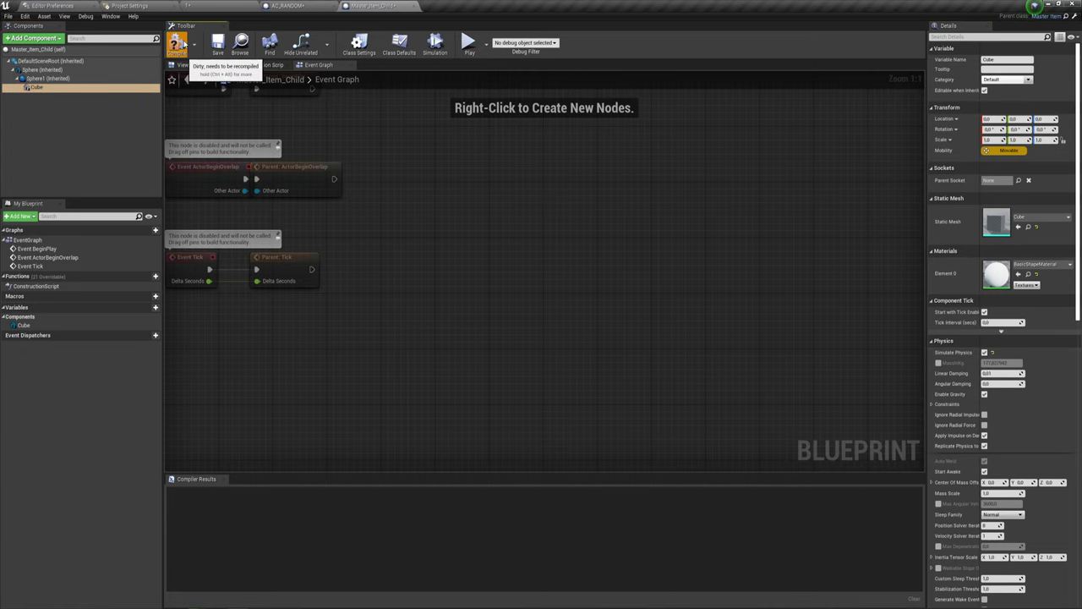
Step: Enable Simulate Physics on Master_Item_Child1's Sphere1 and compile it
left_click(286, 5)
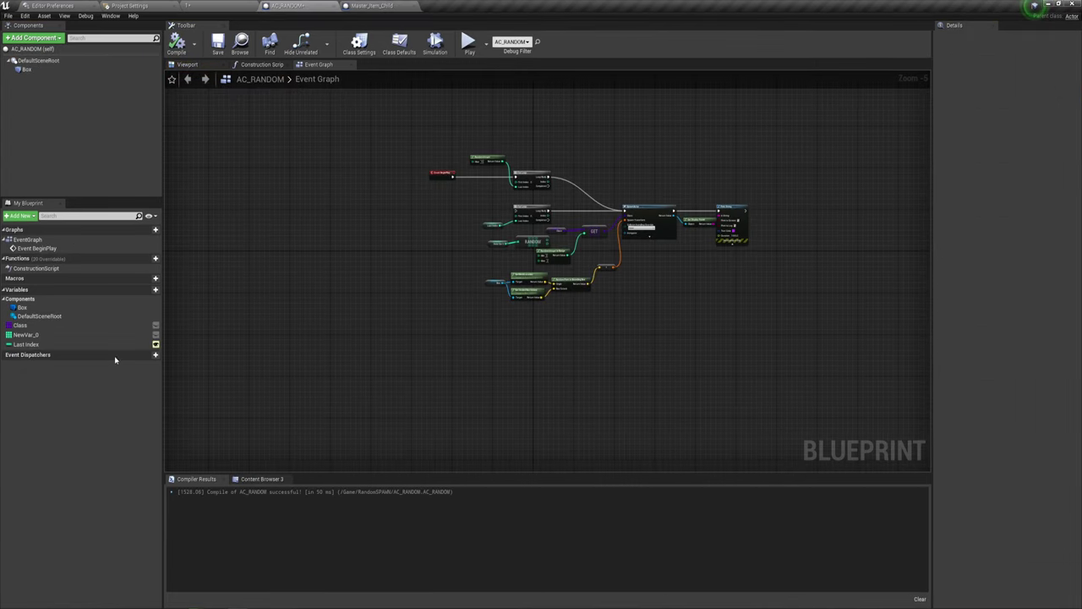
left_click(245, 5)
mouse_move(144, 483)
left_mouse_down()
mouse_move(894, 265)
mouse_move(272, 417)
left_mouse_up()
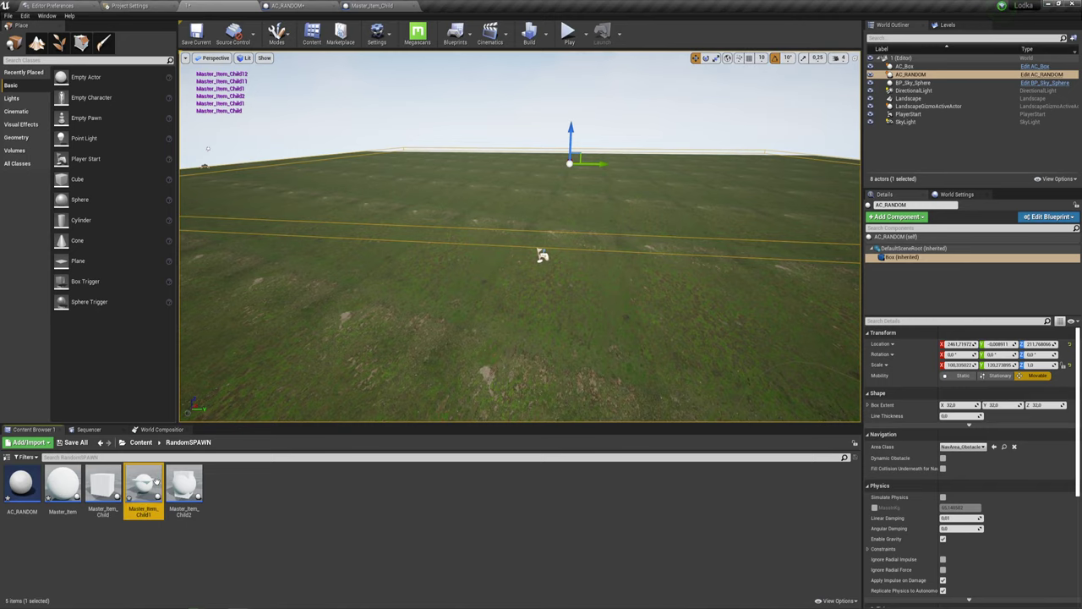
double_click(157, 480)
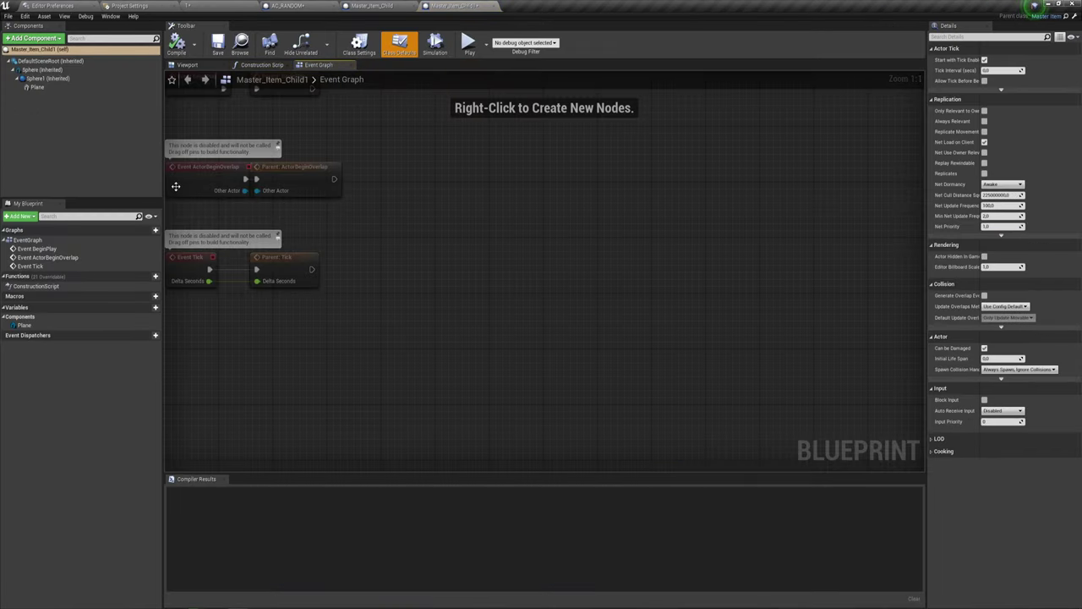
left_click(46, 79)
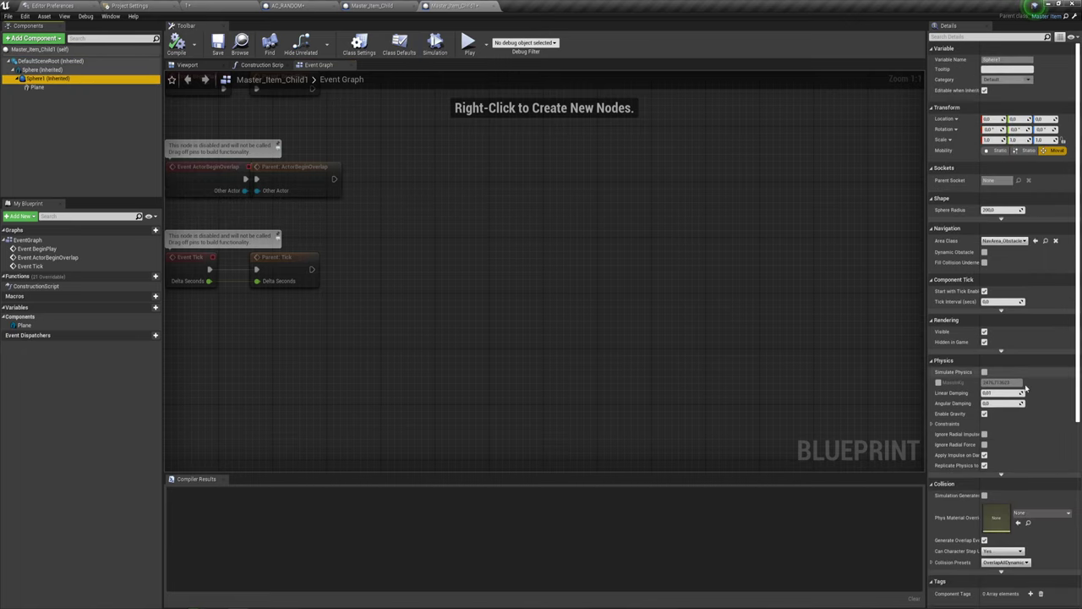
left_click(984, 372)
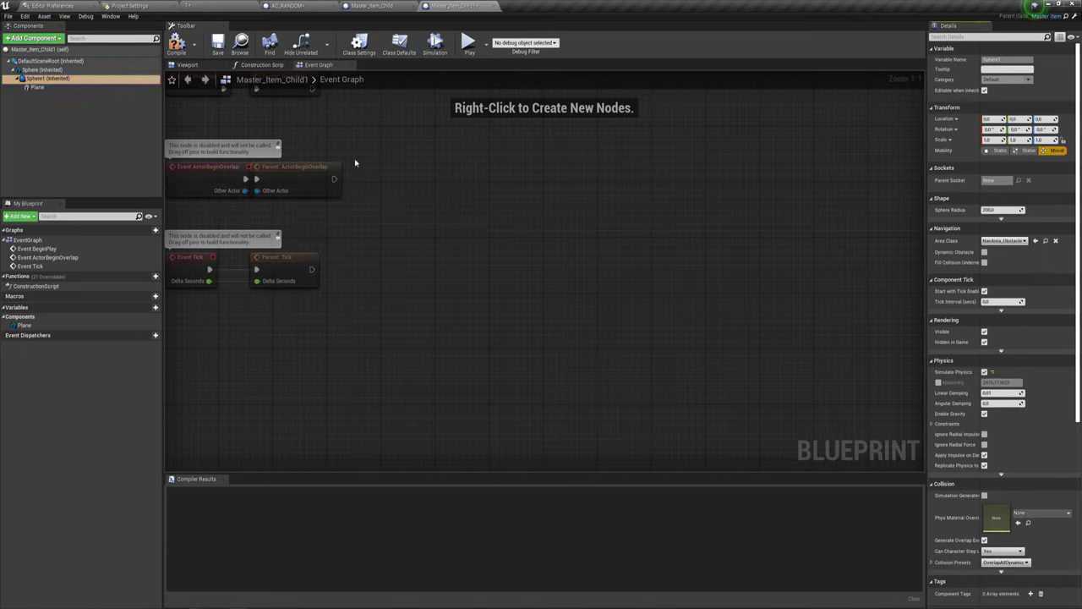
left_click(190, 55)
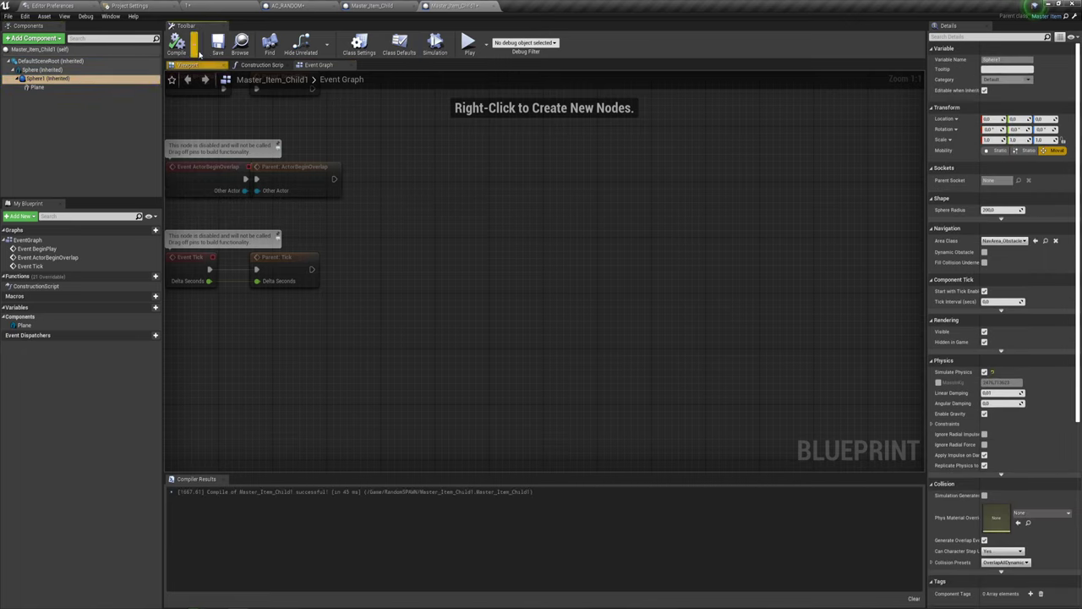
Step: Enable Simulate Physics on Master_Item_Child2's inherited Sphere1 and compile it
left_click(290, 7)
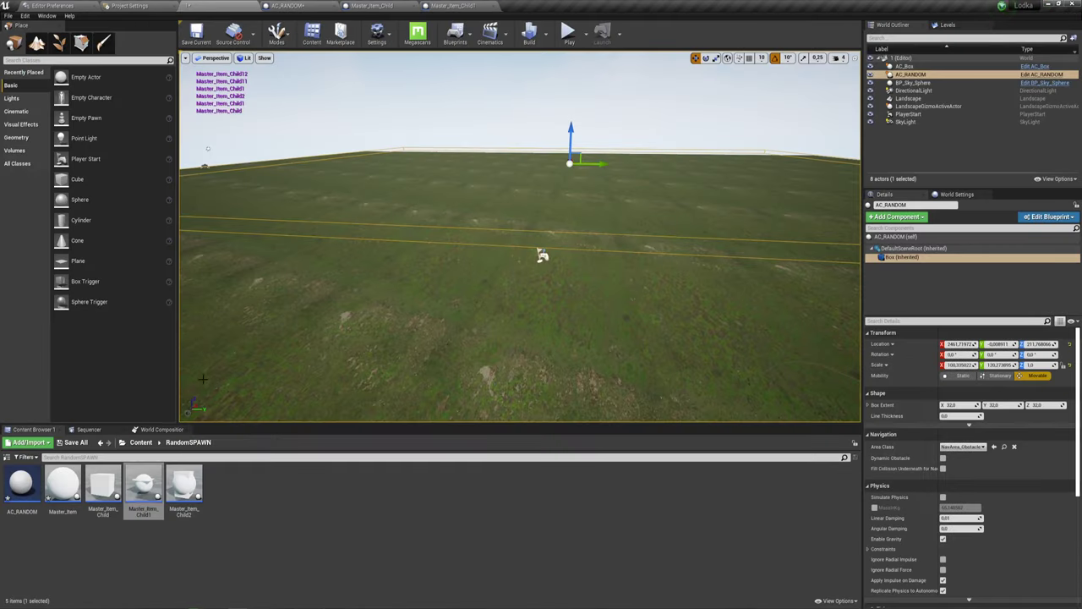
double_click(184, 488)
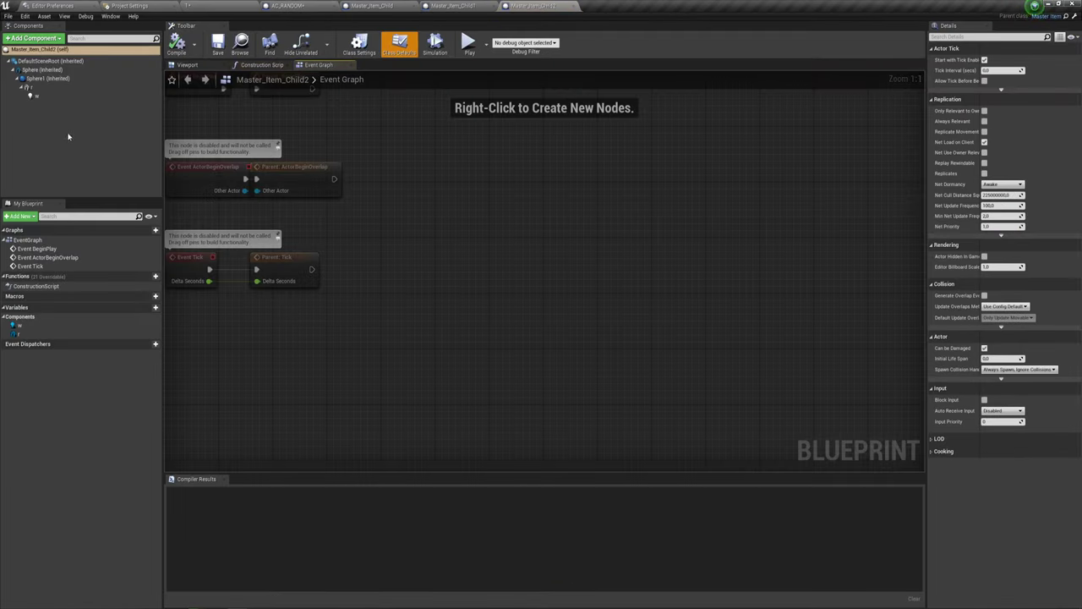
left_click(46, 78)
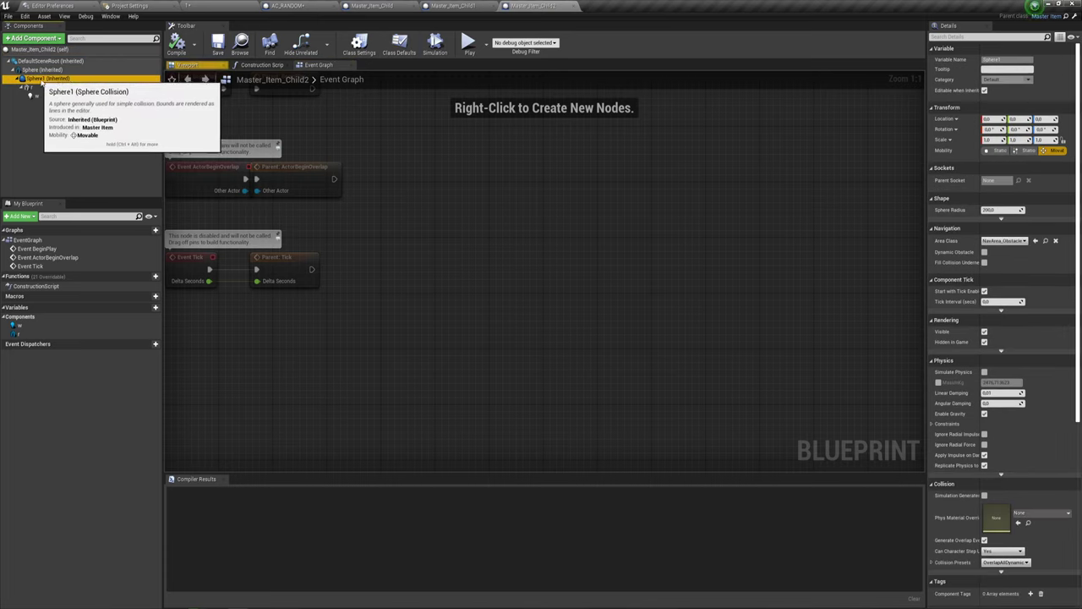
left_click(984, 372)
left_click(176, 44)
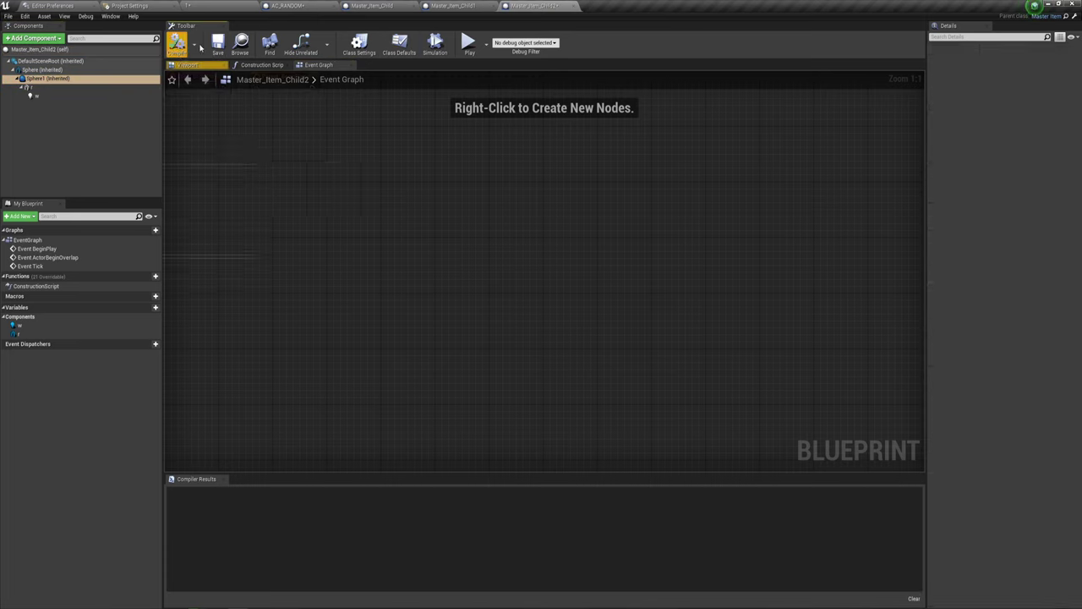
Step: Play-test walking around with WASD, stop, close the Message Log, and show AC_RANDOM's graph
left_click(467, 43)
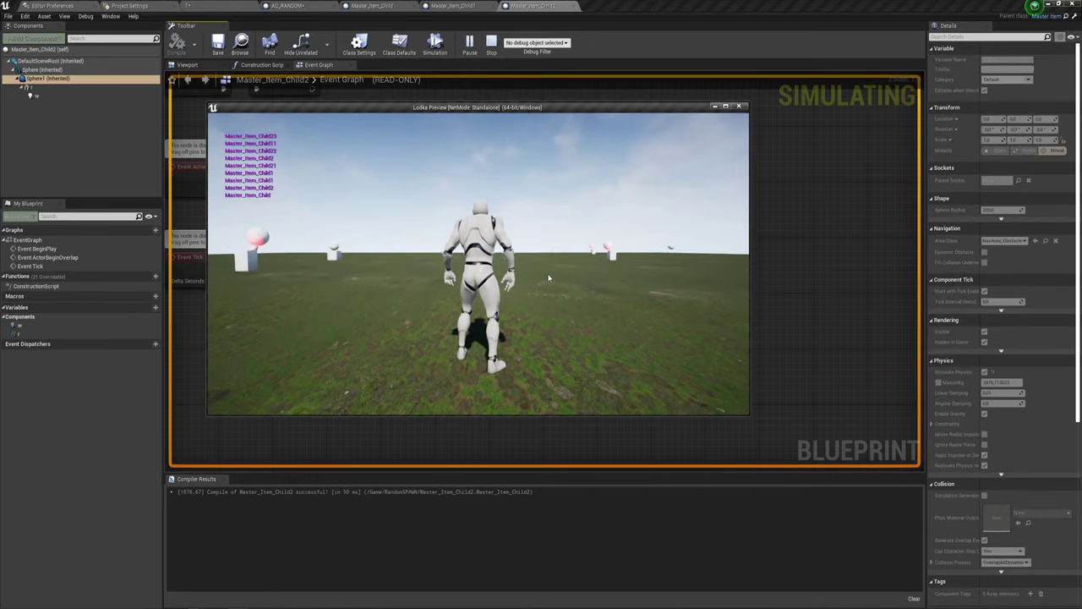
key("s")
key("w")
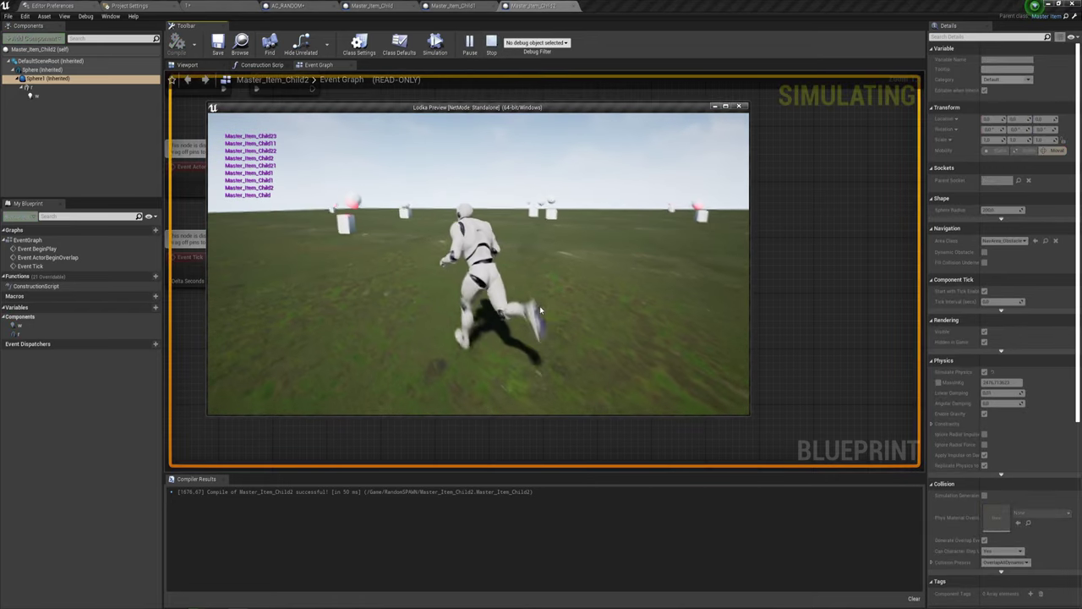
key("s")
key("a")
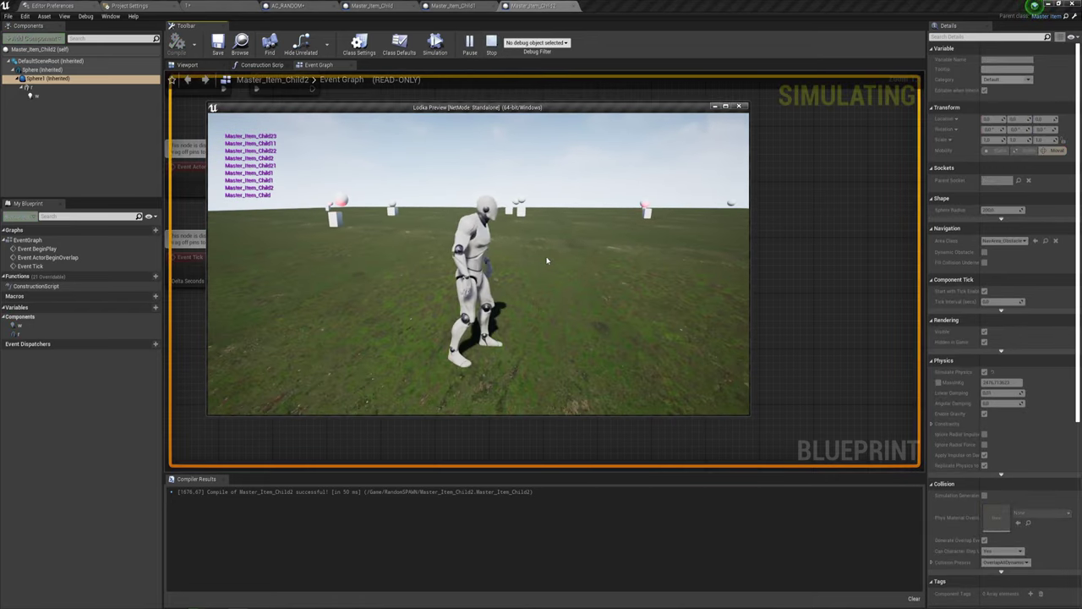
key("Escape")
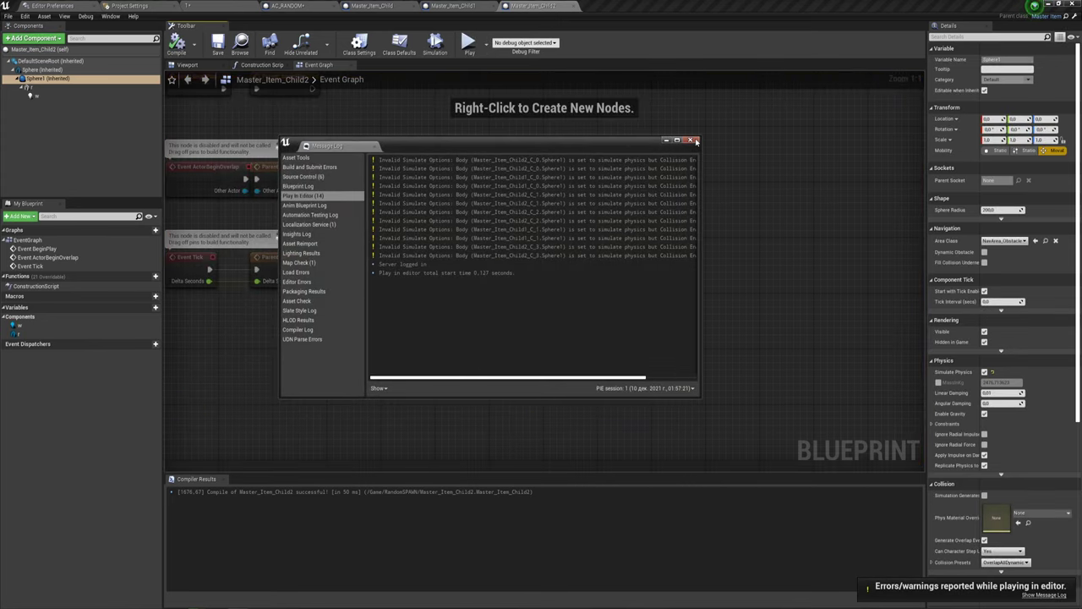
left_click(695, 140)
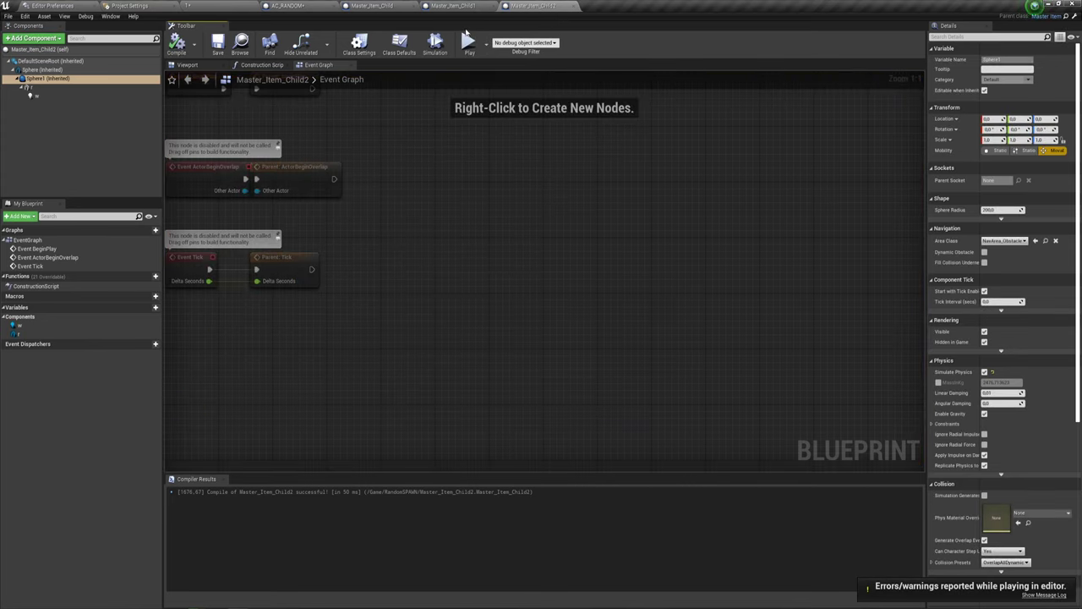
left_click(289, 6)
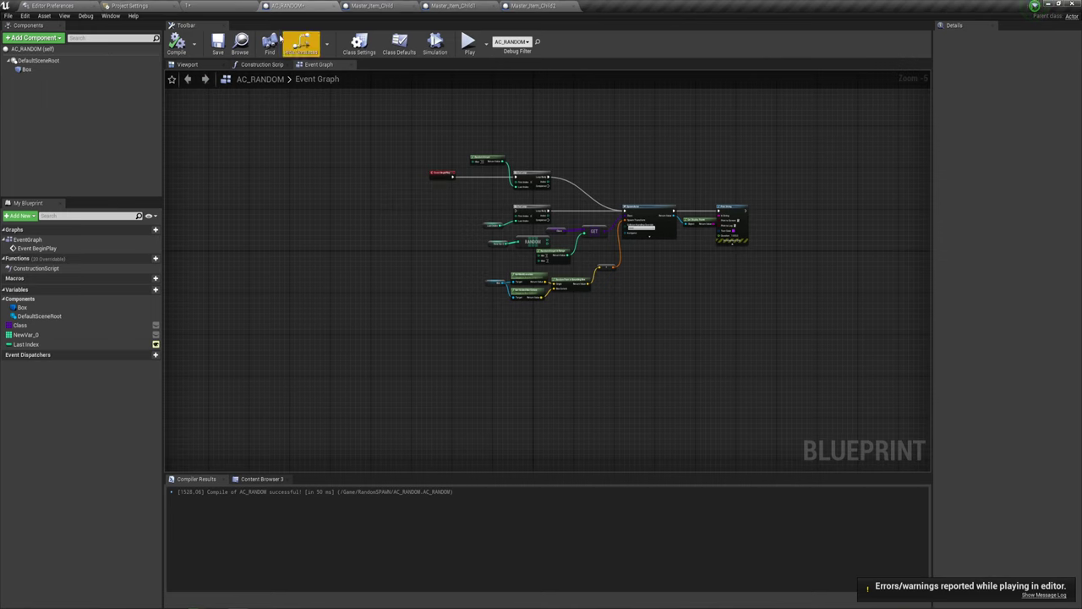
Step: Select AC_RANDOM's Box component in the level and stretch it upward to about Z 419.55
left_click(210, 9)
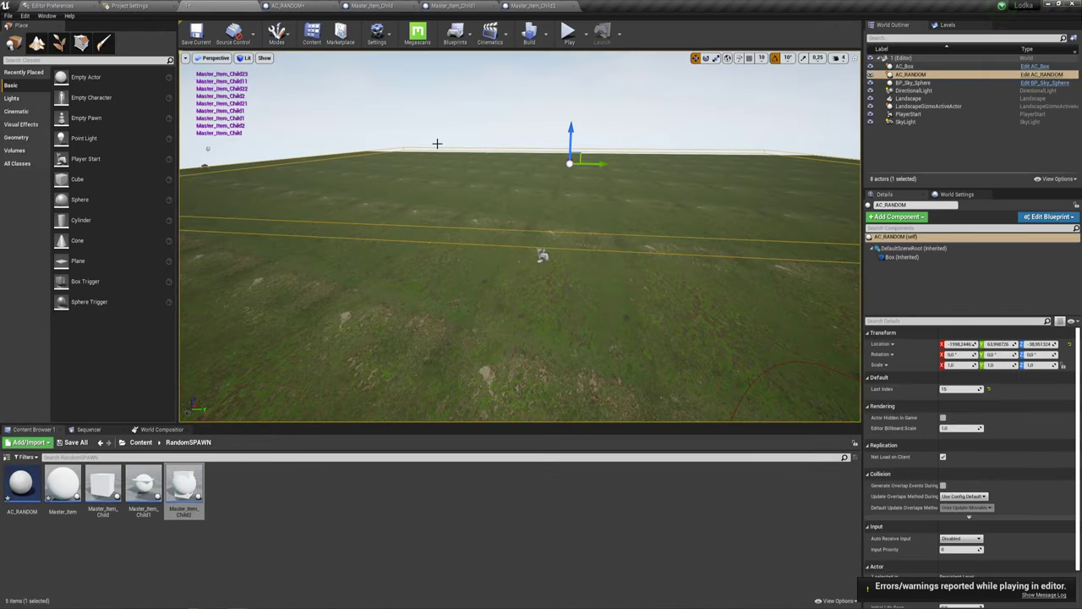
left_click(570, 135)
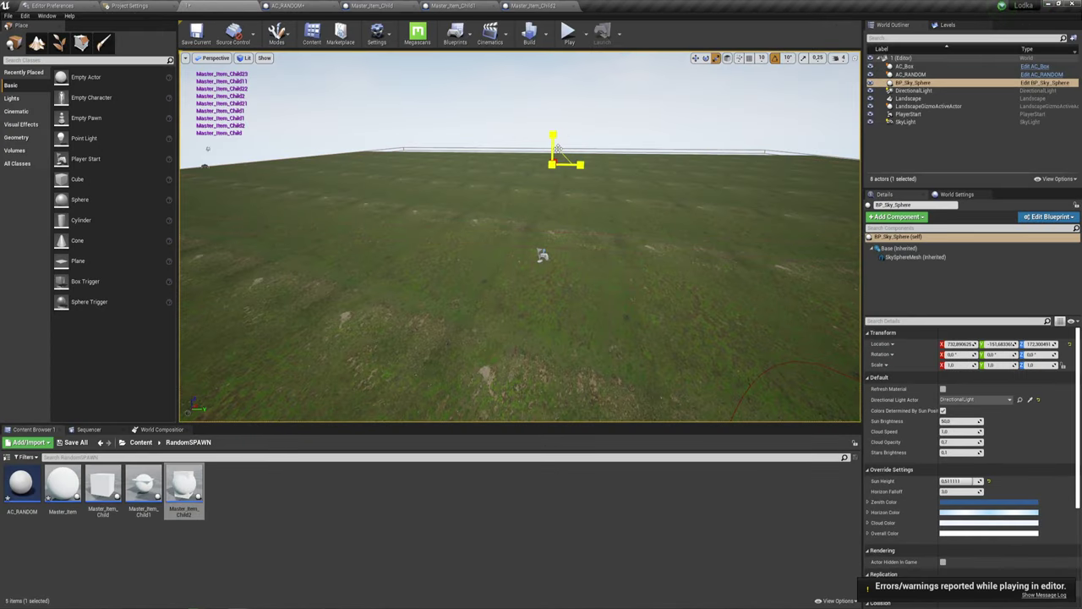
left_click(908, 256)
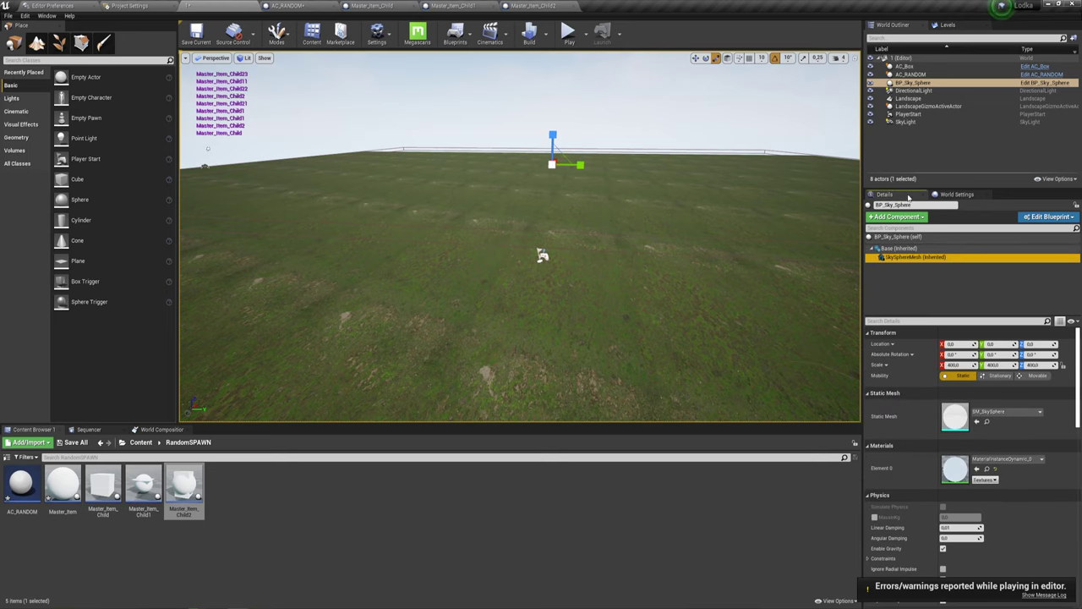
left_click(911, 75)
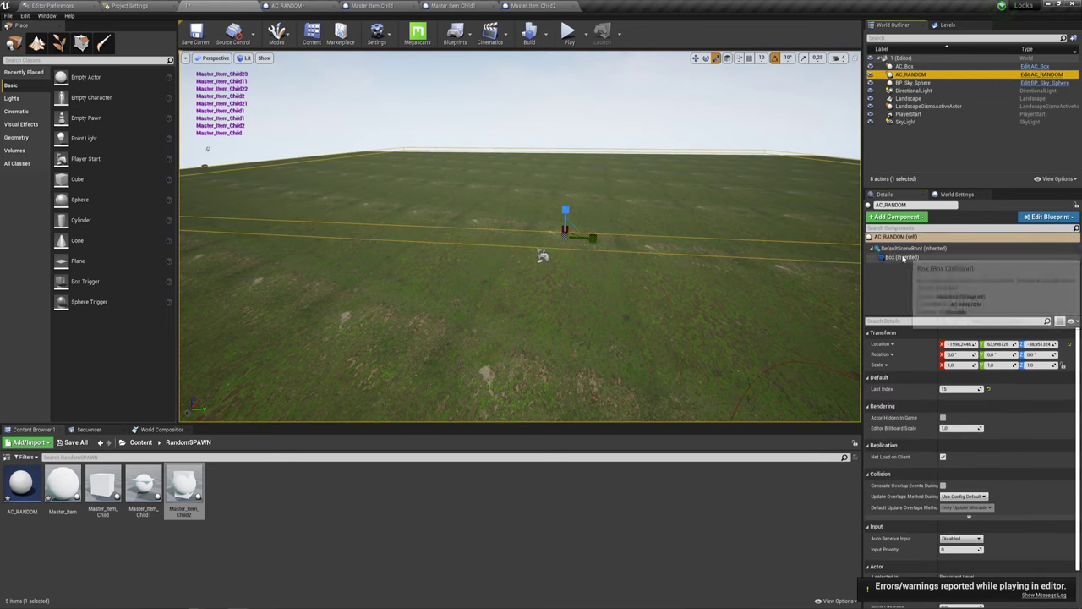
left_click(590, 165)
mouse_move(572, 135)
left_mouse_down()
mouse_move(572, 102)
mouse_move(570, 116)
left_mouse_up()
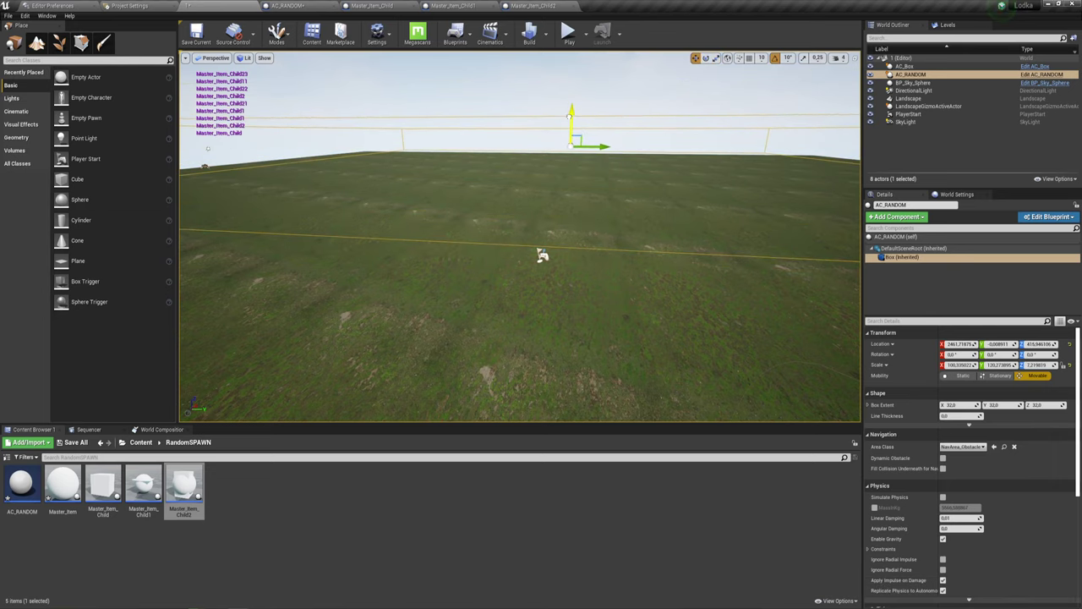
right_click_drag(469, 189, 687, 210)
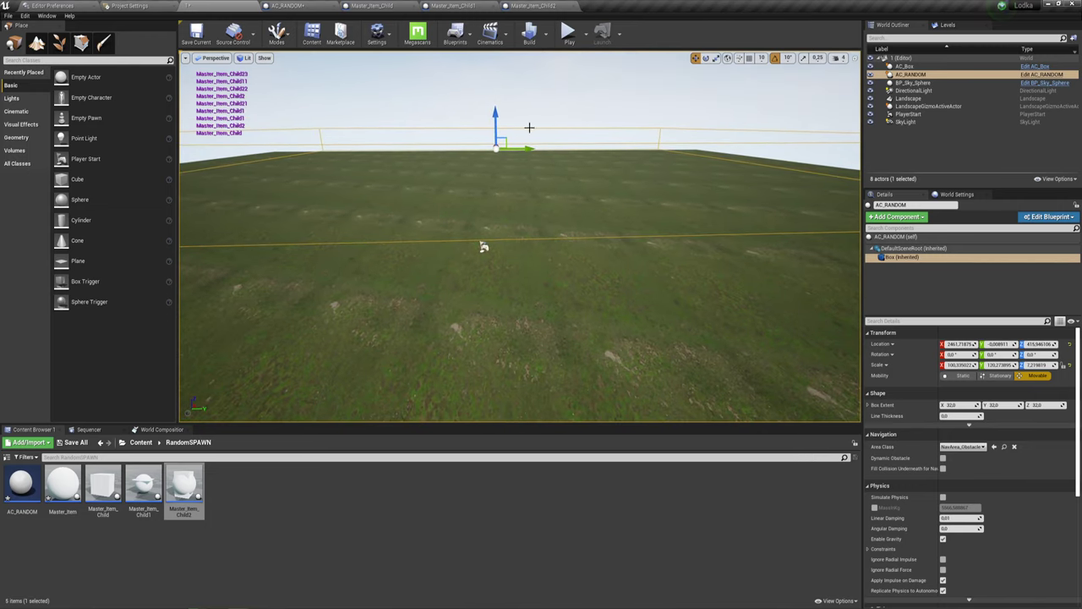
Step: Start a play session in the viewport and run the character forward across the field
left_click(569, 38)
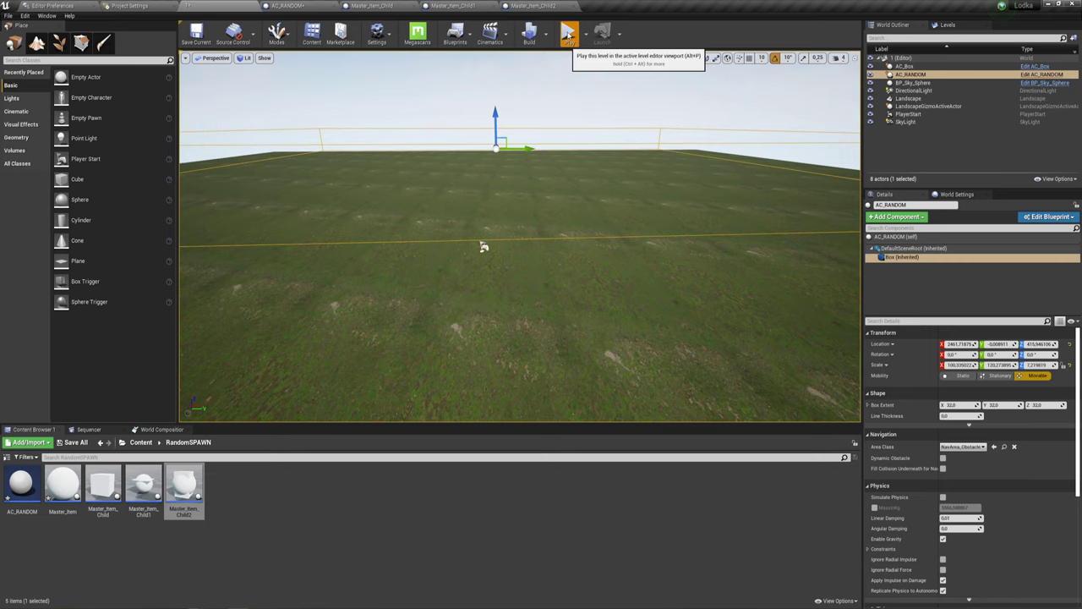
left_click(525, 173)
key("w")
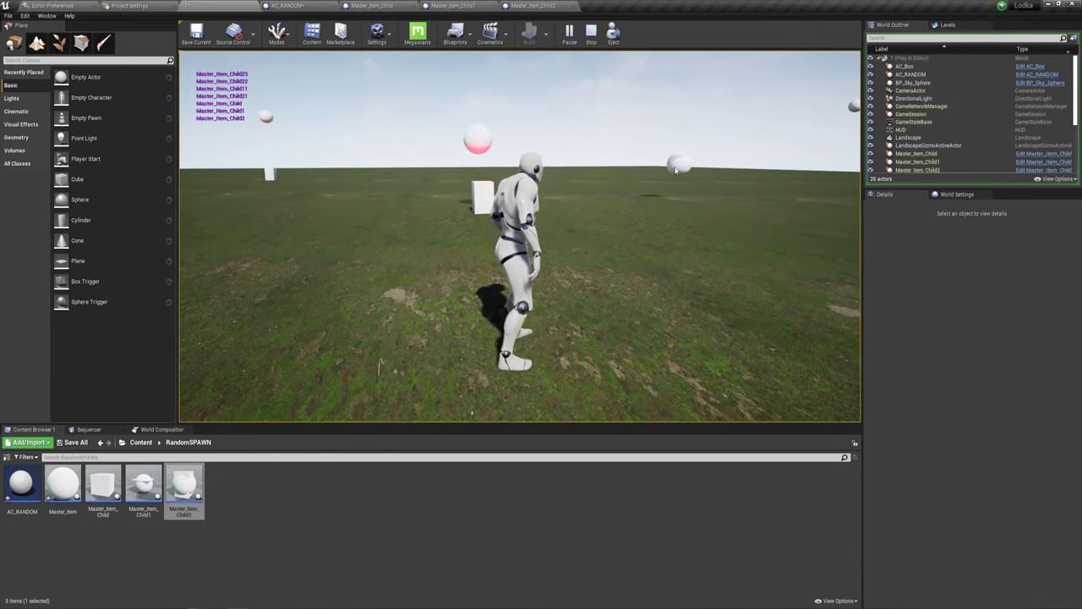
key("w")
key("w")
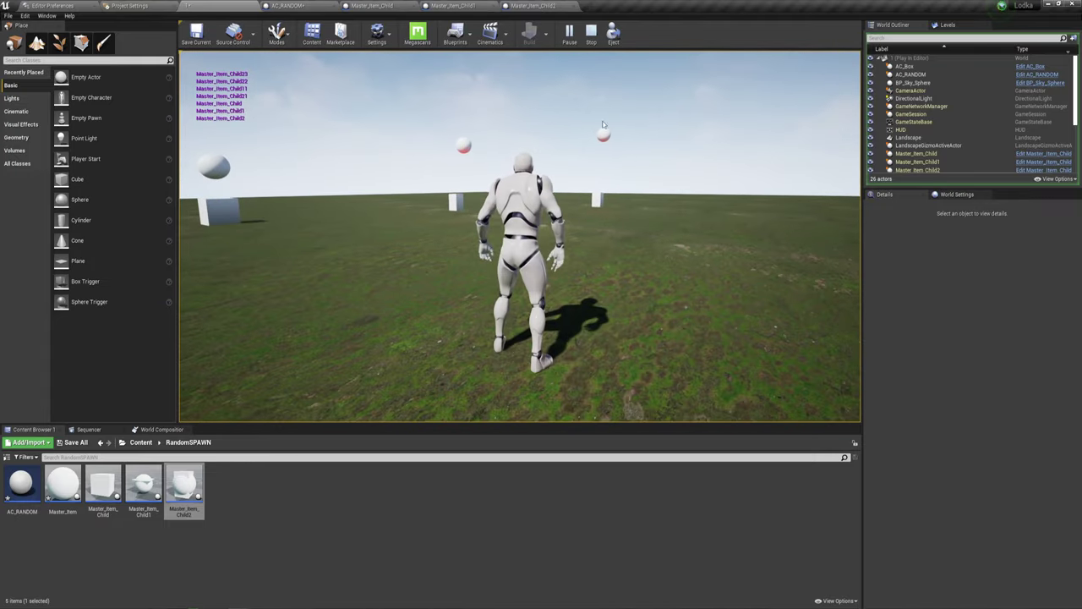
key("w")
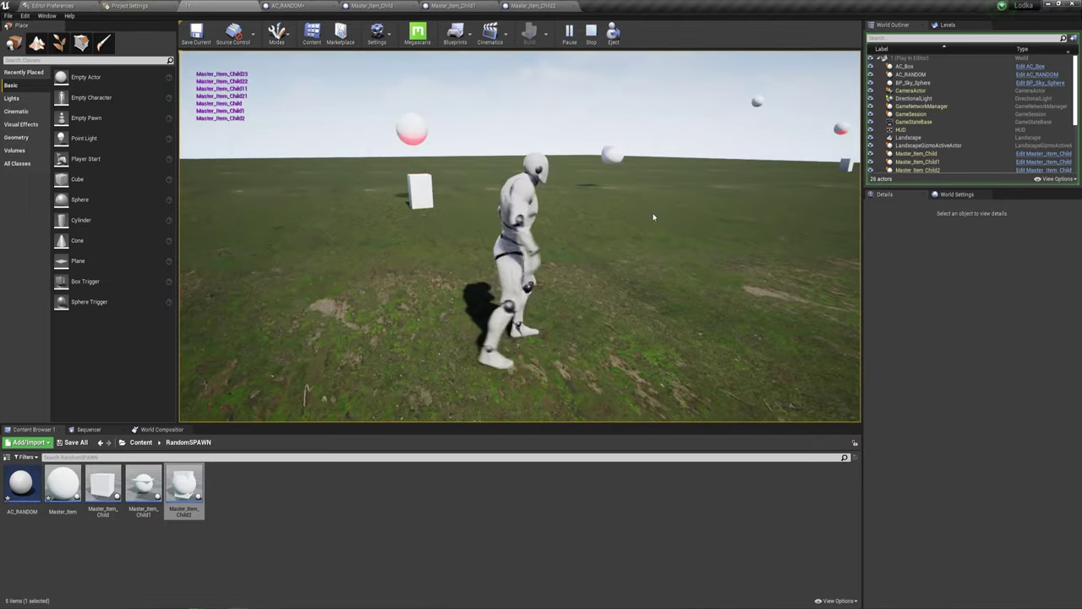
Step: Run toward the falling spheres and boxes, jump, and turn the camera to watch them land
key("w")
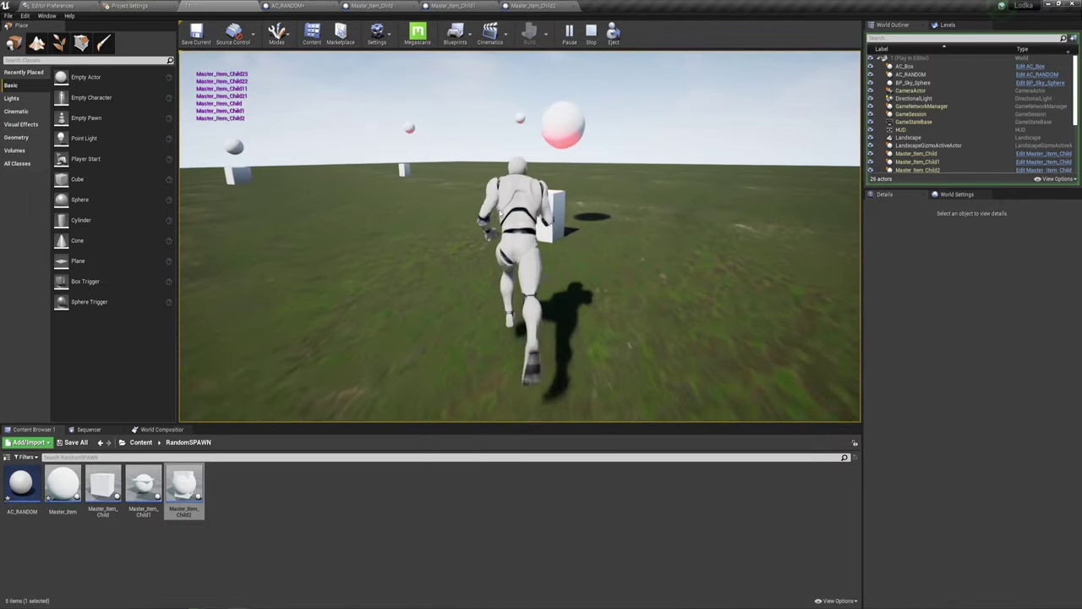
key("w")
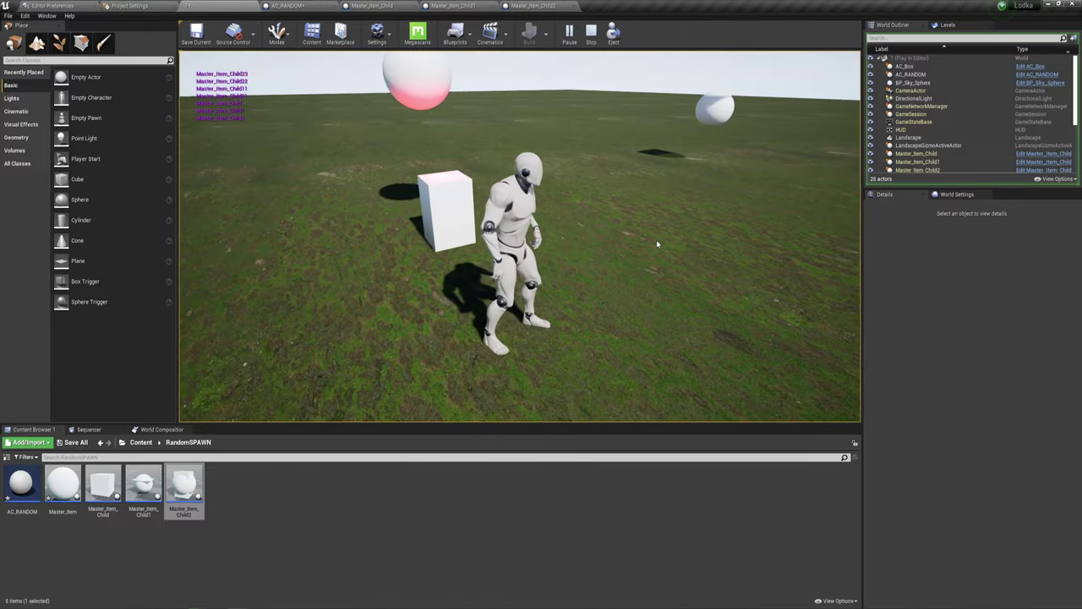
key("w")
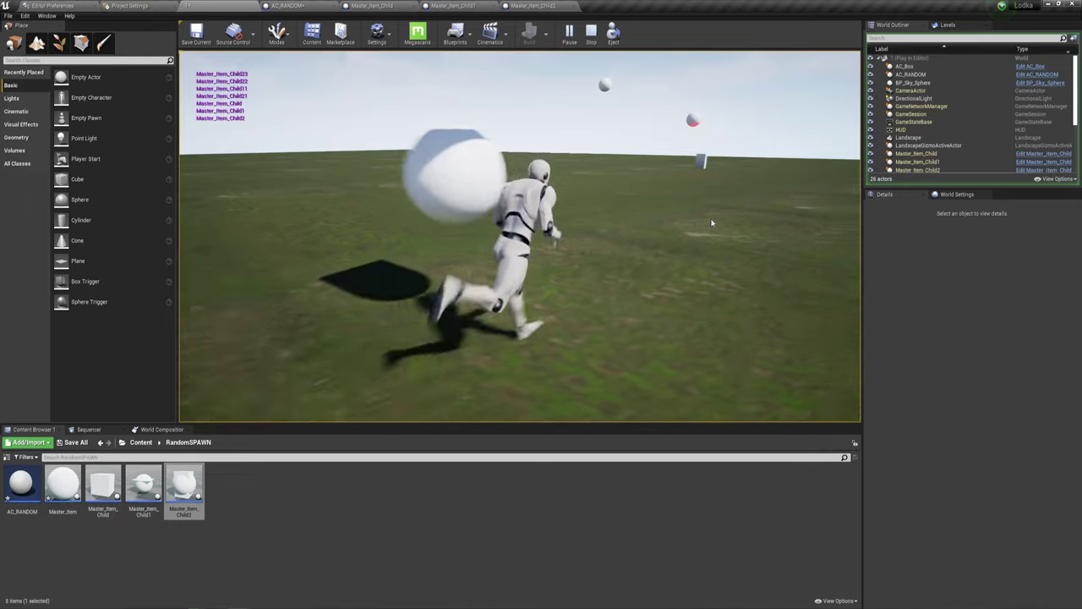
key("space")
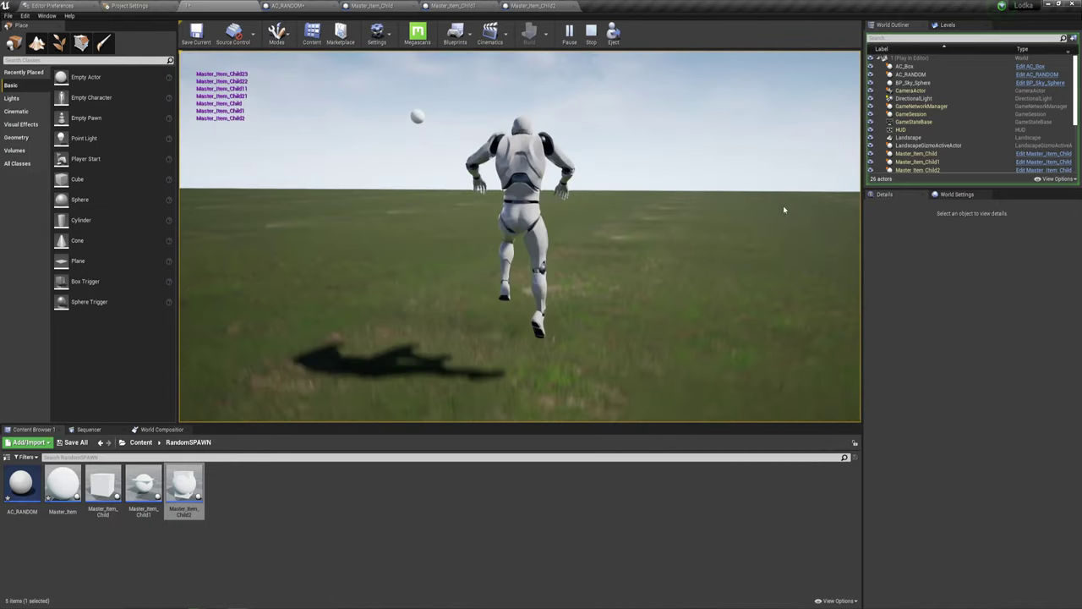
key("a")
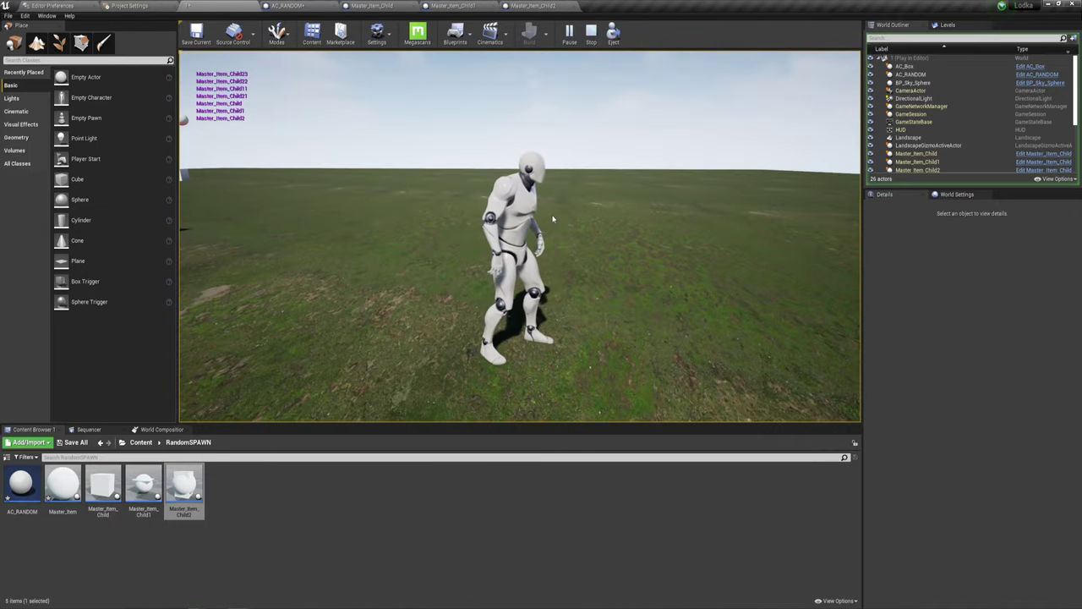
mouse_move(564, 228)
left_mouse_down()
mouse_move(470, 243)
mouse_move(479, 222)
left_mouse_up()
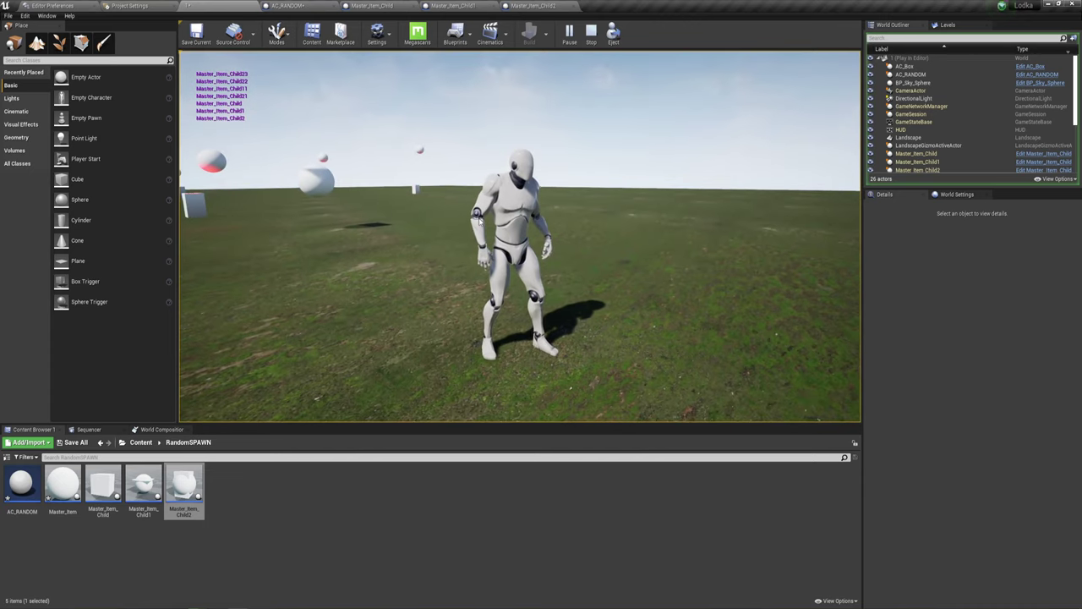